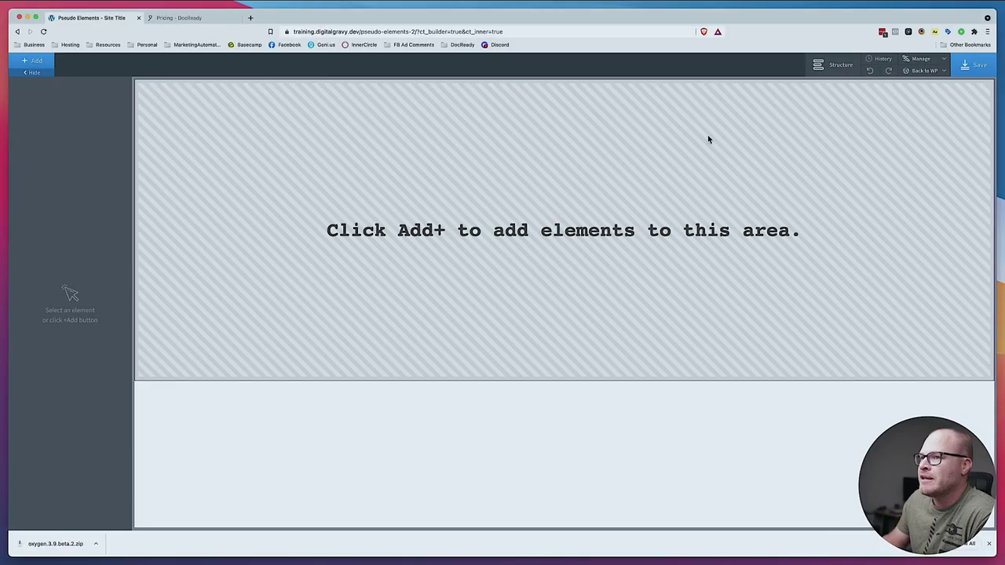
# Add a Section element to the empty page in the builder
pyautogui.click(36, 61)
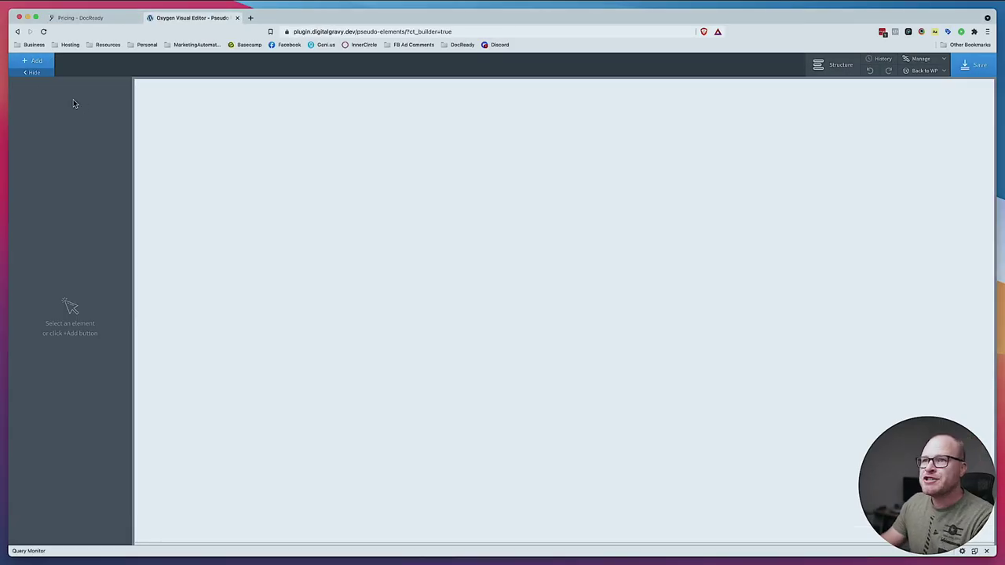
pyautogui.click(33, 61)
pyautogui.write('sec')
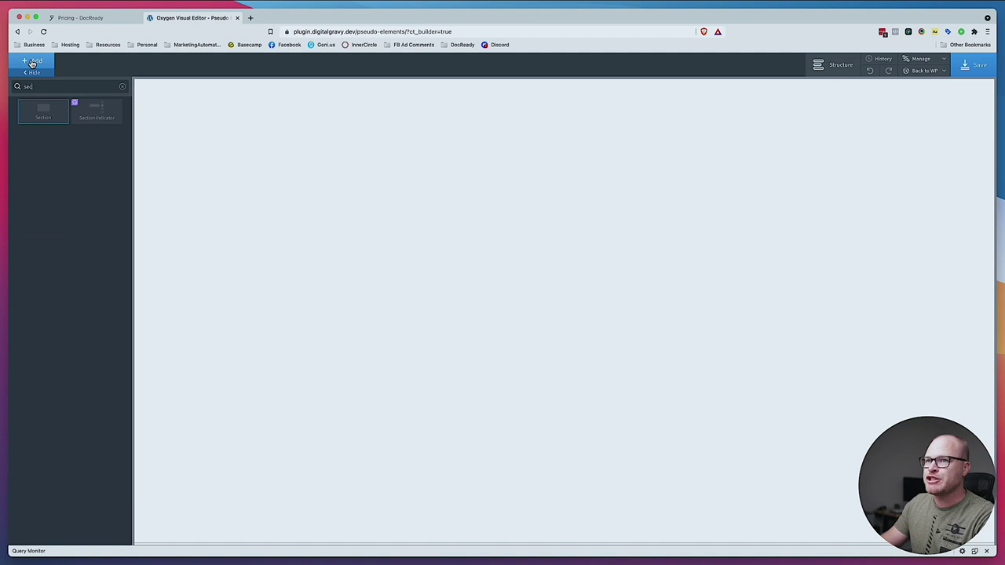
pyautogui.click(43, 110)
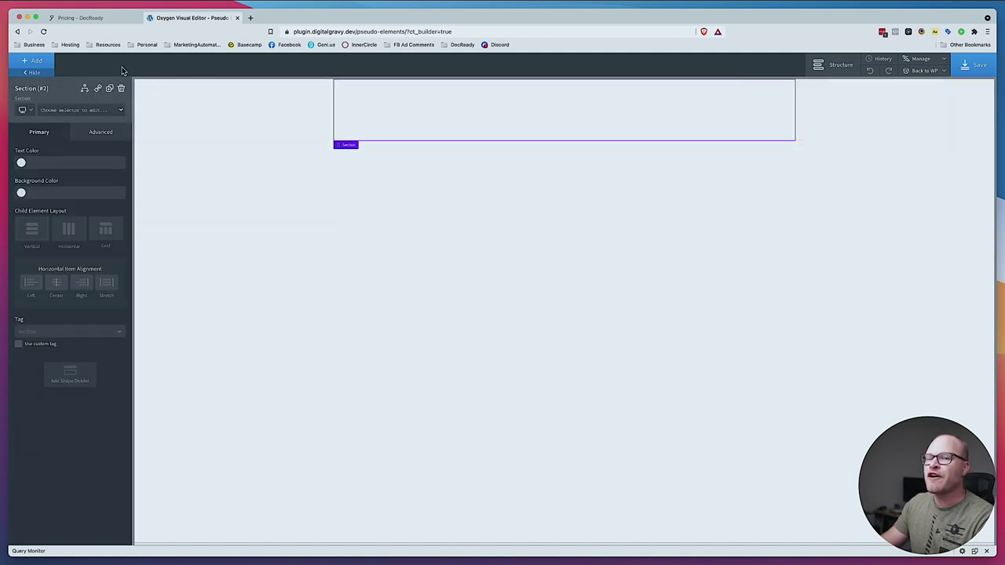
# Switch to the DocReady pricing page and examine the price and dollar sign on the Individual Plan card
pyautogui.click(94, 18)
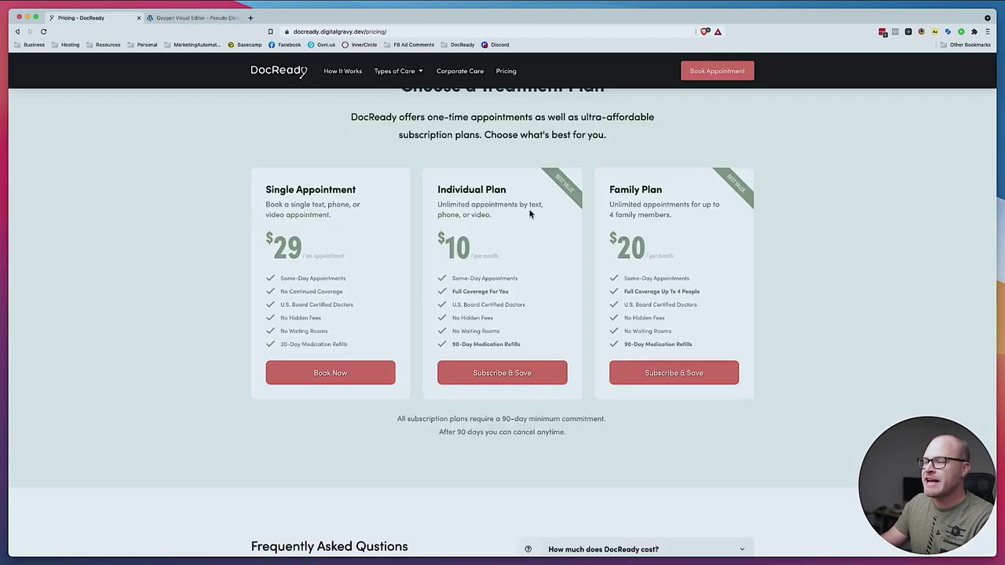
pyautogui.scroll(2, 521, 241)
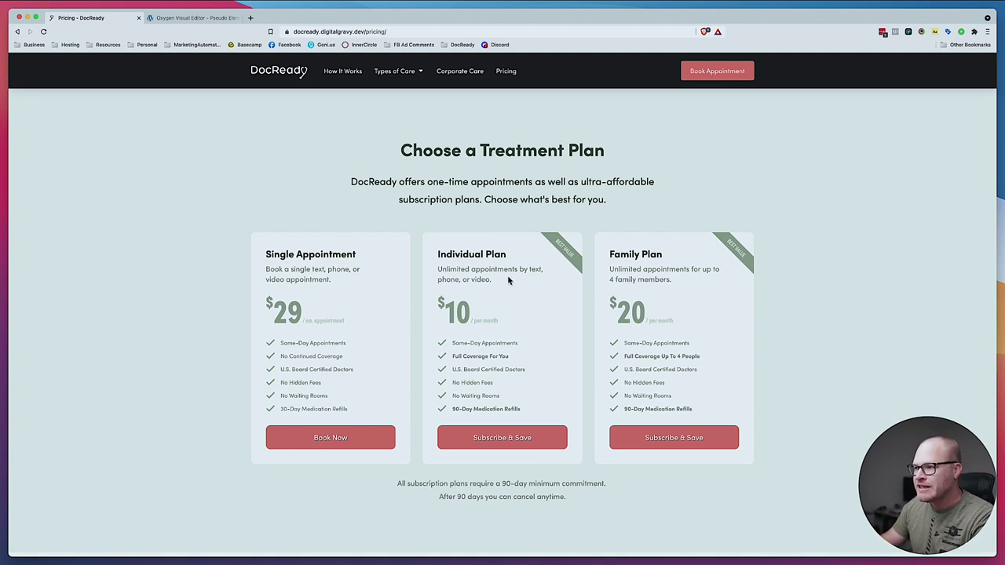
pyautogui.doubleClick(464, 312)
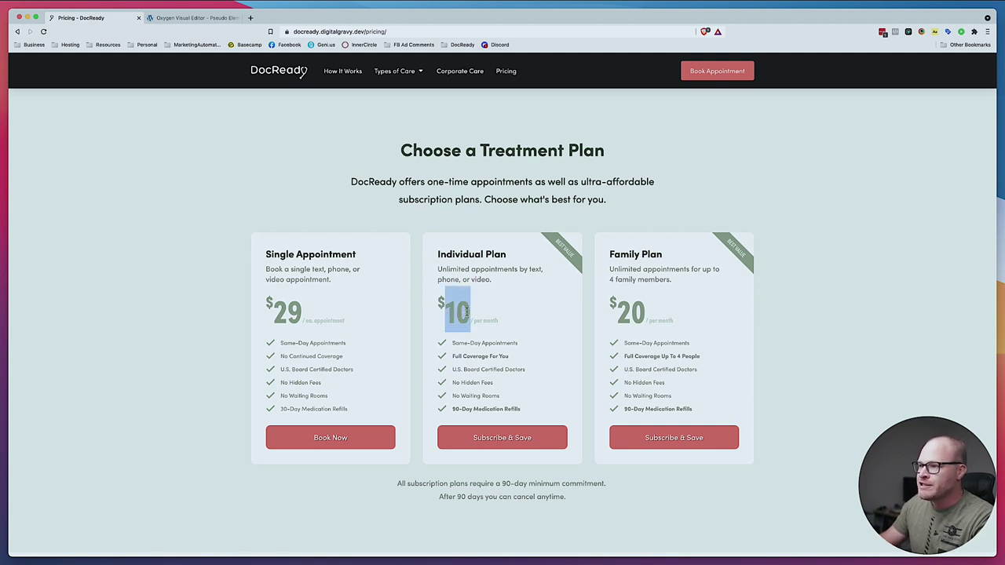
pyautogui.click(438, 305)
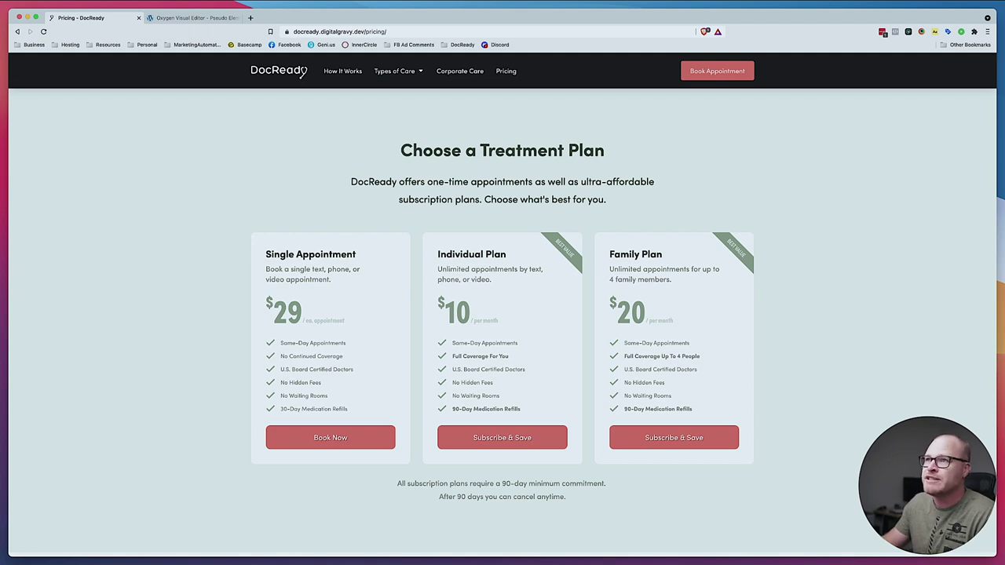
# Return to the Oxygen builder and add a Text element inside the section
pyautogui.click(198, 21)
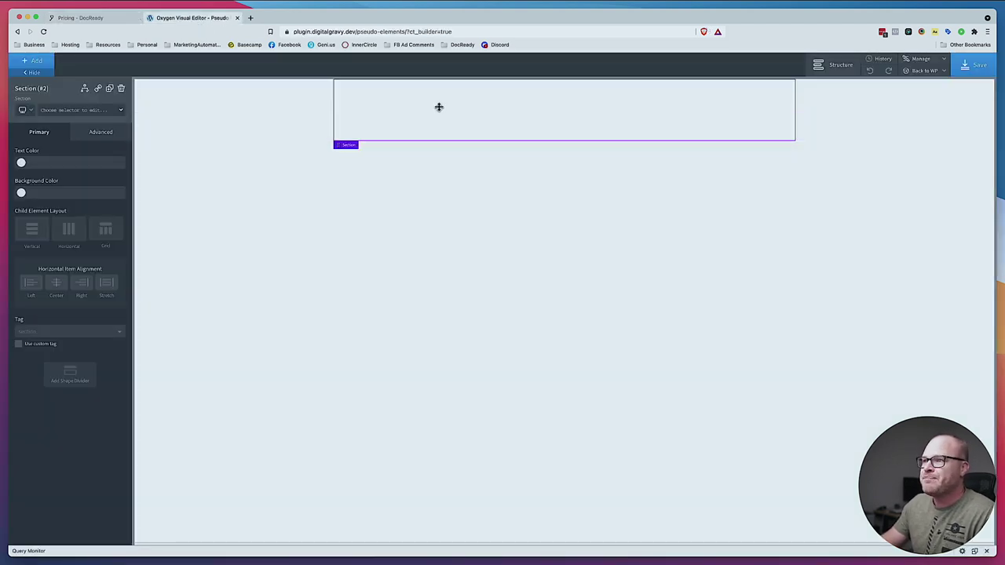
pyautogui.click(25, 63)
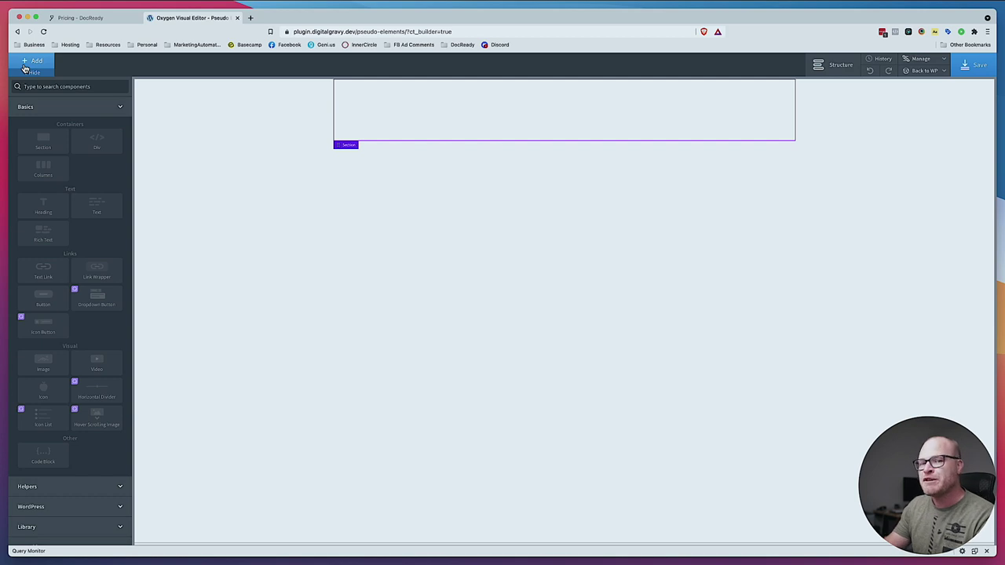
pyautogui.write('text')
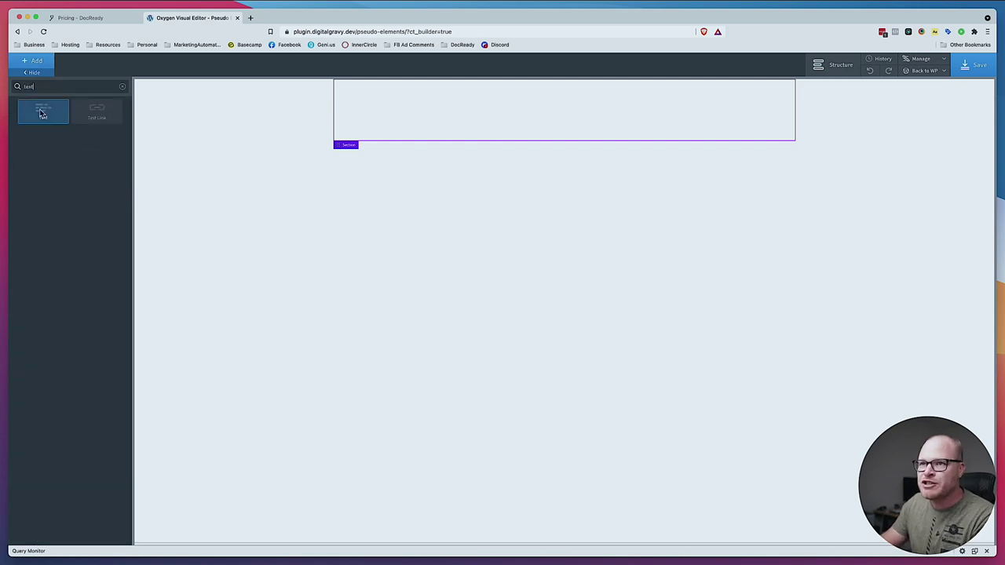
pyautogui.click(43, 112)
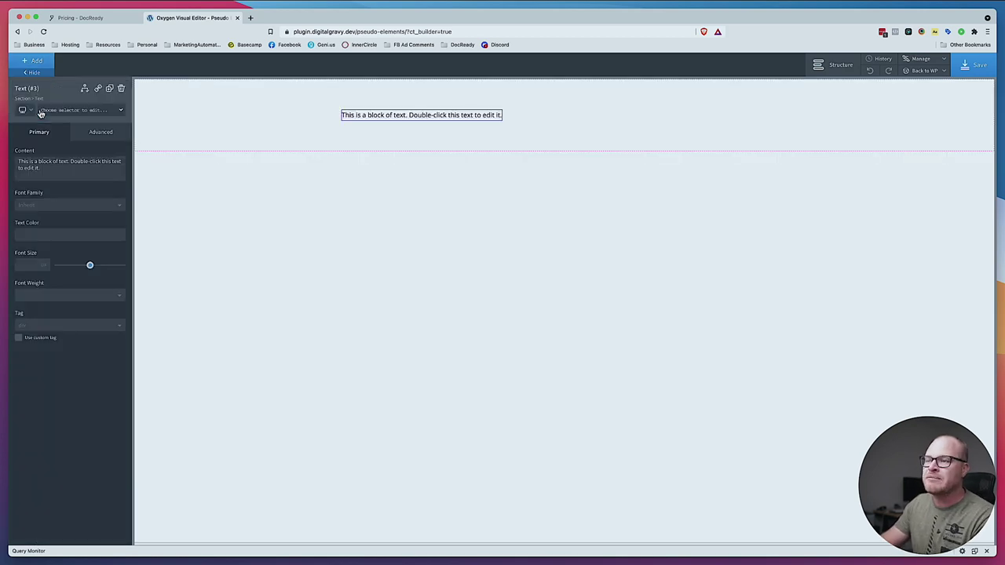
# Replace the text element's content with 79 and set its font size to 12 rem
pyautogui.click(102, 132)
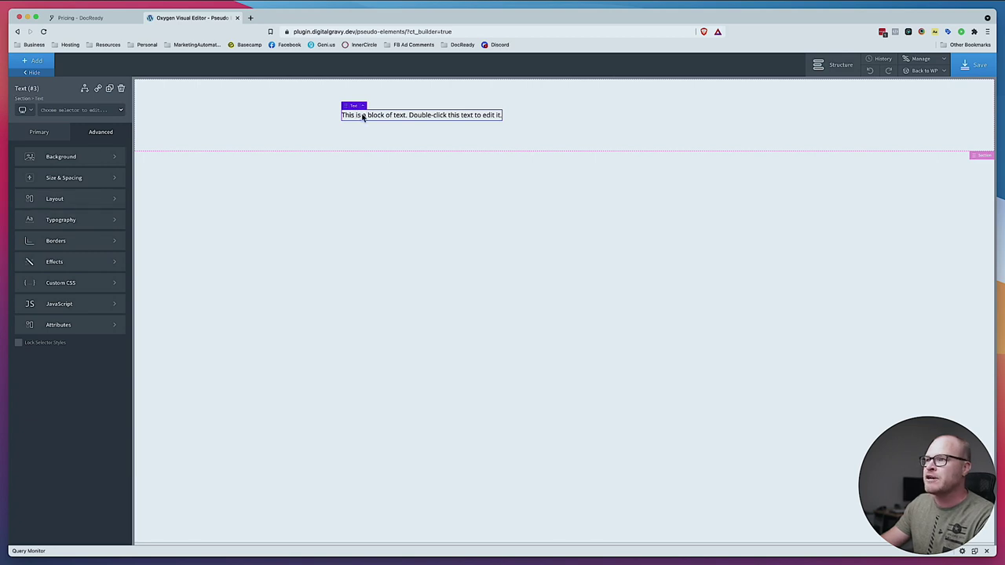
pyautogui.doubleClick(362, 116)
pyautogui.write('79')
pyautogui.click(344, 115)
pyautogui.click(79, 132)
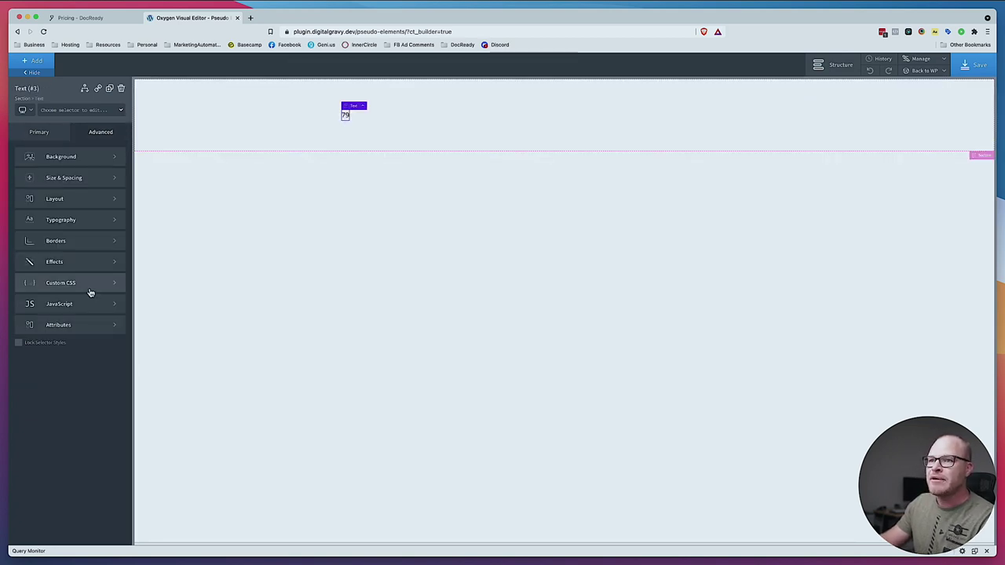
pyautogui.click(91, 219)
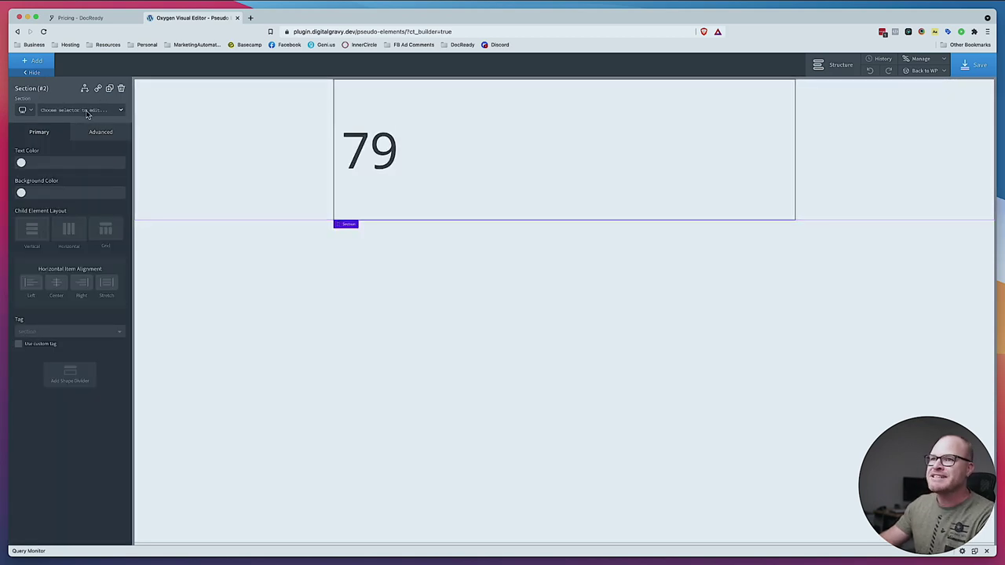
# Apply the center--all class to the section and save the page
pyautogui.click(88, 114)
pyautogui.write('center')
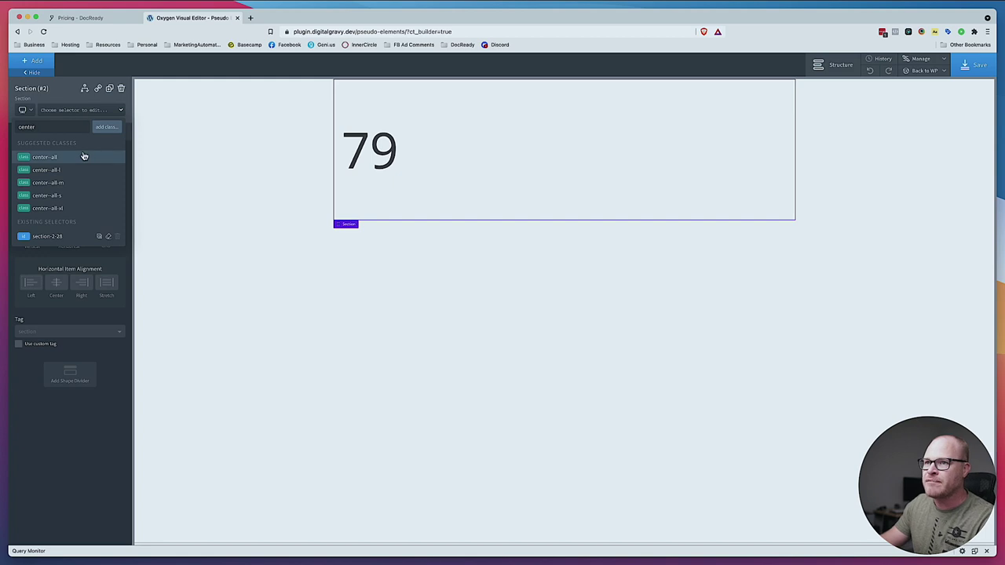
pyautogui.click(84, 156)
pyautogui.click(973, 66)
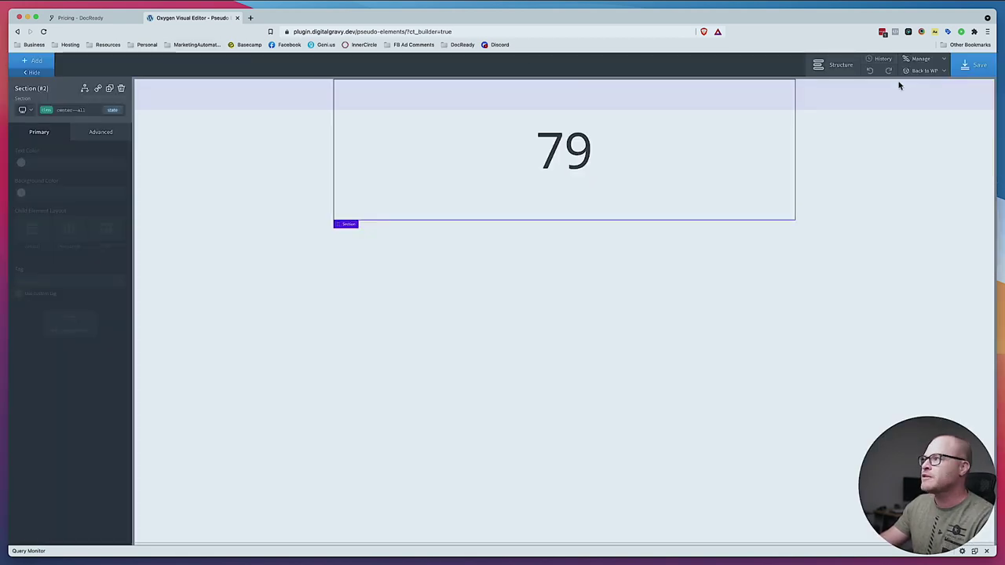
# View the page on the front end and inspect the markup of the 79 text
pyautogui.moveTo(919, 78)
pyautogui.click(912, 98)
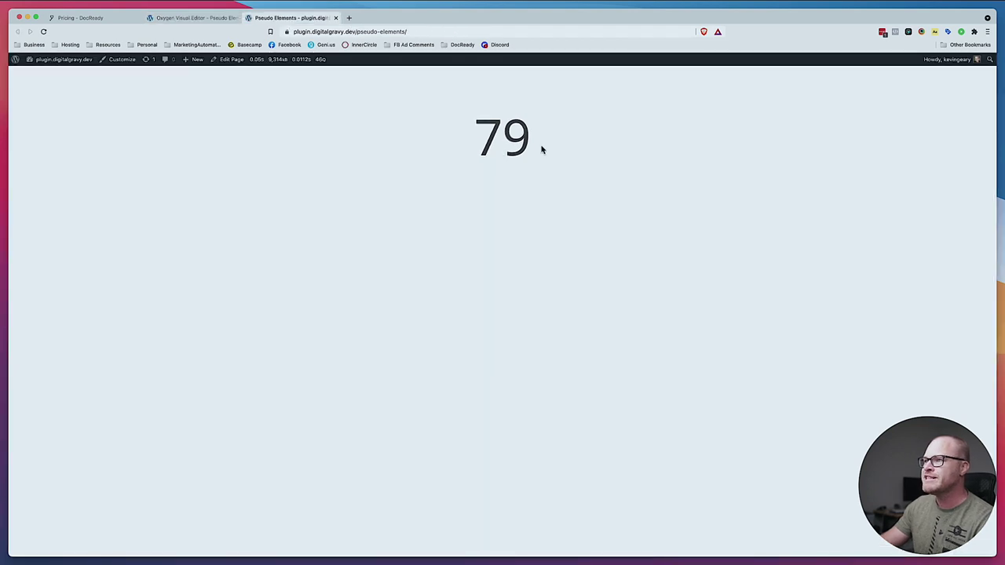
pyautogui.rightClick(486, 137)
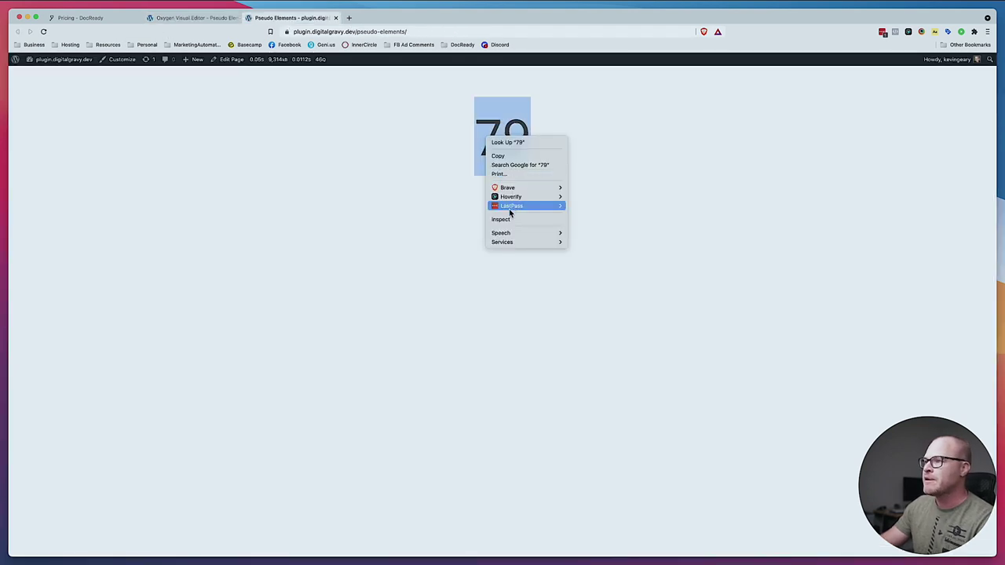
pyautogui.click(512, 221)
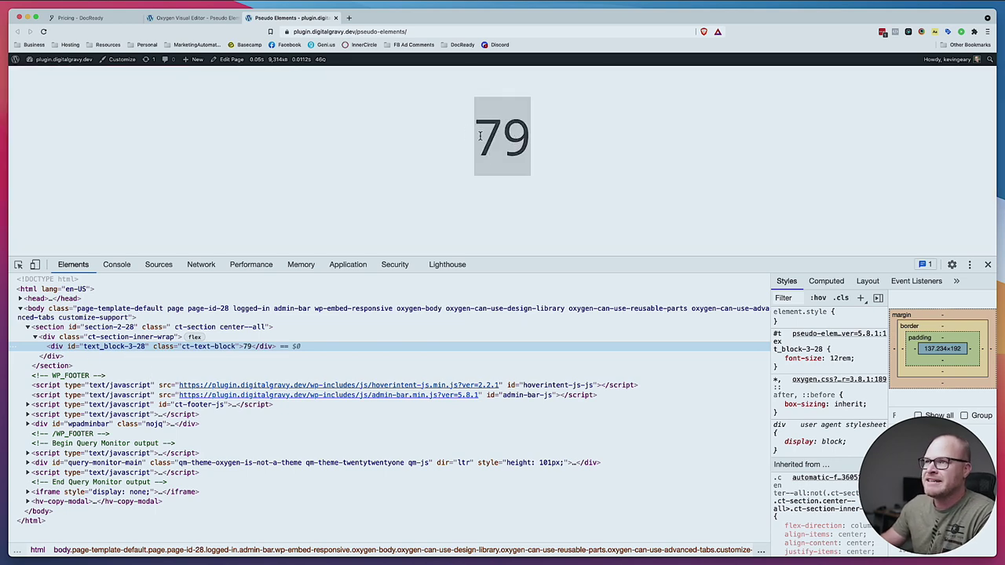
# Select the 79 text element in the builder and switch to editing its before state
pyautogui.click(198, 17)
pyautogui.click(552, 157)
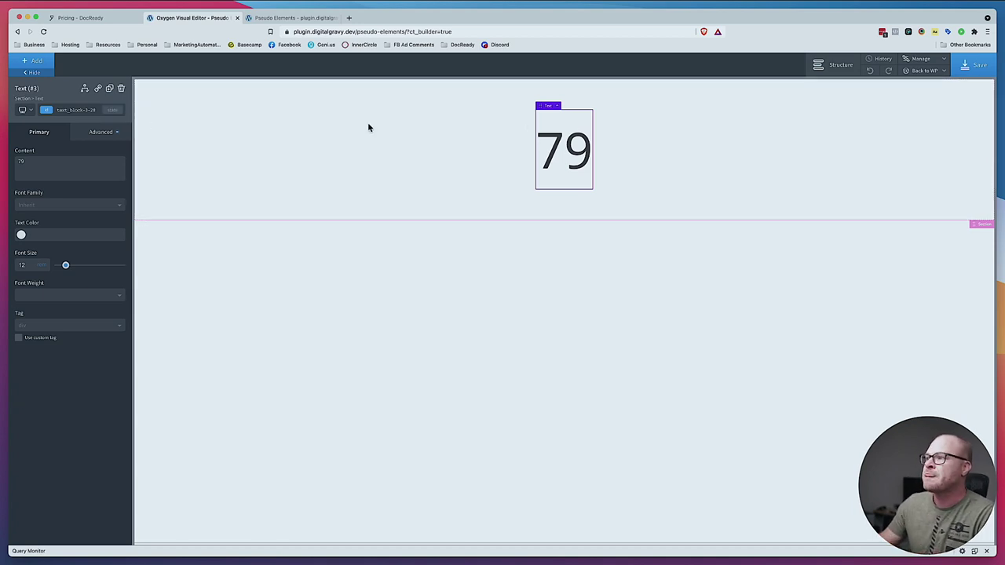
pyautogui.click(113, 112)
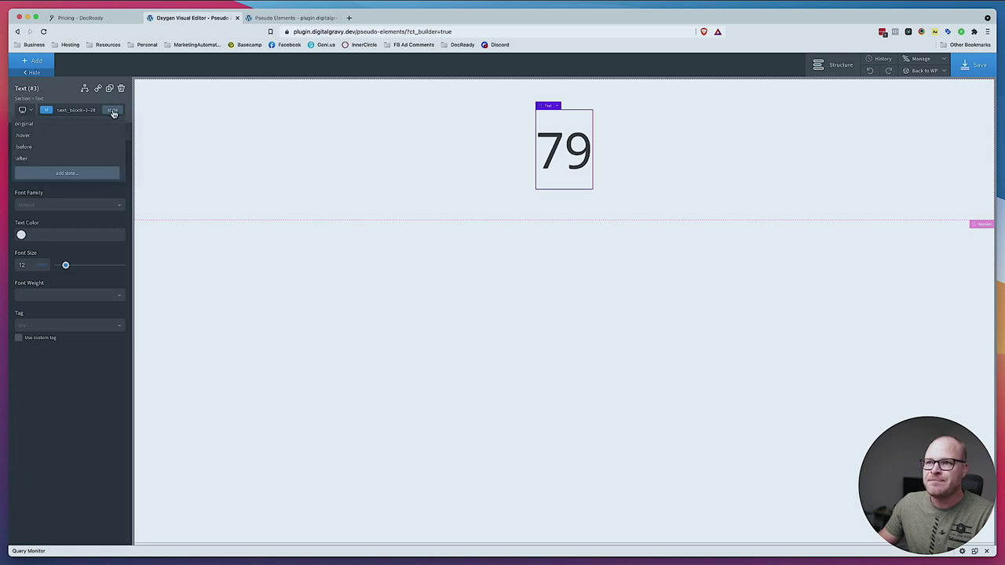
pyautogui.click(46, 152)
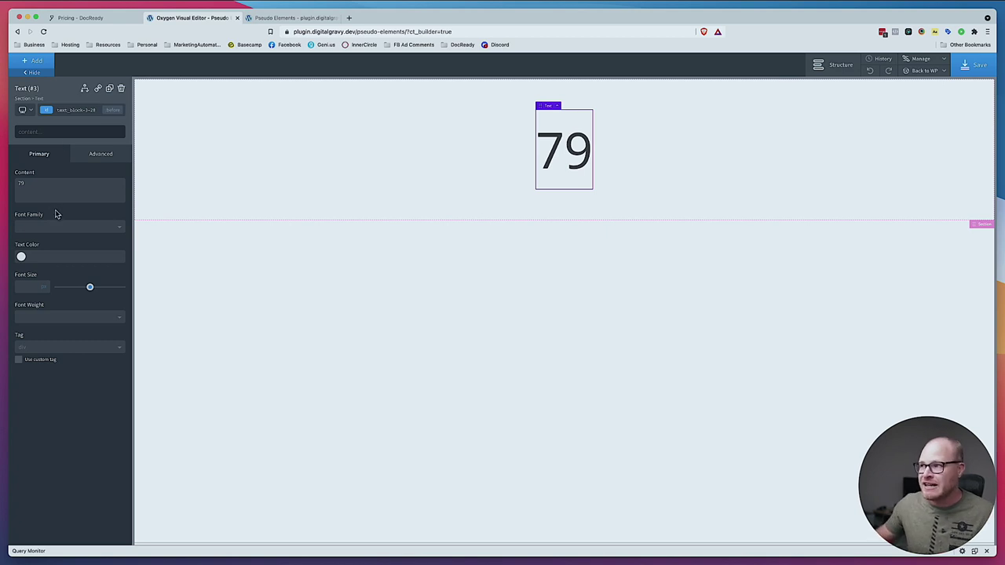
pyautogui.click(113, 157)
pyautogui.click(71, 201)
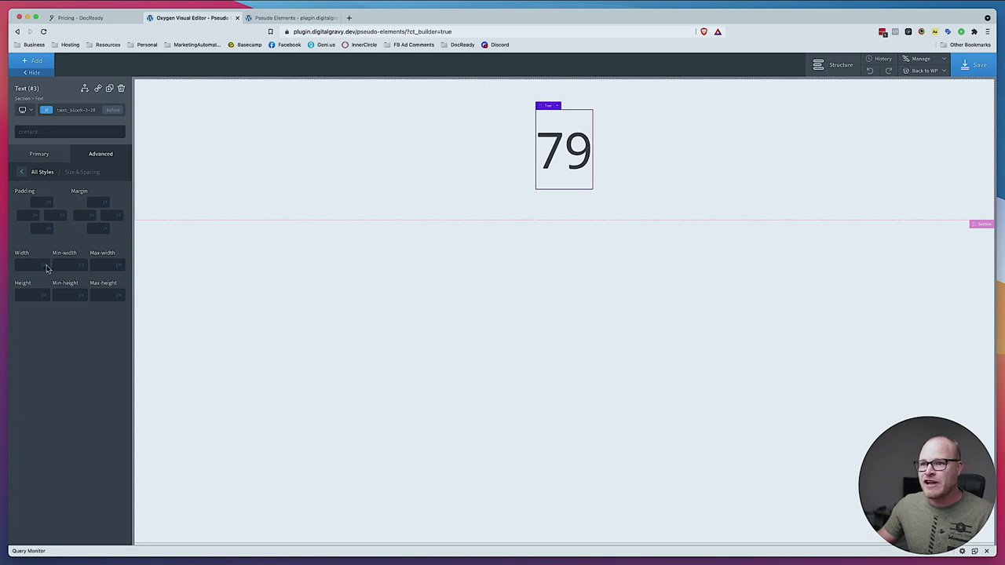
pyautogui.moveTo(43, 268)
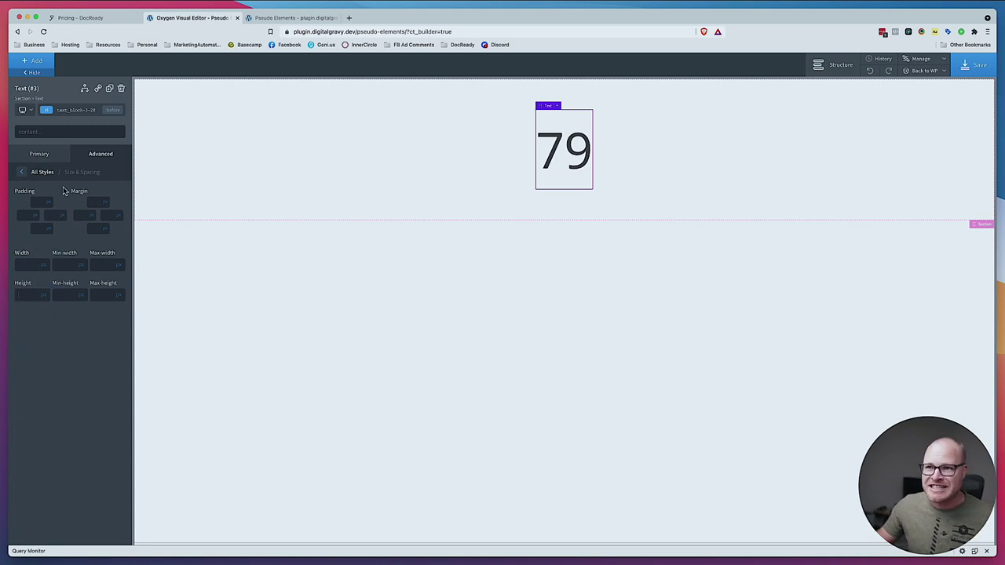
pyautogui.click(100, 153)
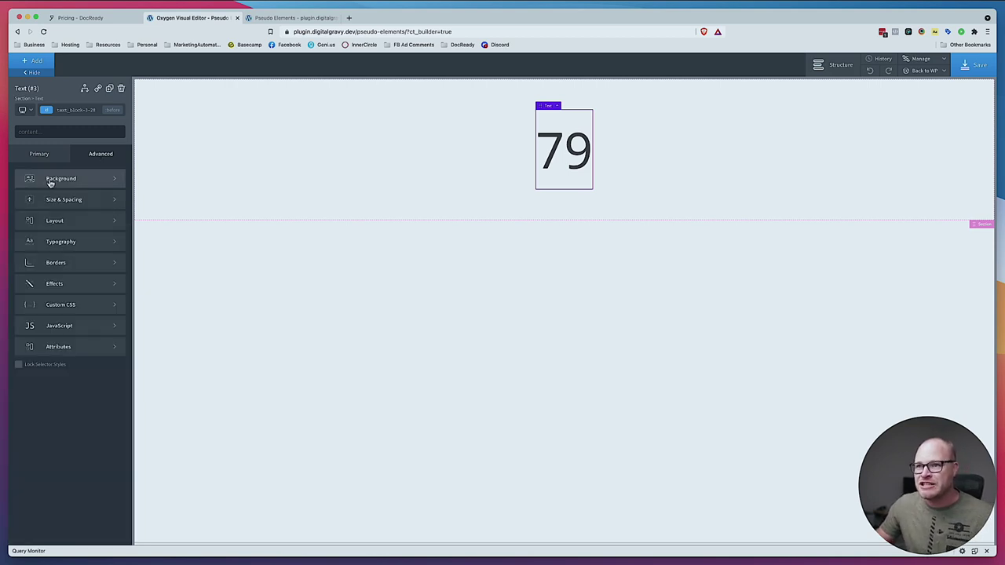
# Try a $ sign as the content of the text's before pseudo-element, then clear it
pyautogui.click(81, 134)
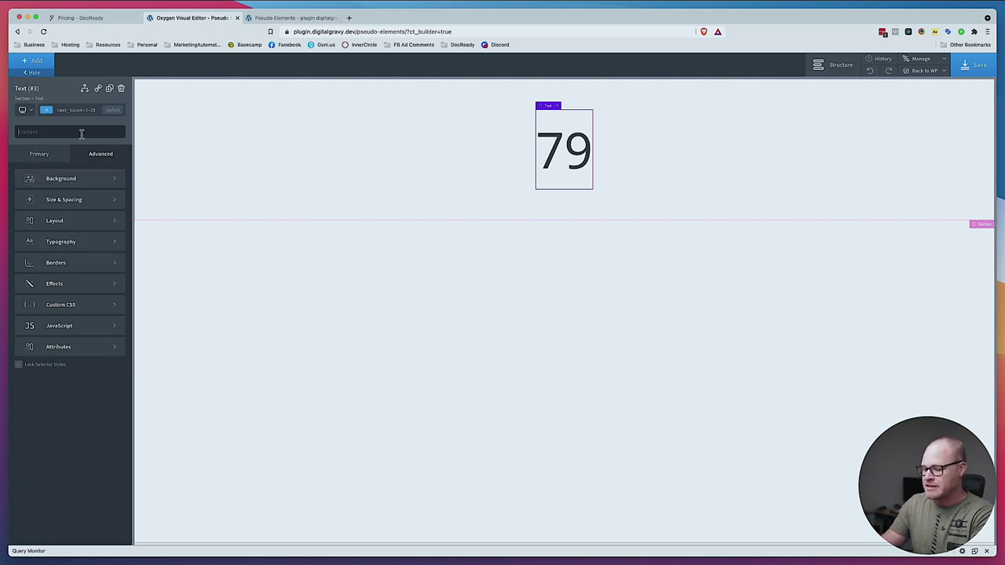
pyautogui.write('$')
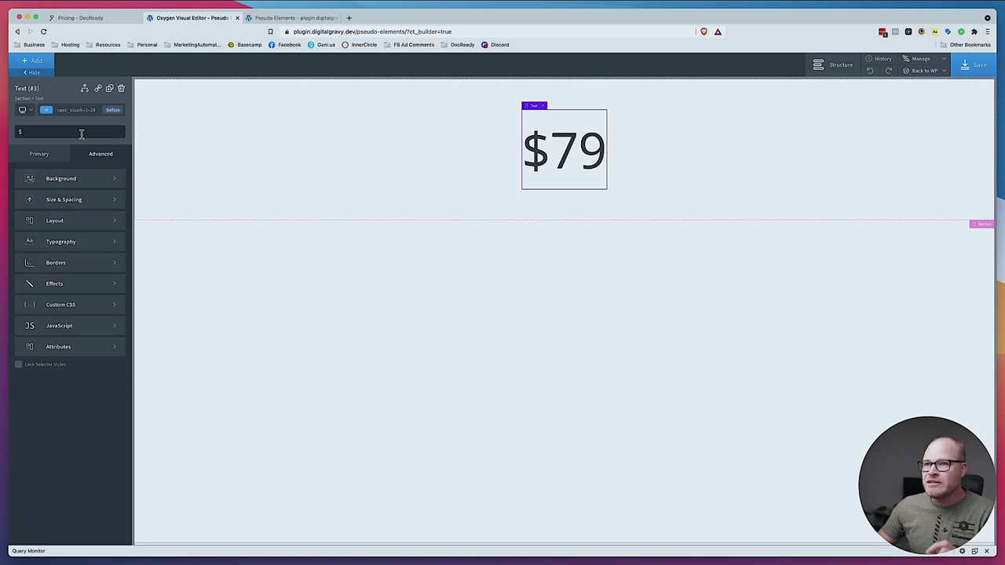
pyautogui.press('BackSpace')
# Set the display of the text's before pseudo-element to flex
pyautogui.click(95, 220)
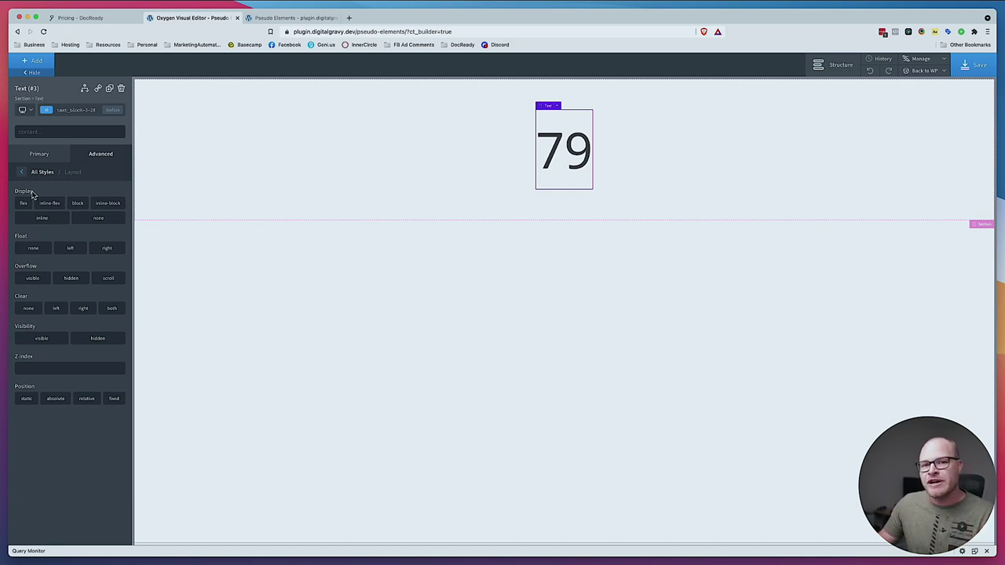
pyautogui.click(114, 110)
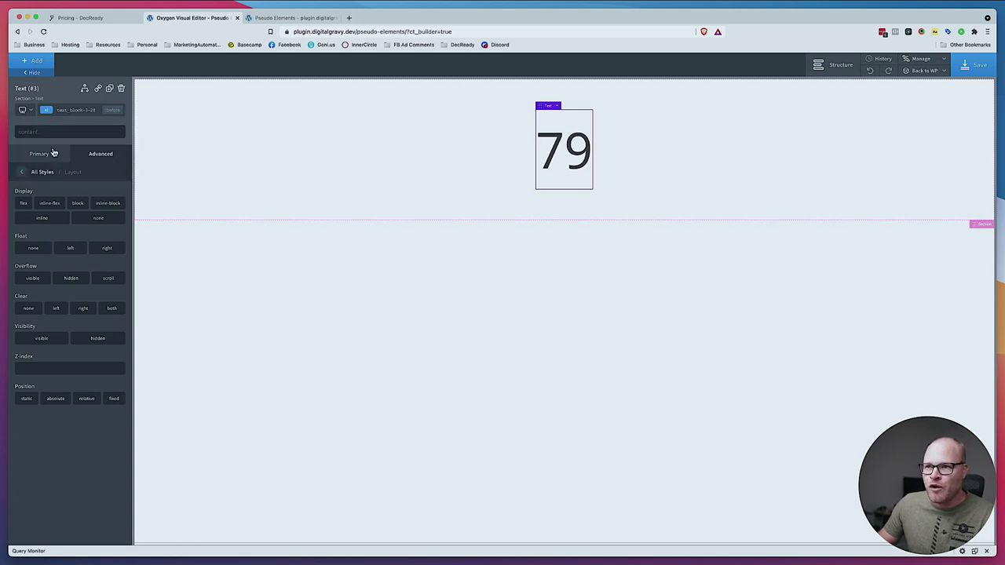
pyautogui.click(96, 154)
pyautogui.click(55, 222)
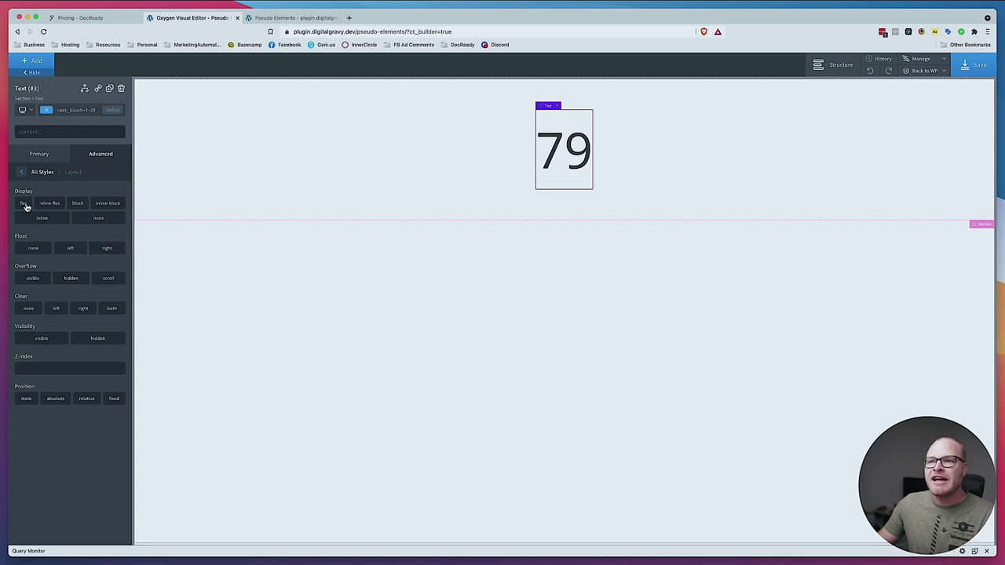
pyautogui.click(24, 204)
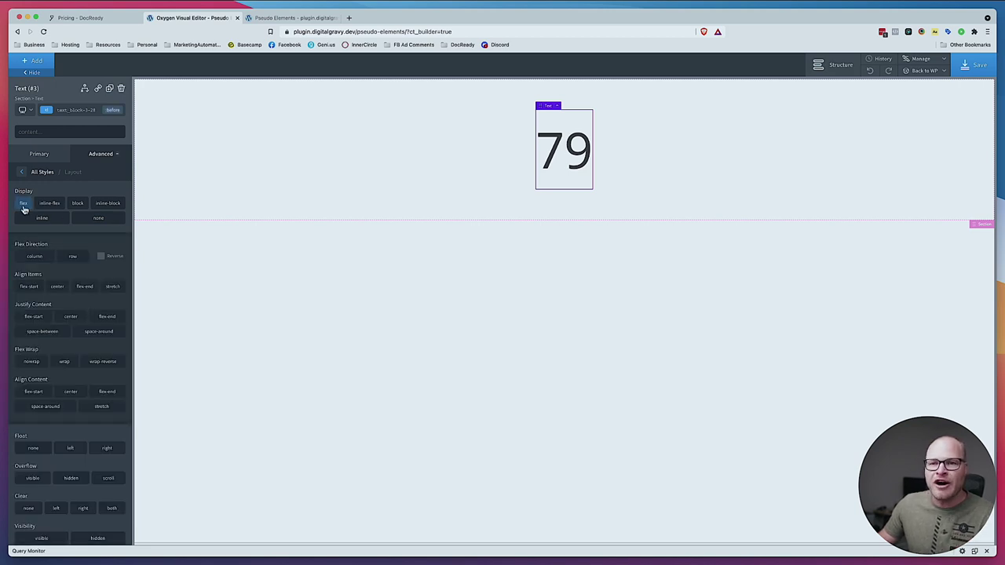
# Set the before pseudo-element's width to 2 px and its height to 100 px
pyautogui.click(101, 157)
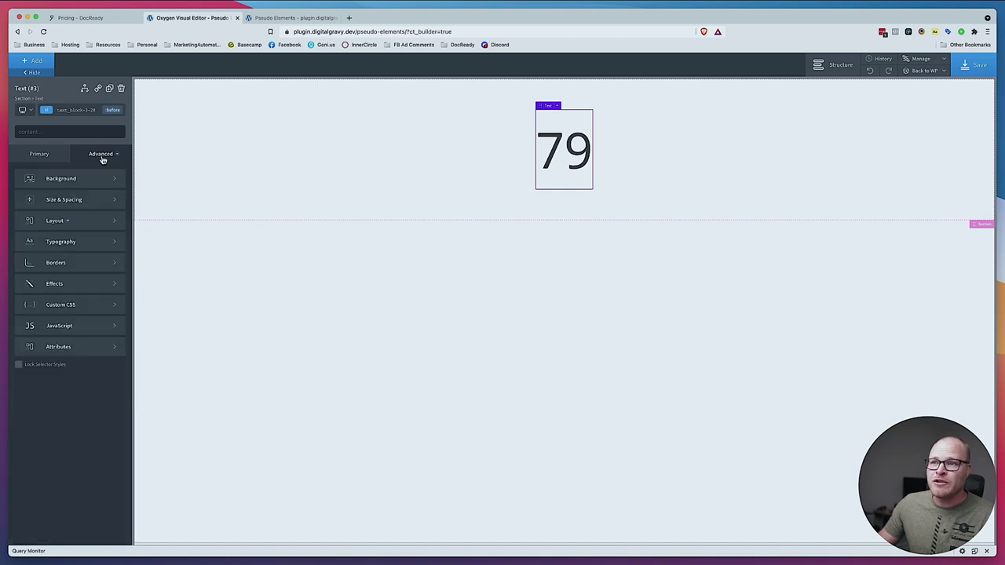
pyautogui.click(84, 200)
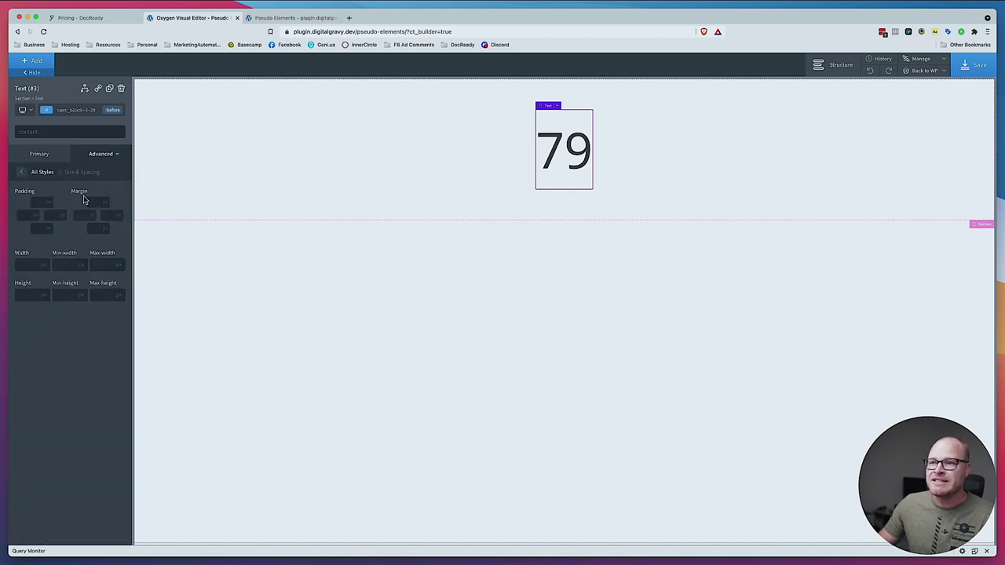
pyautogui.click(34, 265)
pyautogui.write('2')
pyautogui.click(30, 295)
pyautogui.write('100')
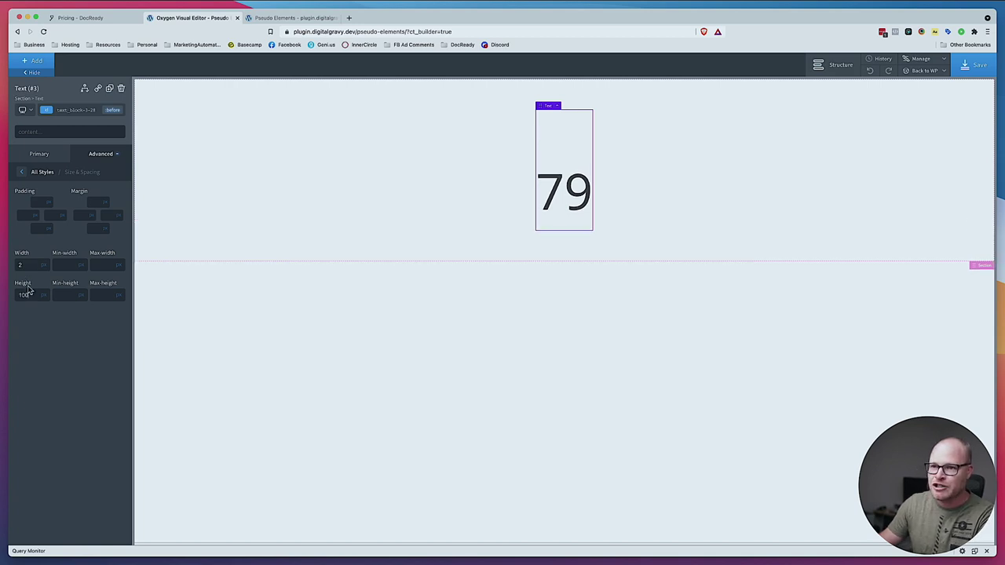
# Give the before pseudo-element a red background color, #f70000
pyautogui.click(108, 156)
pyautogui.click(54, 179)
pyautogui.click(21, 203)
pyautogui.click(75, 217)
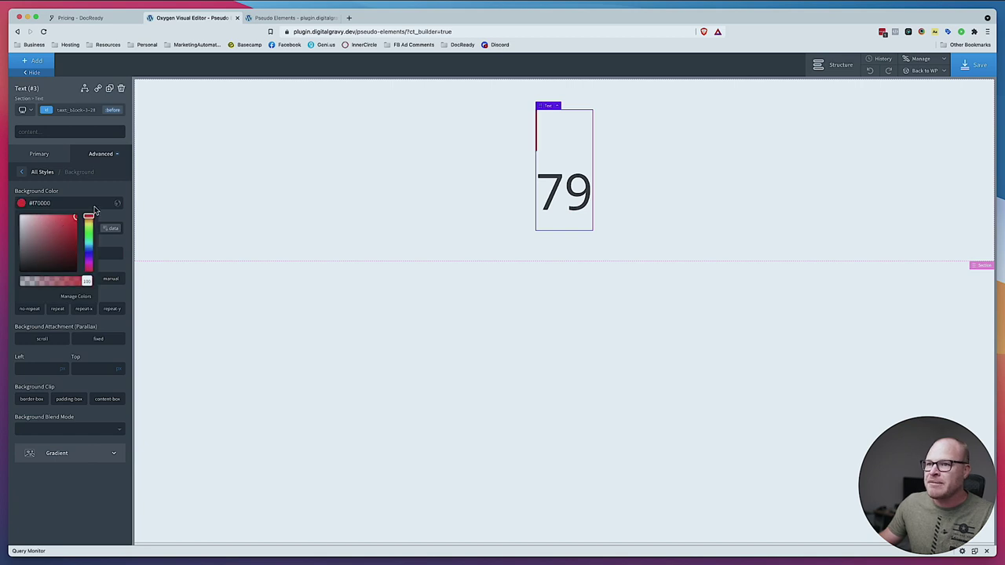
# Save the page and reload its front end to check the red line, returning to the Oxygen editor
pyautogui.click(479, 193)
pyautogui.click(972, 67)
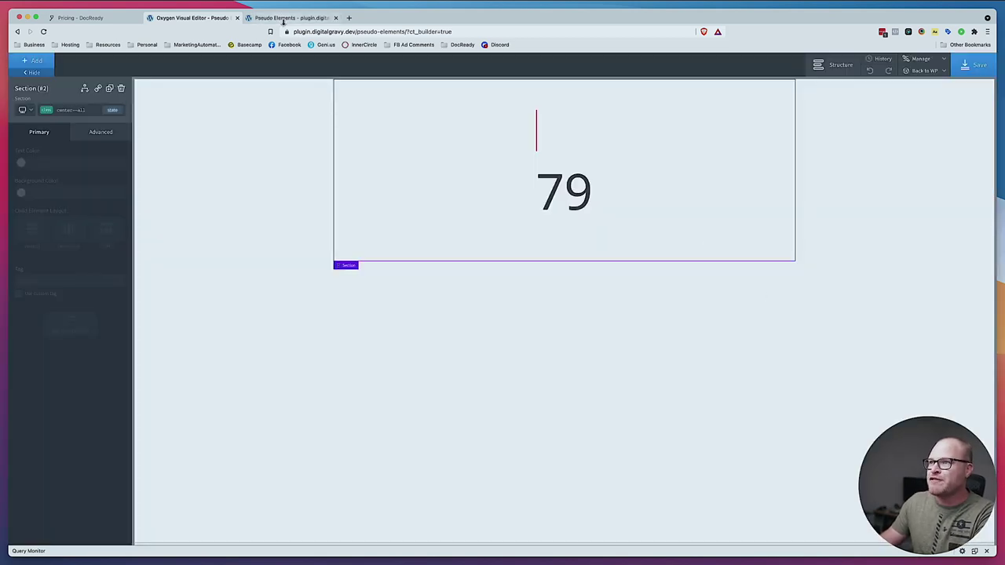
pyautogui.click(284, 18)
pyautogui.press('super+r')
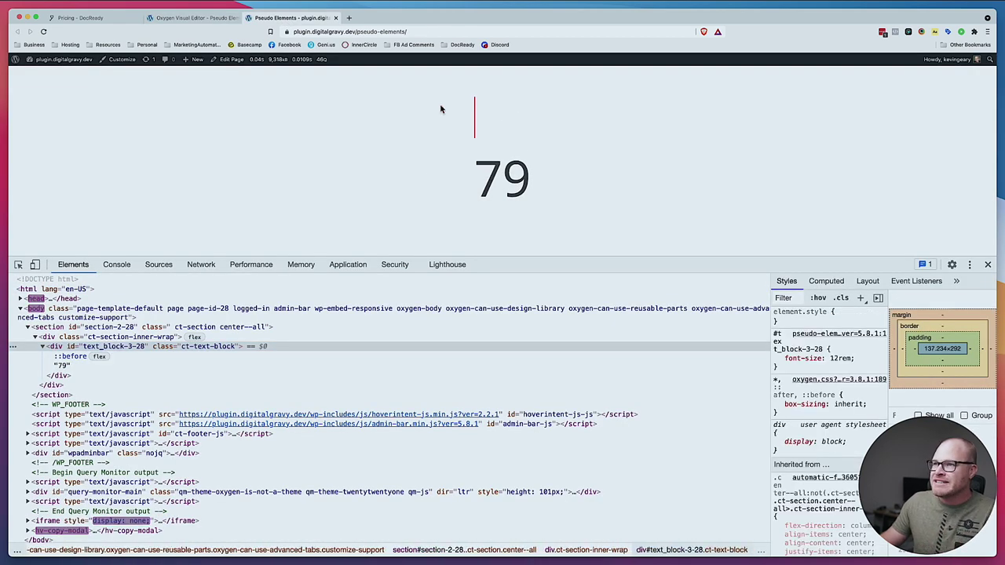
pyautogui.hotkey('ctrl', 'shift', 'Tab')
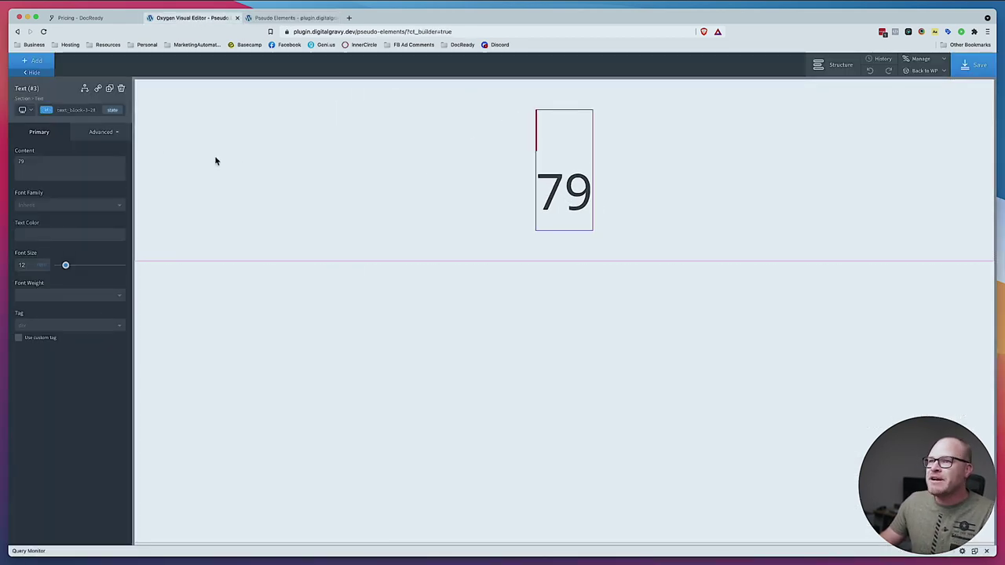
# Switch off the flex display of the text's before pseudo-element, and switch it back on
pyautogui.click(113, 133)
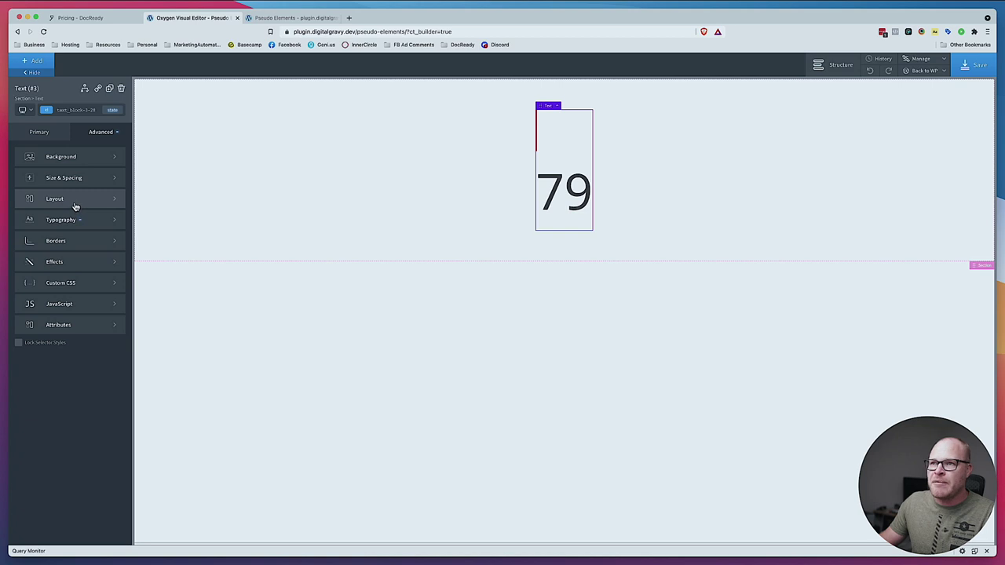
pyautogui.click(112, 110)
pyautogui.click(54, 141)
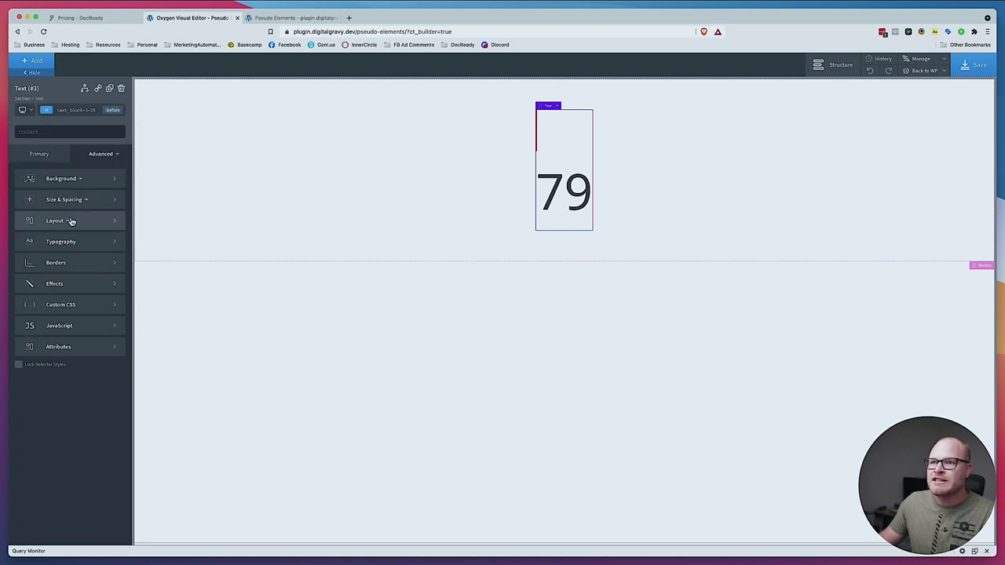
pyautogui.click(71, 220)
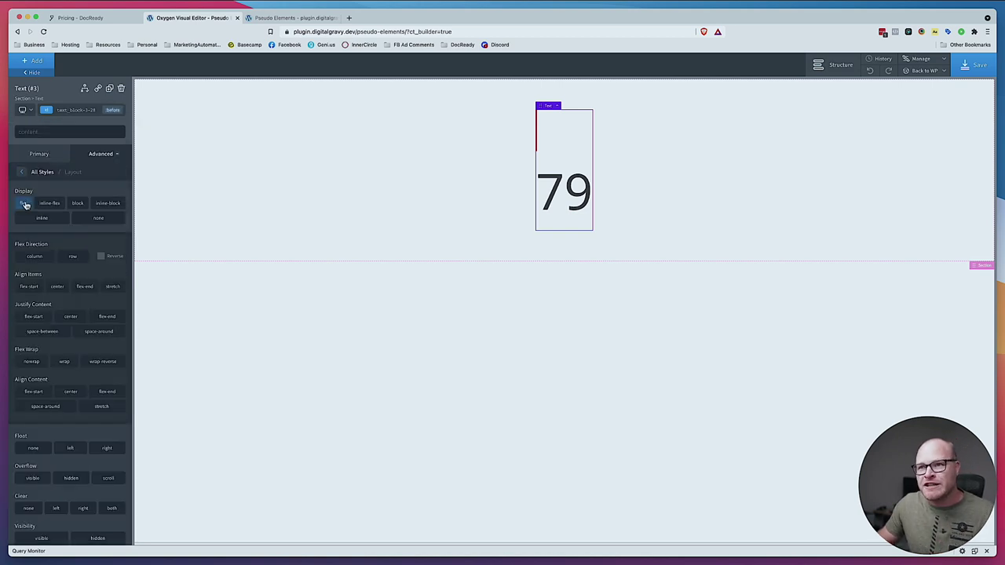
pyautogui.click(24, 204)
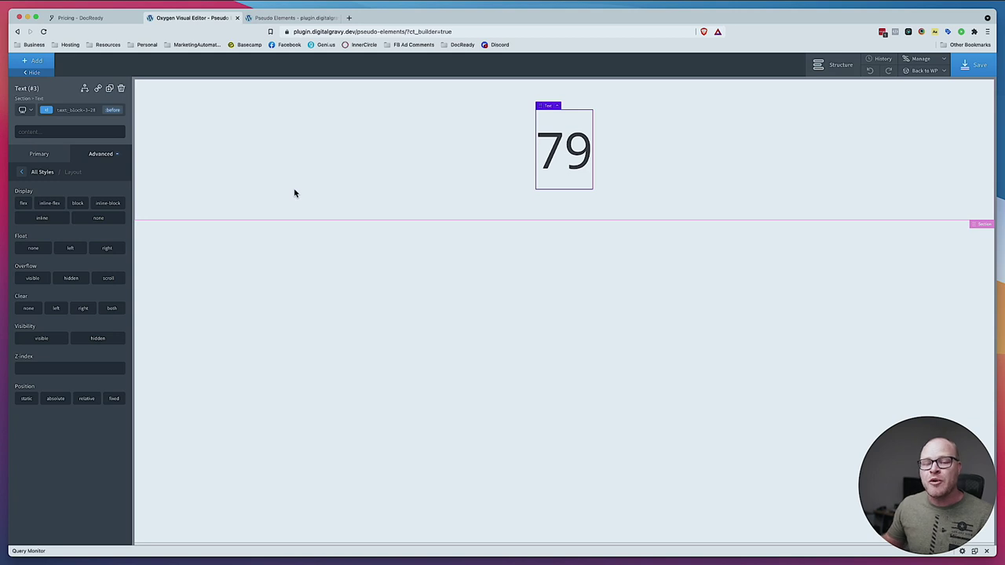
pyautogui.click(22, 204)
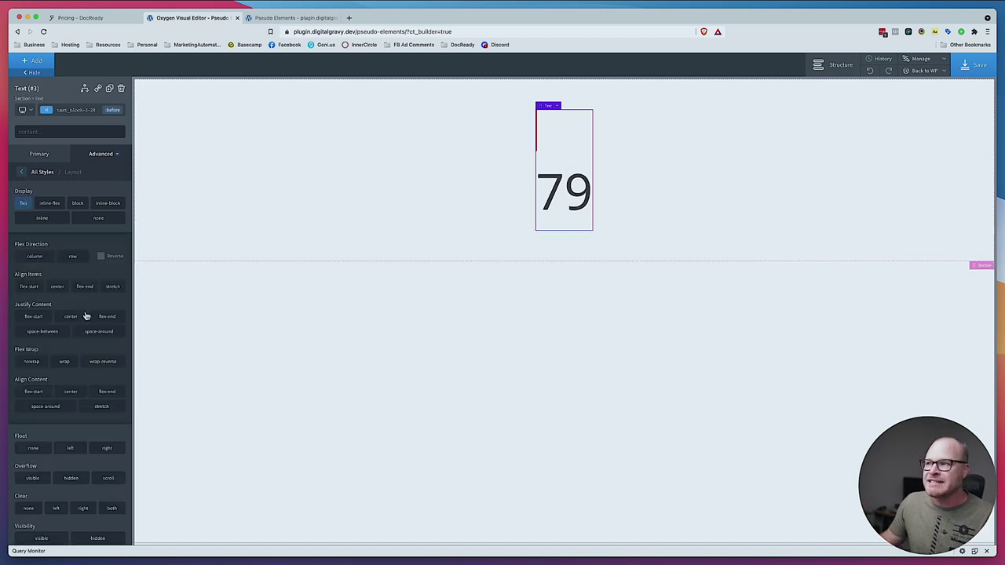
# Try block, inline-block, inline and none as the before pseudo-element's display, returning to flex
pyautogui.click(77, 206)
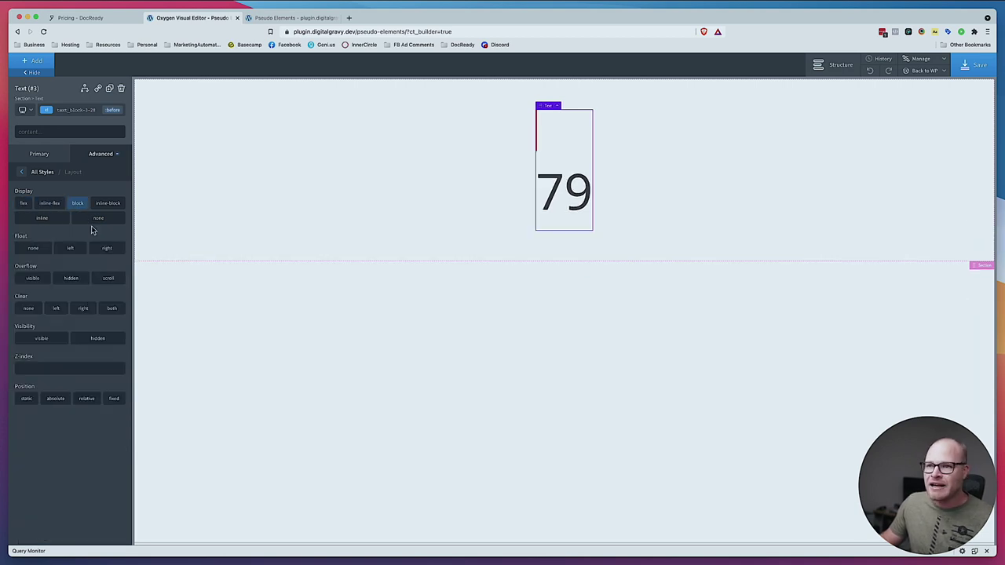
pyautogui.click(108, 204)
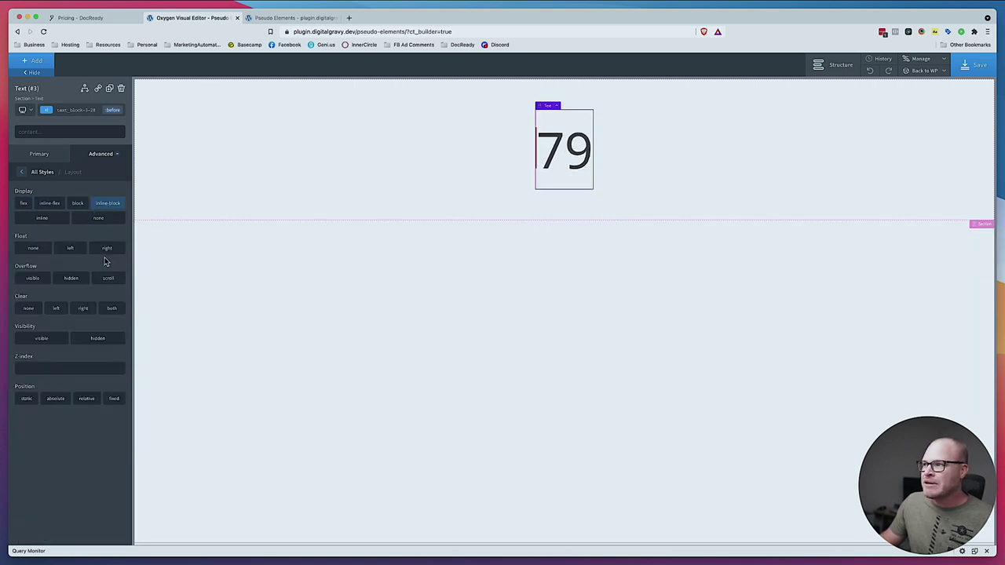
pyautogui.click(45, 220)
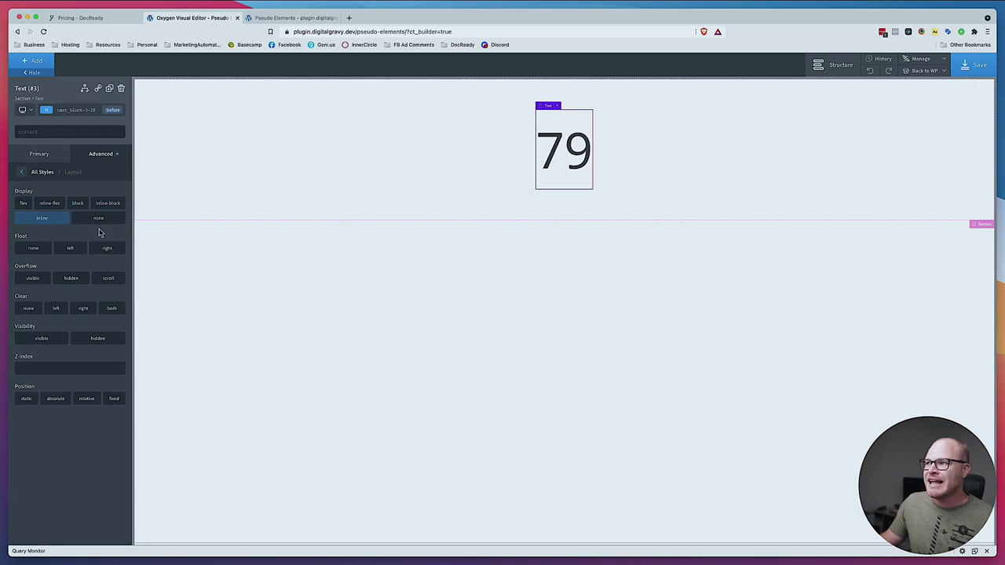
pyautogui.click(23, 203)
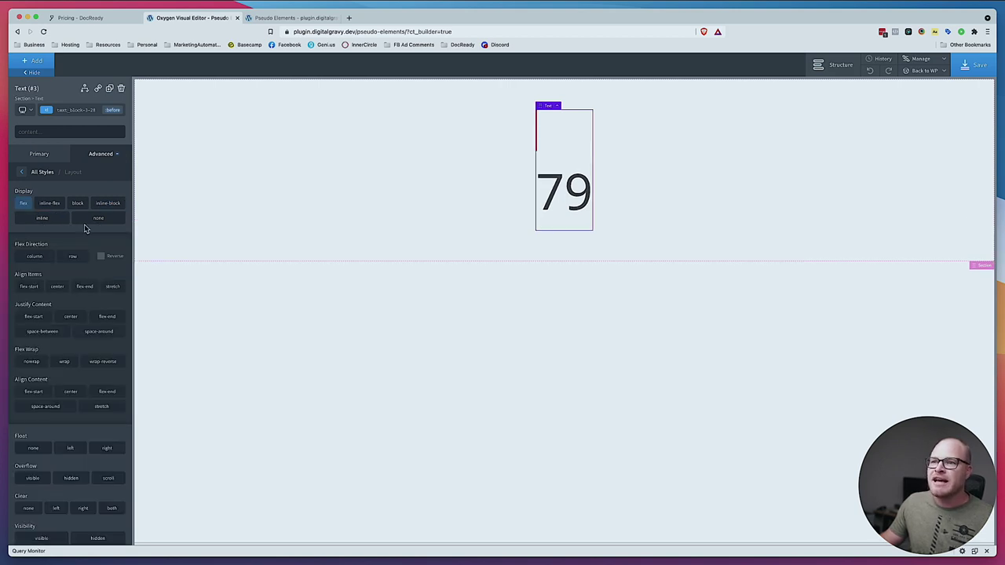
pyautogui.click(98, 219)
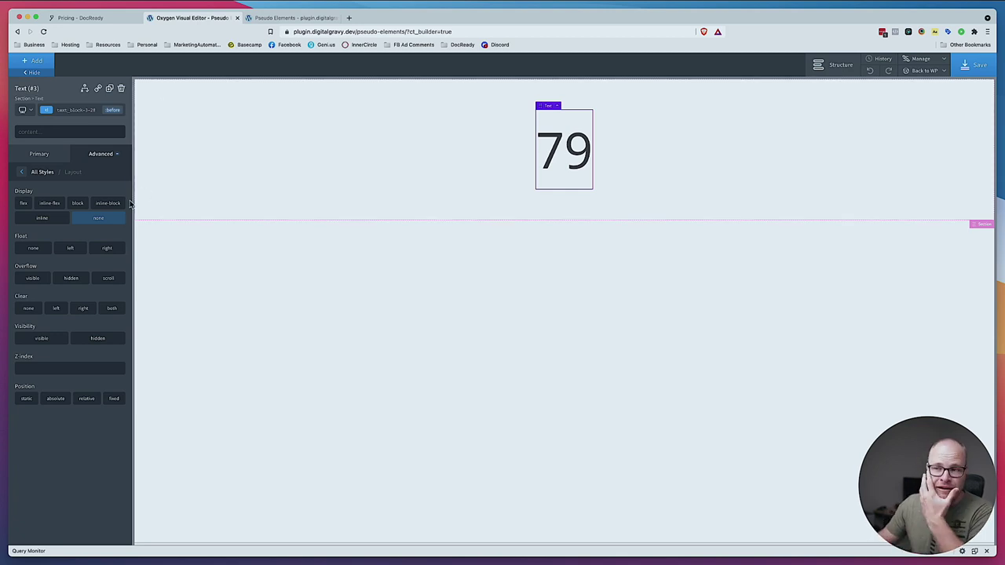
pyautogui.click(24, 203)
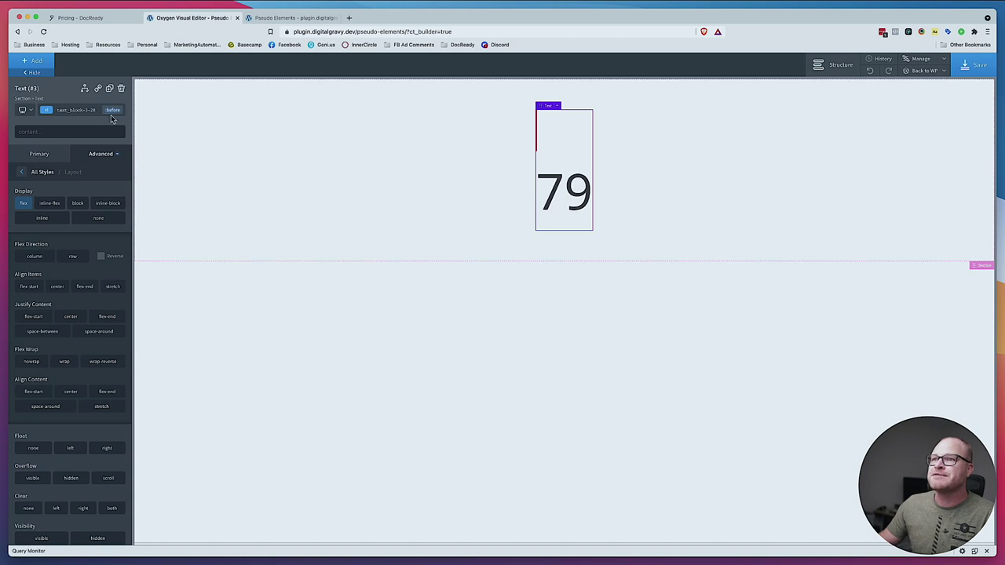
# Remove the red background color from the text's before pseudo-element
pyautogui.click(101, 154)
pyautogui.click(59, 179)
pyautogui.tripleClick(59, 204)
pyautogui.press('BackSpace')
# Clear the width and height values of the before pseudo-element
pyautogui.click(100, 156)
pyautogui.click(66, 200)
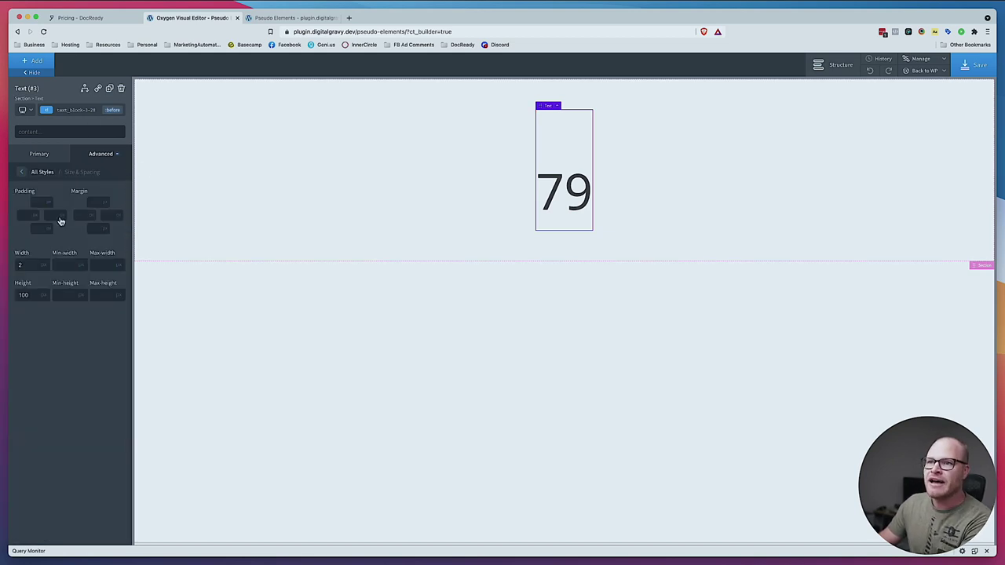
pyautogui.doubleClick(23, 294)
pyautogui.press('BackSpace')
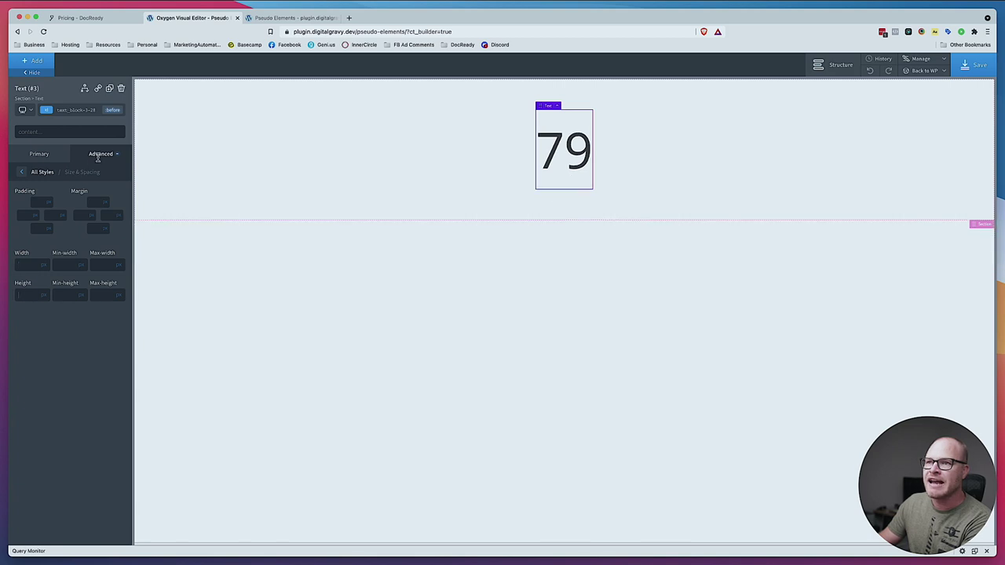
# Check the before pseudo-element's layout settings and the front-end page, and set the pseudo-element's content to $
pyautogui.click(94, 154)
pyautogui.click(32, 219)
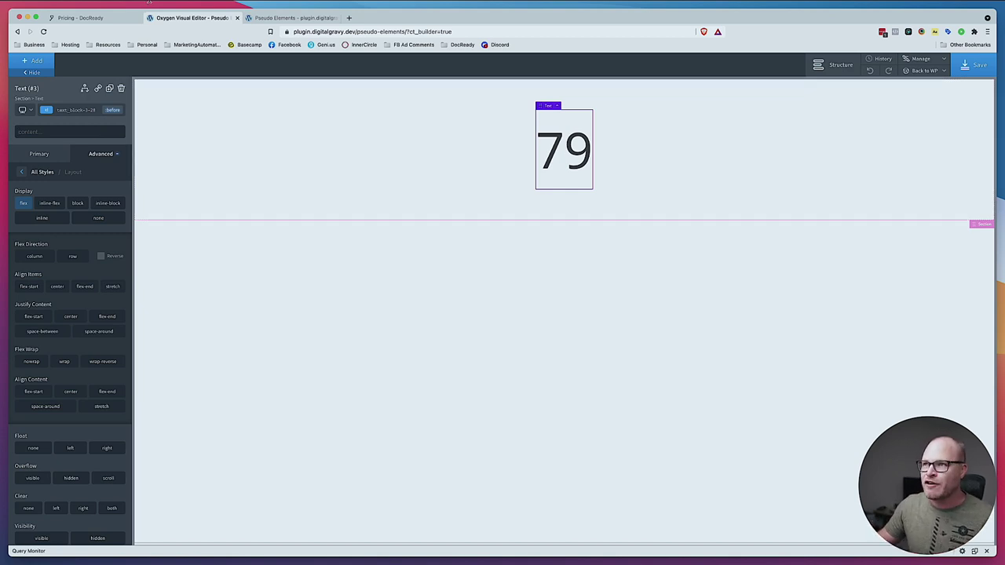
pyautogui.click(309, 17)
pyautogui.click(219, 17)
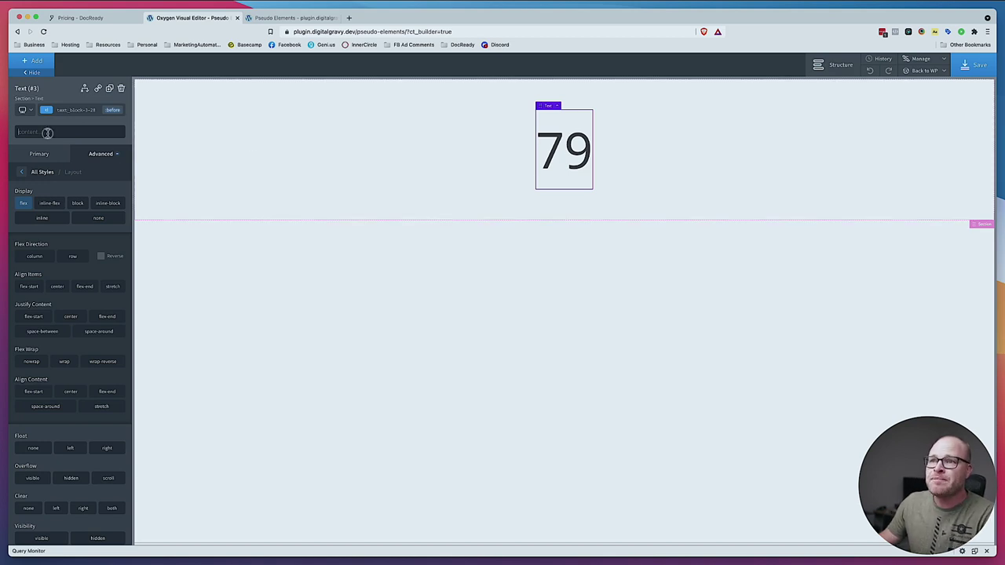
pyautogui.write('$')
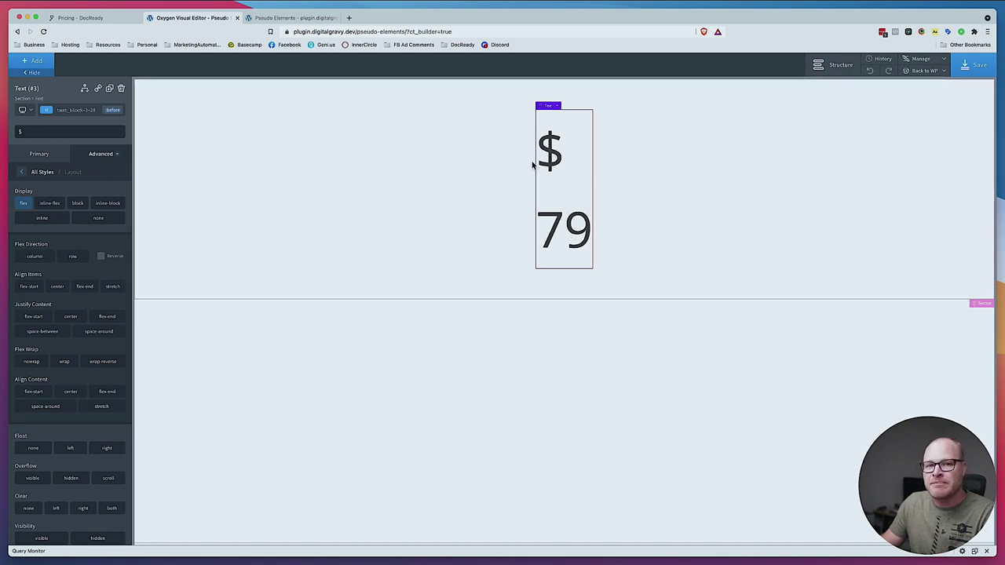
# In the text element's original state, set its display to flex and its flex direction to row
pyautogui.click(82, 110)
pyautogui.click(82, 110)
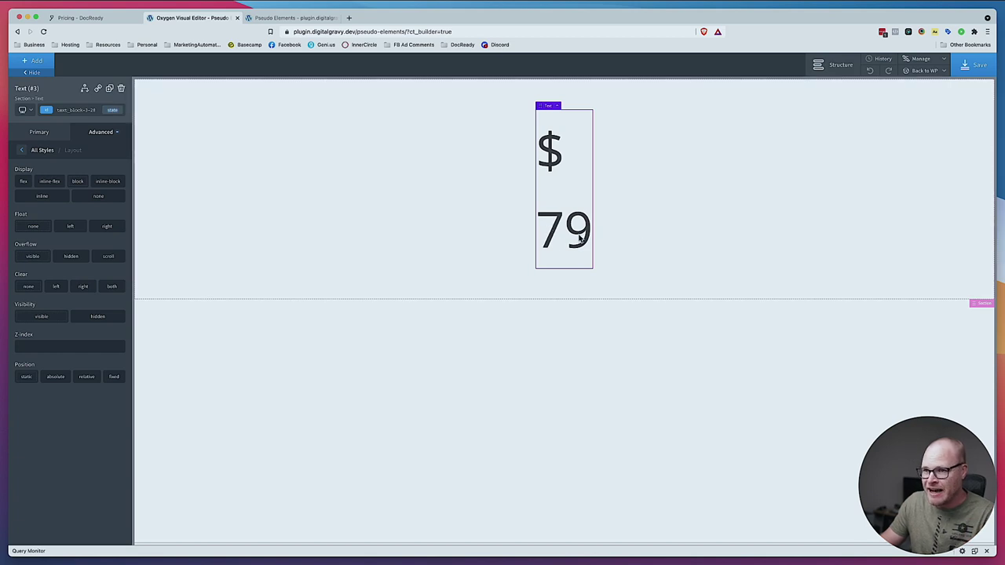
pyautogui.click(24, 183)
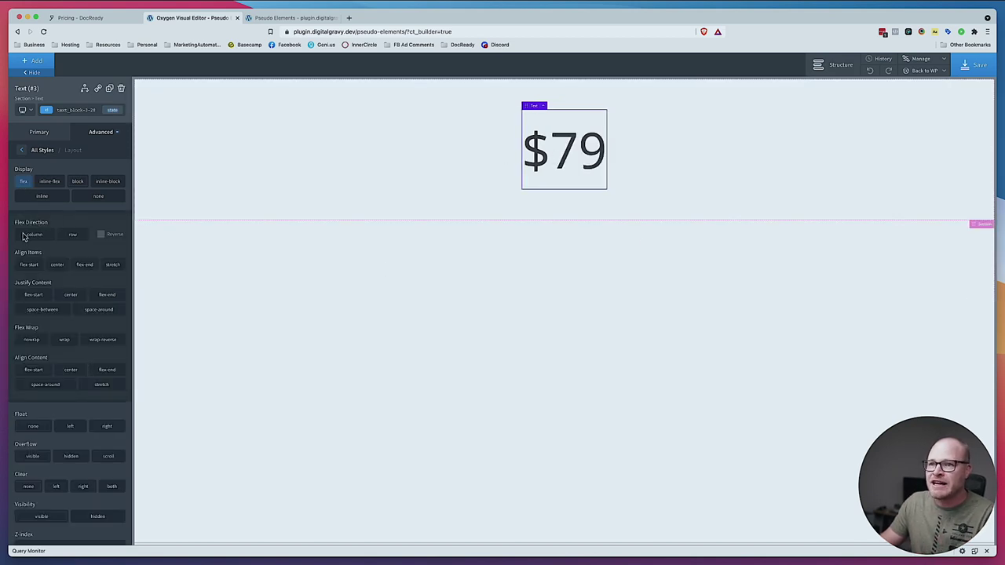
pyautogui.click(73, 236)
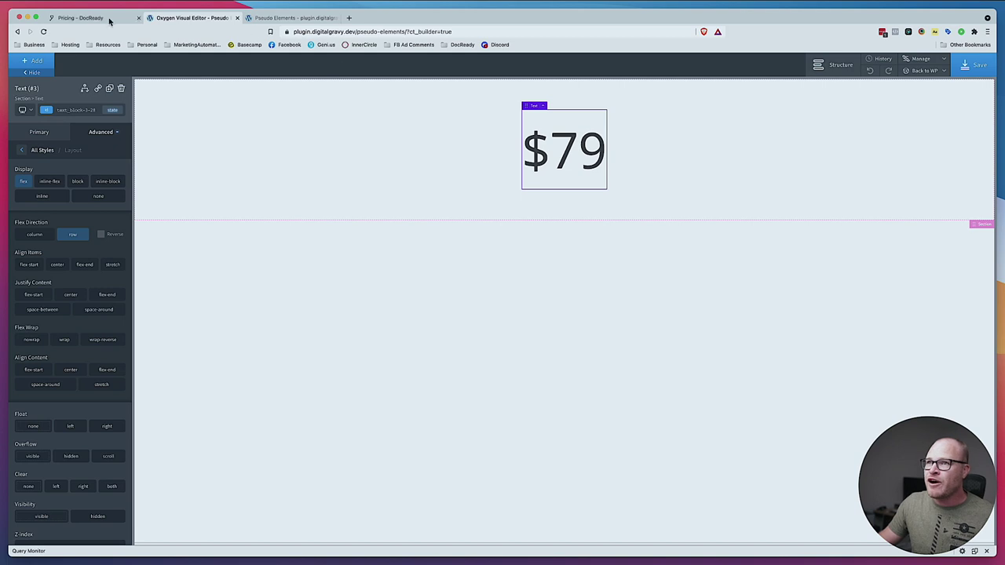
# Check the dollar signs on the DocReady pricing page, and set the before pseudo-element's font size, trying 40% and settling on 50%
pyautogui.click(69, 19)
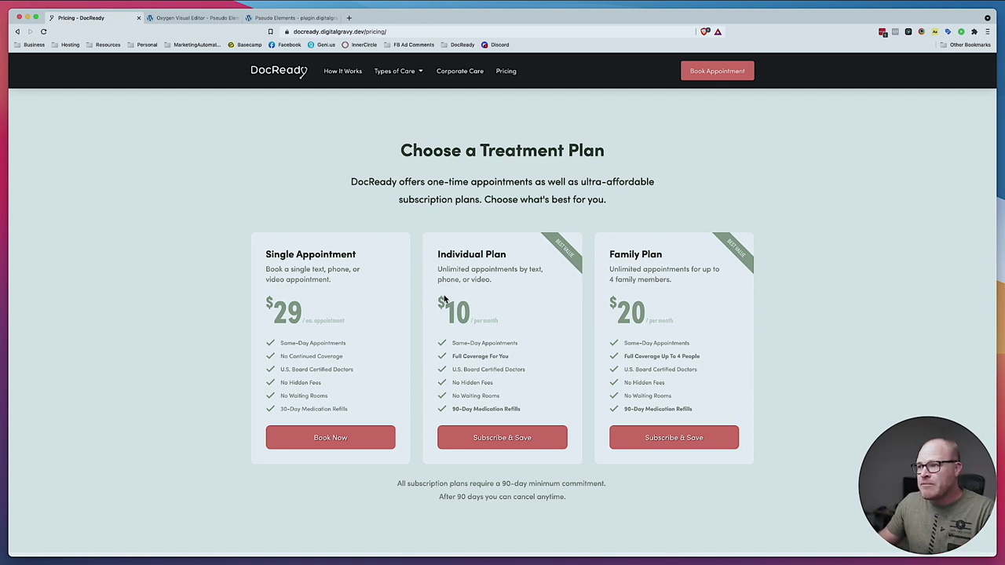
pyautogui.click(216, 17)
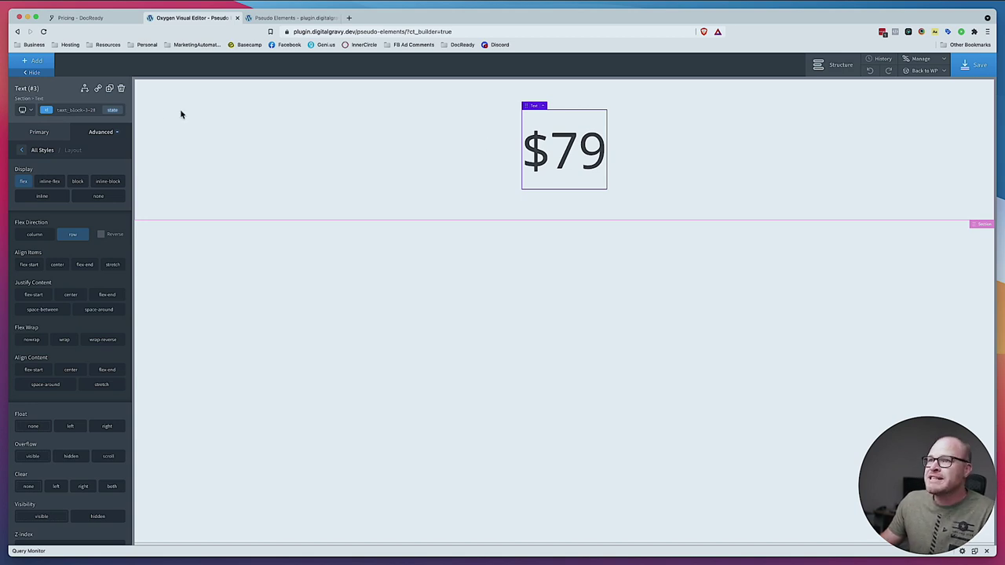
pyautogui.click(113, 109)
pyautogui.click(21, 149)
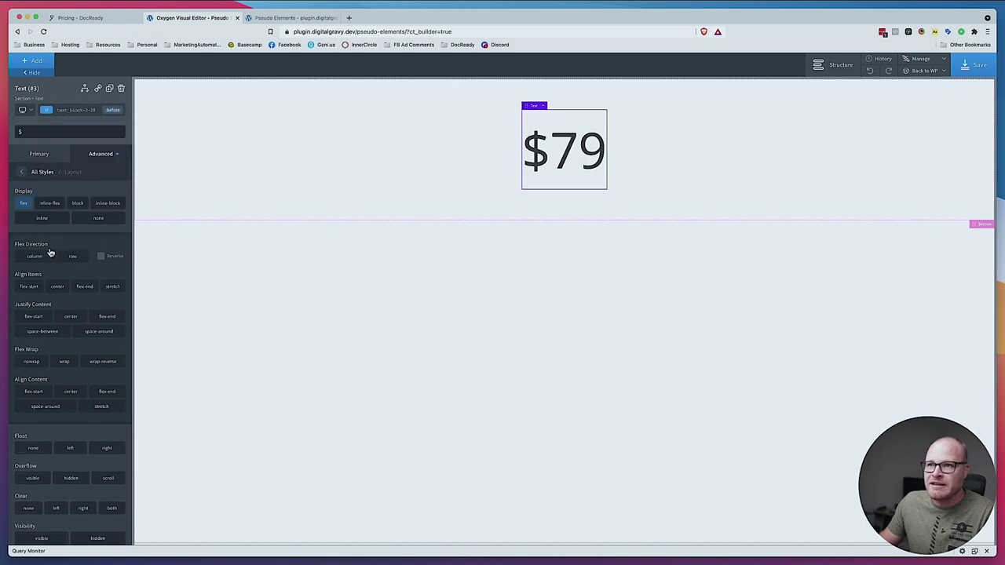
pyautogui.click(106, 155)
pyautogui.click(65, 233)
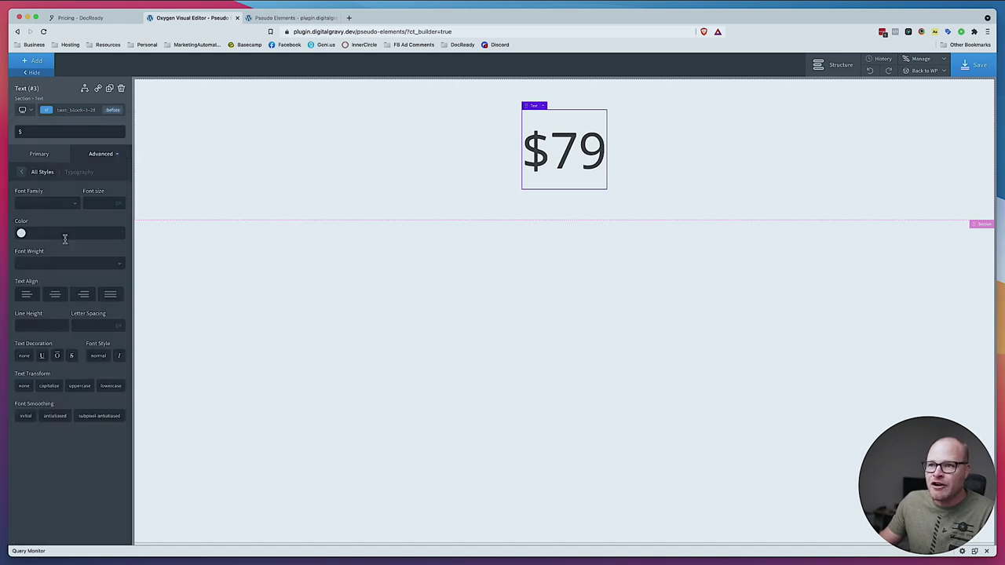
pyautogui.moveTo(122, 222)
pyautogui.click(105, 202)
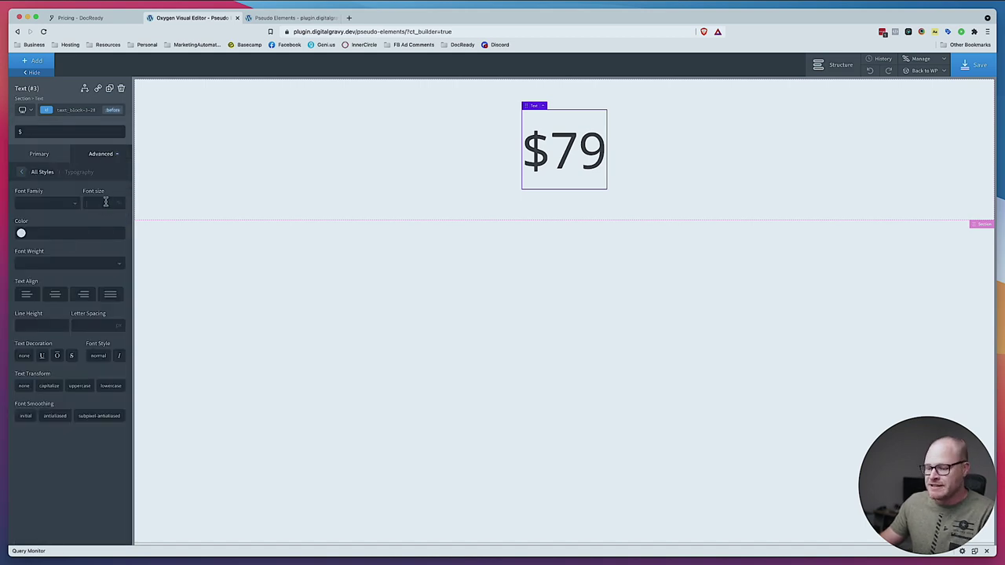
pyautogui.write('40')
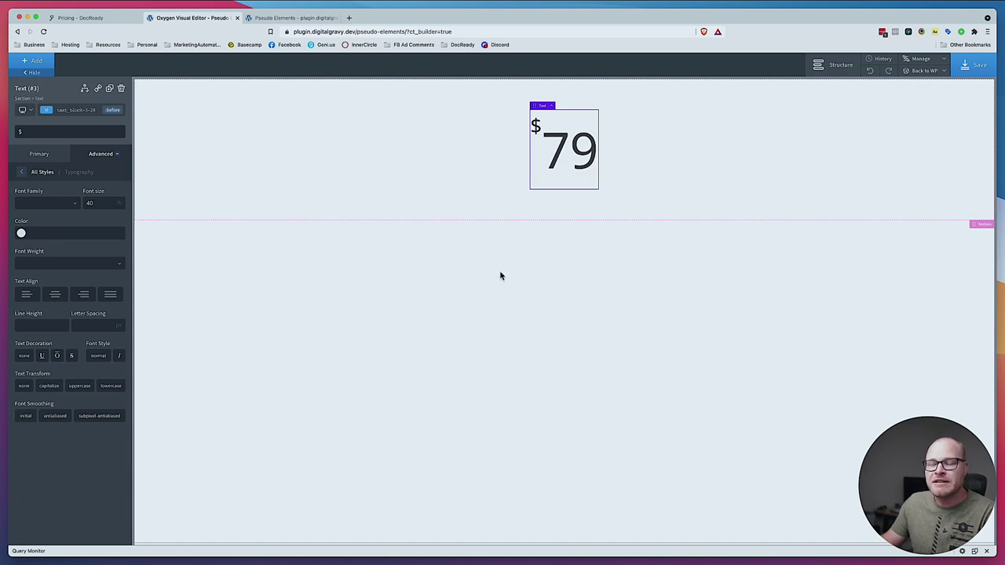
pyautogui.doubleClick(99, 201)
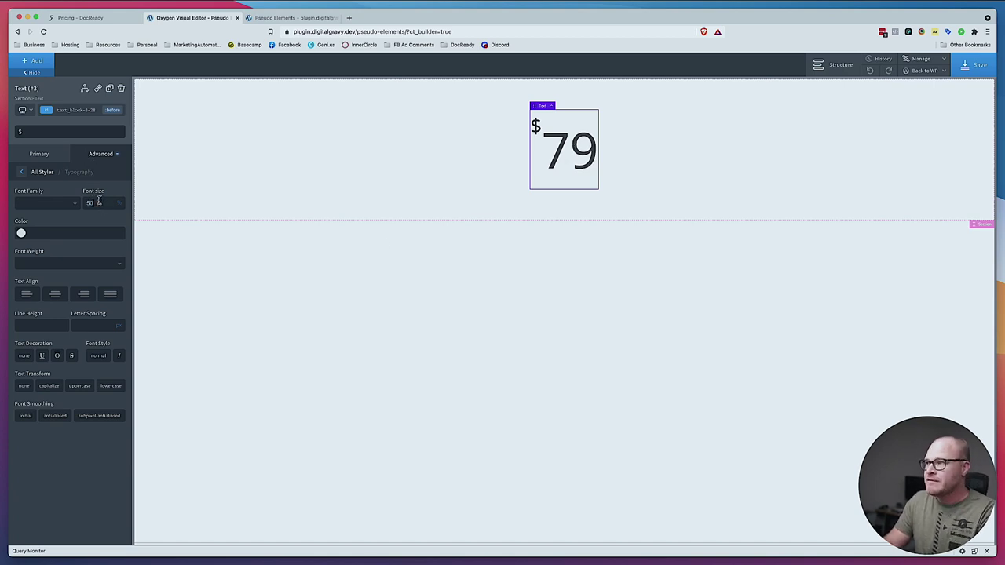
pyautogui.write('50')
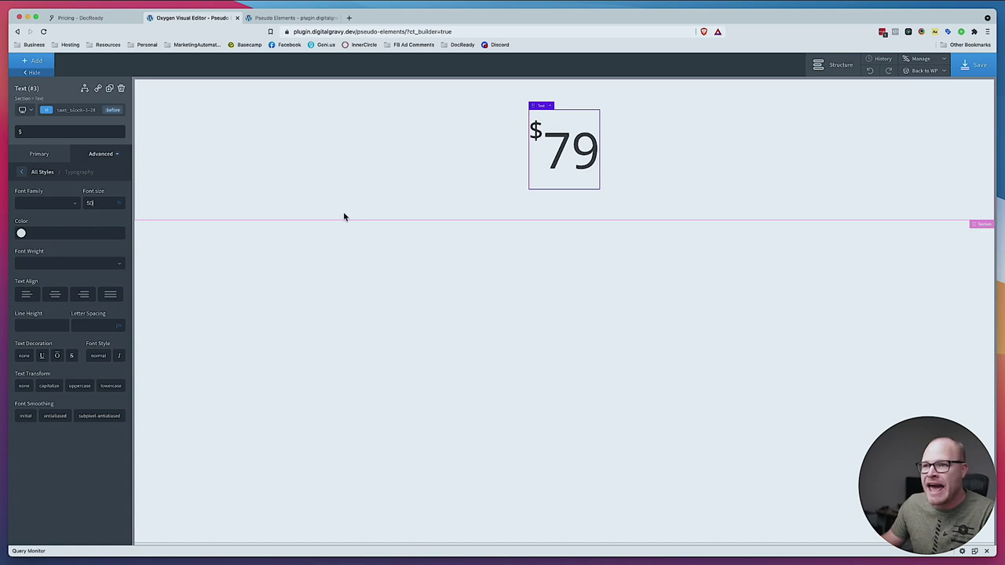
pyautogui.click(480, 168)
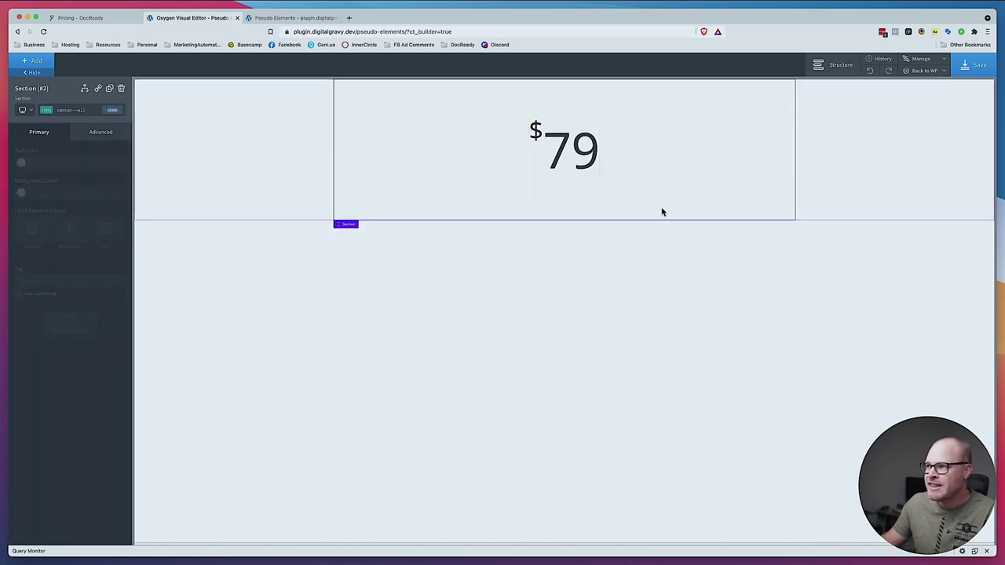
# Open the 79 text element's after state, check the suffix on the DocReady pricing page, and set the content to /per month
pyautogui.click(557, 153)
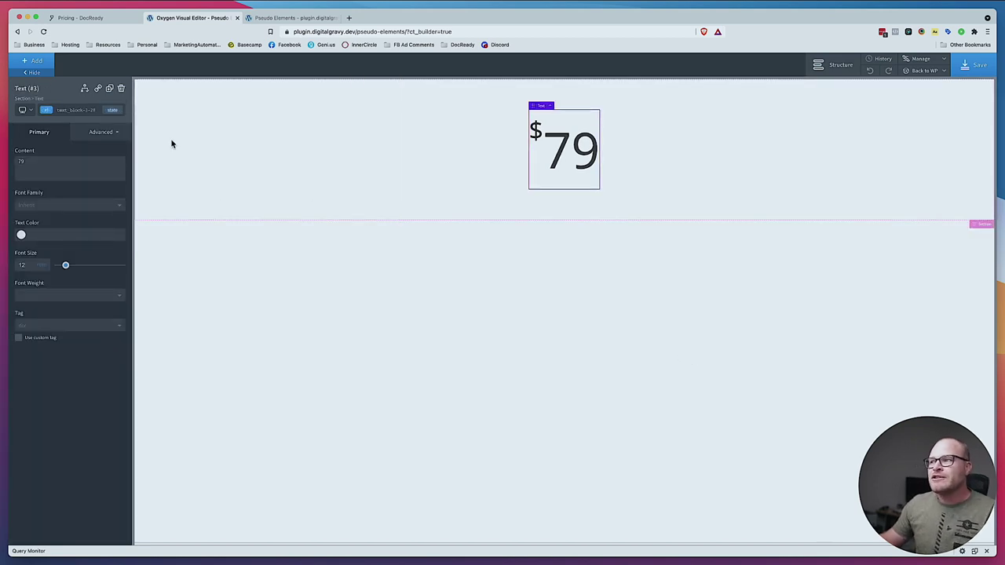
pyautogui.click(113, 111)
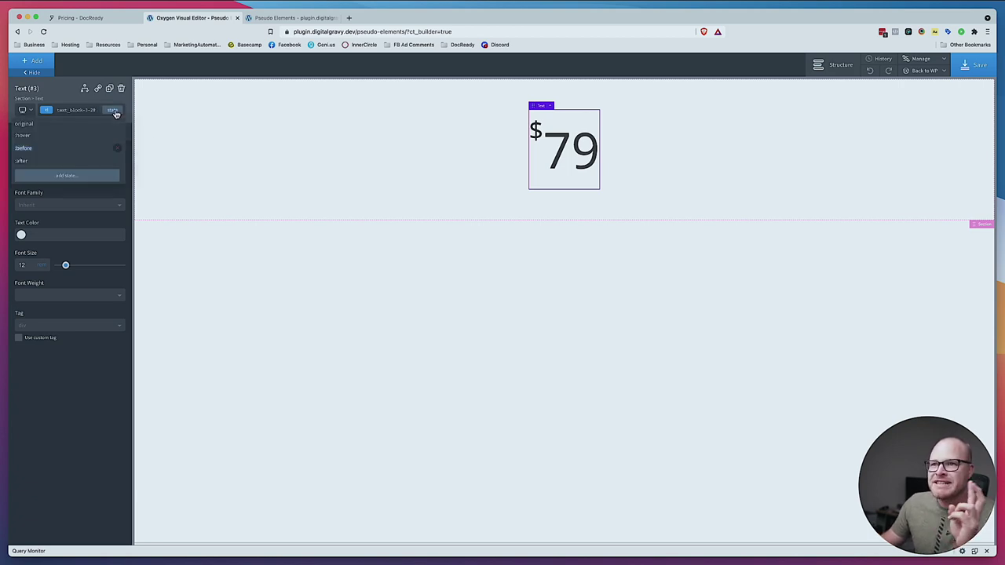
pyautogui.click(54, 162)
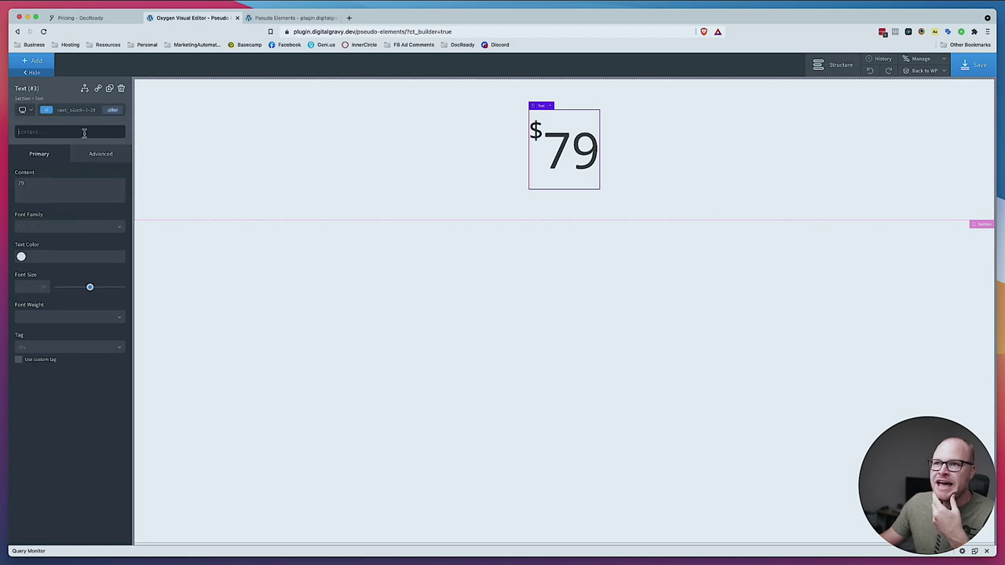
pyautogui.click(97, 19)
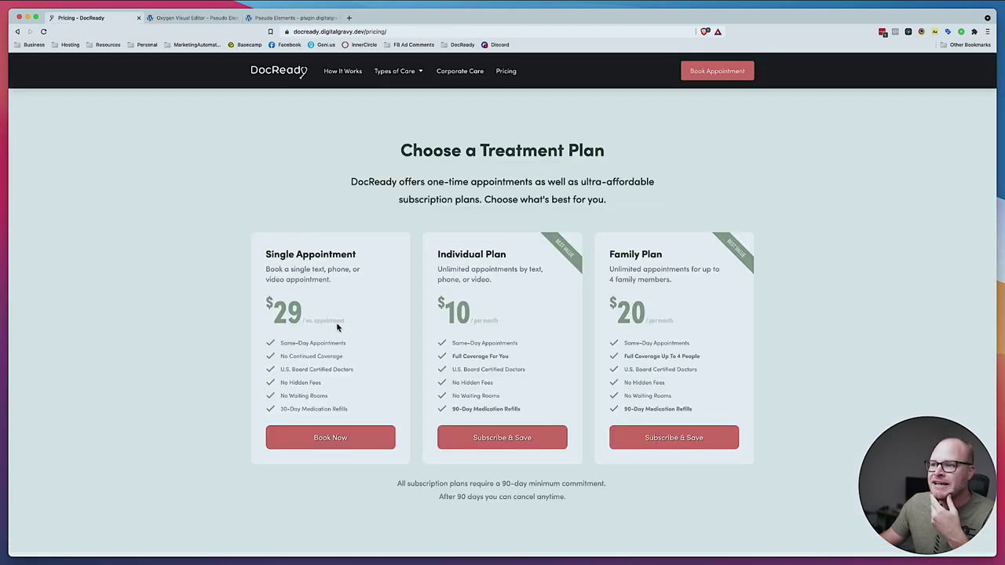
pyautogui.hotkey('ctrl', 'Tab')
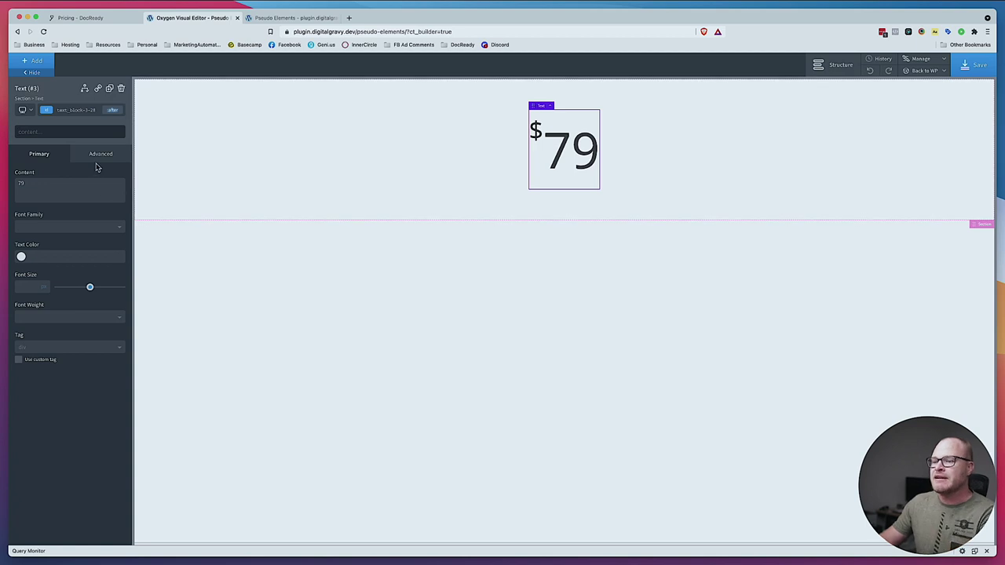
pyautogui.write('per month')
pyautogui.tripleClick(19, 131)
pyautogui.press('Left')
pyautogui.write('/')
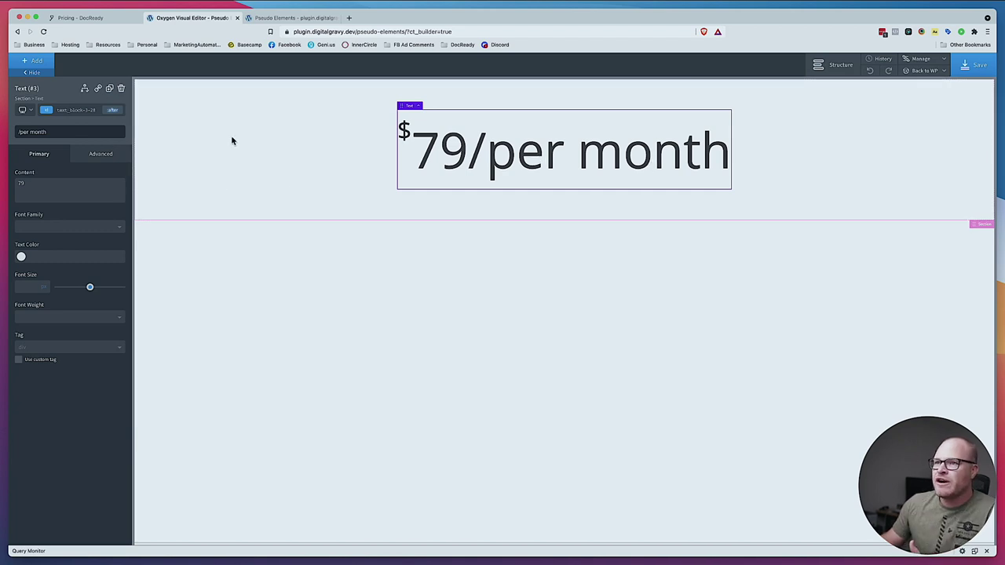
# Set the after pseudo-element's font size to 30% in its typography settings
pyautogui.click(109, 160)
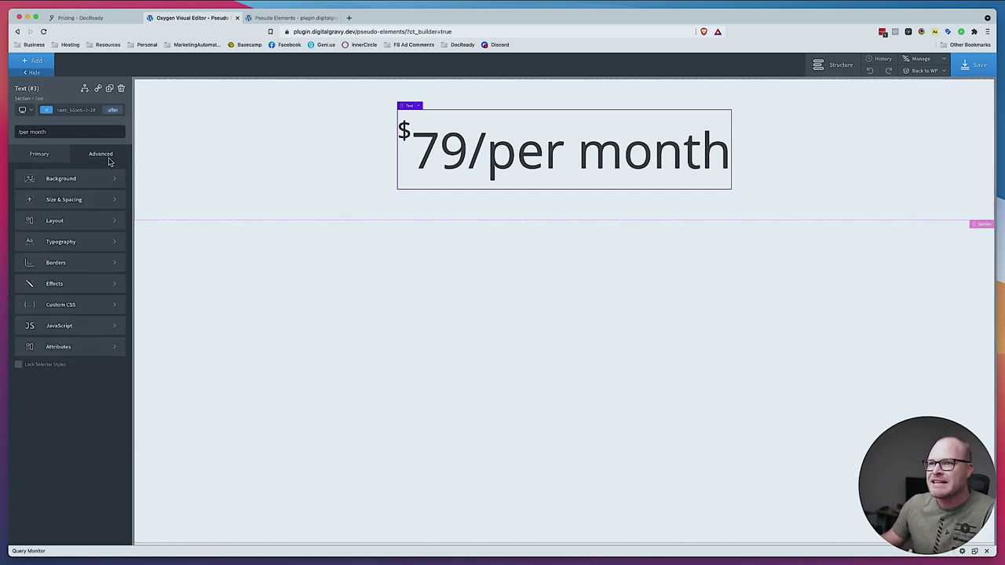
pyautogui.click(81, 242)
pyautogui.moveTo(122, 200)
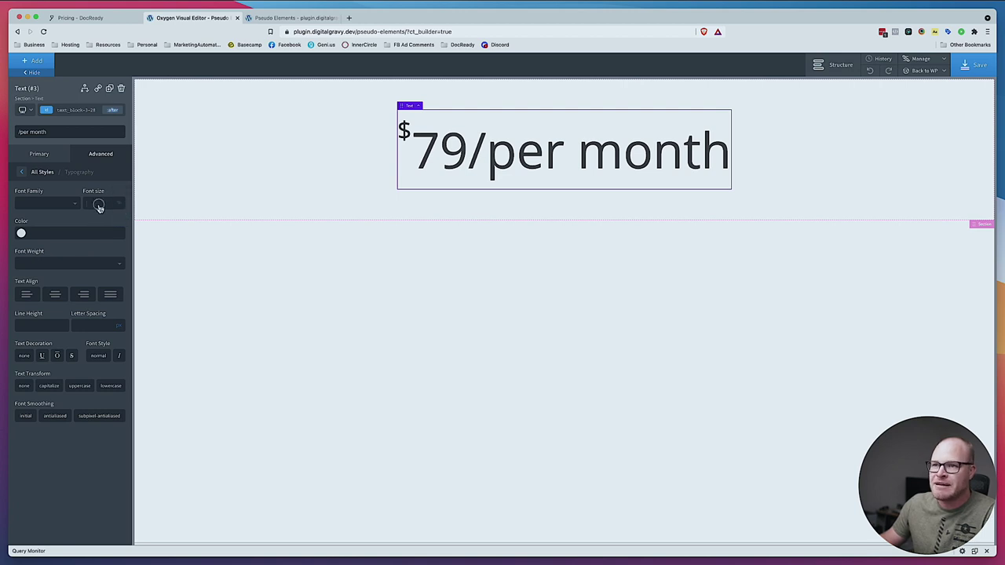
pyautogui.click(98, 203)
pyautogui.write('30')
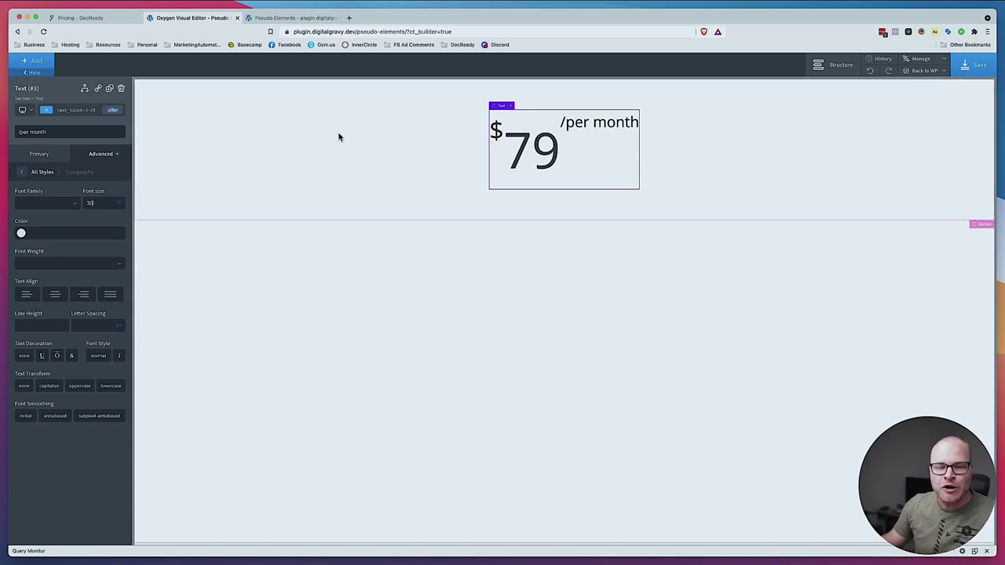
# Set the after pseudo-element's top margin to auto in its size and spacing settings
pyautogui.click(111, 160)
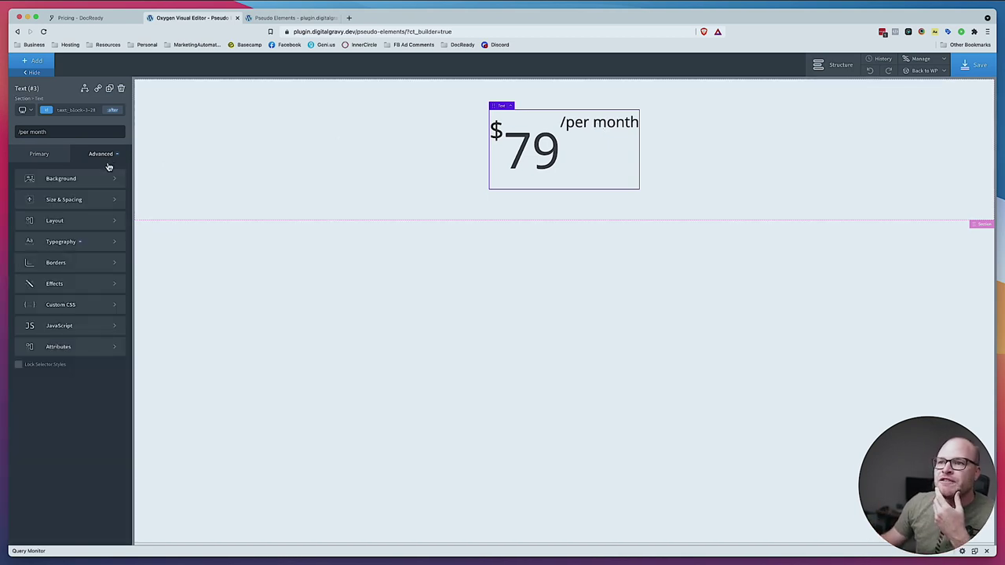
pyautogui.click(81, 202)
pyautogui.moveTo(105, 204)
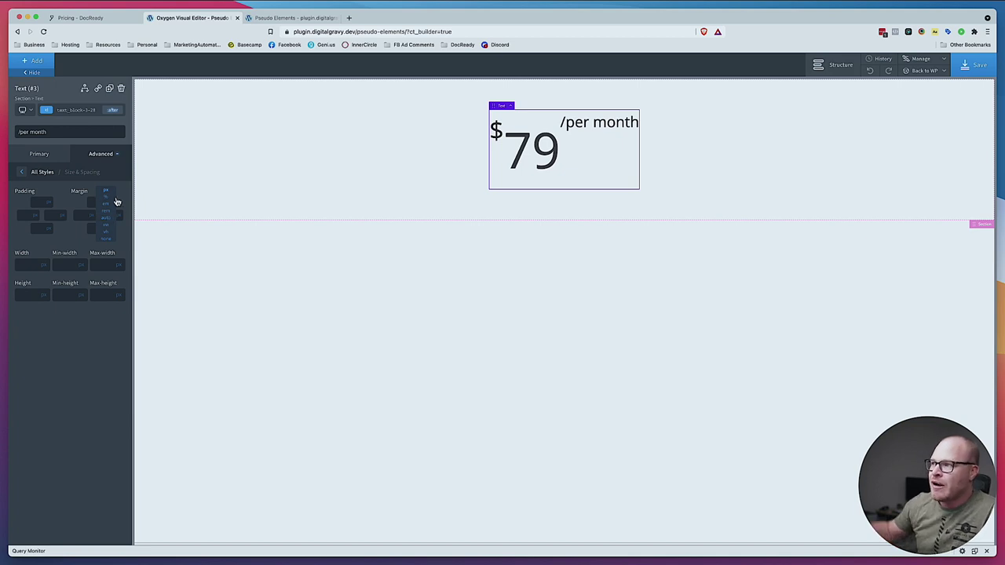
pyautogui.click(105, 219)
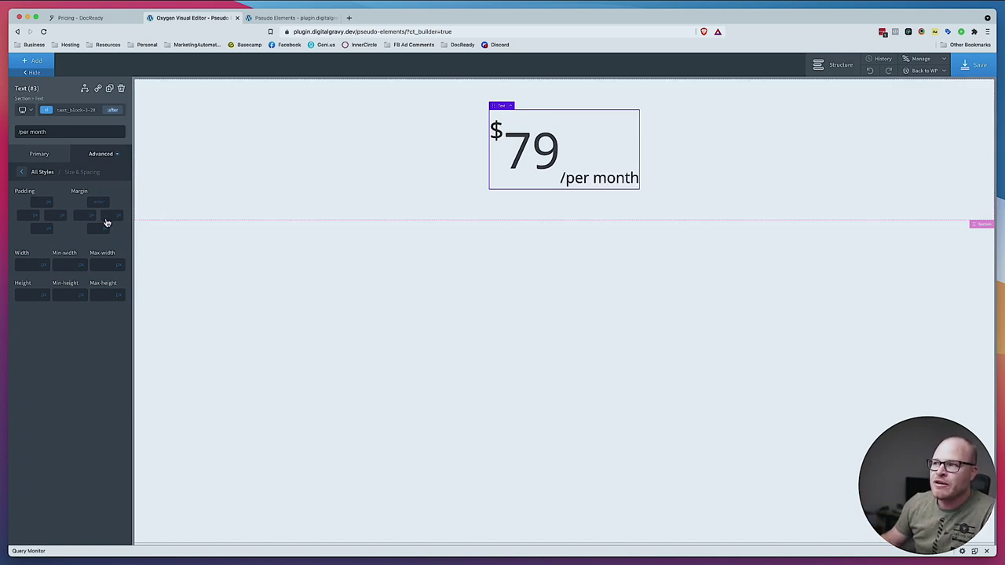
# Save the page and reload its front-end view
pyautogui.click(785, 149)
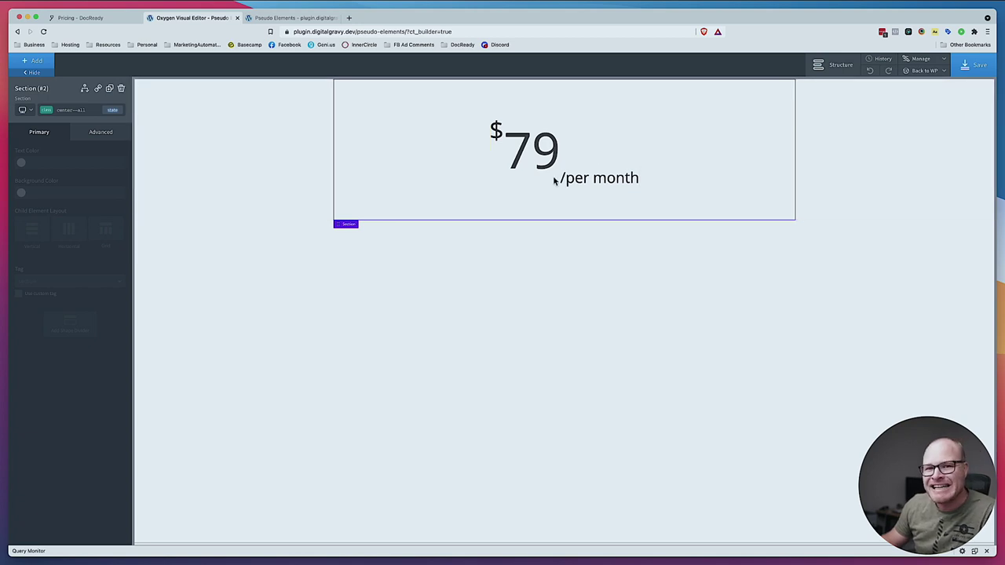
pyautogui.click(973, 65)
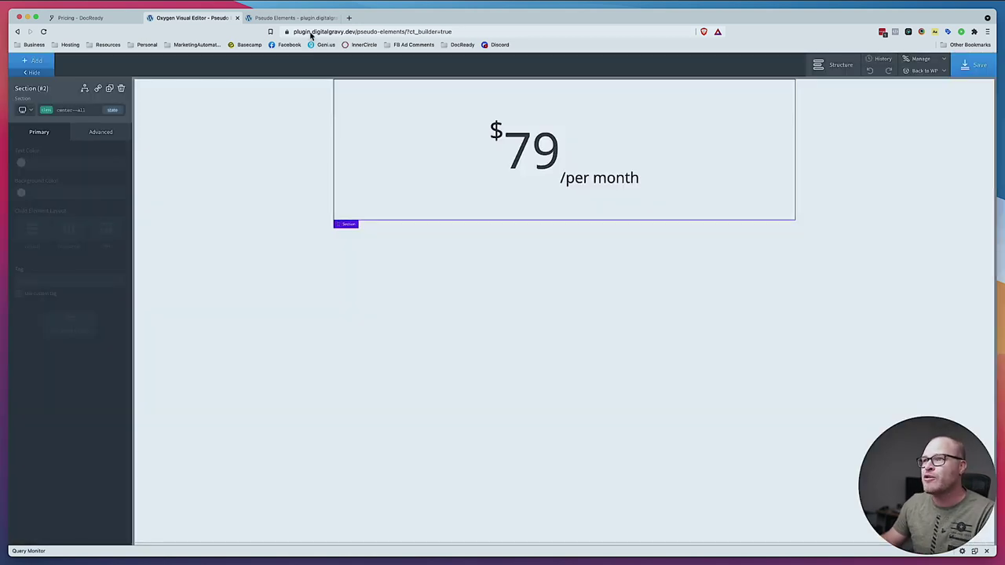
pyautogui.click(291, 17)
pyautogui.press('super+r')
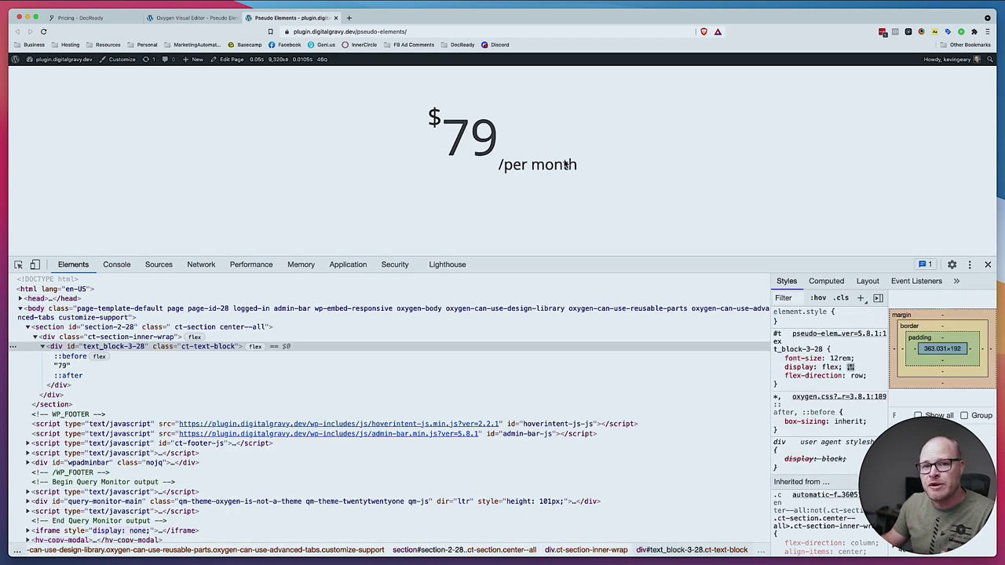
# Inspect the price in the developer tools, examining the styles of the text block and its before and after pseudo-elements
pyautogui.rightClick(482, 149)
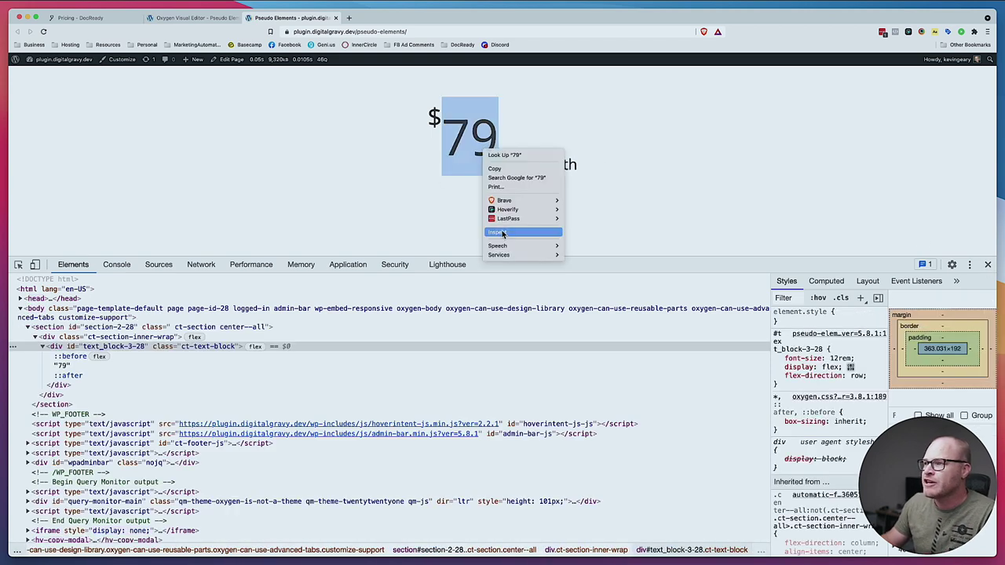
pyautogui.click(502, 232)
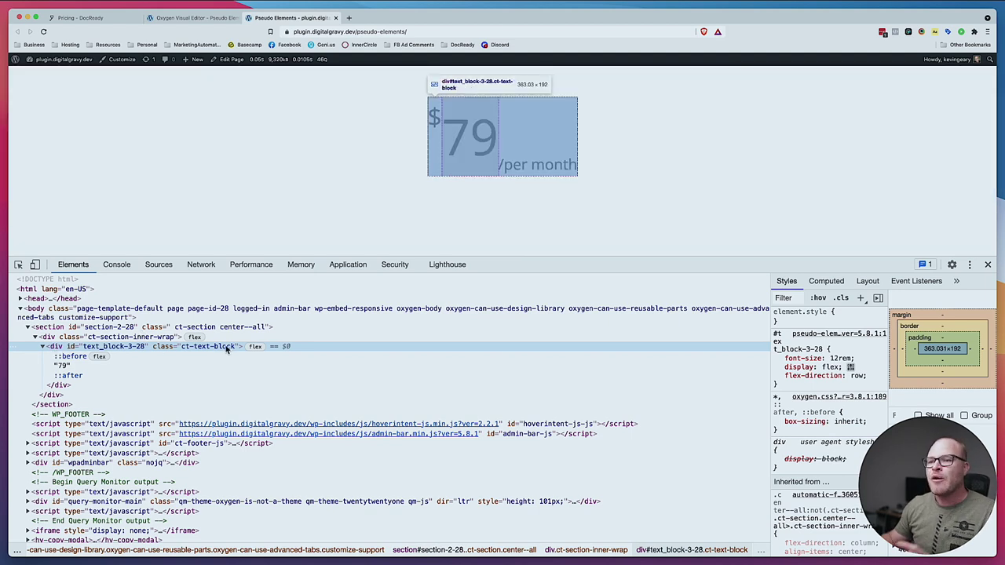
pyautogui.click(71, 357)
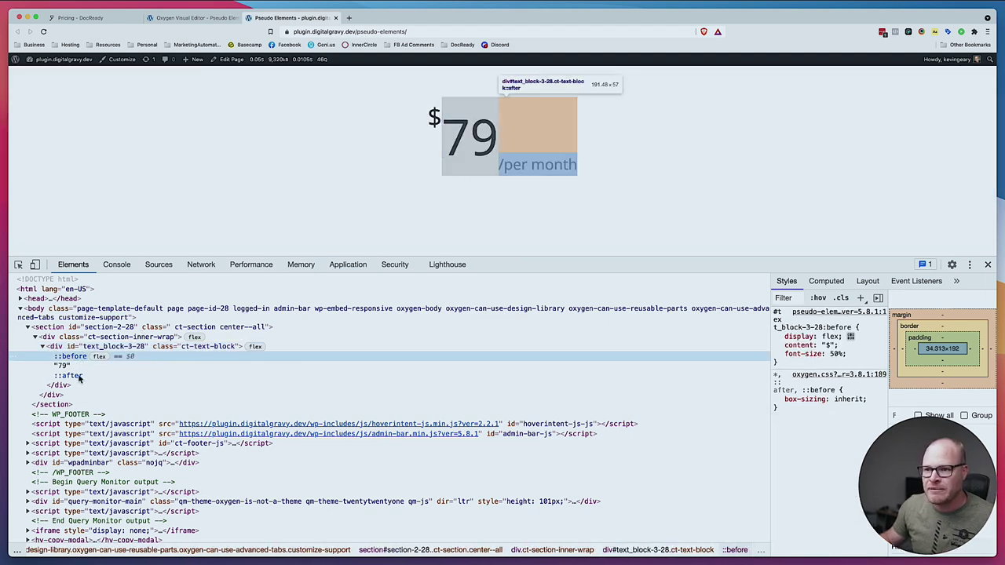
pyautogui.click(77, 376)
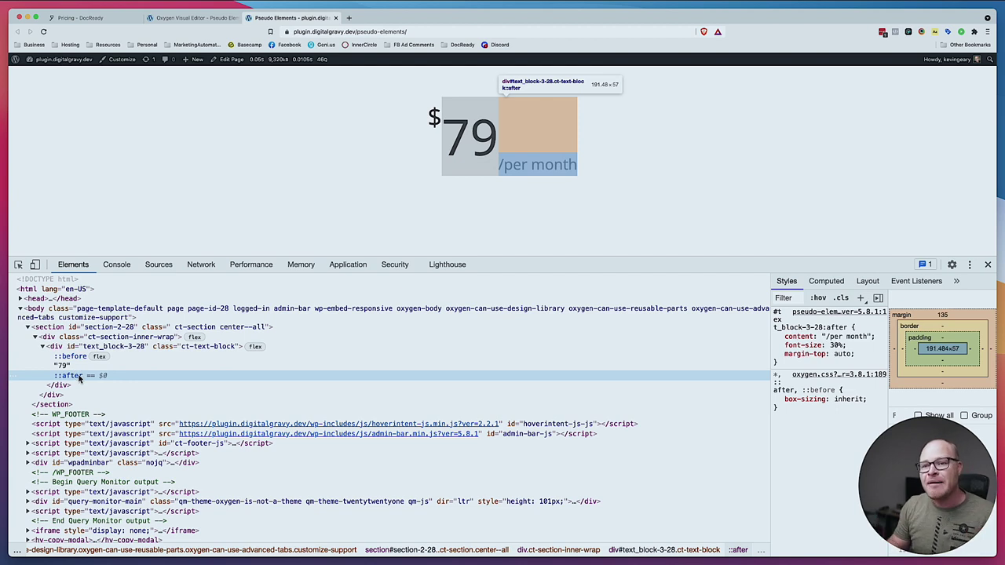
pyautogui.click(100, 347)
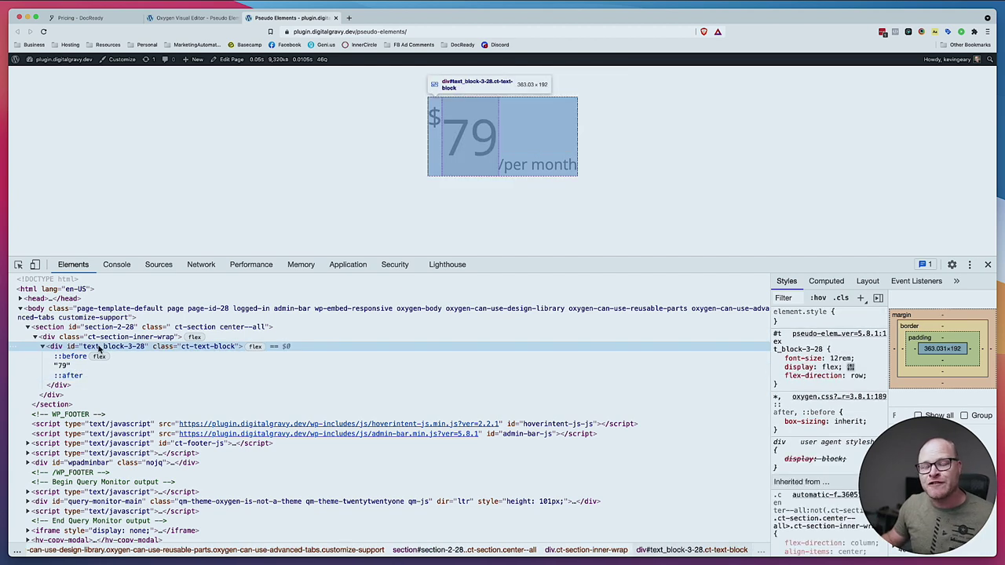
pyautogui.click(78, 357)
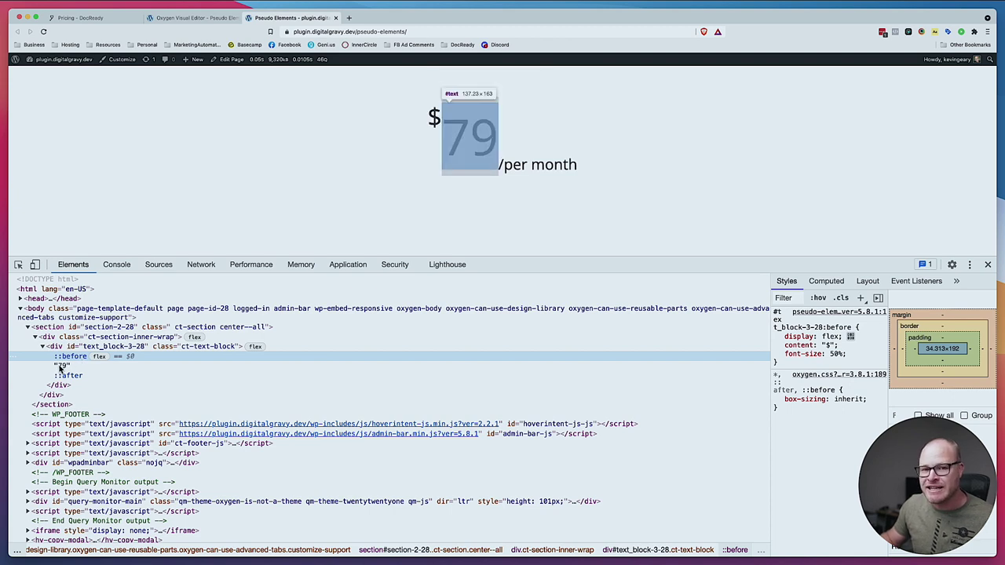
pyautogui.click(71, 376)
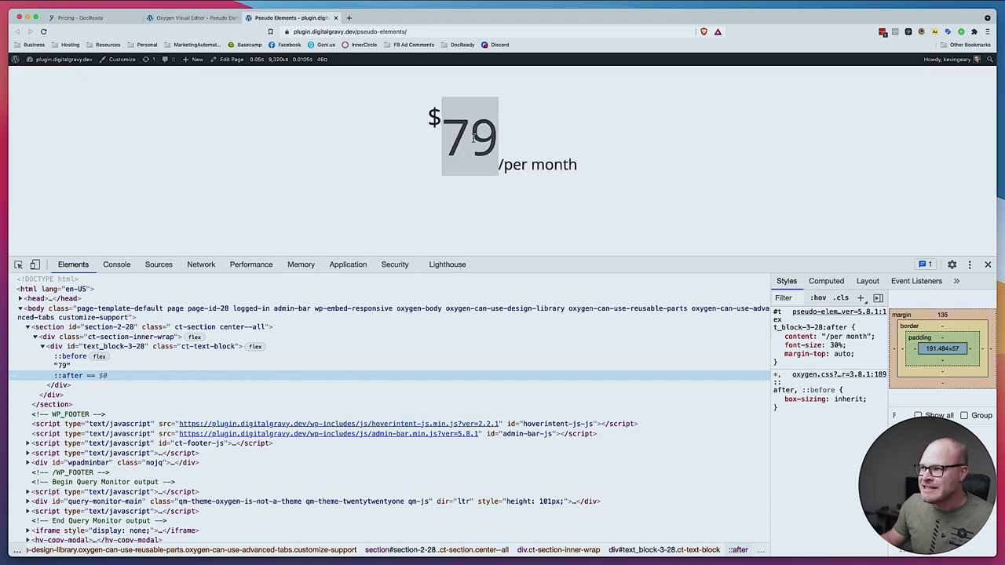
pyautogui.click(110, 348)
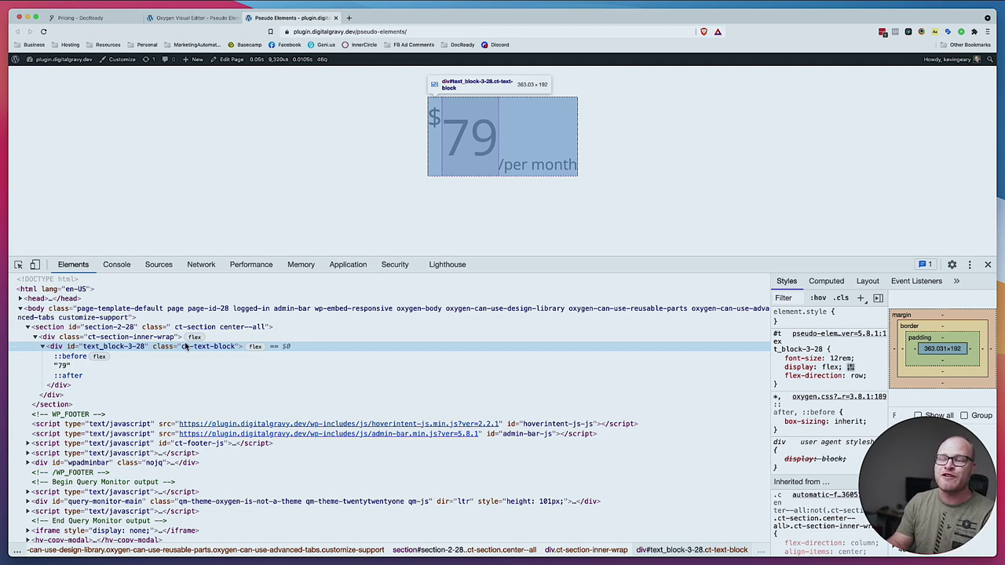
# In the Oxygen editor, set the 79 text element's line height to 1 in its original state
pyautogui.click(197, 17)
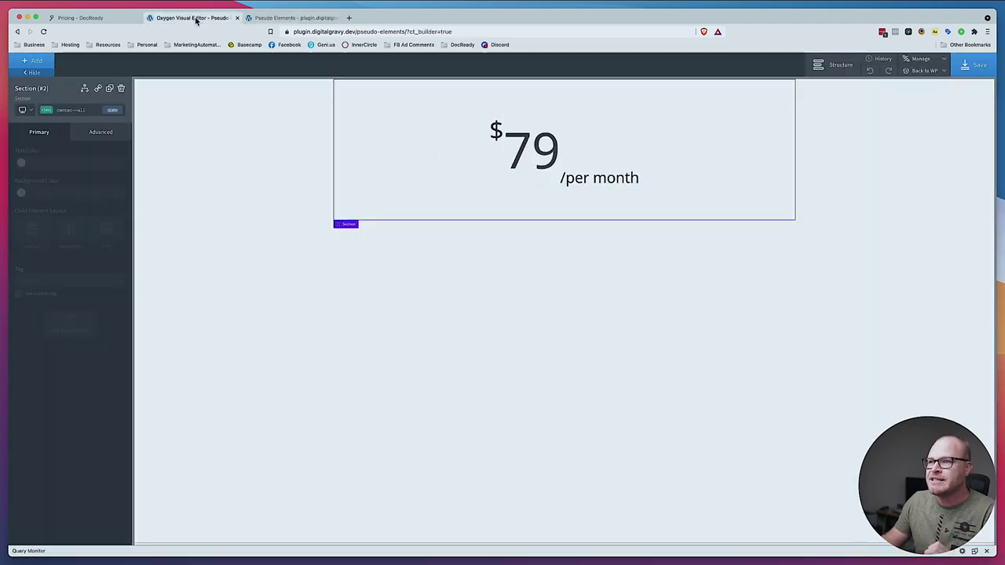
pyautogui.click(518, 149)
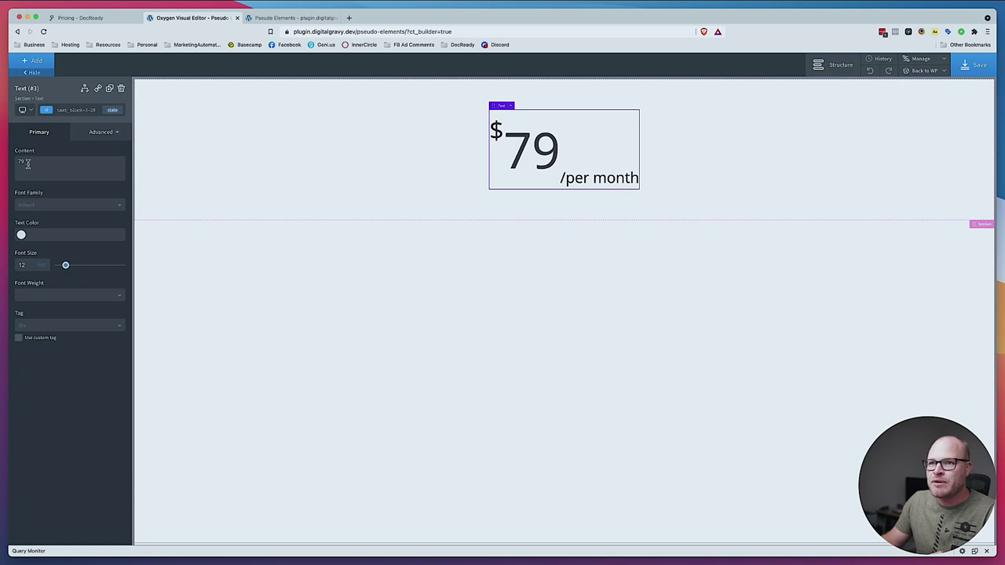
pyautogui.click(94, 134)
pyautogui.click(70, 202)
pyautogui.click(95, 134)
pyautogui.click(83, 217)
pyautogui.doubleClick(97, 180)
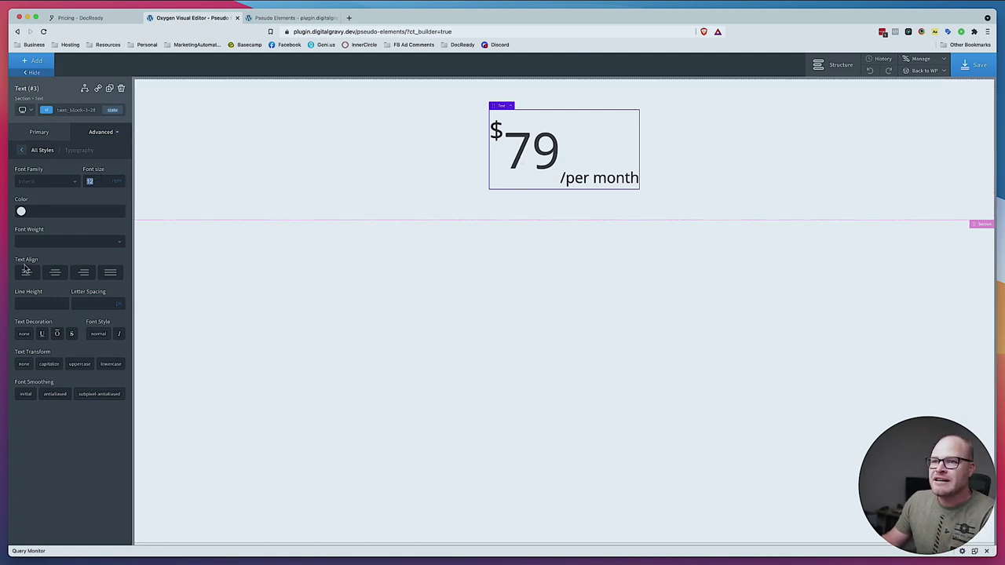
pyautogui.click(22, 303)
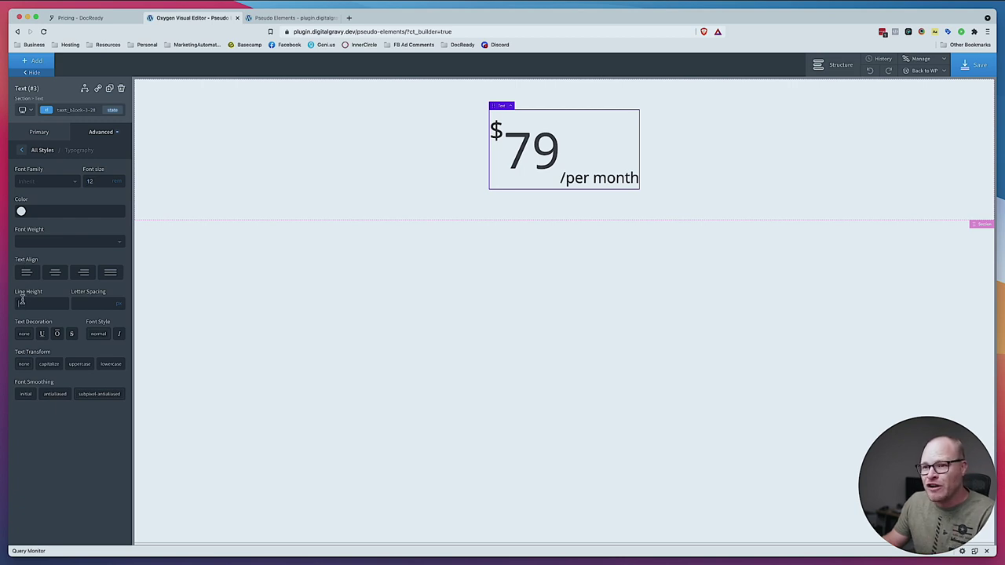
pyautogui.write('1')
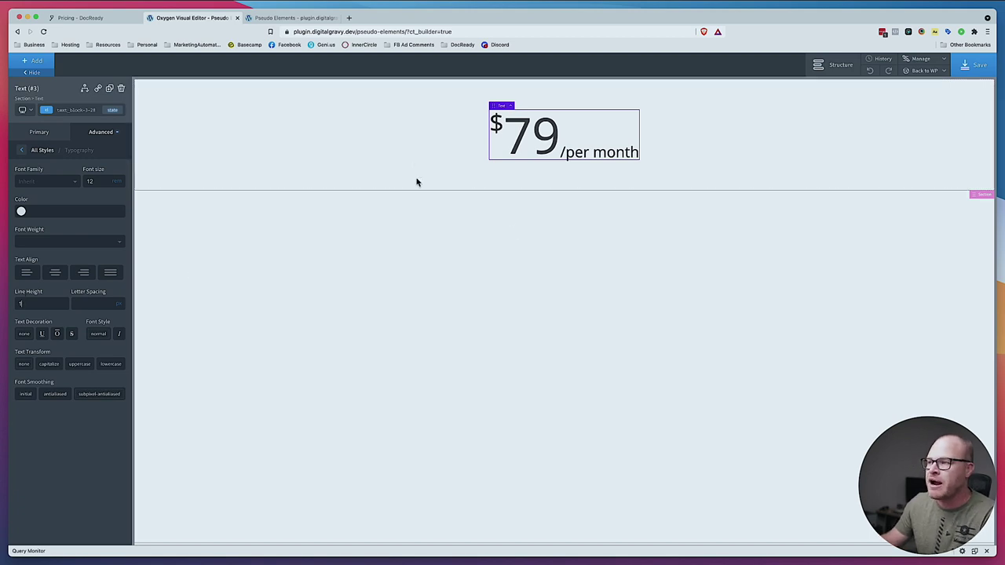
# Save the page, check the price on the front end, and close the developer tools
pyautogui.click(970, 91)
pyautogui.click(973, 66)
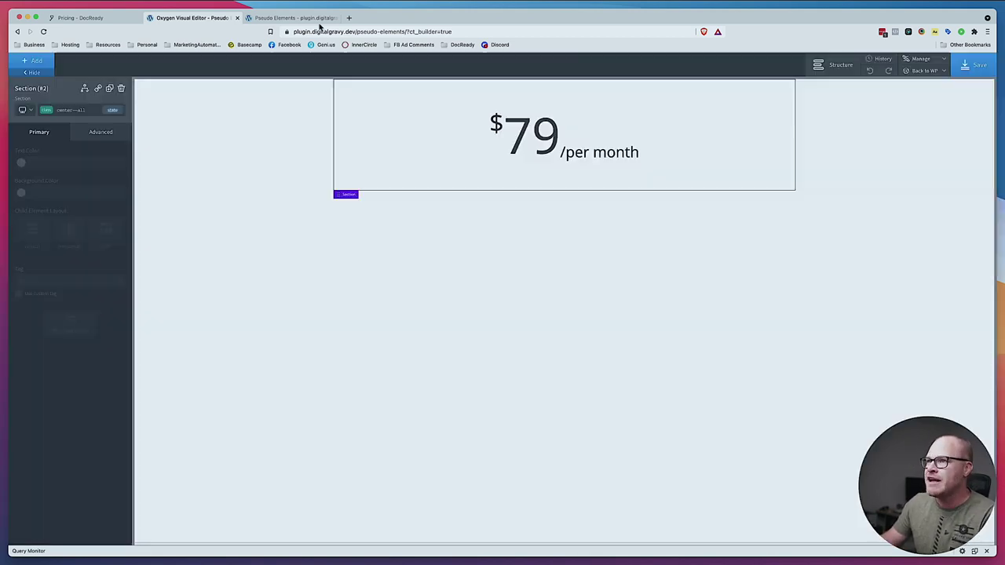
pyautogui.click(288, 22)
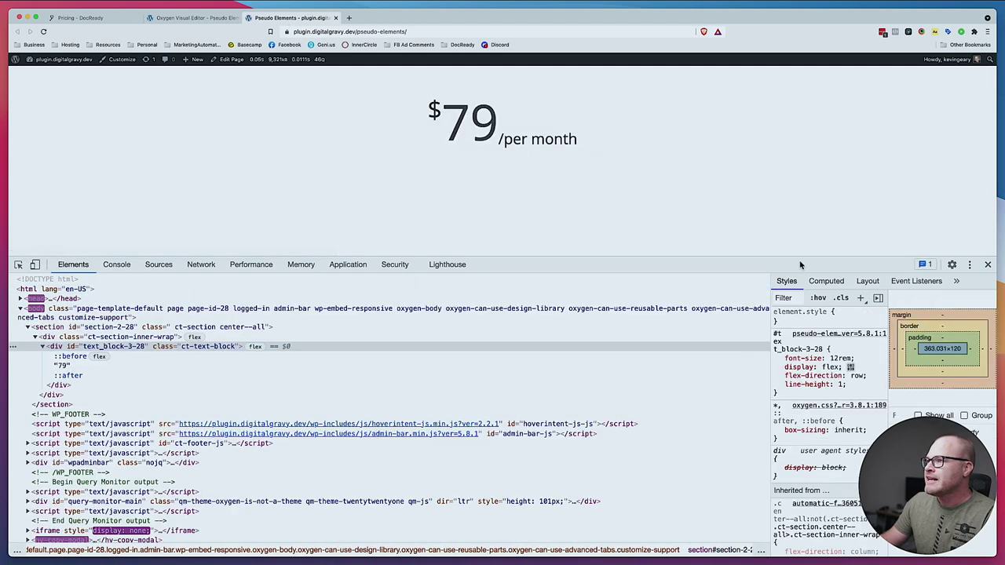
pyautogui.click(989, 268)
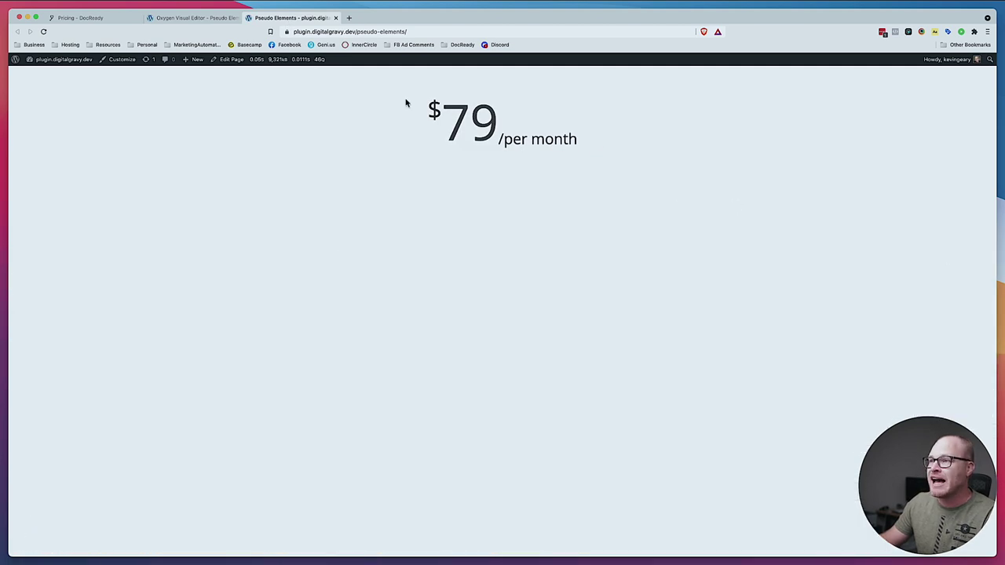
# Return to the Oxygen editor and open the advanced styles of the 79 text's after pseudo-element
pyautogui.click(189, 17)
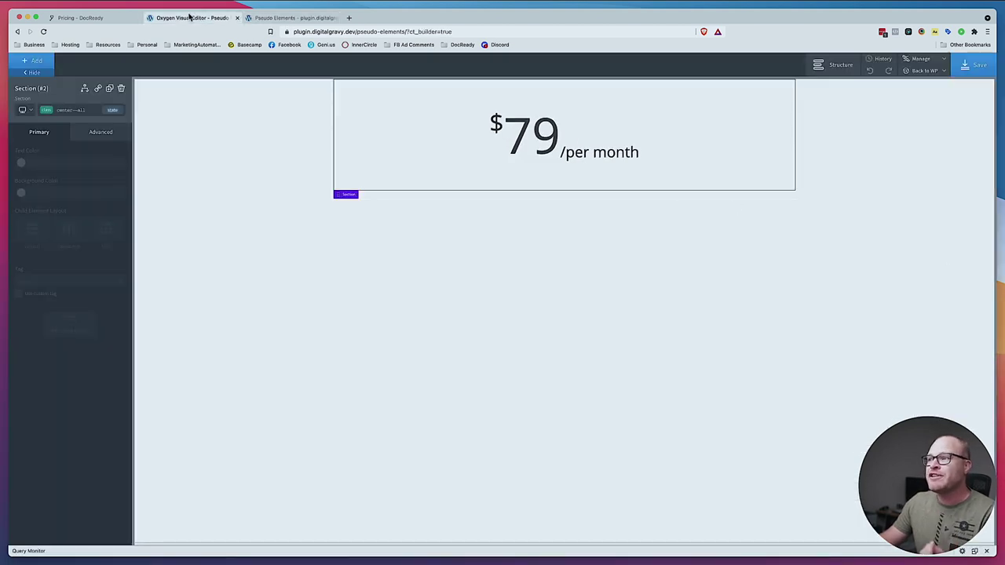
pyautogui.click(603, 152)
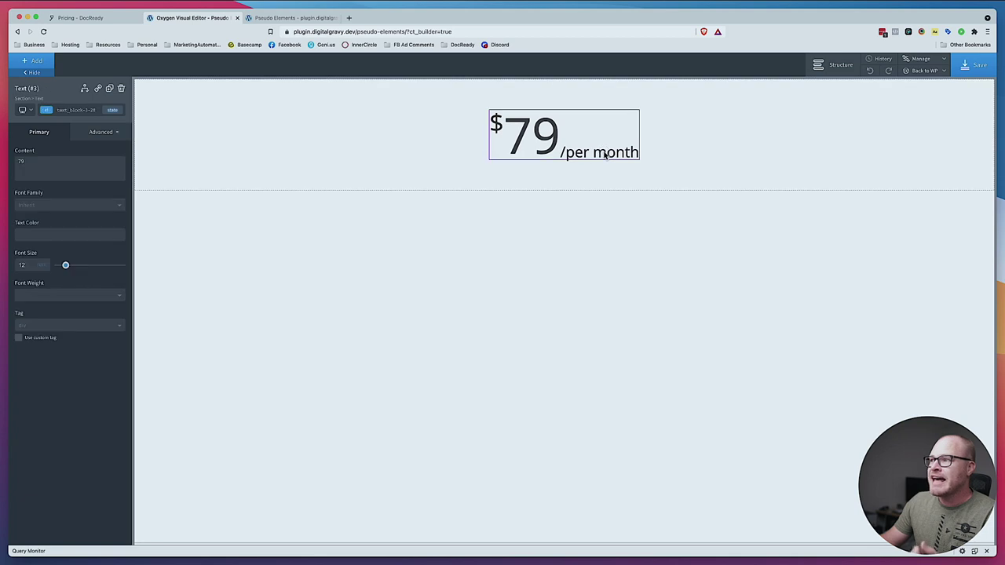
pyautogui.click(112, 111)
pyautogui.click(84, 170)
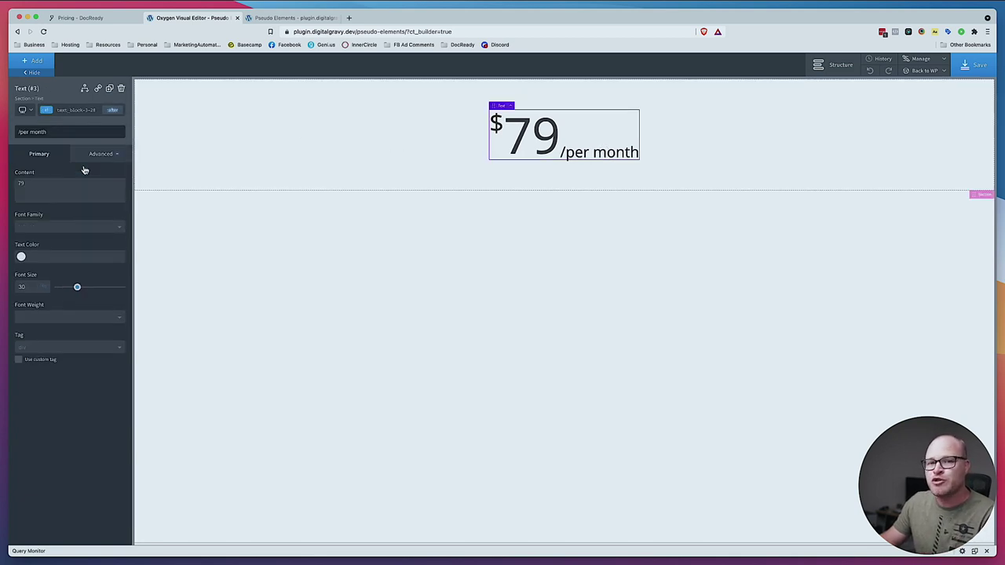
pyautogui.click(93, 159)
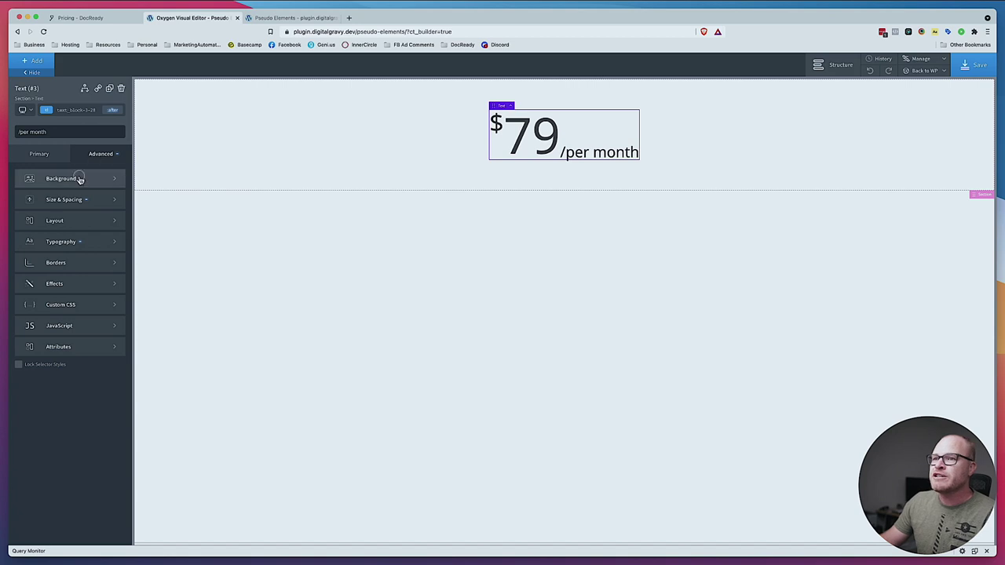
# Enter var(--shade-medium) as the after pseudo-element's background color, copy the value, and clear the field
pyautogui.click(80, 179)
pyautogui.click(21, 204)
pyautogui.click(69, 201)
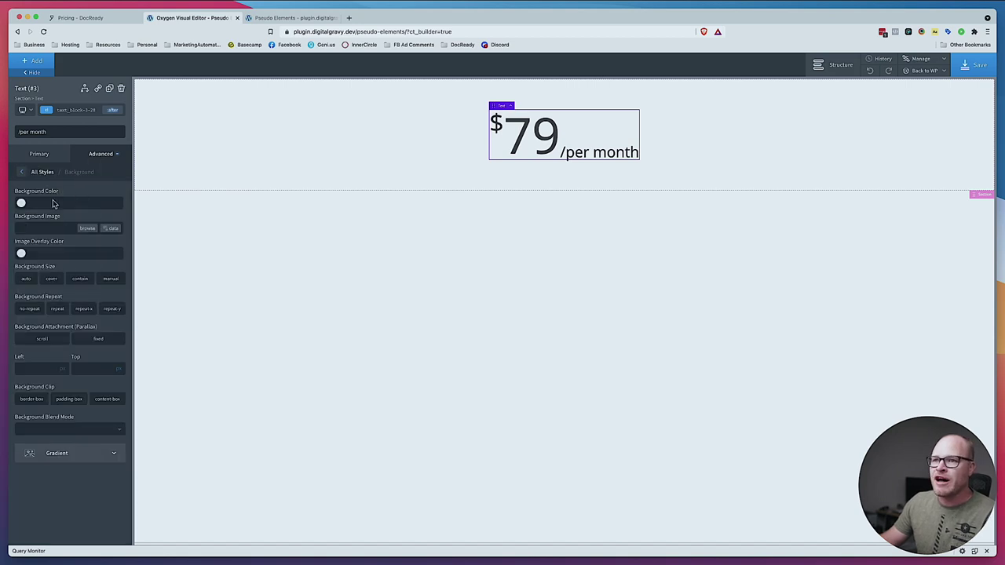
pyautogui.write('var(--')
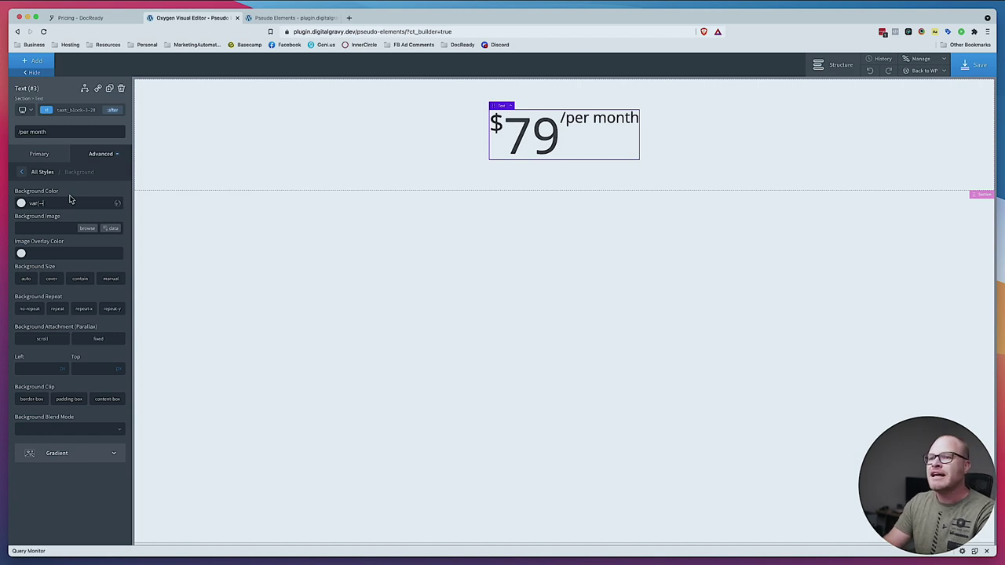
pyautogui.write('shad')
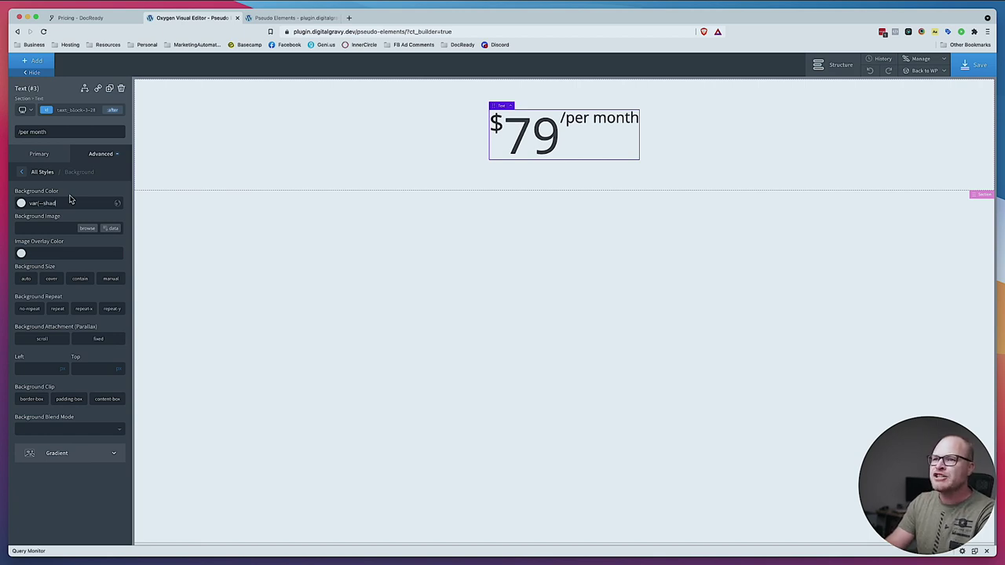
pyautogui.write('e-medium)')
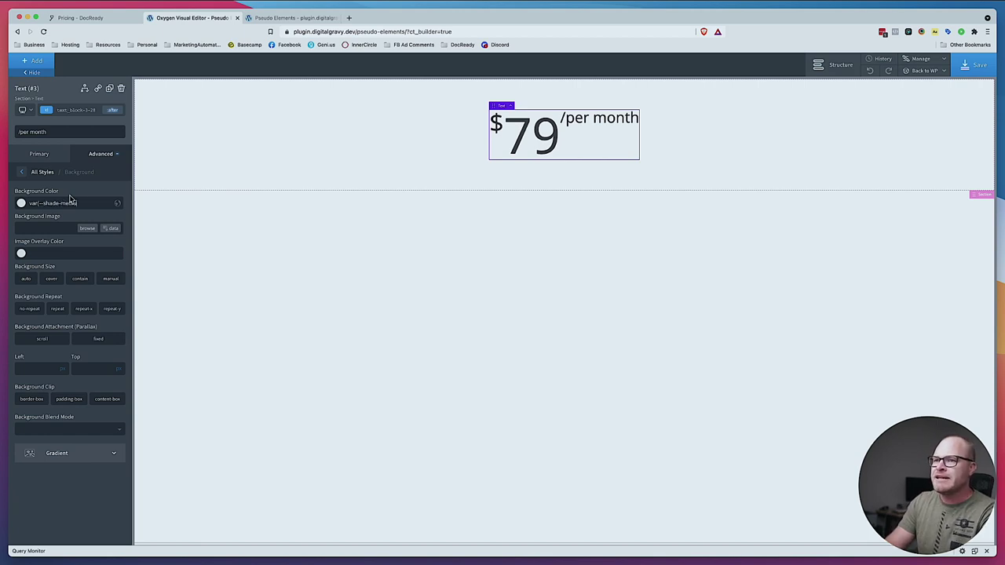
pyautogui.press('super+a')
pyautogui.press('super+c')
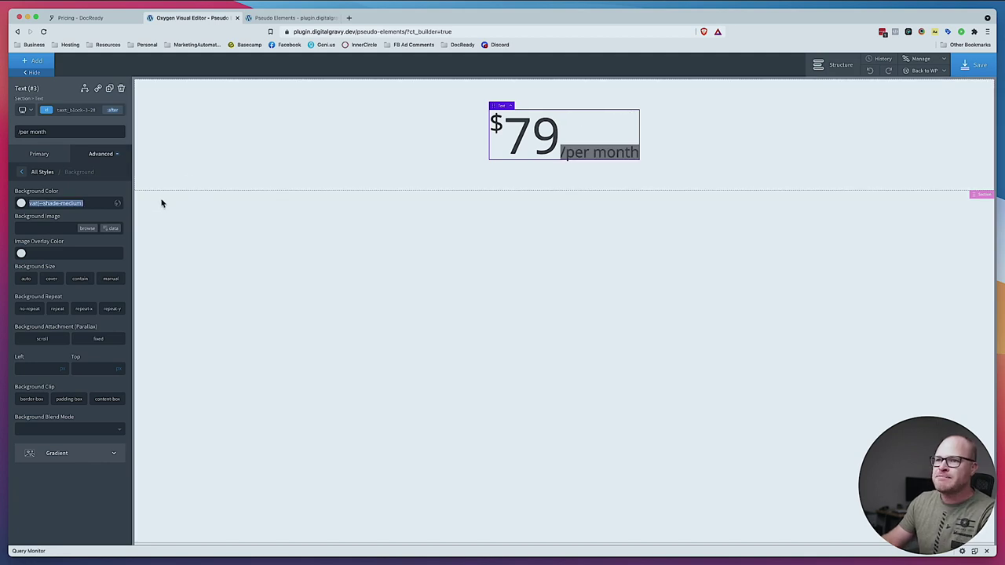
pyautogui.press('BackSpace')
# Set the /per month after pseudo-element's text color to var(--shade-light) in its typography styles
pyautogui.click(88, 154)
pyautogui.click(80, 238)
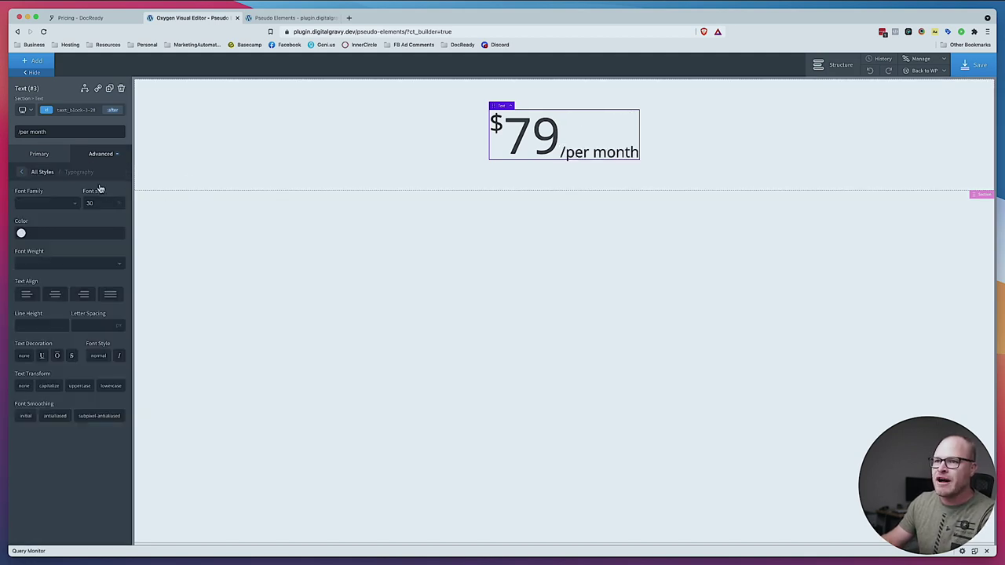
pyautogui.click(56, 233)
pyautogui.press('super+v')
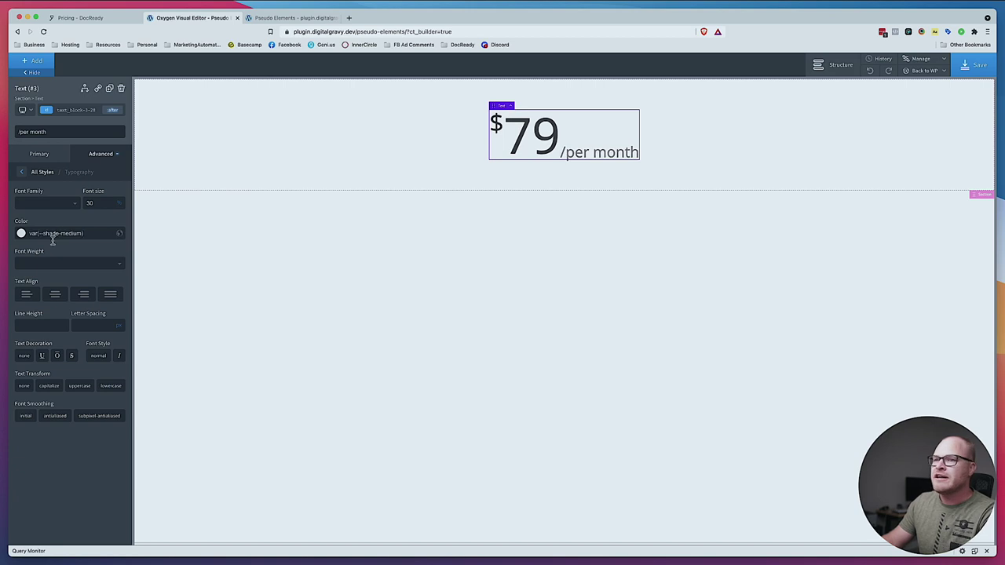
pyautogui.doubleClick(76, 230)
pyautogui.write('light')
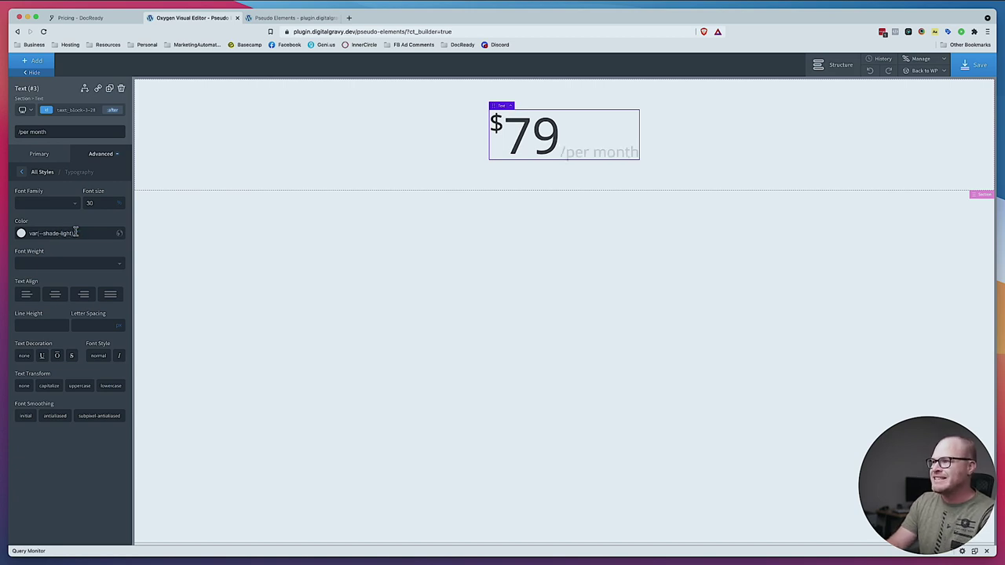
# Copy the var(--shade-light) color and apply it as the text color of the $ before pseudo-element
pyautogui.press('super+a')
pyautogui.press('super+c')
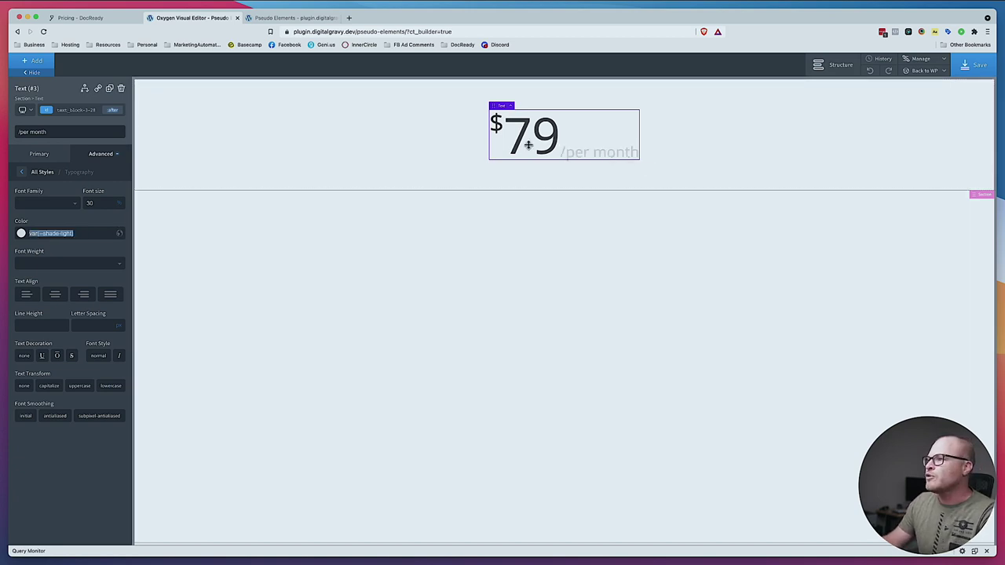
pyautogui.click(112, 110)
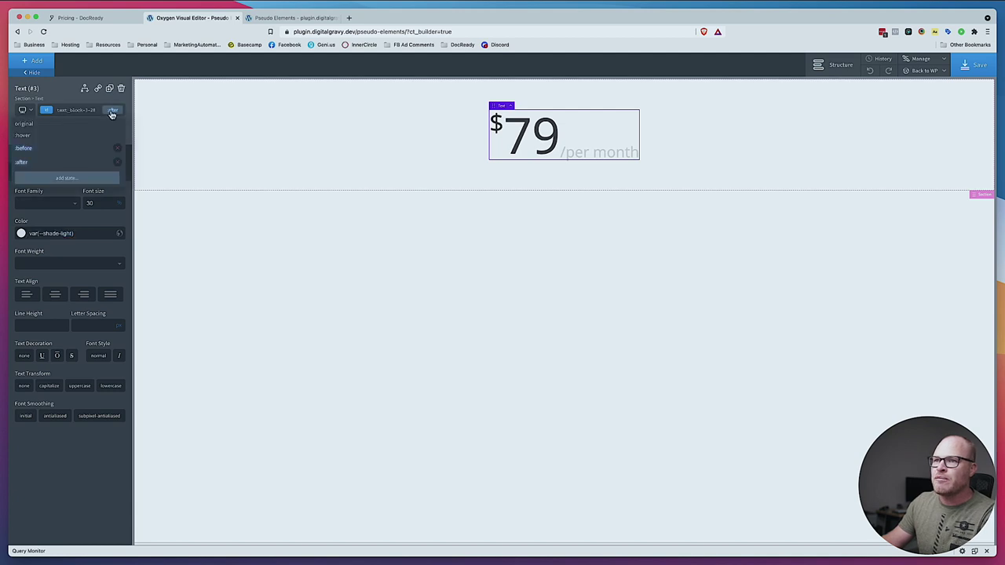
pyautogui.click(34, 150)
pyautogui.click(110, 153)
pyautogui.click(88, 246)
pyautogui.click(71, 234)
pyautogui.press('super+v')
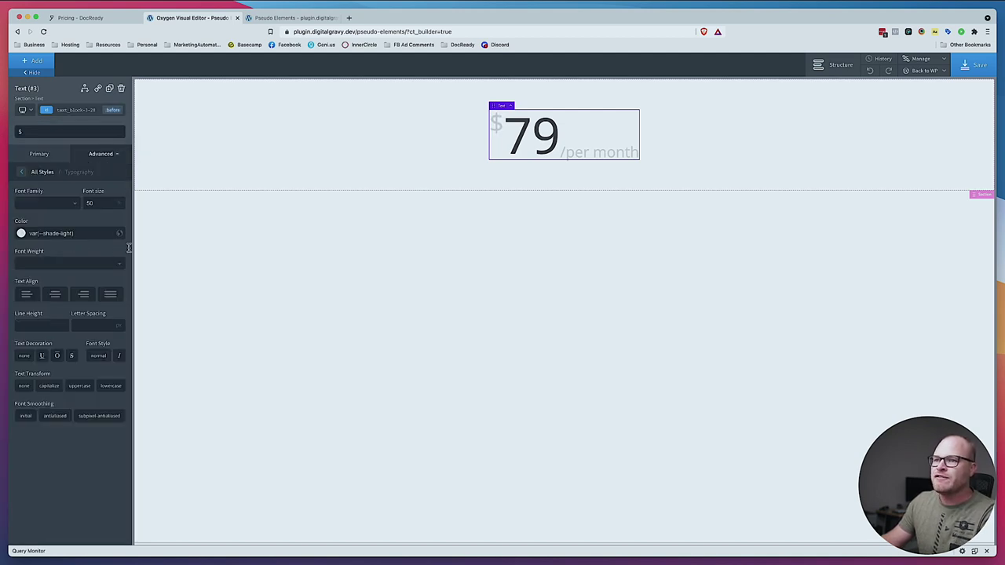
# Save the page and reload the front end to check the lighter price labels
pyautogui.click(305, 171)
pyautogui.press('super+s')
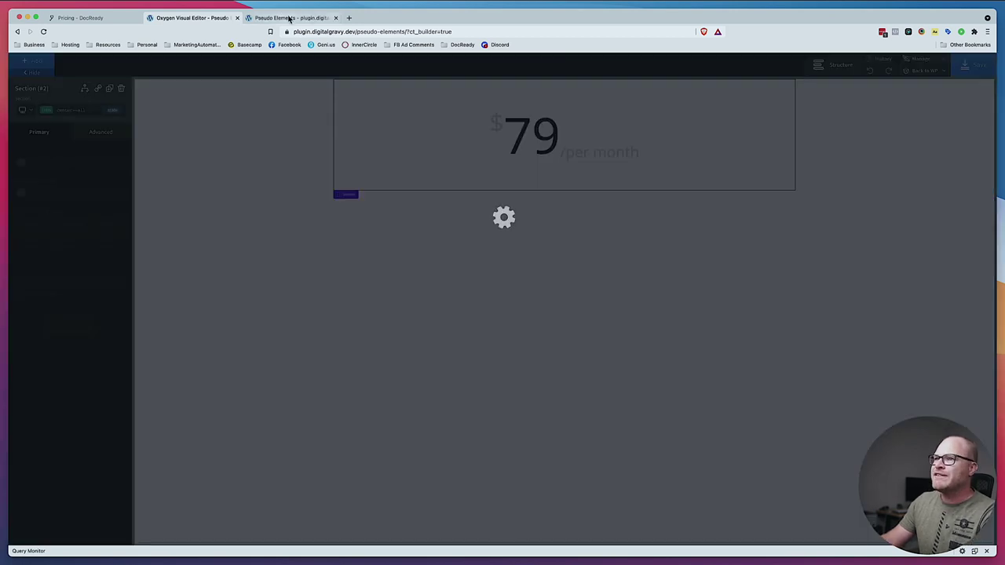
pyautogui.click(289, 18)
pyautogui.press('super+r')
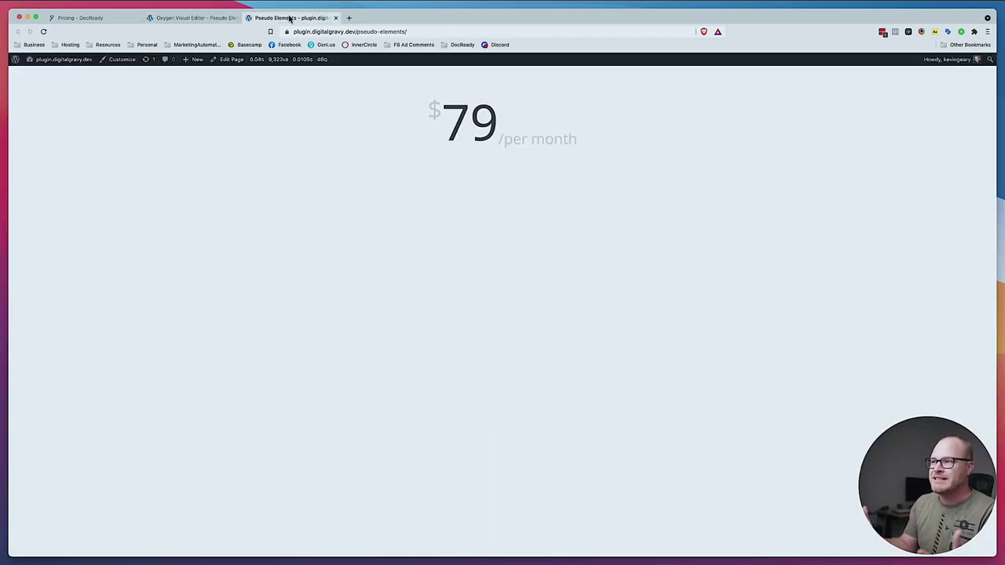
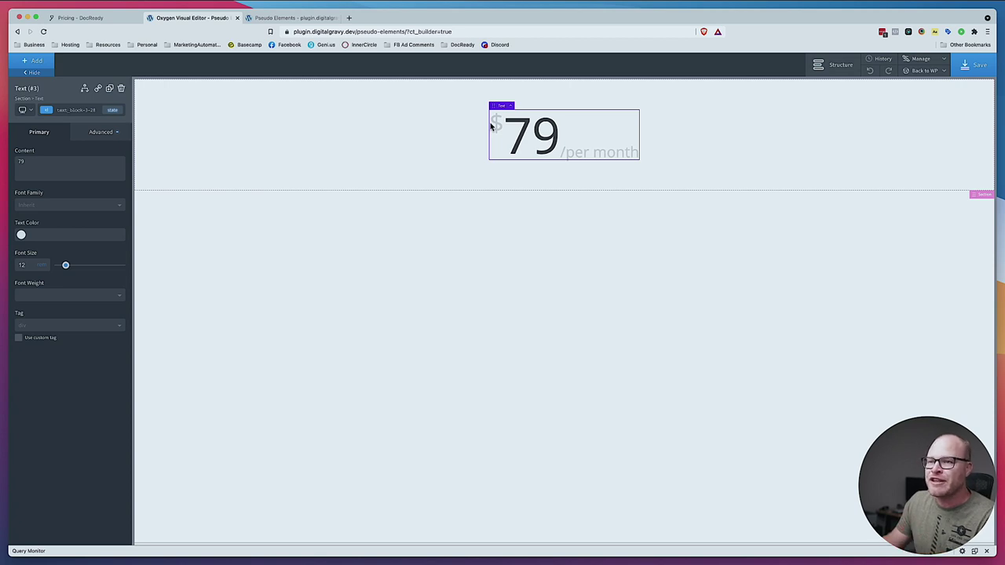
# Give the $ before pseudo-element absolute positioning with top 0 and left 0 in its layout styles
pyautogui.click(112, 110)
pyautogui.click(41, 149)
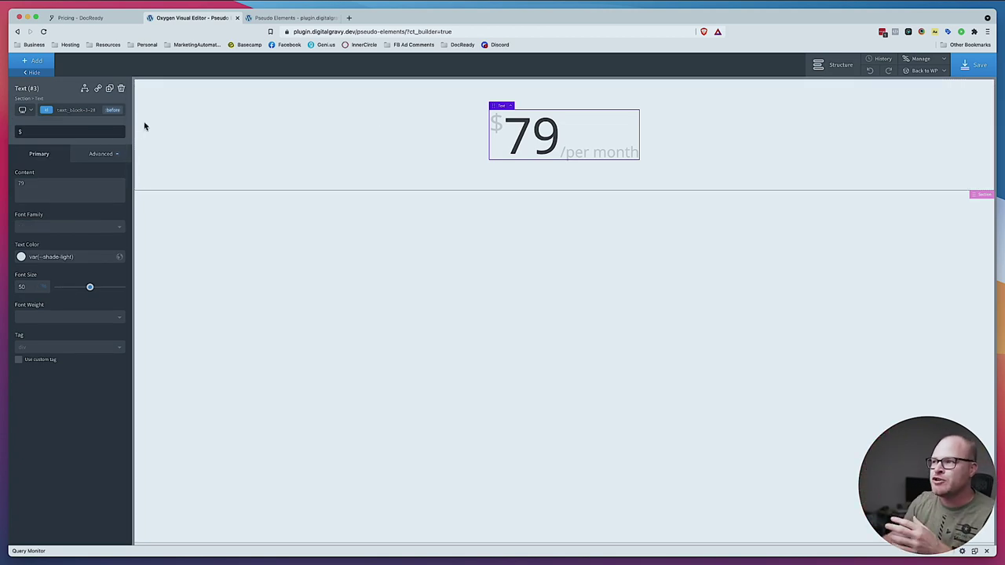
pyautogui.click(107, 156)
pyautogui.click(78, 223)
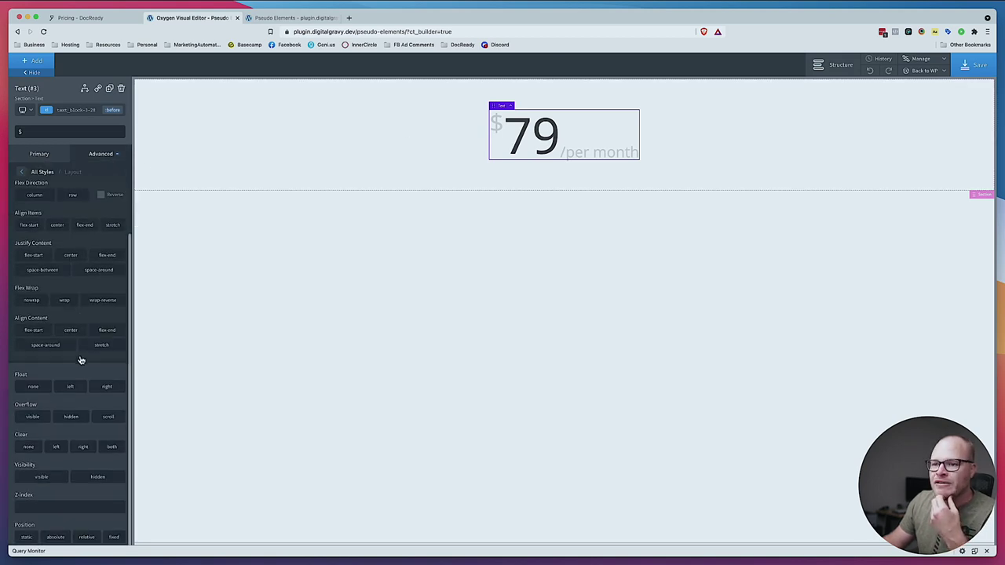
pyautogui.click(57, 538)
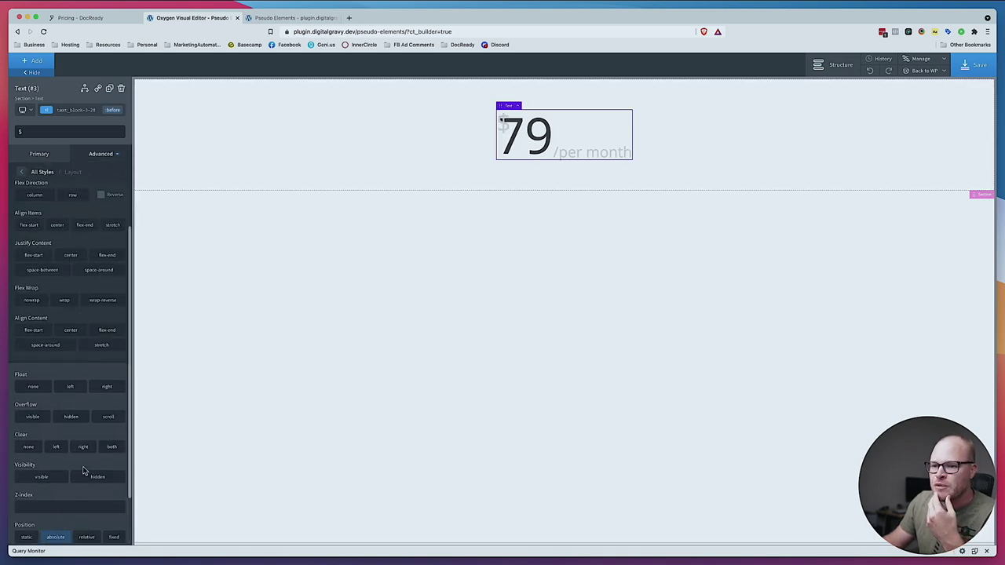
pyautogui.scroll(-2, 83, 473)
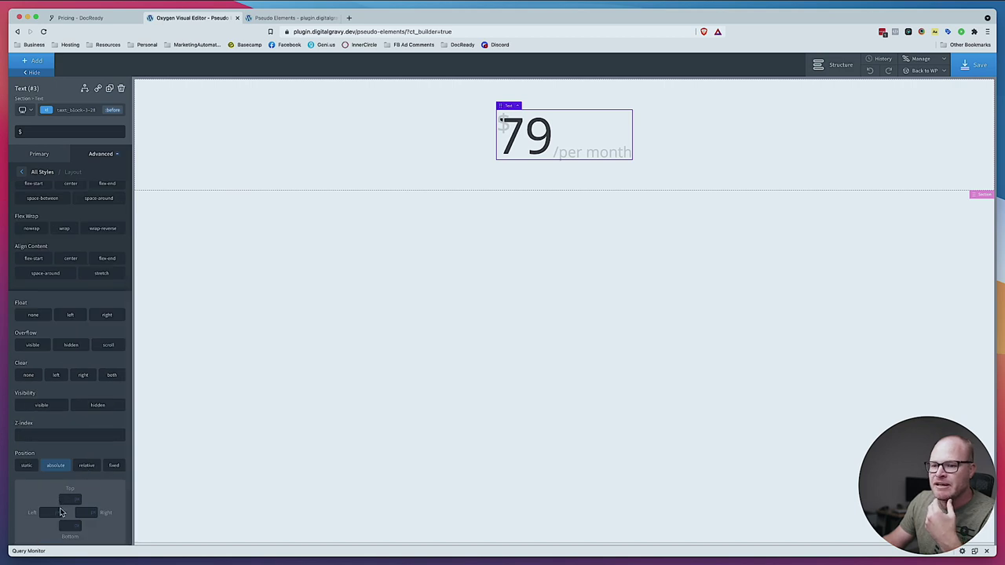
pyautogui.write('0')
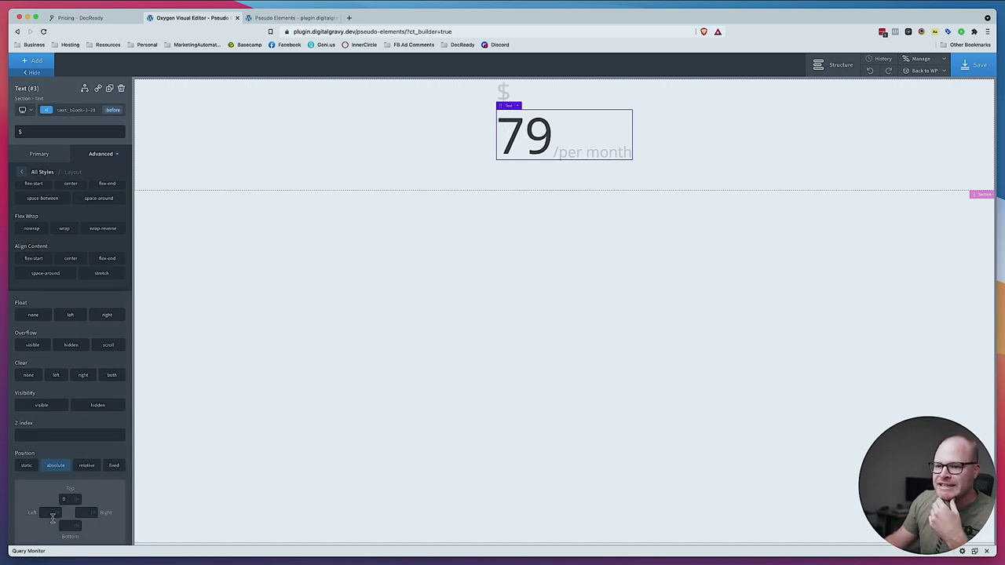
pyautogui.click(45, 514)
pyautogui.write('0')
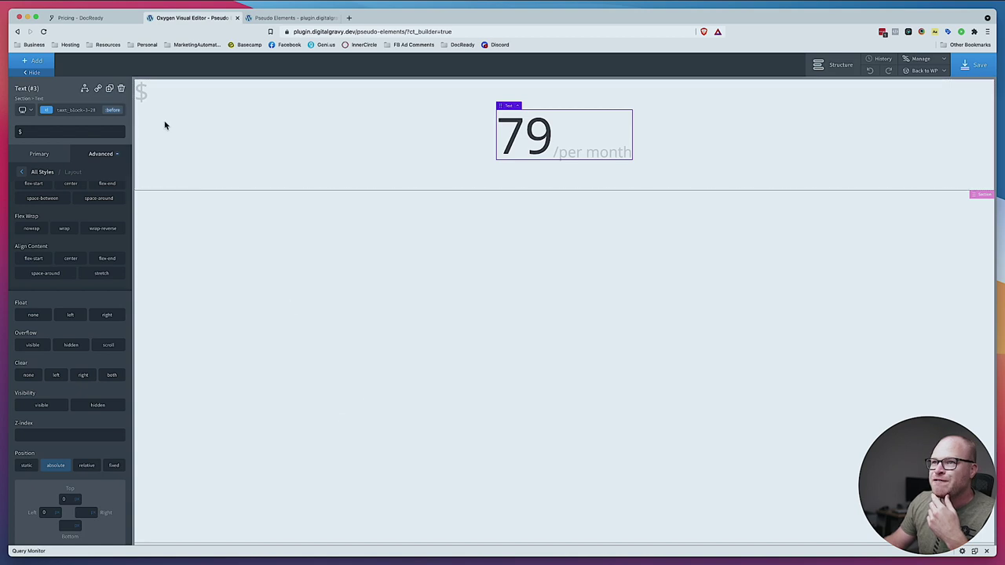
# Give the /per month after pseudo-element absolute positioning with top 0 and right 0
pyautogui.click(114, 111)
pyautogui.click(75, 164)
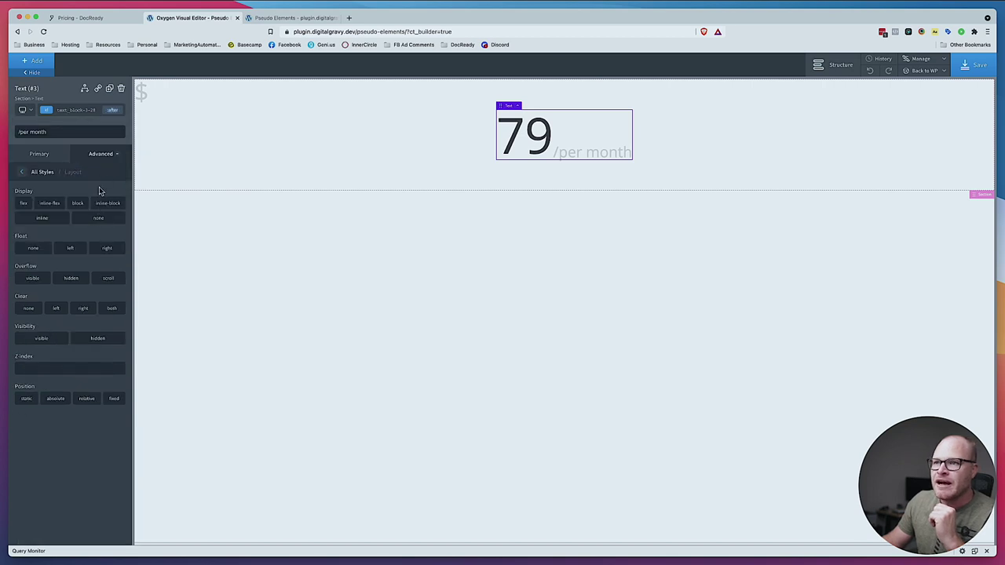
pyautogui.click(58, 399)
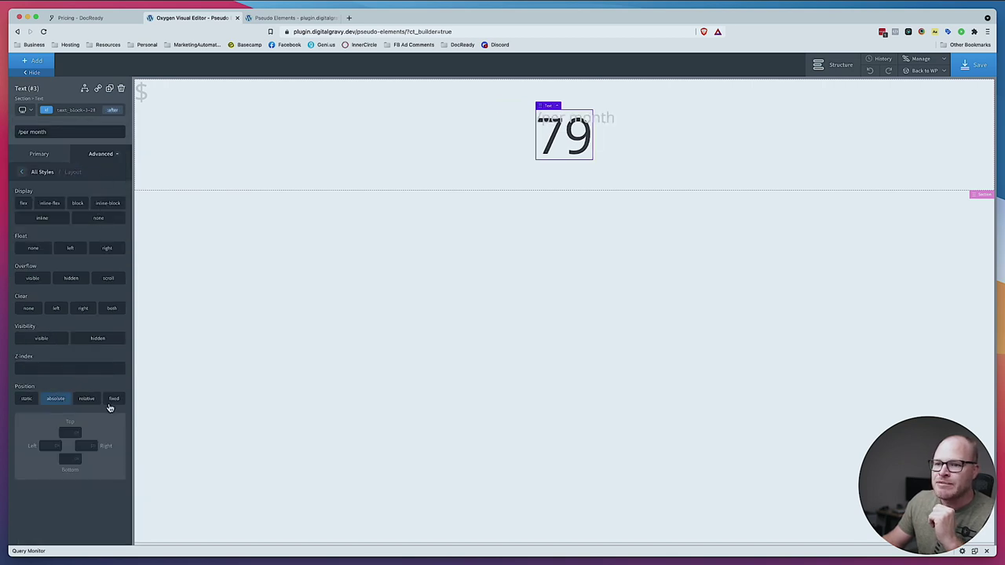
pyautogui.click(71, 432)
pyautogui.write('0')
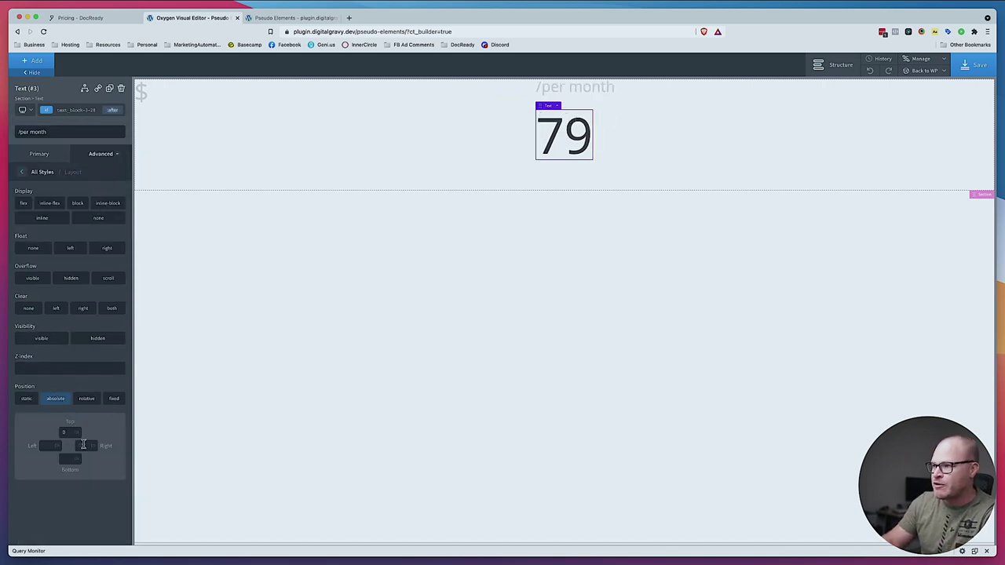
pyautogui.click(83, 445)
pyautogui.write('0')
pyautogui.click(976, 61)
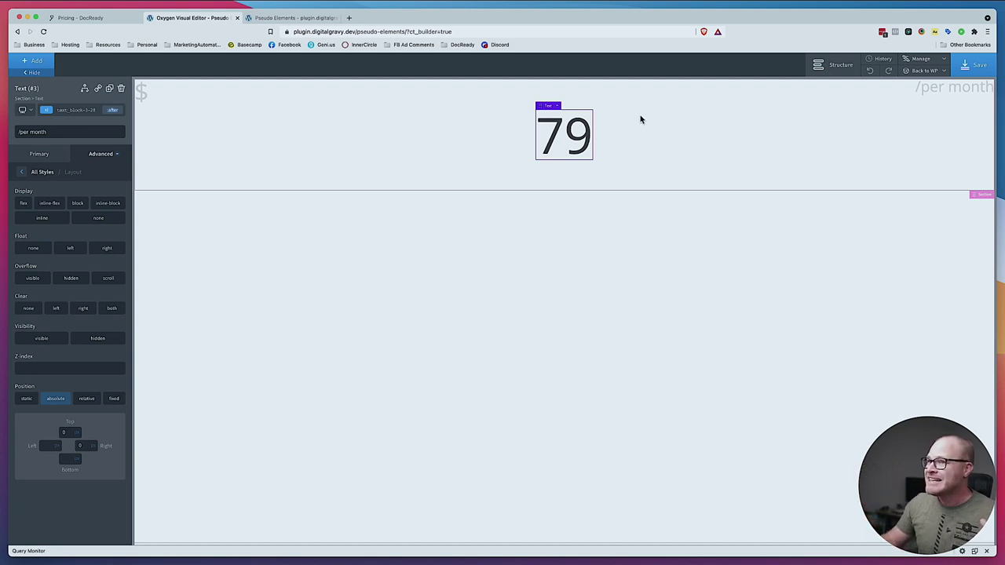
# Select the 79 text in its original state and set its layout position to relative
pyautogui.click(243, 122)
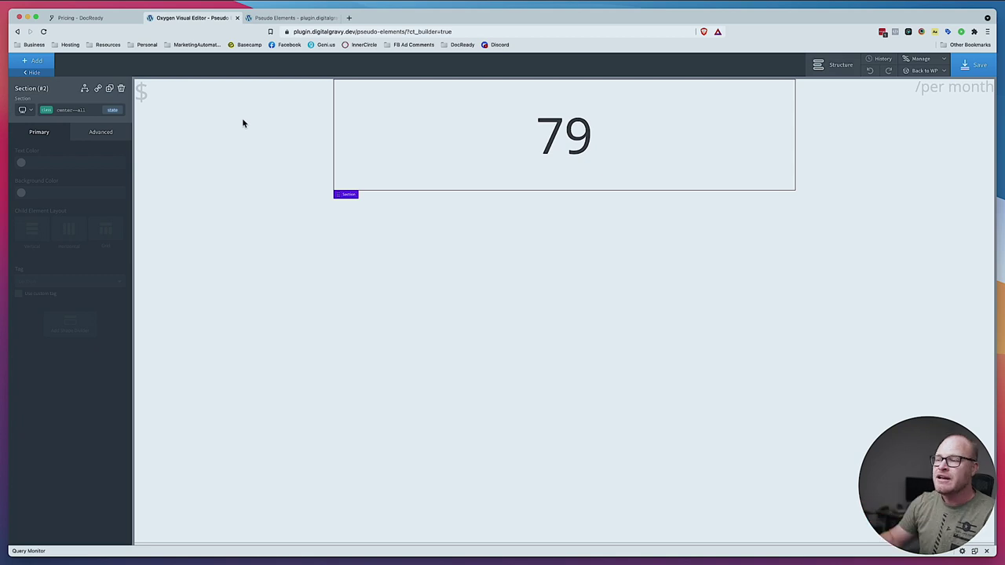
pyautogui.click(570, 154)
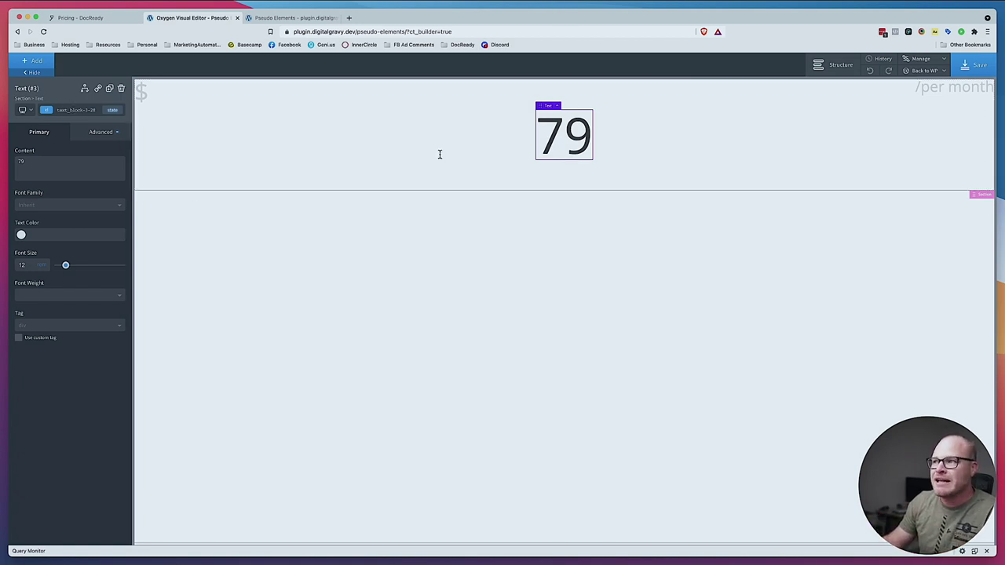
pyautogui.click(102, 132)
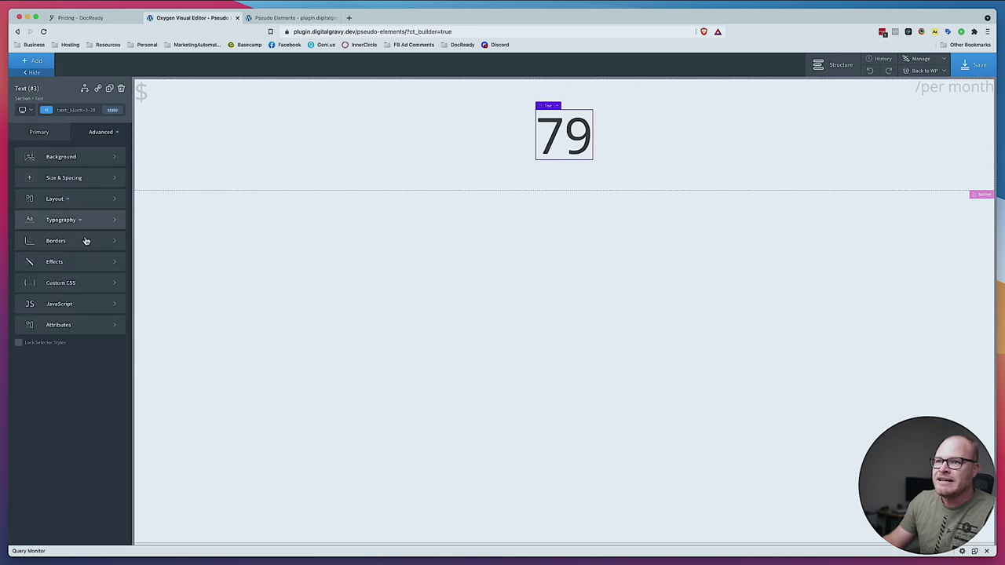
pyautogui.click(76, 199)
pyautogui.scroll(-2, 86, 334)
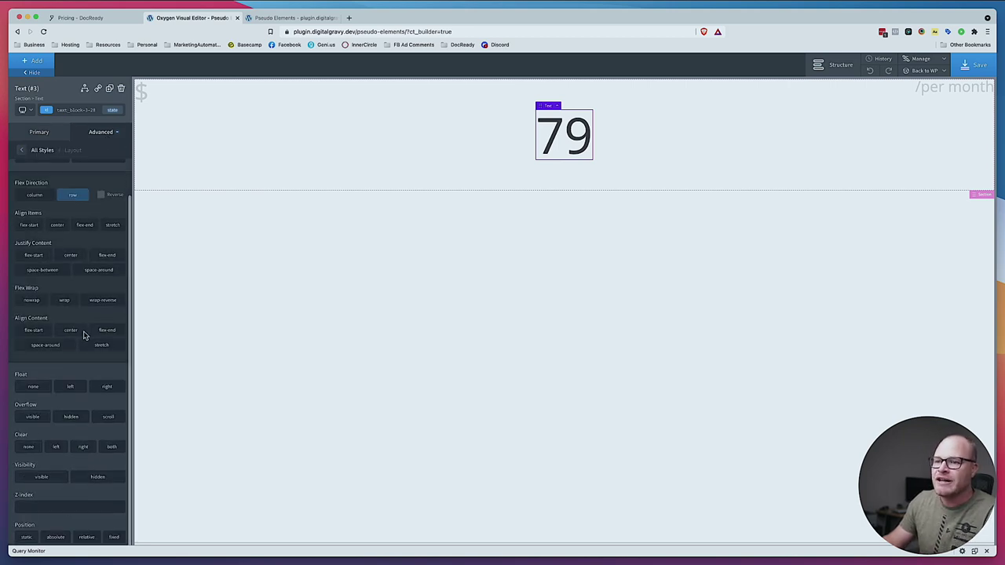
pyautogui.click(86, 537)
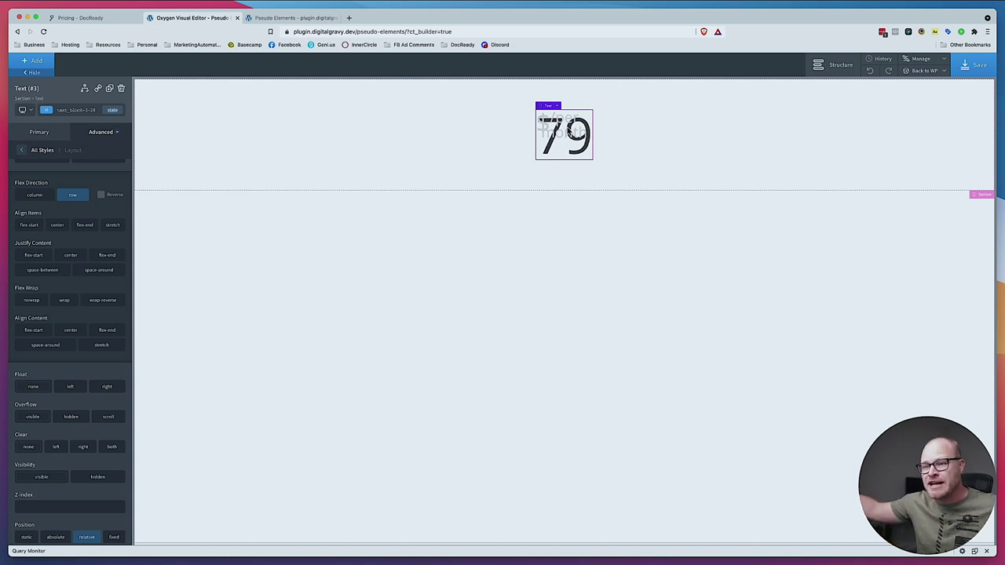
# Offset the $ before pseudo-element of the 79 text with top -20 and left -20
pyautogui.click(113, 110)
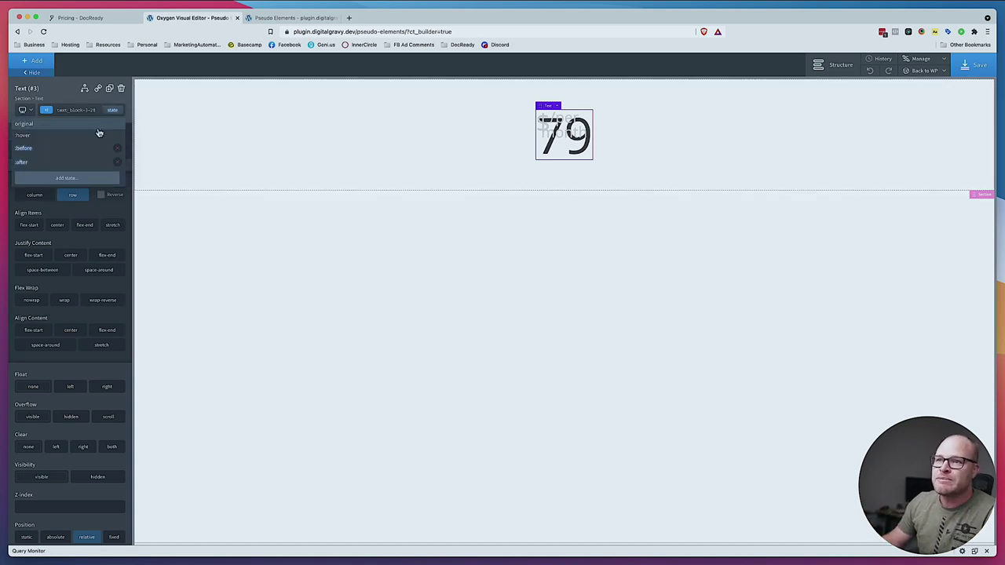
pyautogui.click(24, 148)
pyautogui.scroll(-3, 71, 353)
pyautogui.click(56, 465)
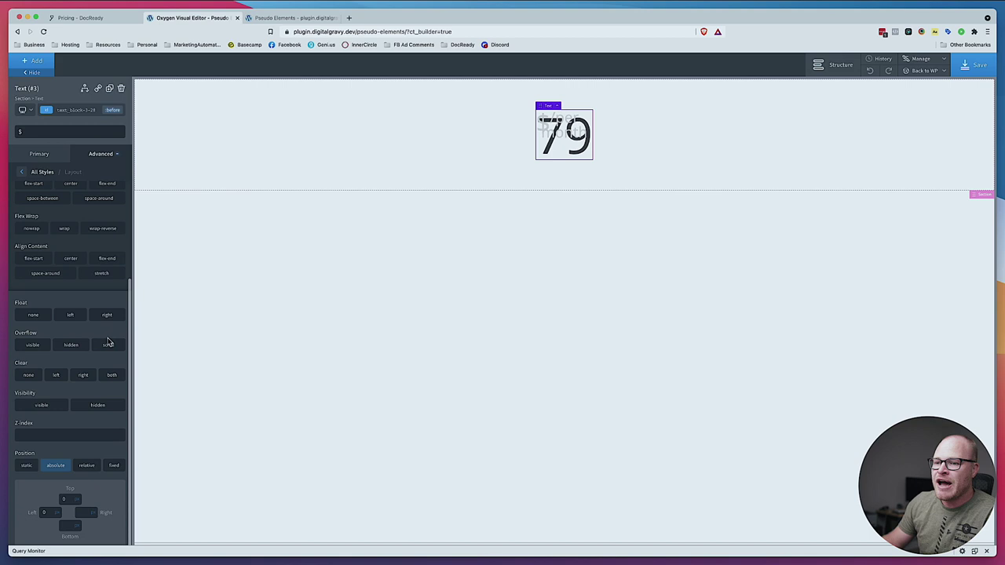
pyautogui.moveTo(81, 516)
pyautogui.click(67, 500)
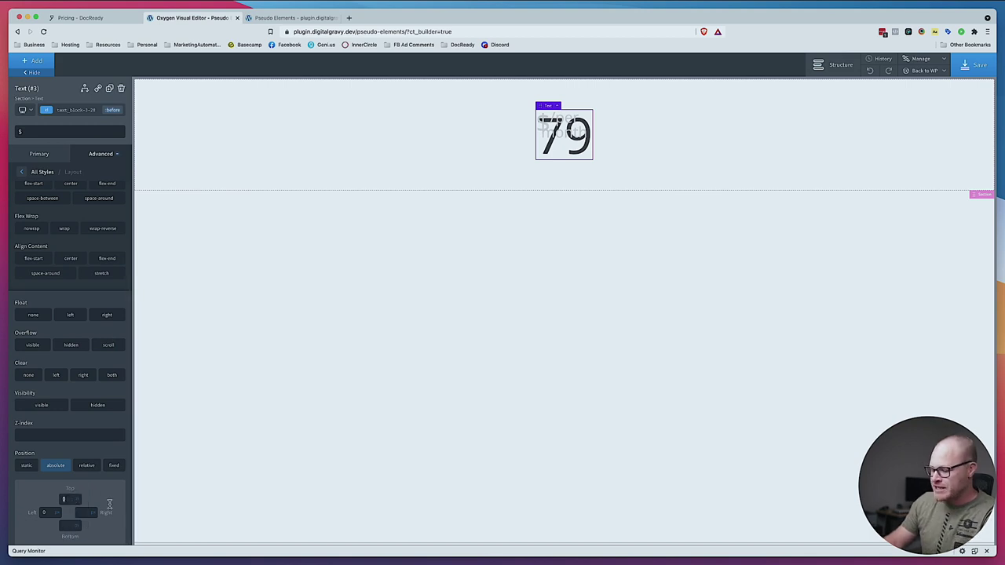
pyautogui.write('-2')
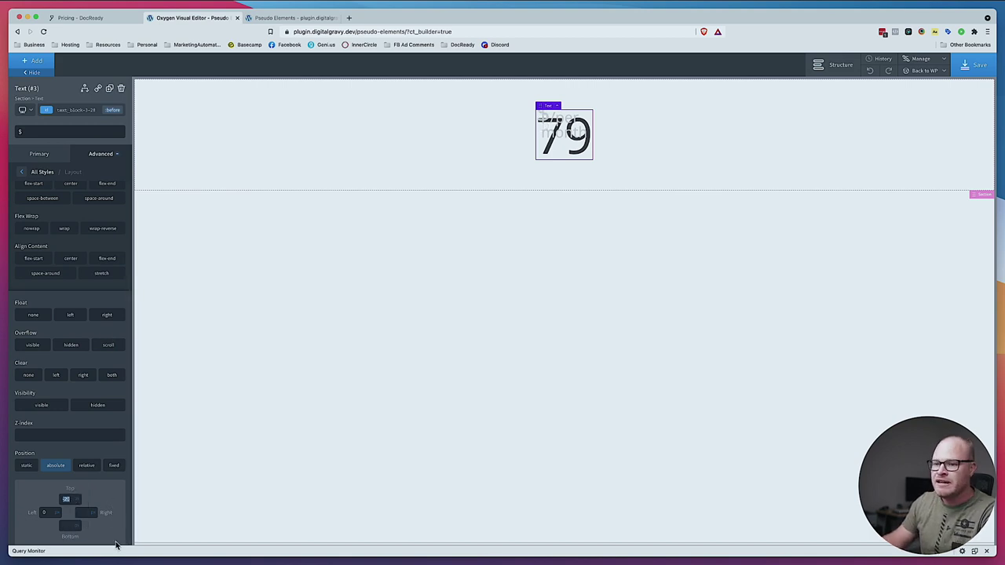
pyautogui.click(46, 512)
pyautogui.write('-20')
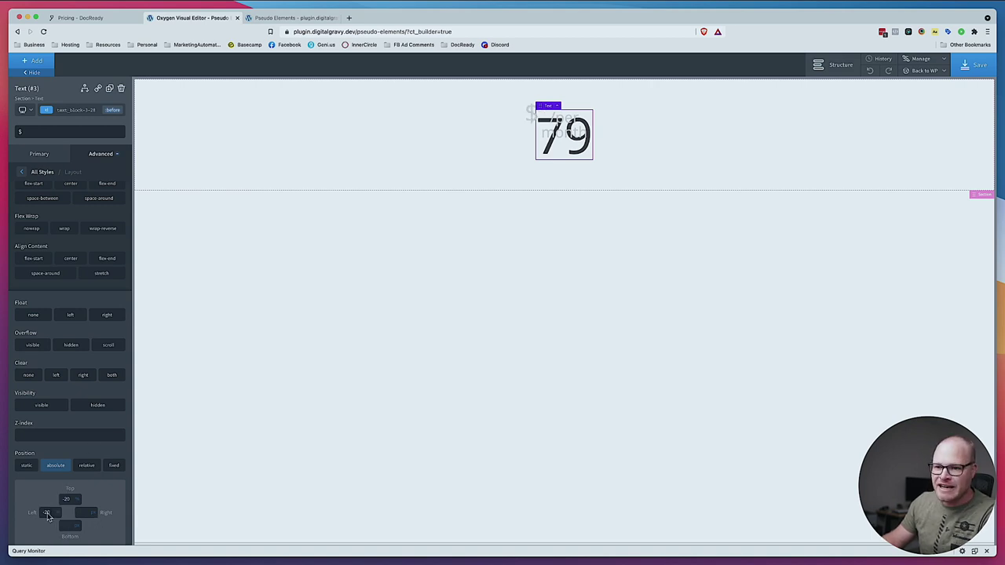
# Set the $ before pseudo-element's left offset to -30 and adjust its top offset to place it slightly higher
pyautogui.moveTo(44, 513); pyautogui.dragTo(65, 512)
pyautogui.click(67, 514)
pyautogui.press('Home')
pyautogui.press('Delete')
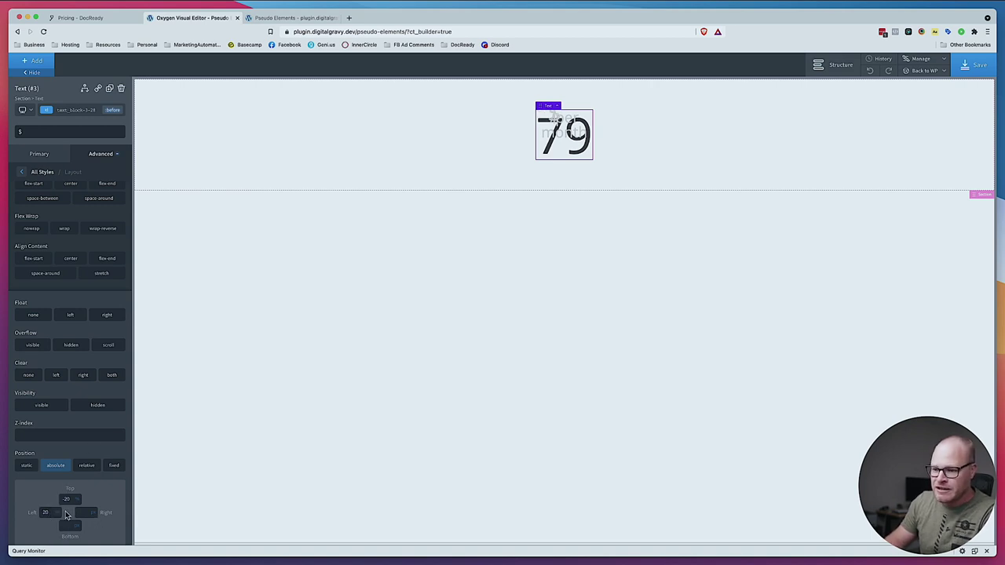
pyautogui.click(66, 500)
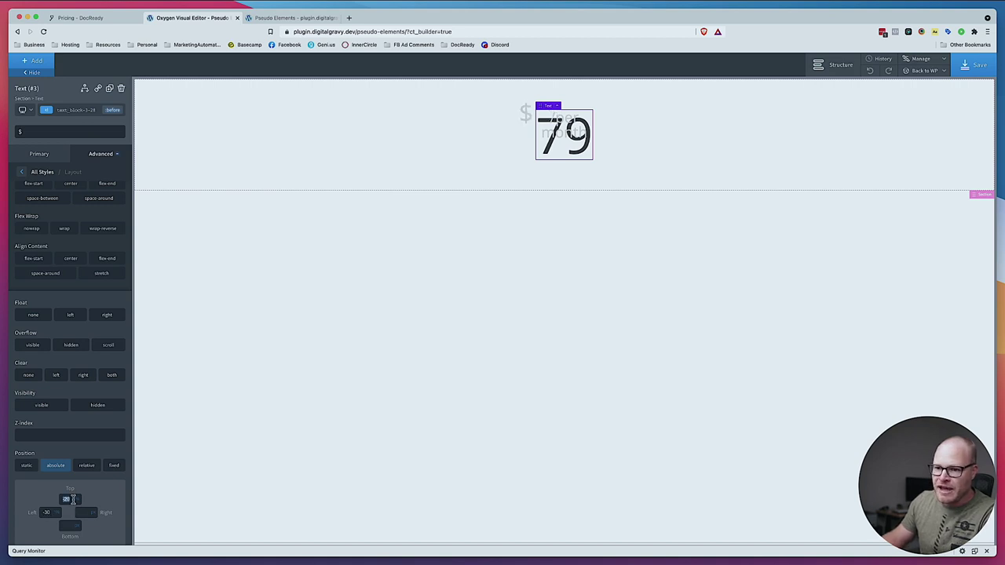
pyautogui.click(510, 126)
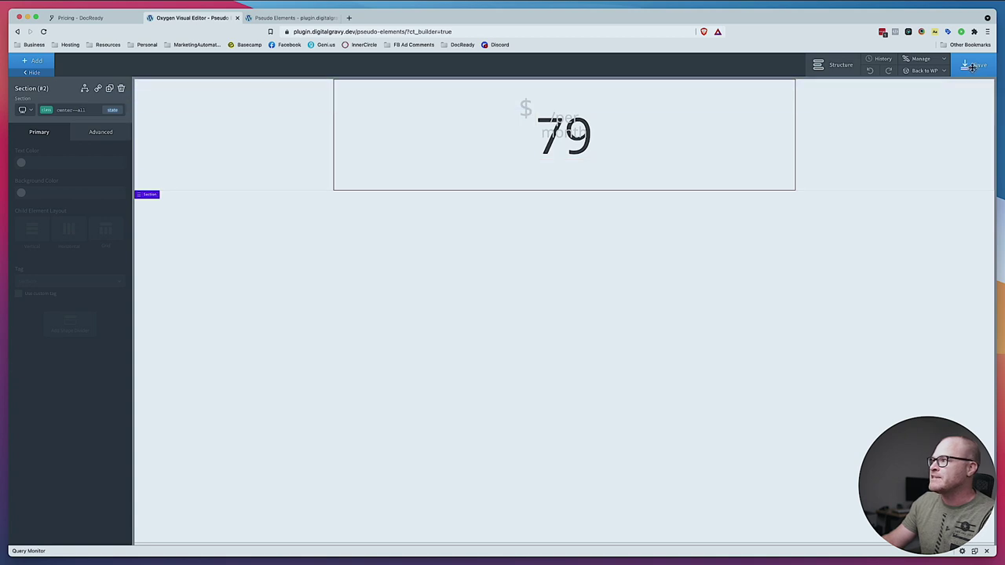
# Save the page and check the repositioned $ sign on the front end
pyautogui.press('super+s')
pyautogui.click(301, 18)
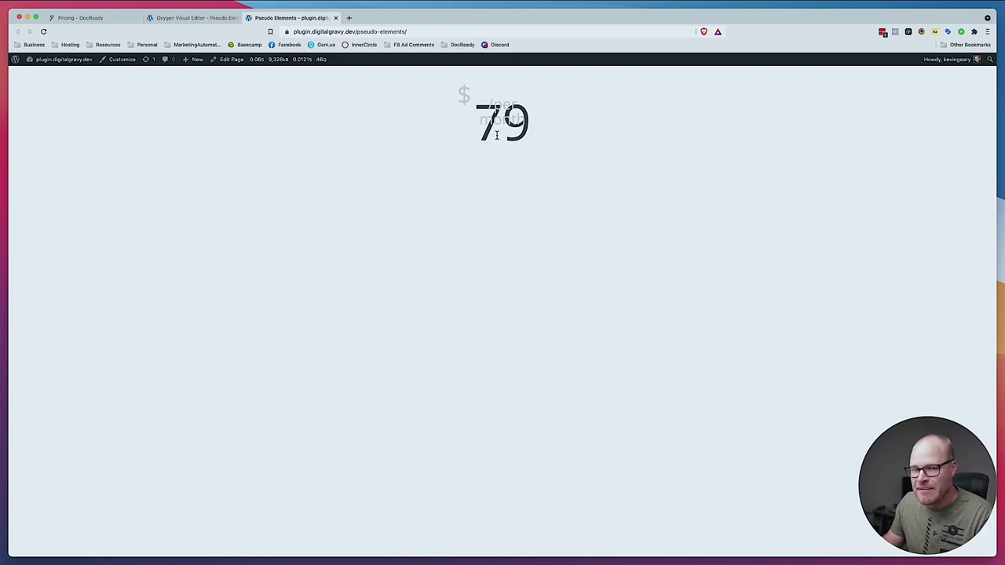
# Return to the Oxygen editor, delete the section containing the 79 price and save the emptied page
pyautogui.click(206, 19)
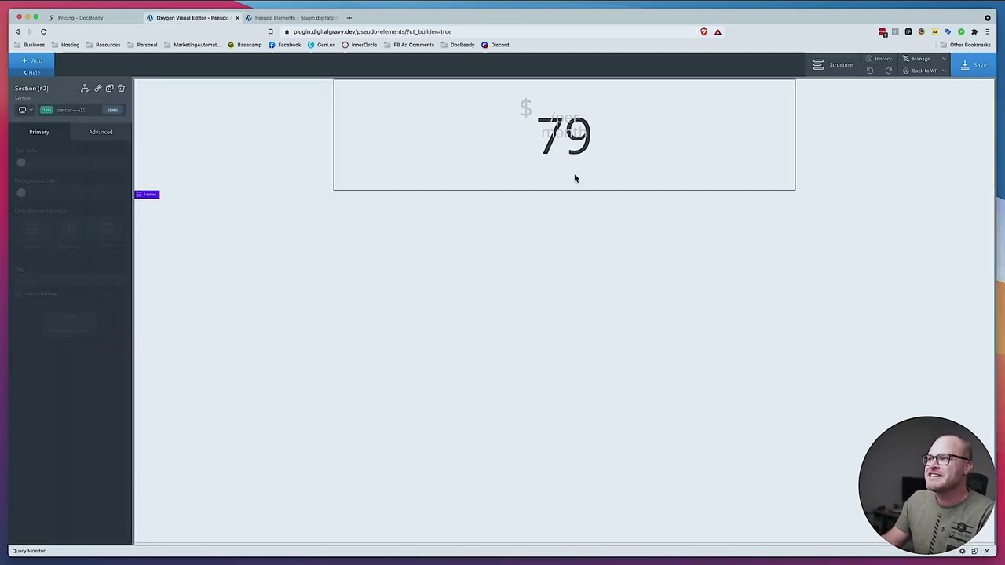
pyautogui.click(121, 88)
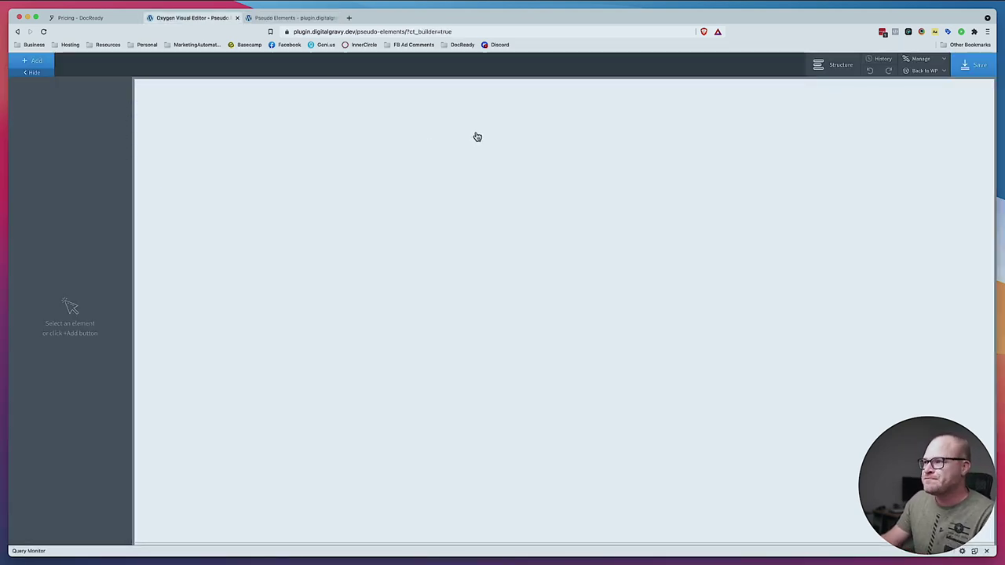
pyautogui.click(973, 66)
# Check the DocReady pricing page for reference and add a new section to the empty page in the Oxygen editor
pyautogui.click(71, 17)
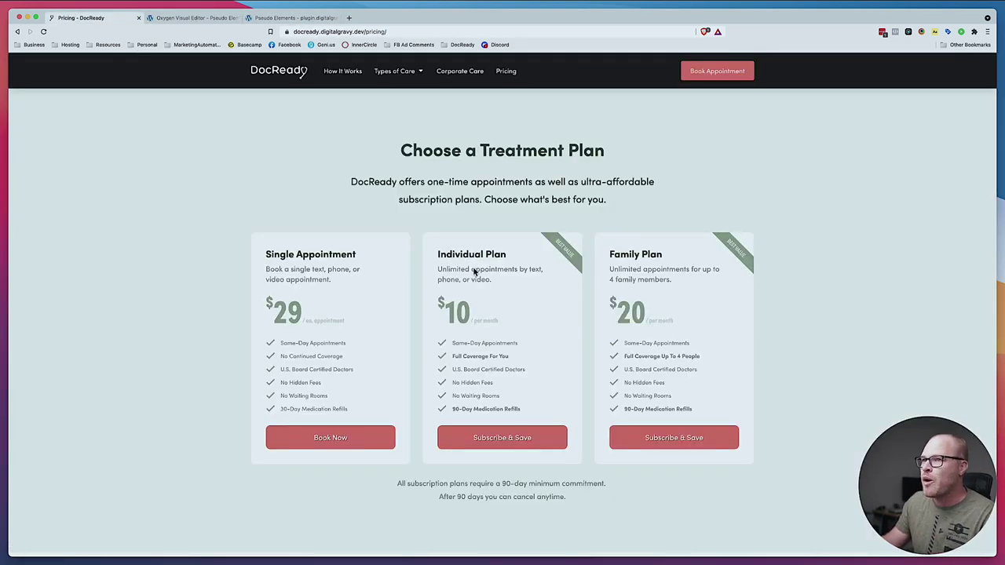
pyautogui.click(193, 18)
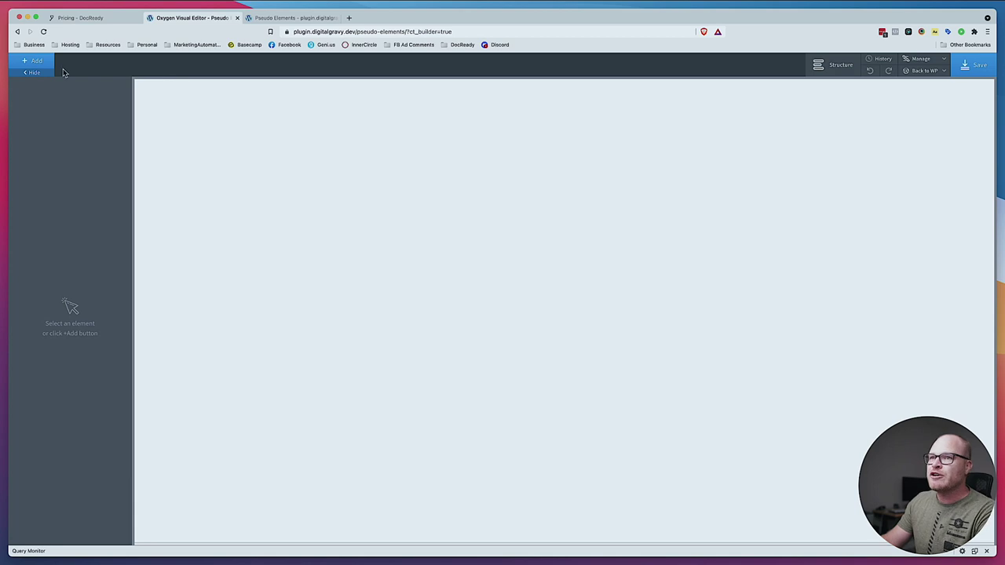
pyautogui.click(31, 60)
pyautogui.click(55, 86)
pyautogui.write('sec')
pyautogui.click(43, 110)
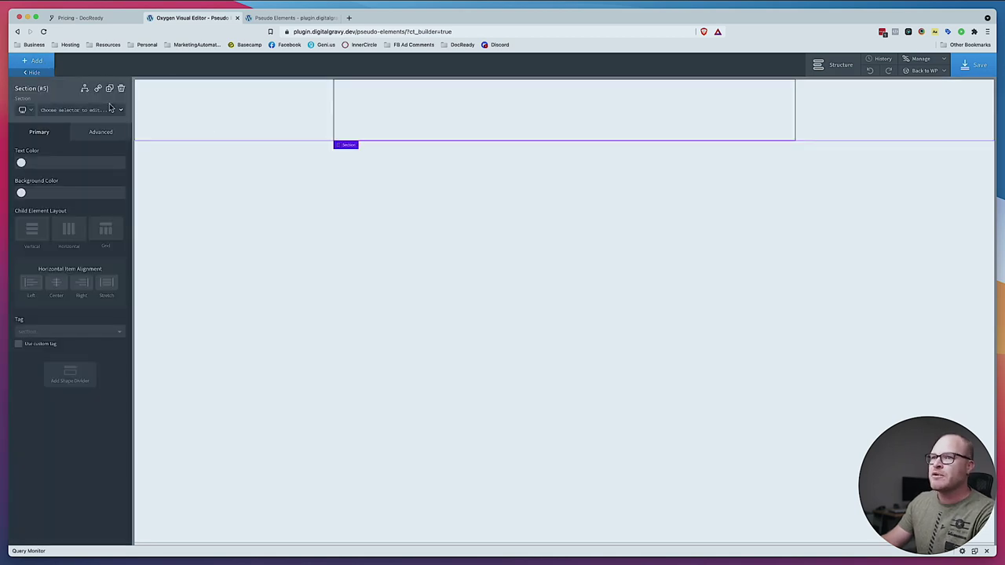
# Try the bg--shade-light class on the new section and remove it again
pyautogui.write('bg-')
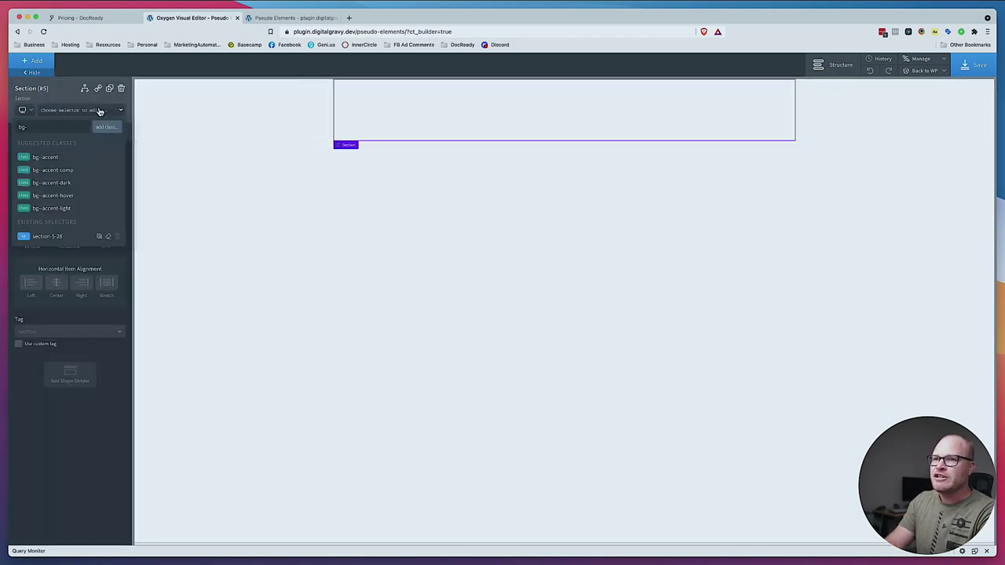
pyautogui.write('-shade-light')
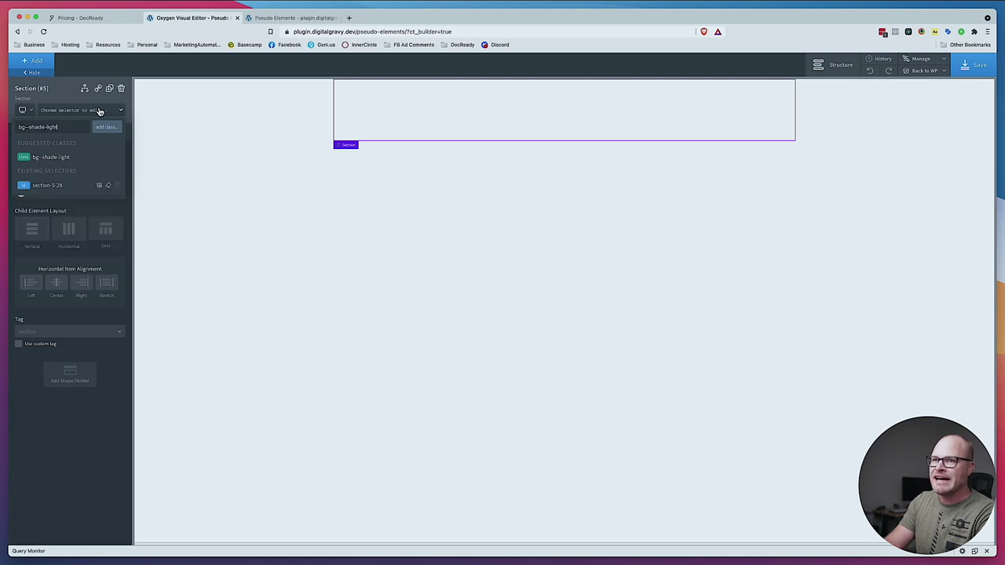
pyautogui.press('Return')
pyautogui.click(118, 110)
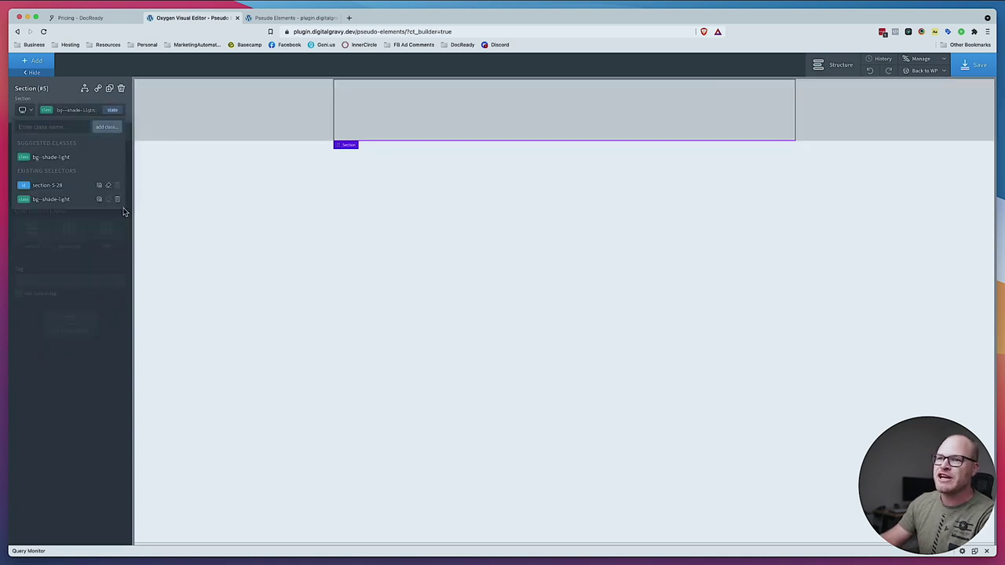
pyautogui.click(119, 199)
# Give the section the bg--shade-ultra-light class
pyautogui.click(94, 114)
pyautogui.write('bg')
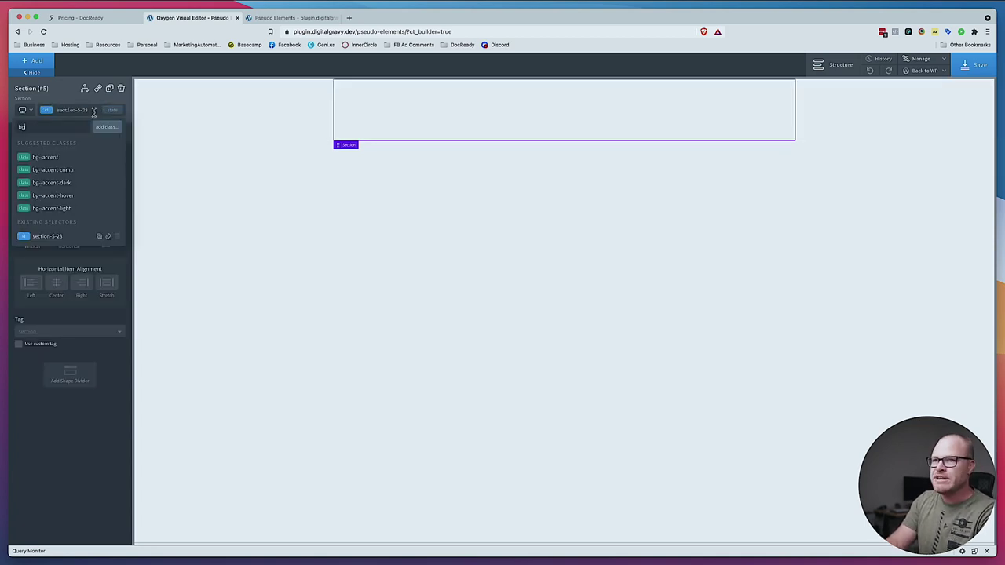
pyautogui.write('--shade-ultra-light')
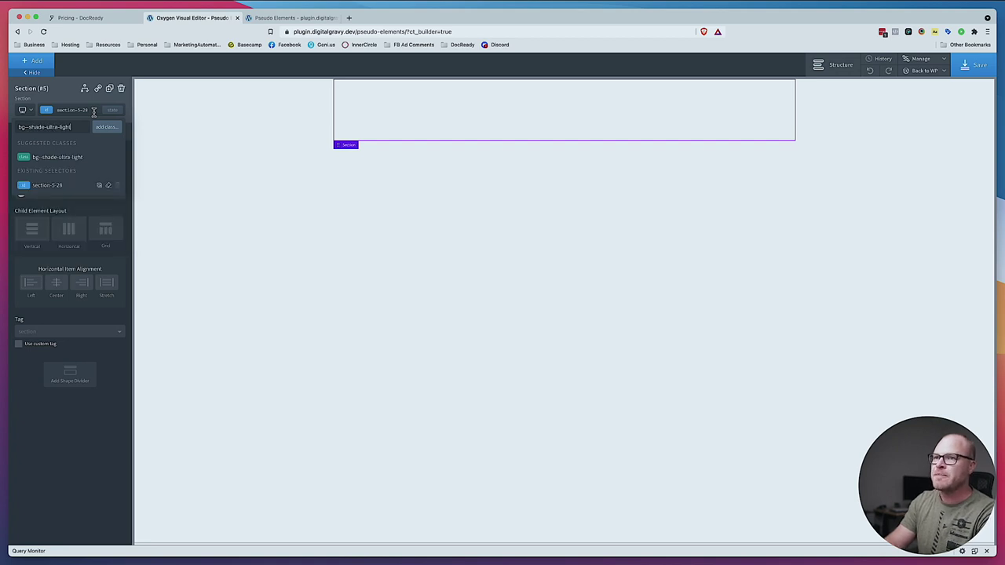
pyautogui.press('Return')
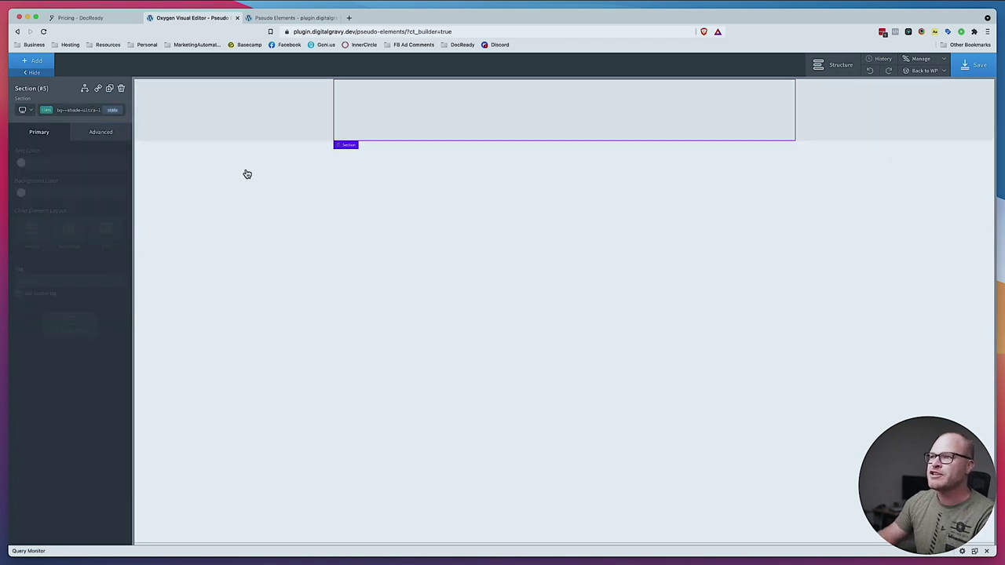
# Add a div inside the shaded section
pyautogui.click(30, 60)
pyautogui.write('div')
pyautogui.click(45, 110)
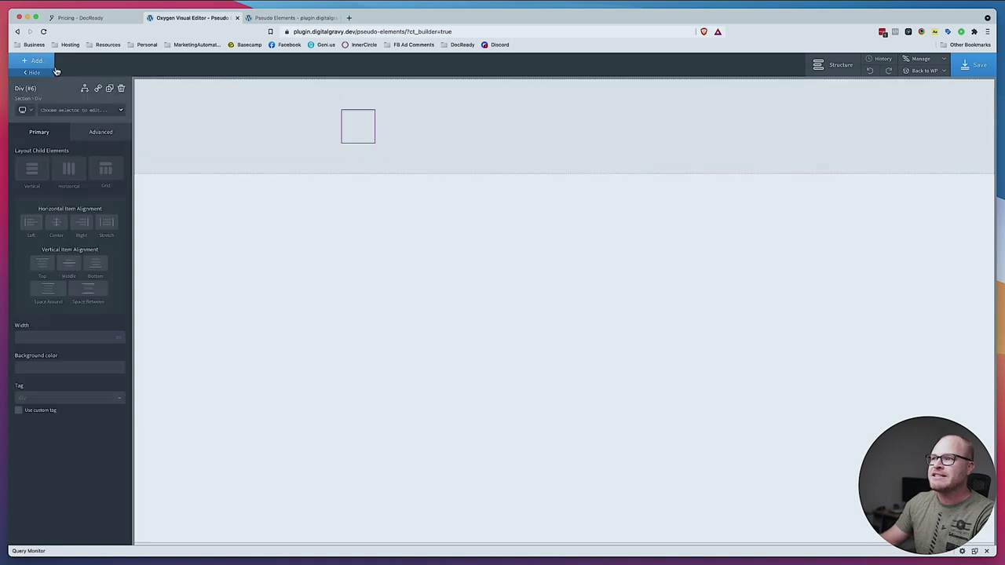
# Turn the div into a responsive grid with the grid--3 and grid--m-1 classes
pyautogui.click(66, 112)
pyautogui.write('grid--3')
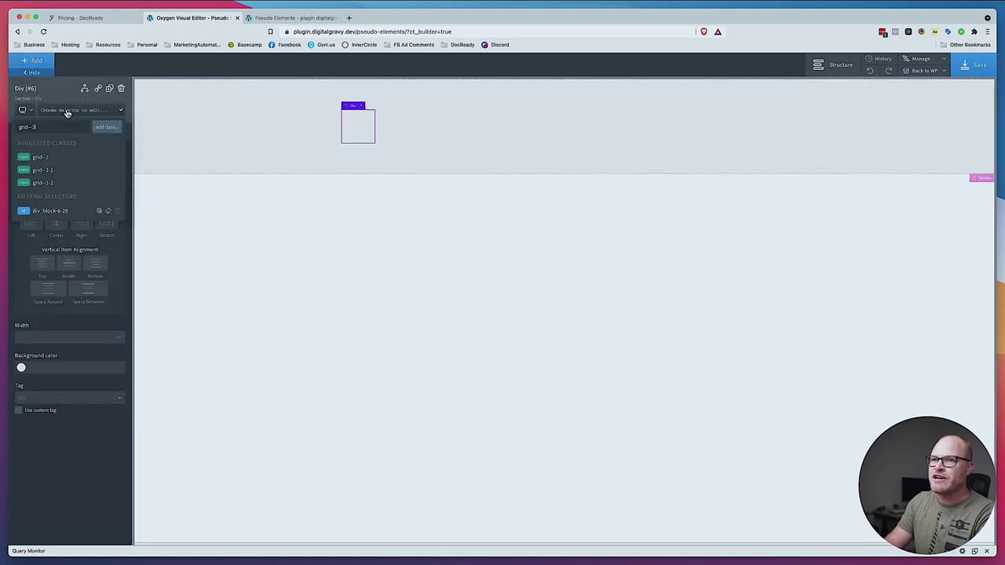
pyautogui.press('Return')
pyautogui.click(66, 110)
pyautogui.write('g')
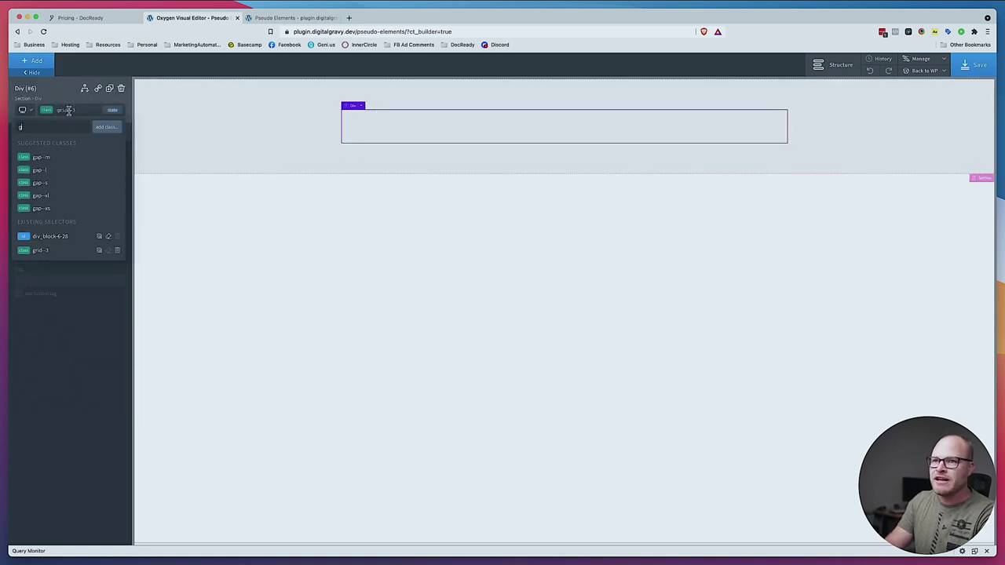
pyautogui.write('rid--m-1')
pyautogui.press('Return')
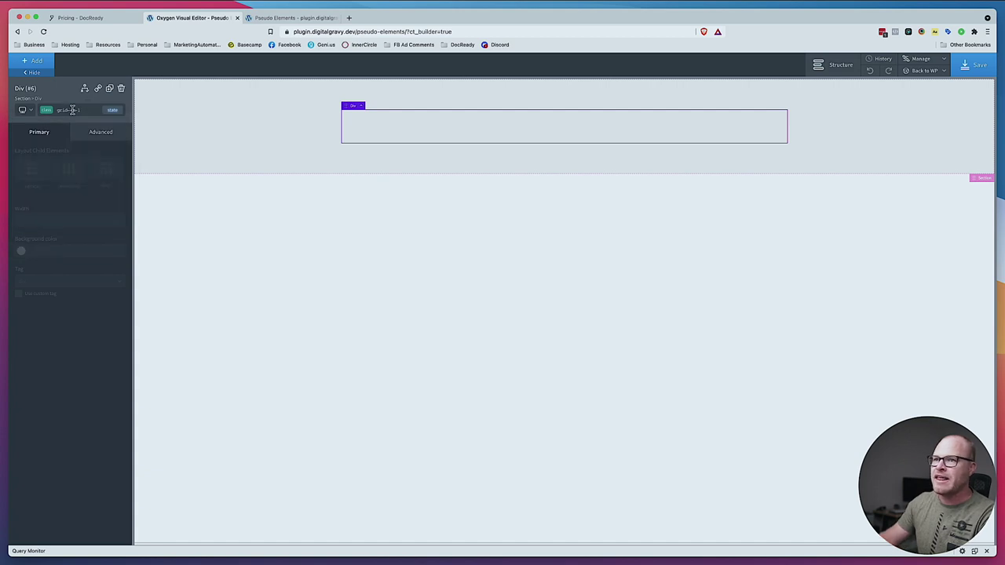
# Add a div inside the grid and duplicate it to fill all three columns
pyautogui.click(44, 65)
pyautogui.write('div')
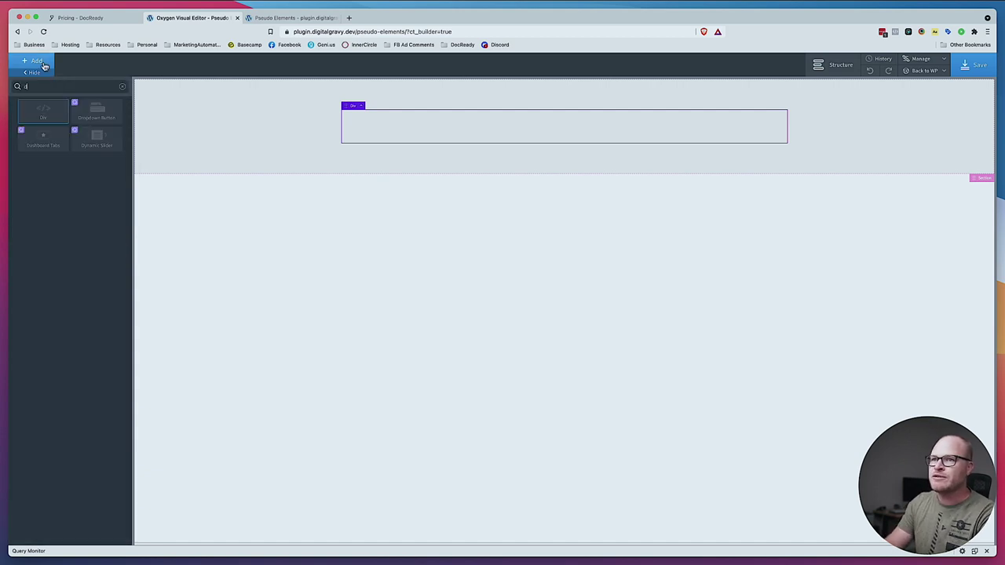
pyautogui.click(40, 110)
pyautogui.click(109, 89)
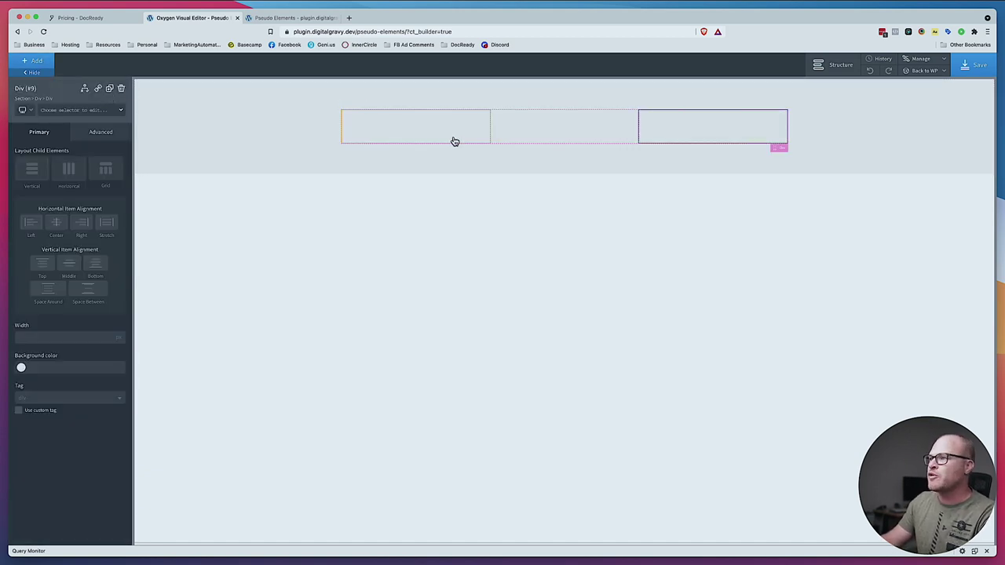
# Select the parent grid div and add the gap--m class to space out its columns
pyautogui.click(657, 106)
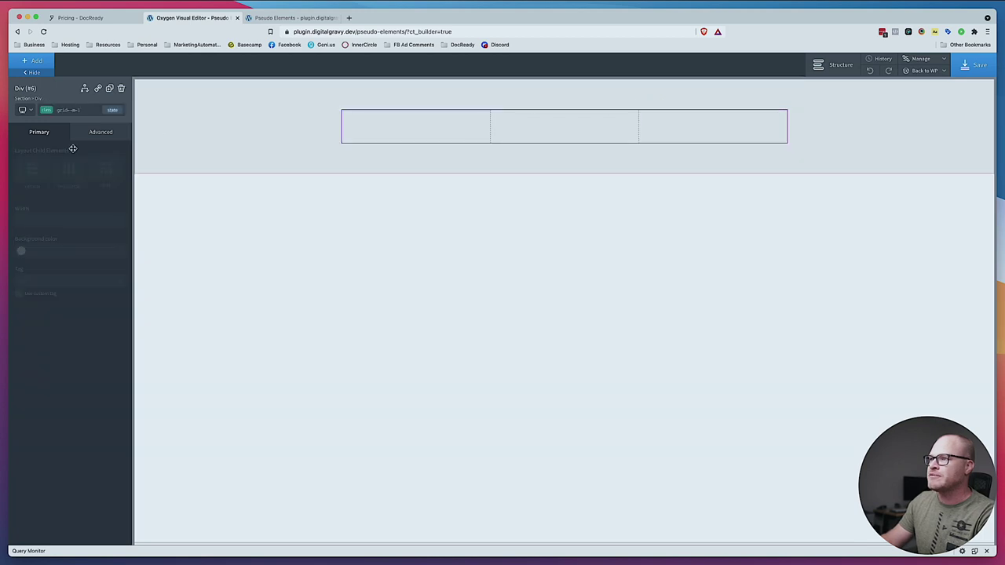
pyautogui.click(59, 110)
pyautogui.write('gap--m')
pyautogui.press('Return')
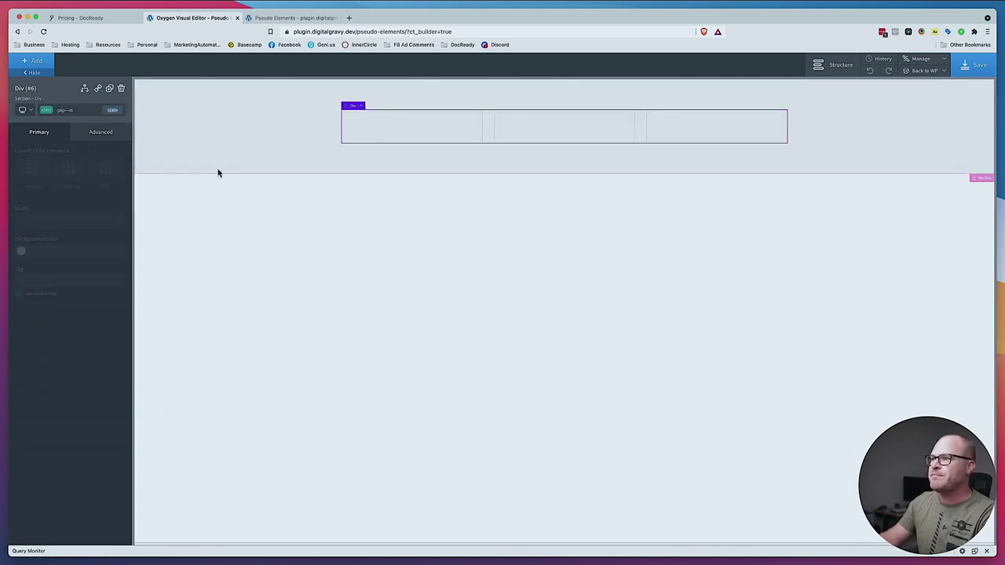
# Select the section and add the pad-section--xl class for extra large padding
pyautogui.click(262, 130)
pyautogui.click(70, 110)
pyautogui.write('pad-sec')
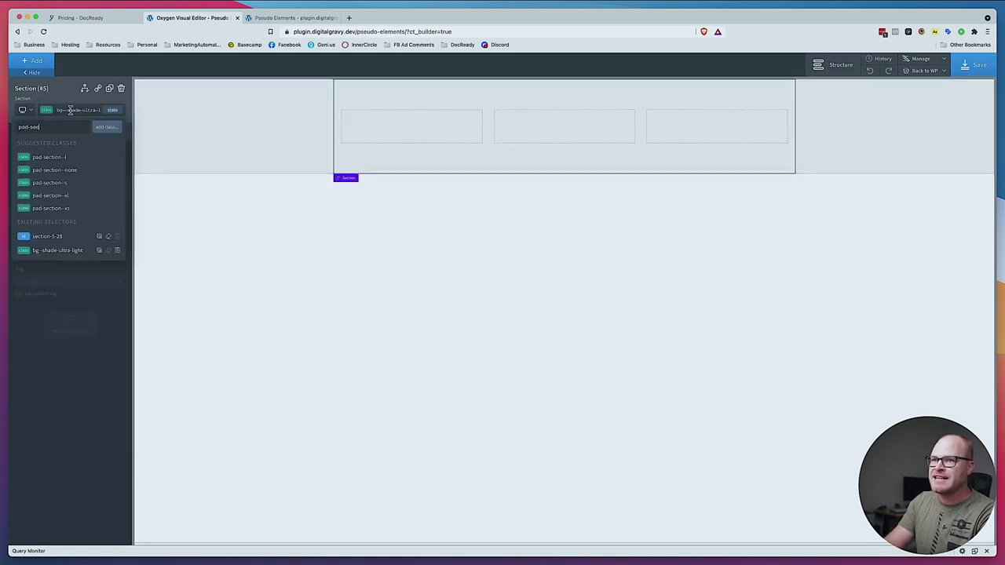
pyautogui.write('tion--xl')
pyautogui.press('Return')
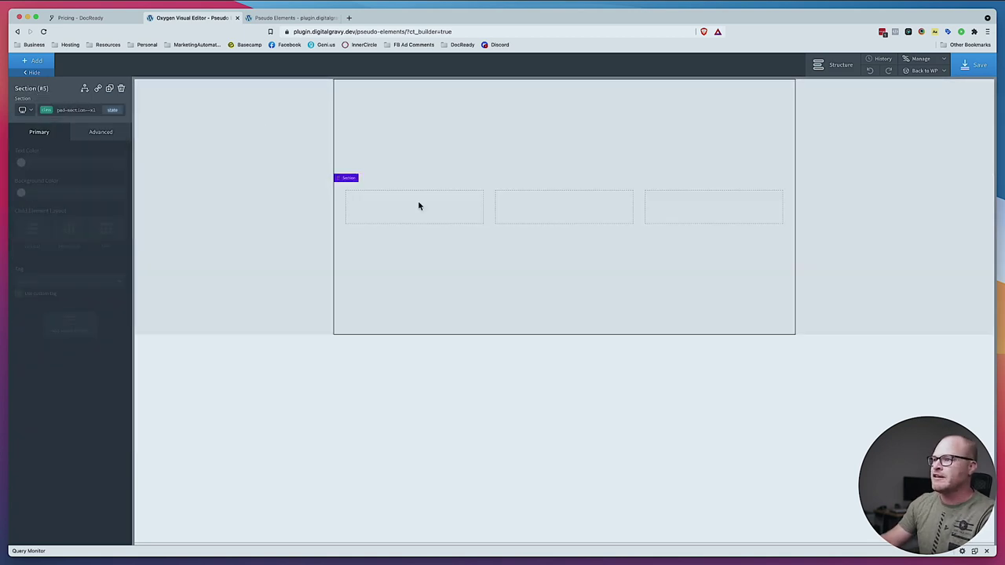
# Try adding a heading to the section below the three-column grid and undo it
pyautogui.click(43, 61)
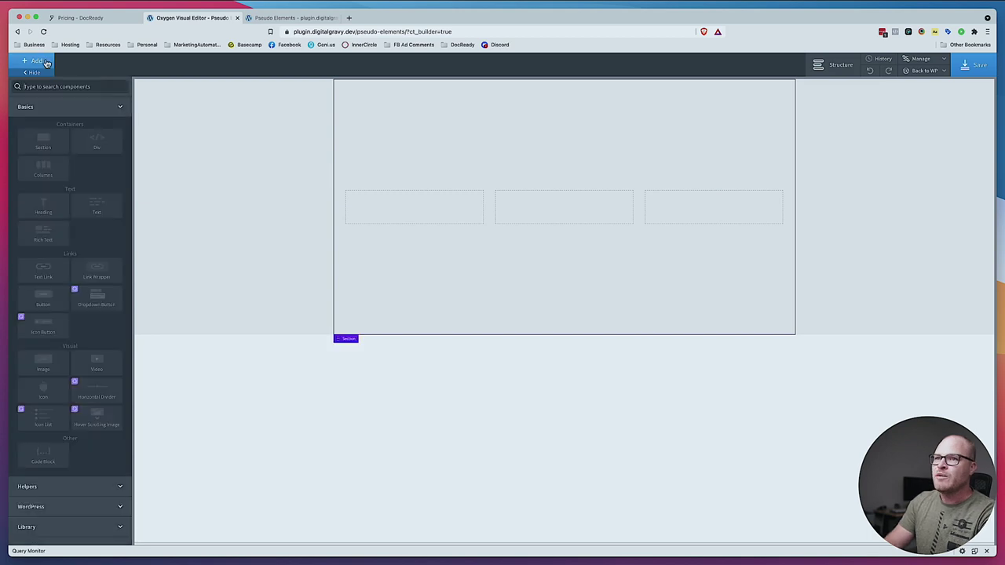
pyautogui.write('head')
pyautogui.click(43, 113)
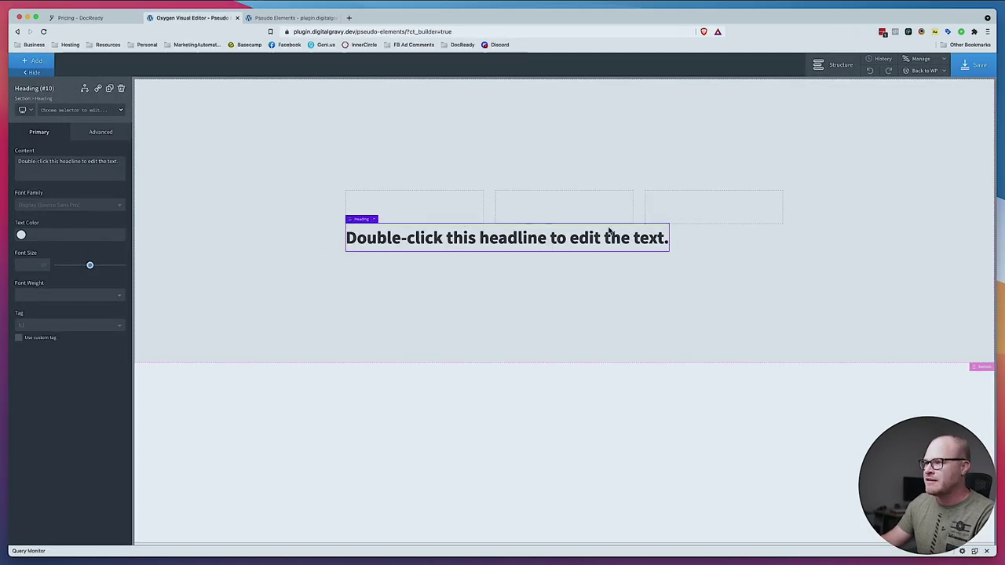
pyautogui.press('super+z')
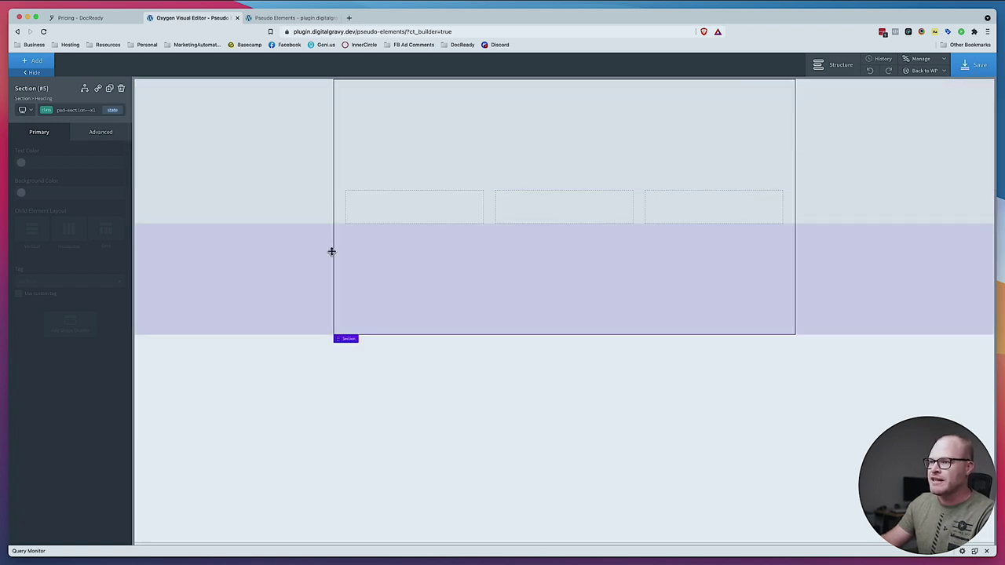
# Add a heading above the three-column grid and set its text to "Choose a Price"
pyautogui.click(40, 67)
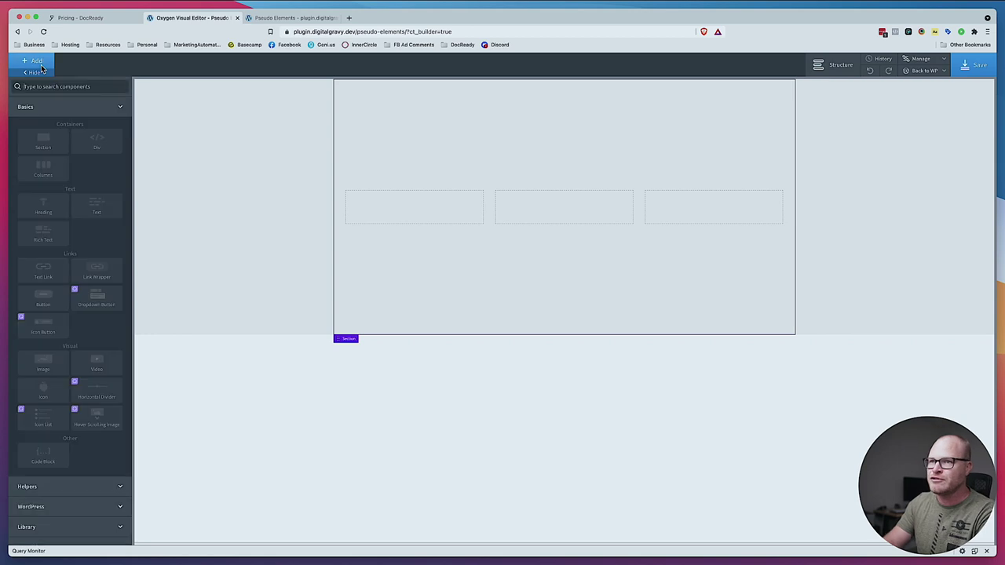
pyautogui.write('head')
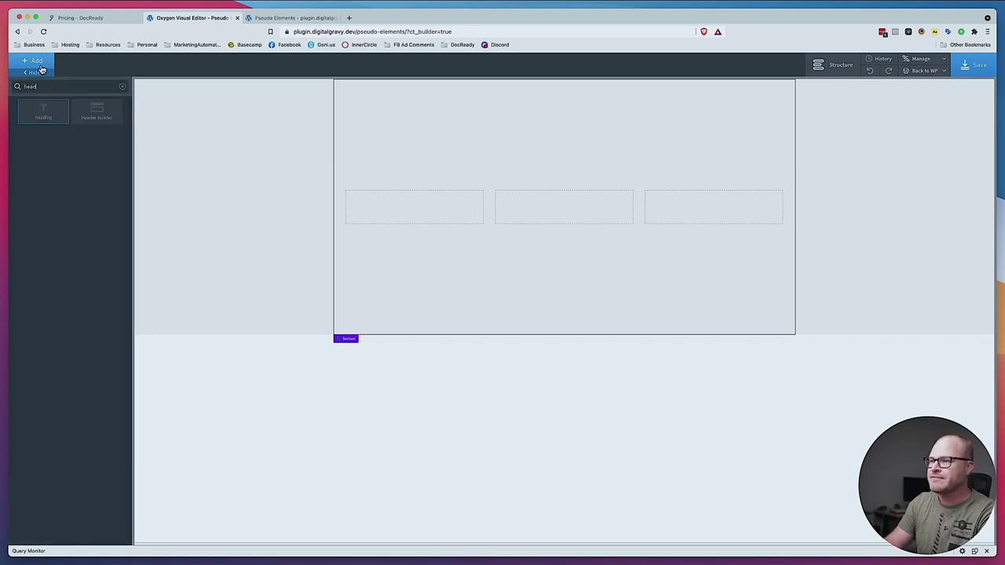
pyautogui.click(43, 111)
pyautogui.click(504, 175)
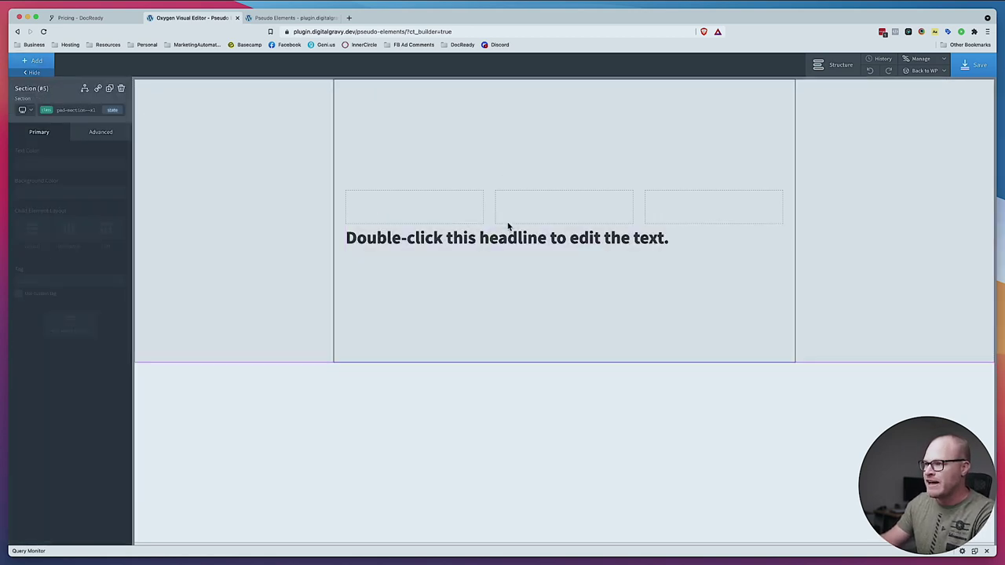
pyautogui.moveTo(507, 235); pyautogui.dragTo(513, 178)
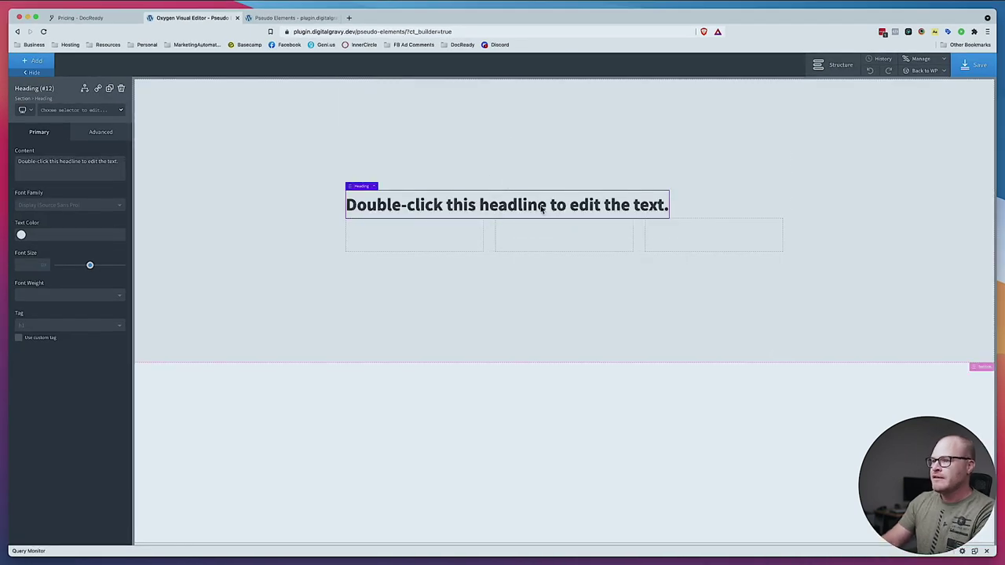
pyautogui.doubleClick(541, 206)
pyautogui.write('Choose a Price')
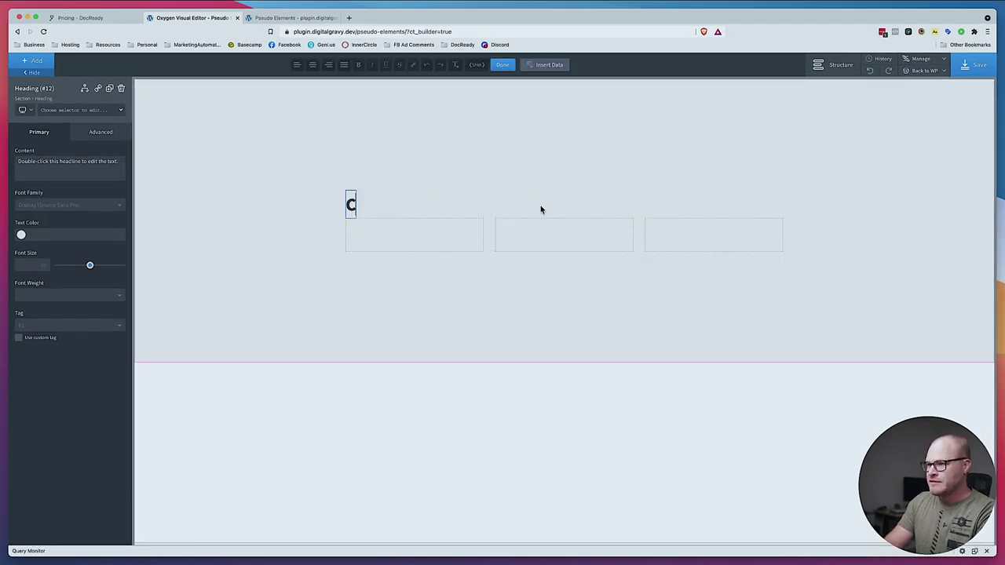
# Select the section and add the center--all class to center its contents
pyautogui.click(598, 200)
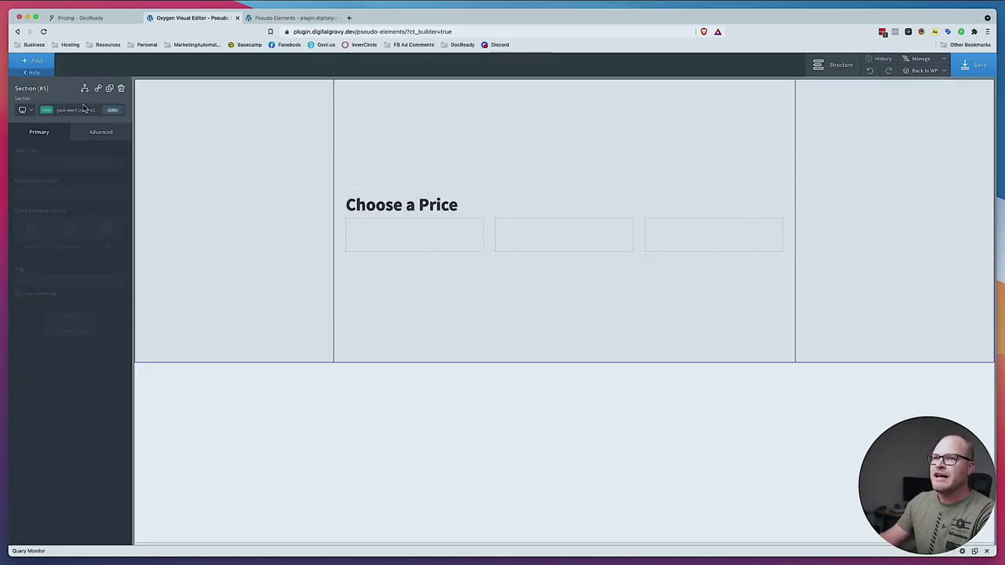
pyautogui.click(80, 111)
pyautogui.write('center-')
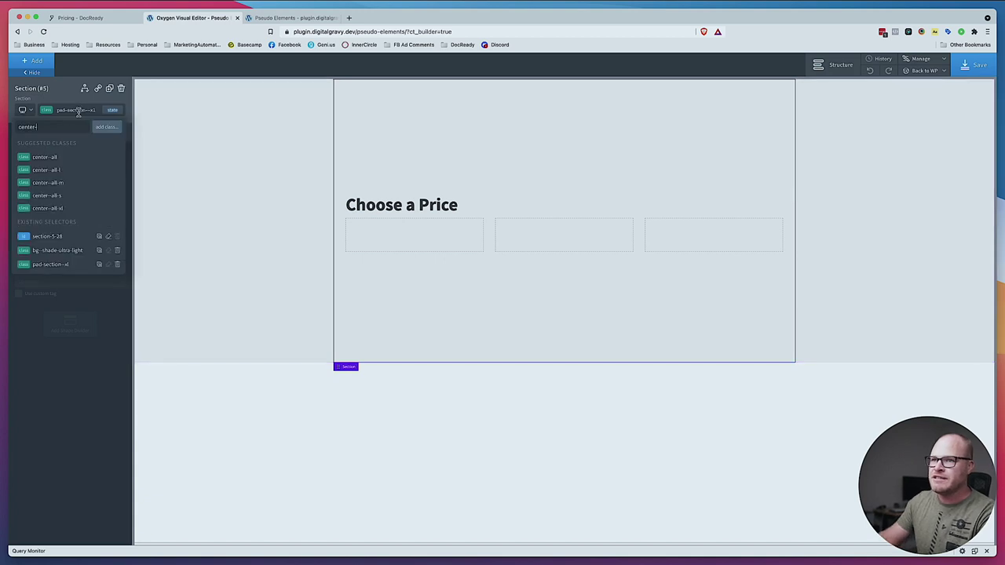
pyautogui.click(68, 157)
# Select the parent grid div and add the margin-top--l class to space it from the heading
pyautogui.click(601, 210)
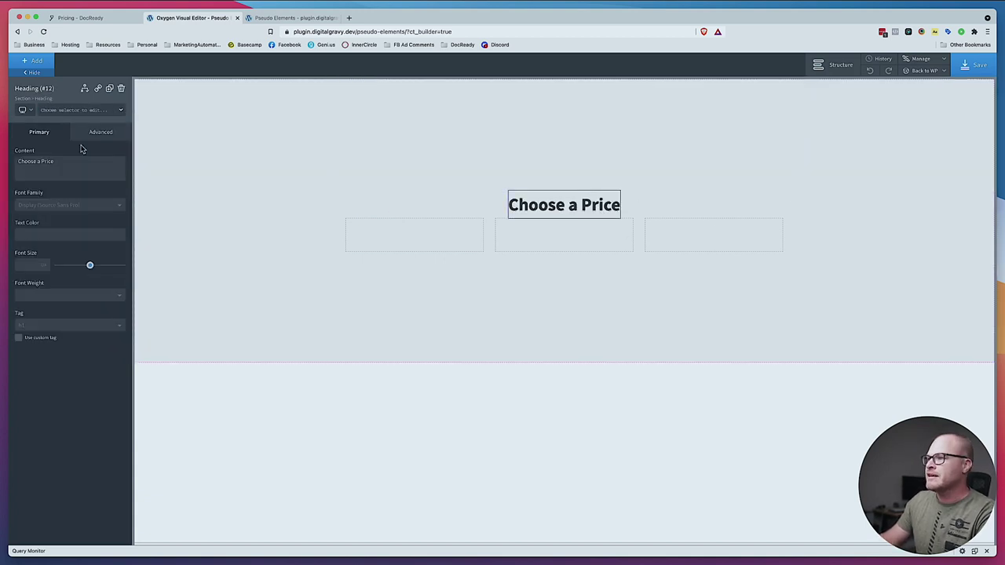
pyautogui.click(71, 113)
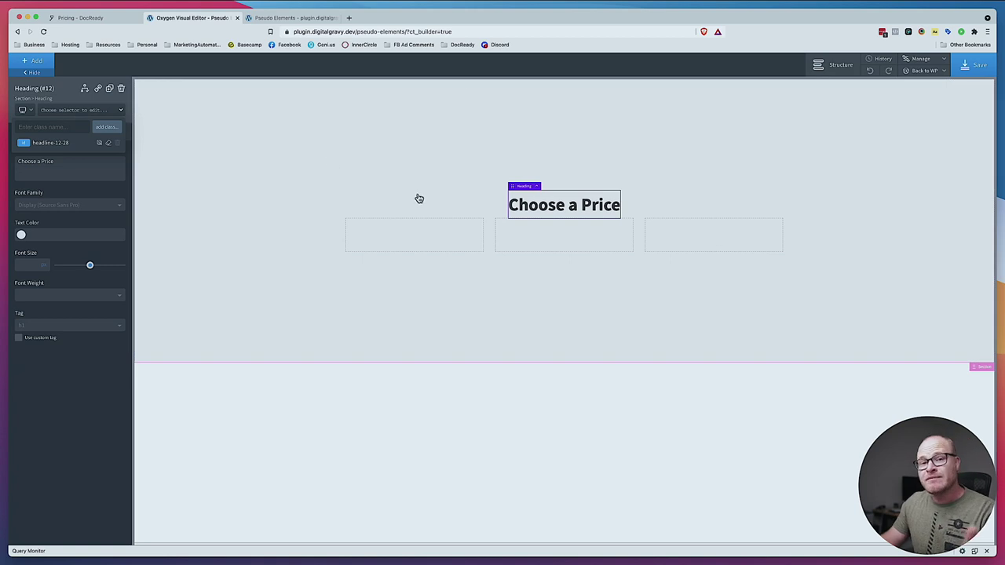
pyautogui.click(486, 248)
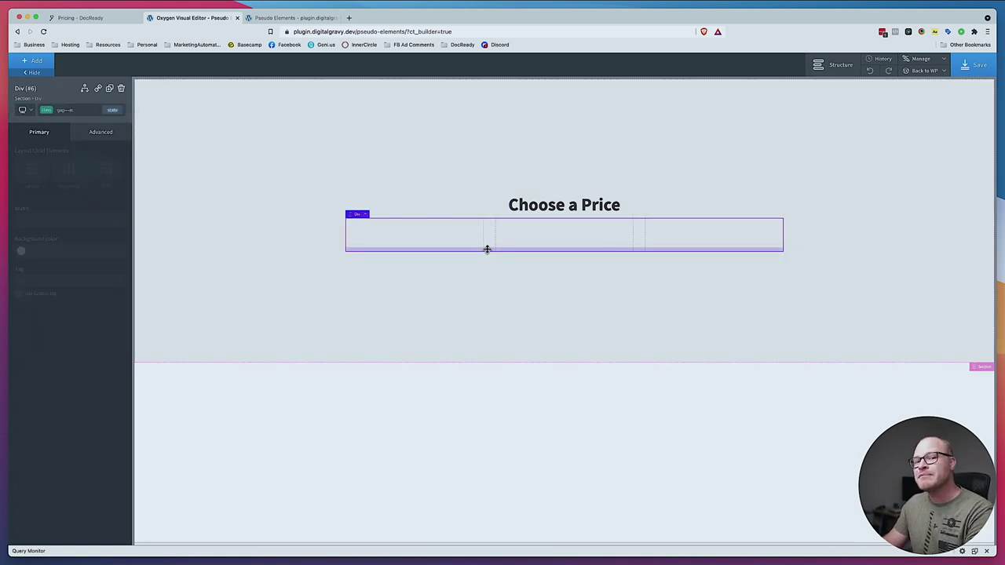
pyautogui.click(88, 110)
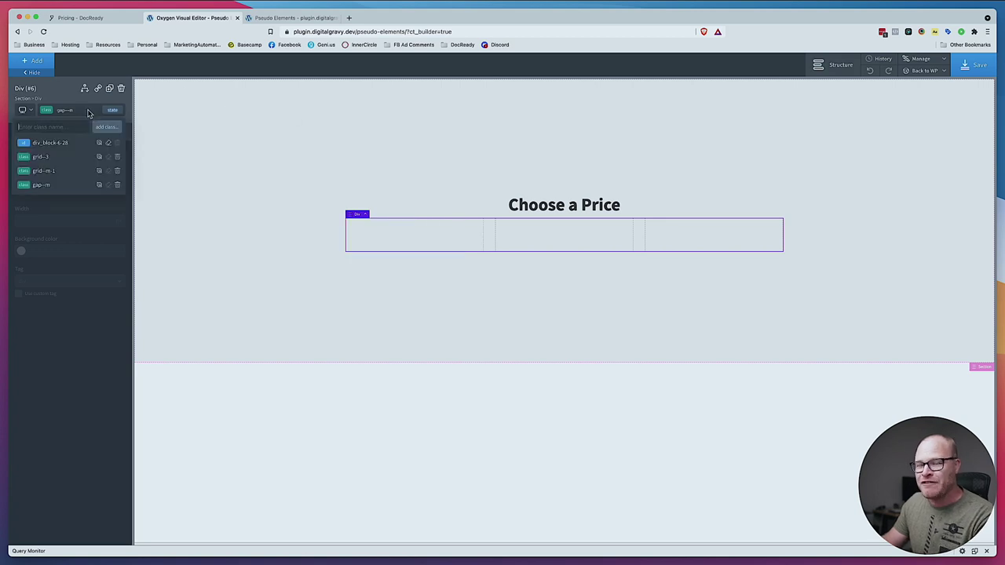
pyautogui.write('mar')
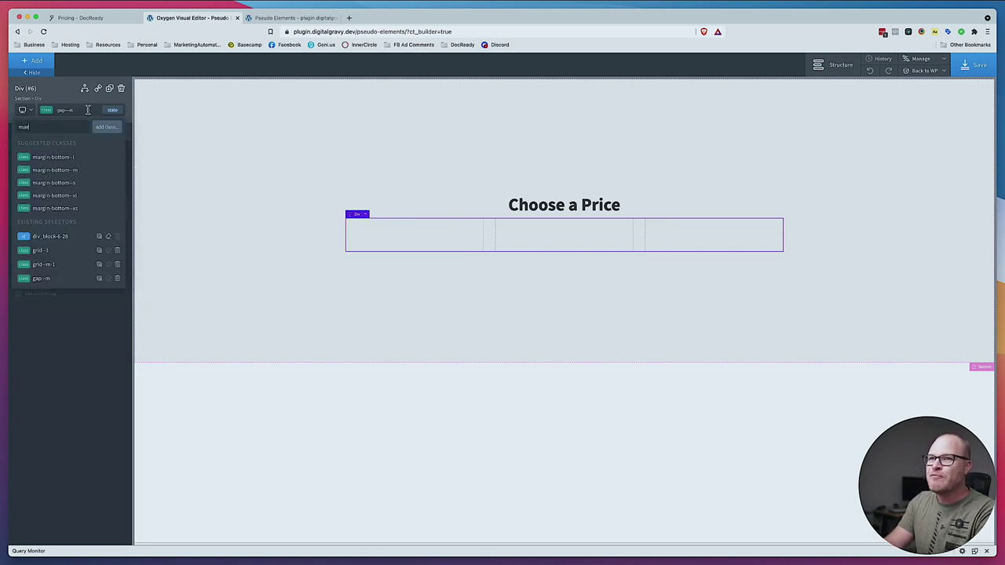
pyautogui.write('gin-top--')
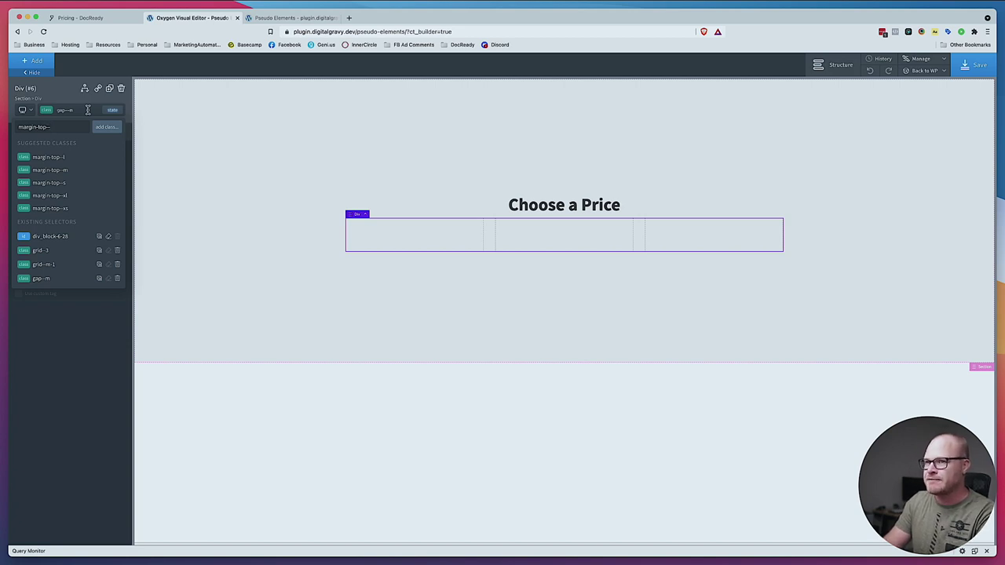
pyautogui.write('l')
pyautogui.press('Return')
pyautogui.click(280, 273)
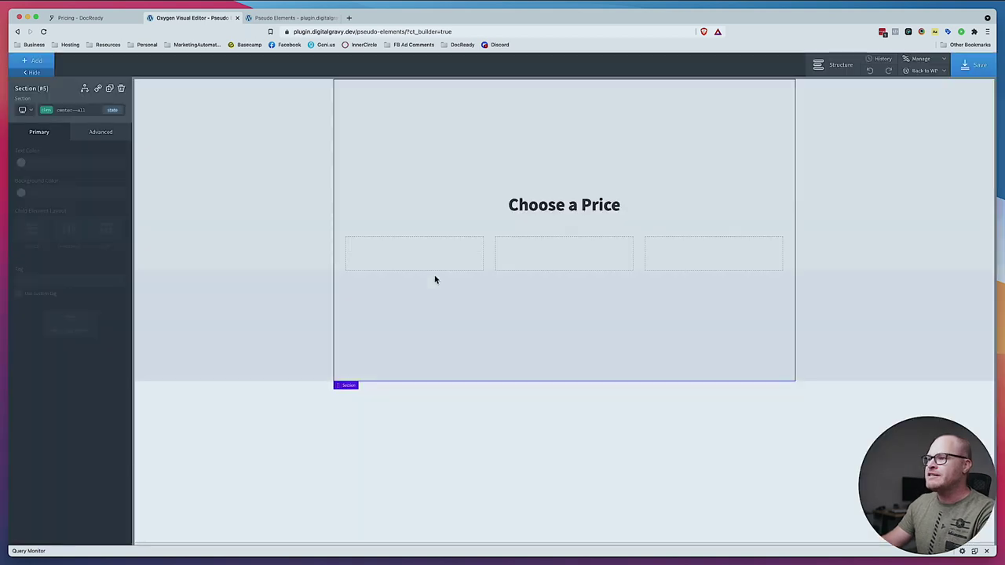
# Add a price-card class to the first column's div and save the page
pyautogui.click(434, 254)
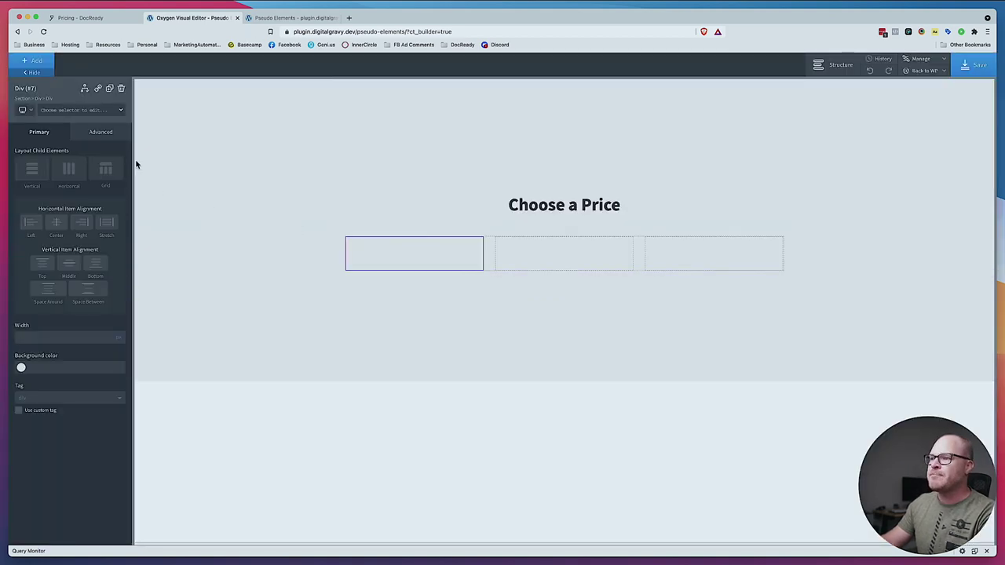
pyautogui.click(76, 110)
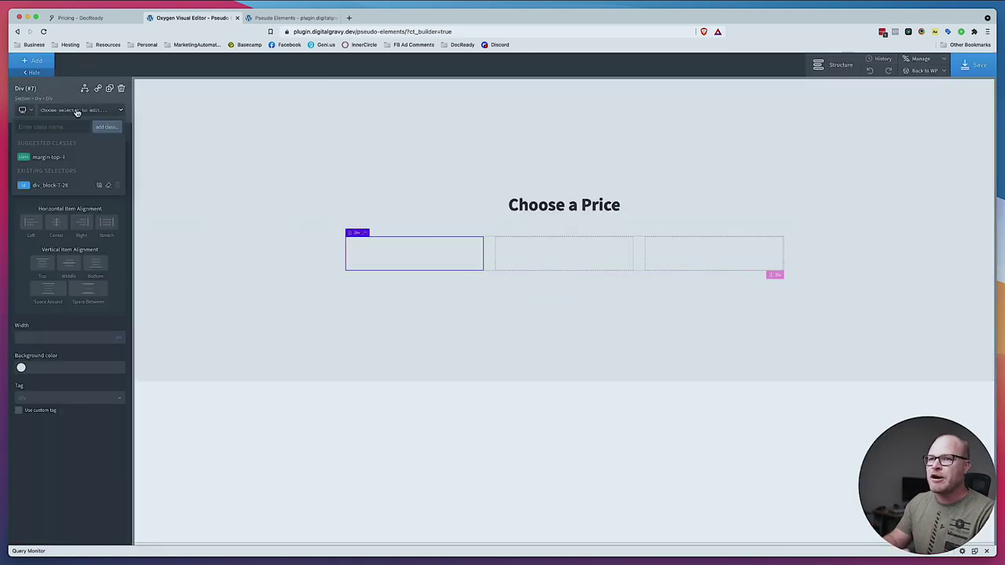
pyautogui.write('price-c')
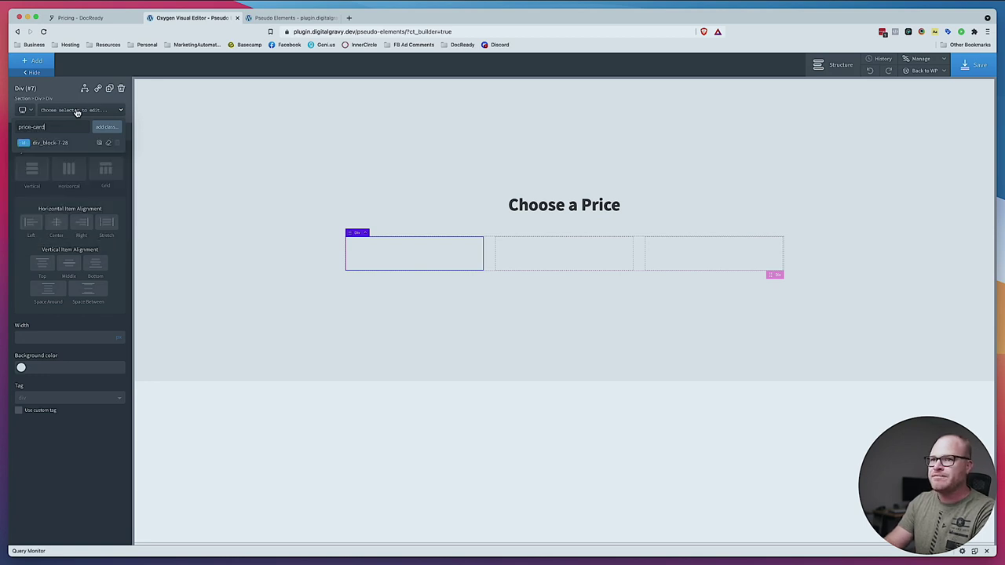
pyautogui.write('ard')
pyautogui.press('Return')
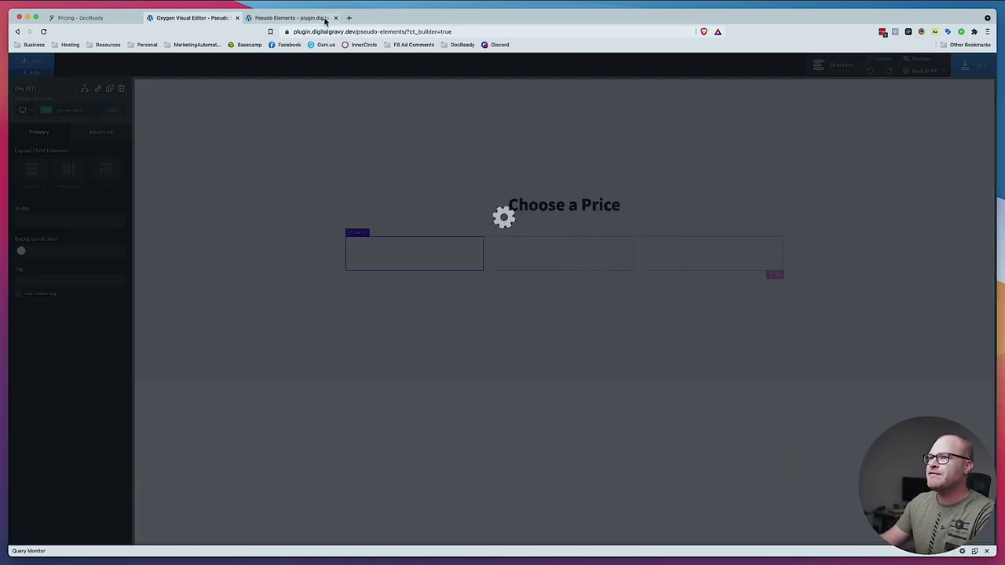
# Reload the live Pseudo Elements page to check the section, and return to the Oxygen editor
pyautogui.click(307, 18)
pyautogui.press('super+r')
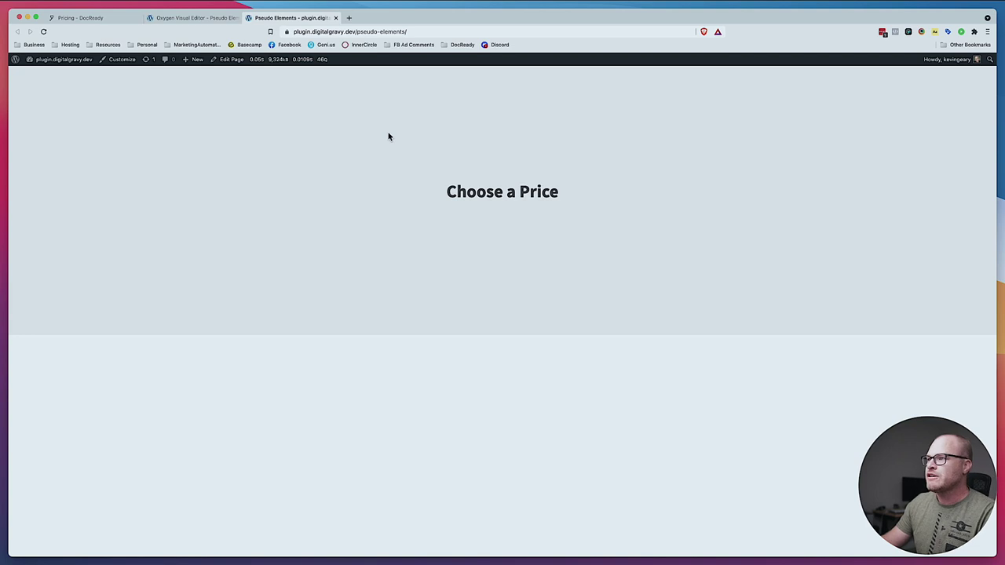
pyautogui.click(194, 17)
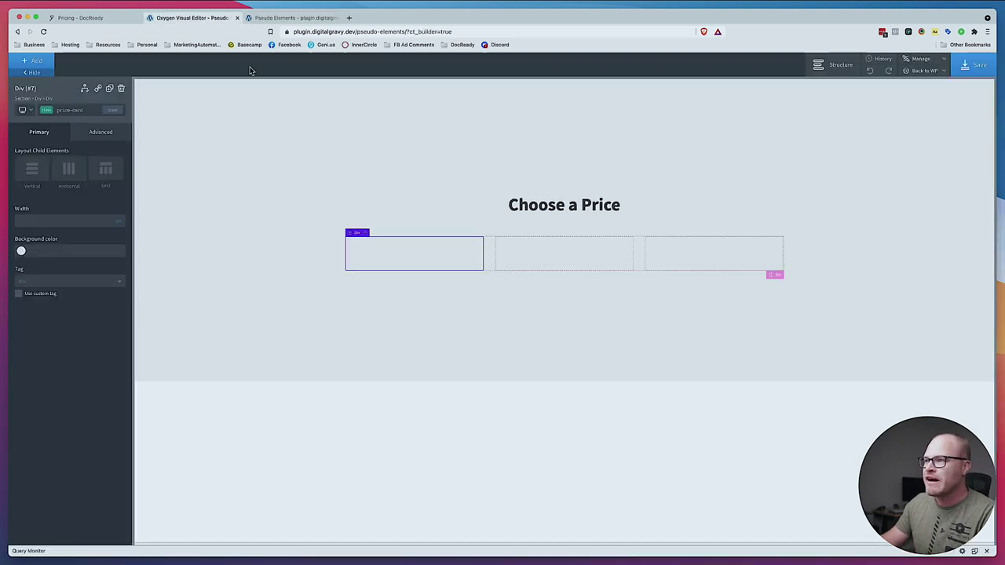
# Set the price-card class's background color to var(--shade-white)
pyautogui.click(87, 133)
pyautogui.click(63, 154)
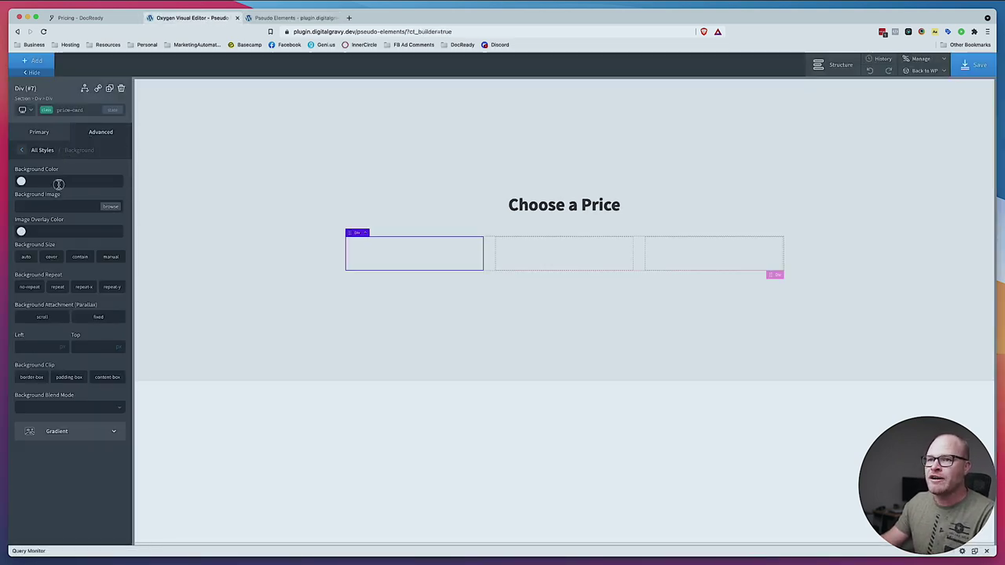
pyautogui.click(85, 183)
pyautogui.write('var(')
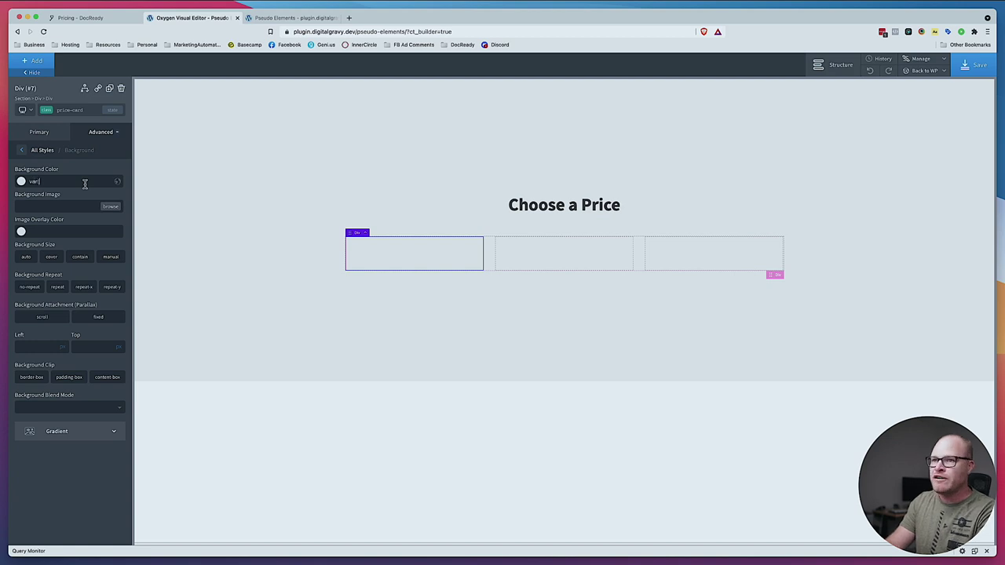
pyautogui.write('--shade-white)')
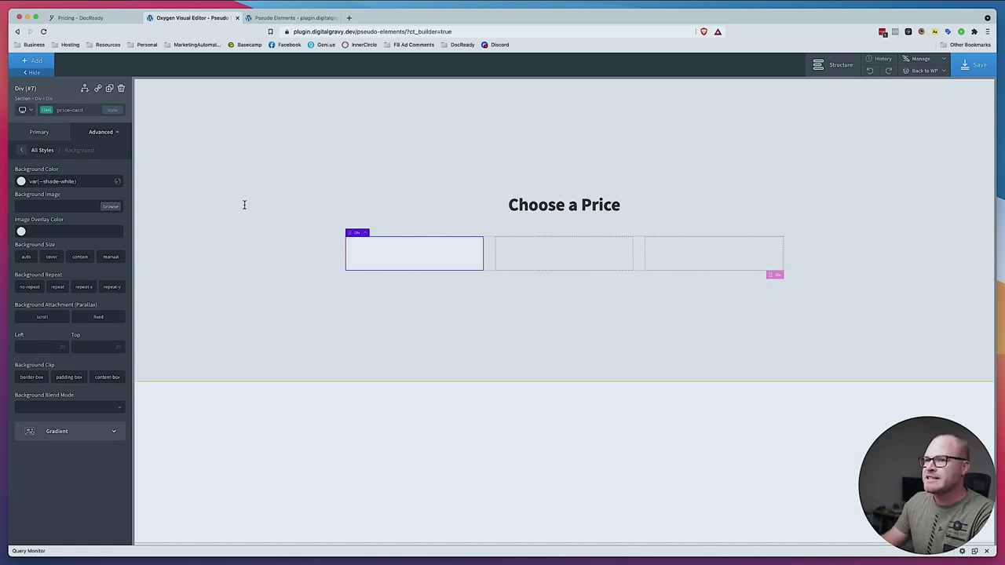
# Set the price-card class's border radius to var(--radius-m)
pyautogui.click(118, 131)
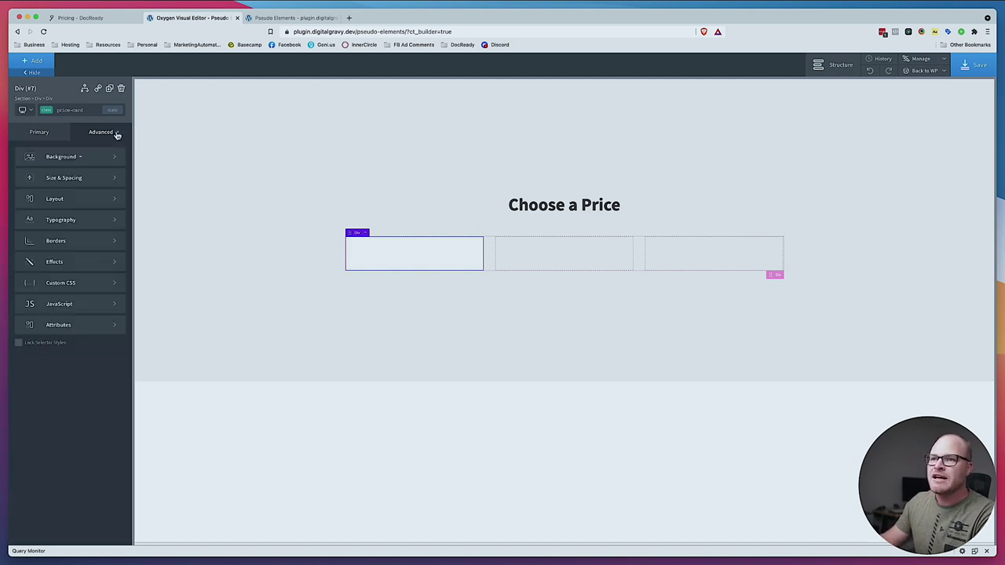
pyautogui.click(80, 239)
pyautogui.moveTo(120, 315)
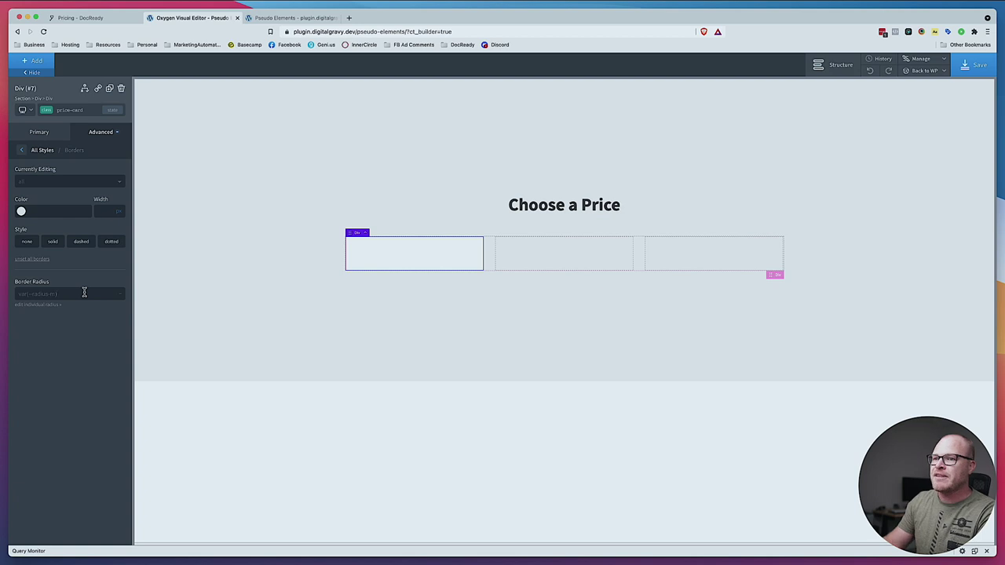
pyautogui.tripleClick(84, 293)
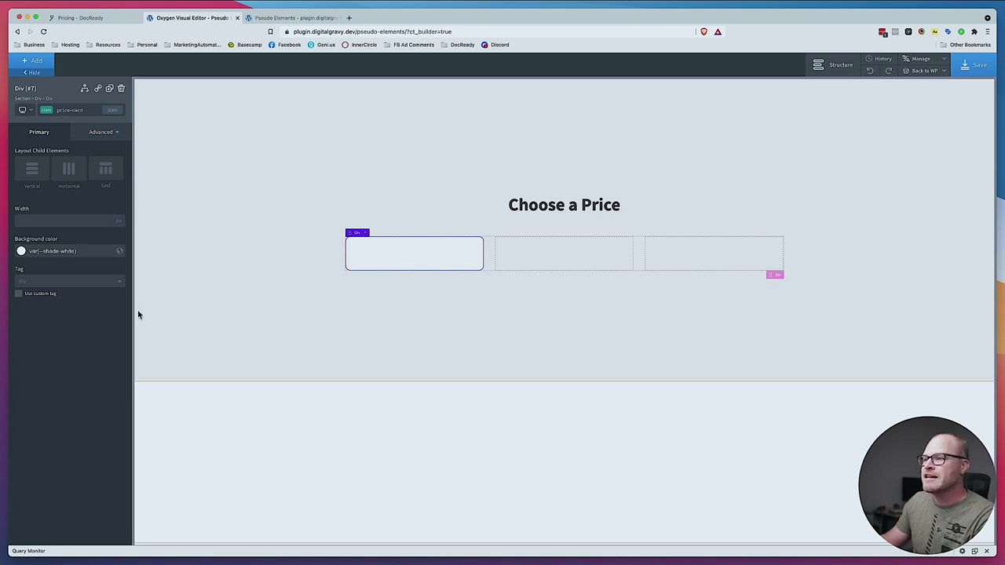
# Give the price-card class the same pad variable as padding on all four sides
pyautogui.click(94, 132)
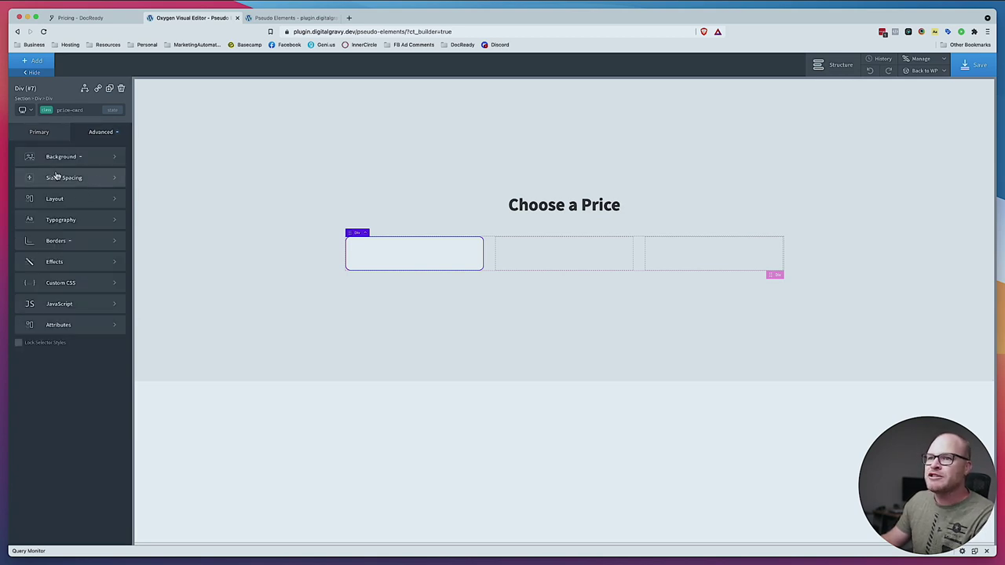
pyautogui.click(56, 176)
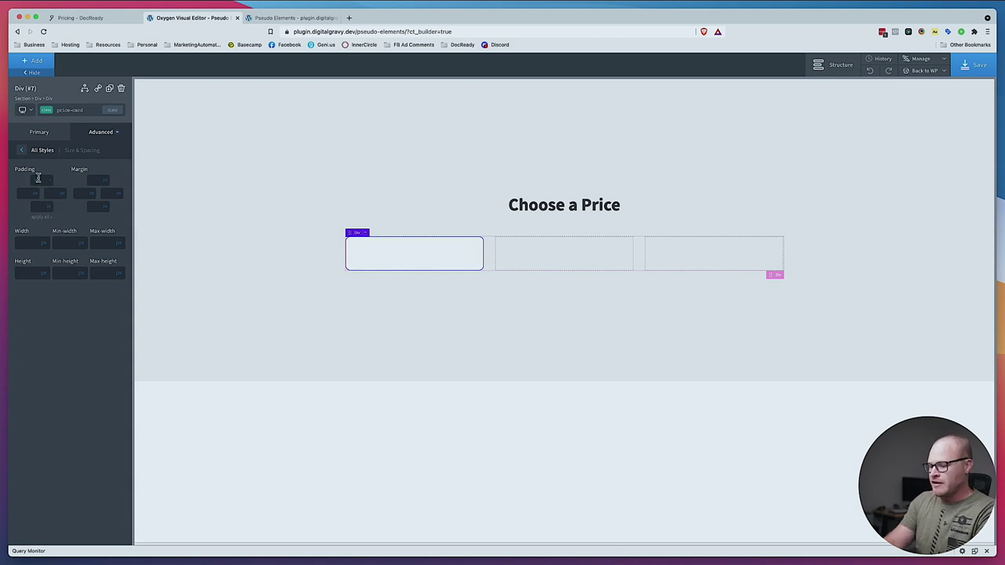
pyautogui.click(38, 178)
pyautogui.press('super+v')
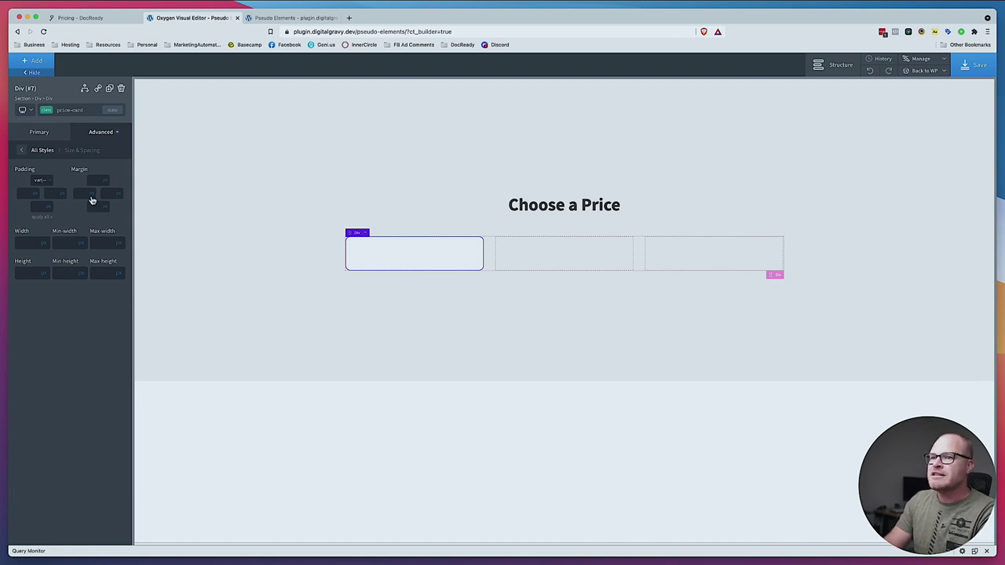
pyautogui.write(')')
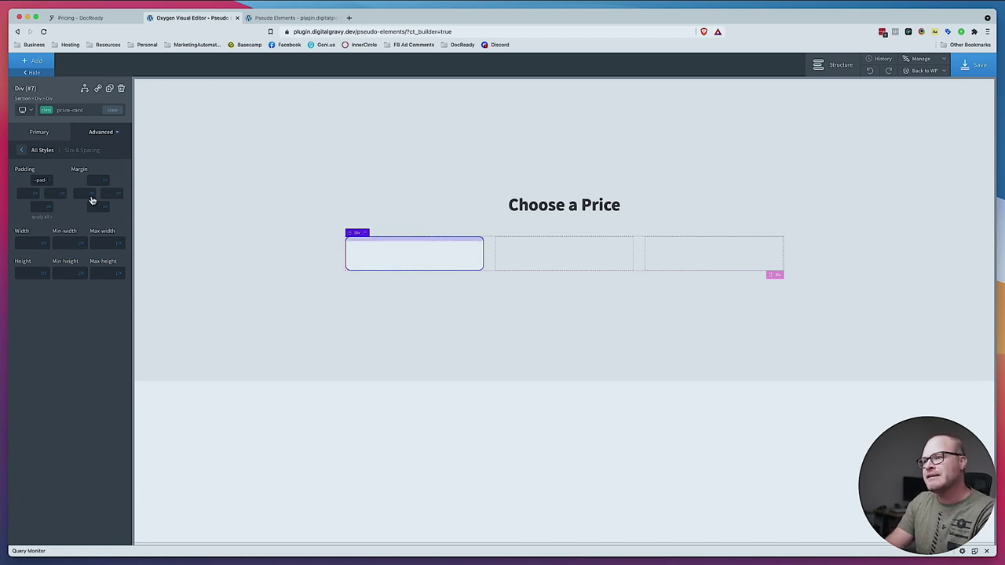
pyautogui.press('Return')
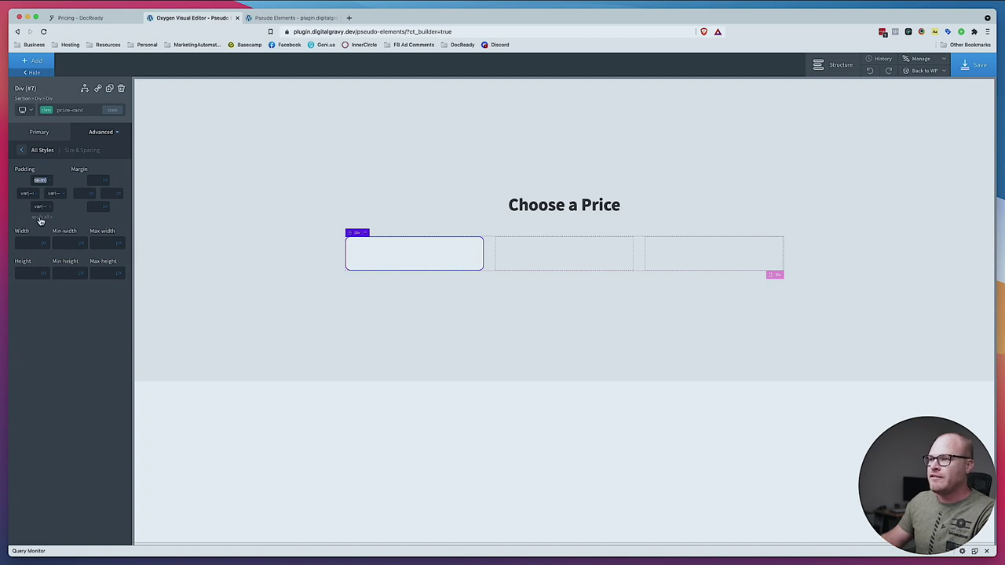
# Examine the plan cards on the DocReady pricing page as a reference and return to the Oxygen editor
pyautogui.click(36, 61)
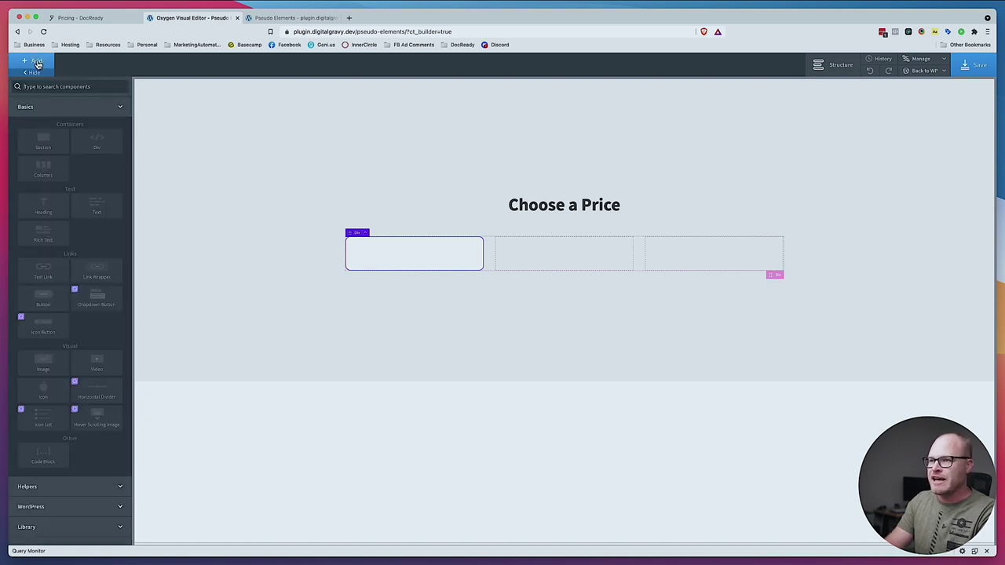
pyautogui.click(79, 17)
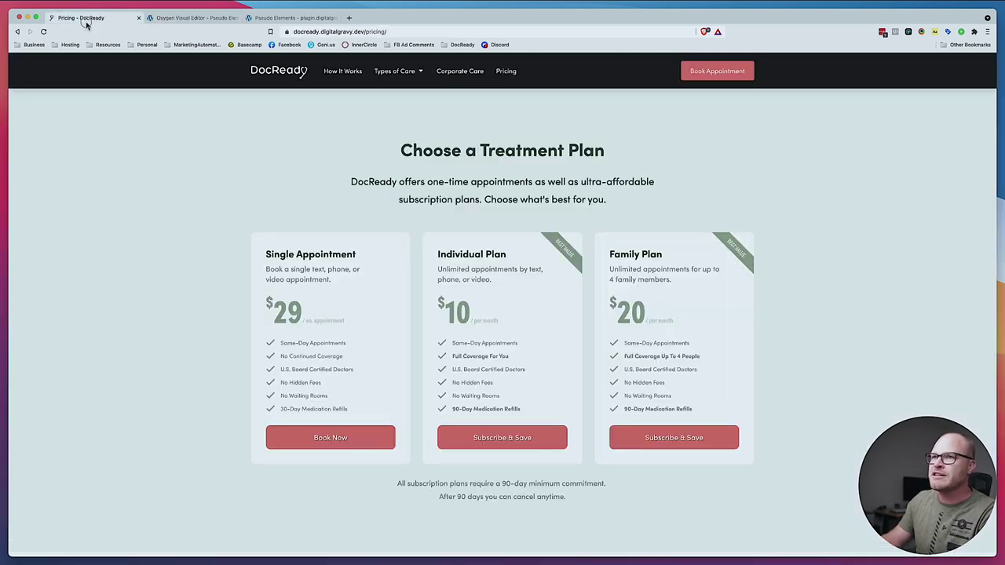
pyautogui.click(197, 17)
# Add a heading inside the first price card and set its tag to h2
pyautogui.click(34, 63)
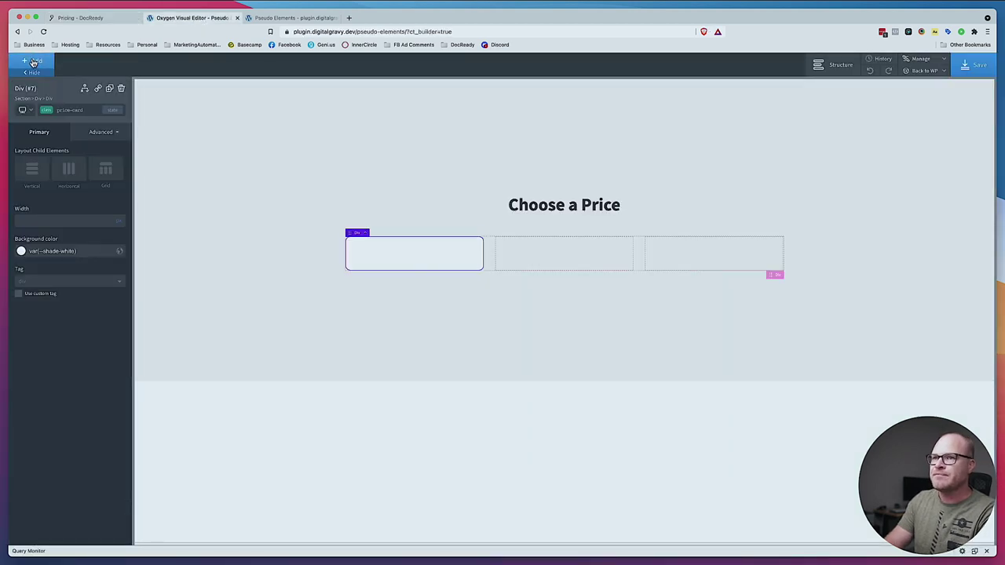
pyautogui.click(34, 63)
pyautogui.click(43, 88)
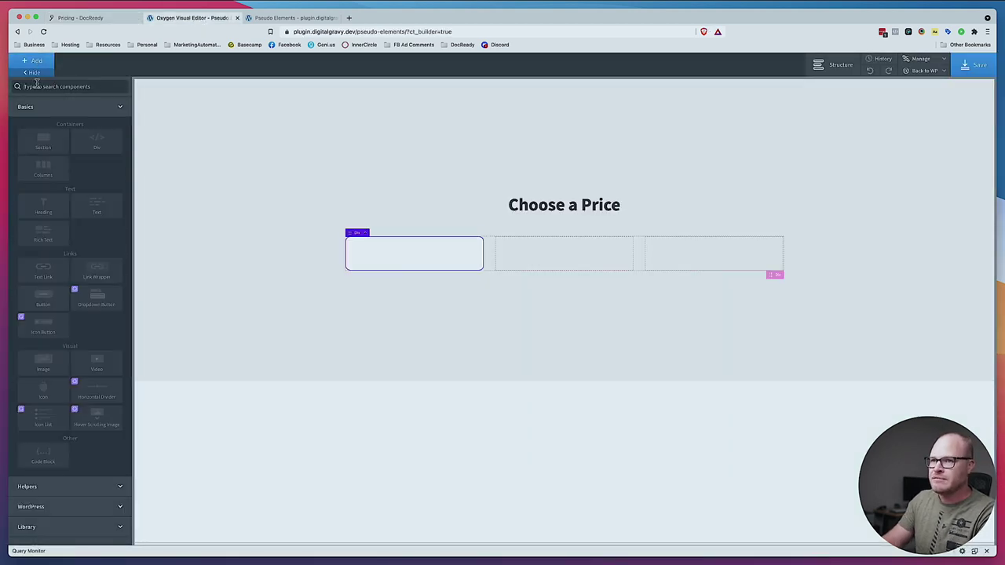
pyautogui.write('head')
pyautogui.click(43, 112)
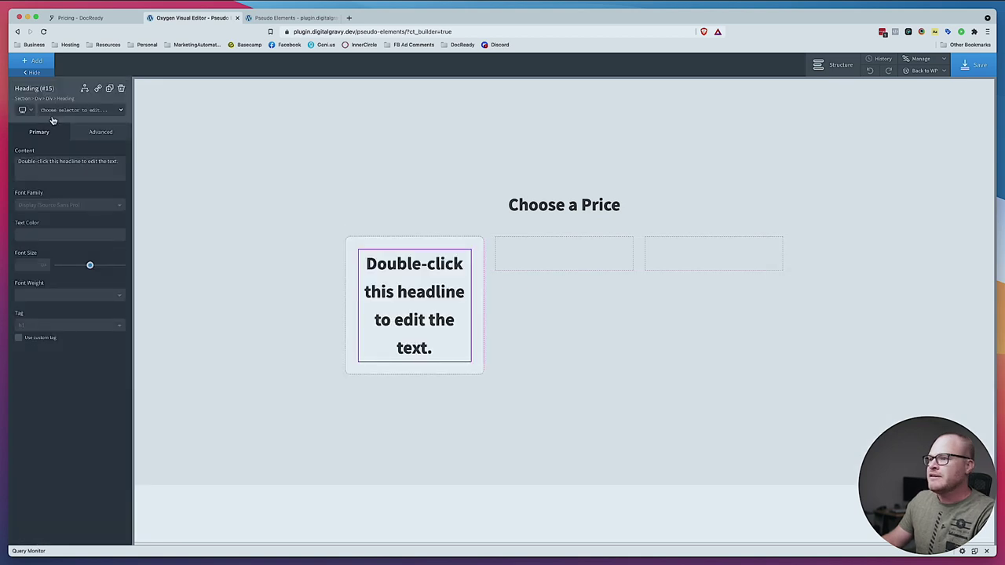
pyautogui.click(63, 328)
pyautogui.click(59, 350)
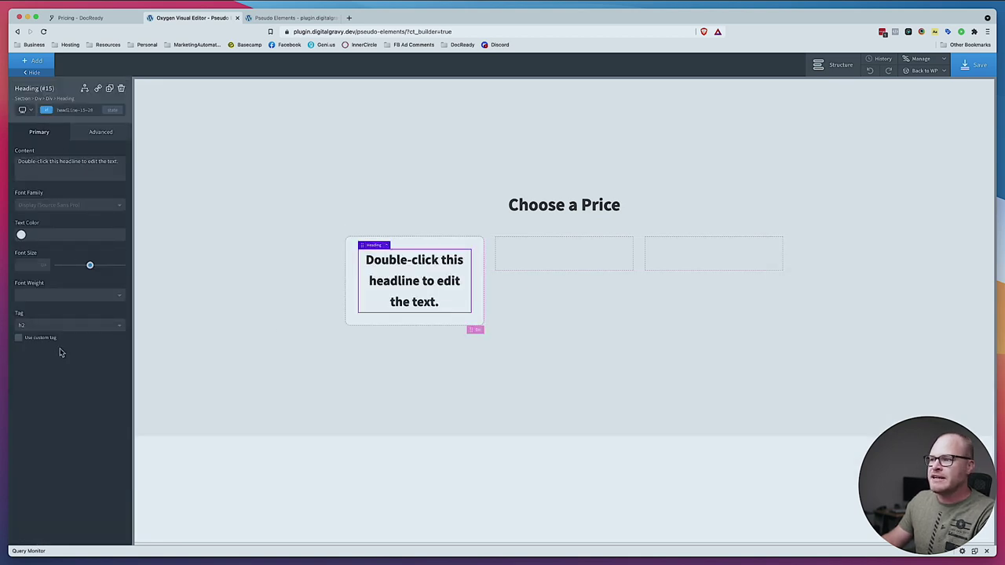
# Set the price-card class to lay out its child elements vertically
pyautogui.click(447, 242)
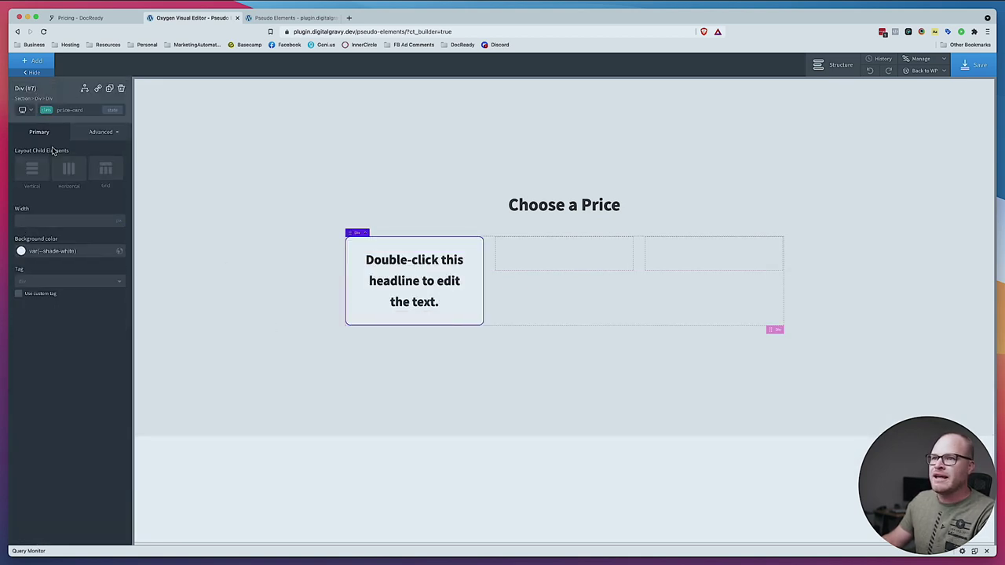
pyautogui.click(35, 173)
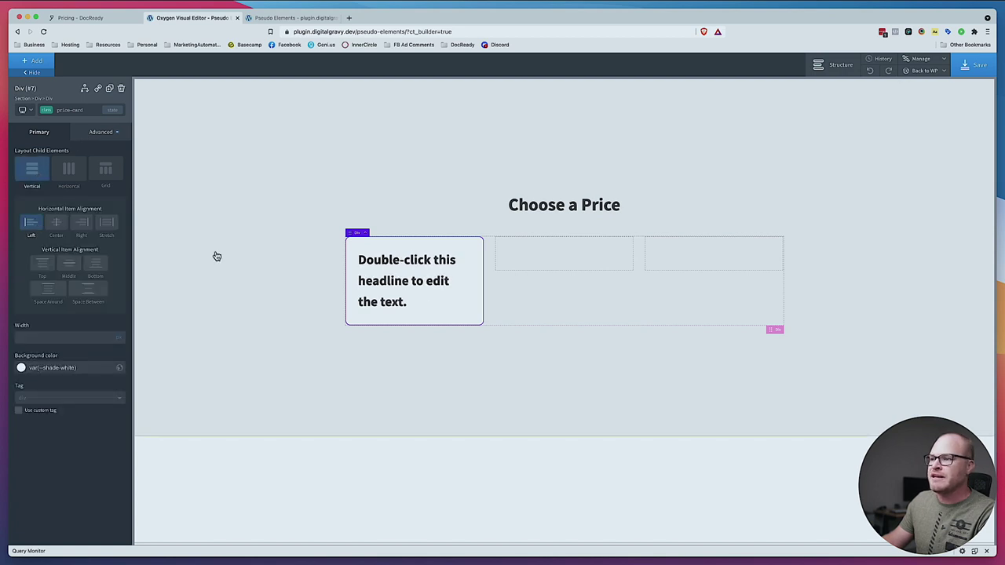
# Assign a new class named price-card__heading to the heading inside the first card
pyautogui.click(383, 276)
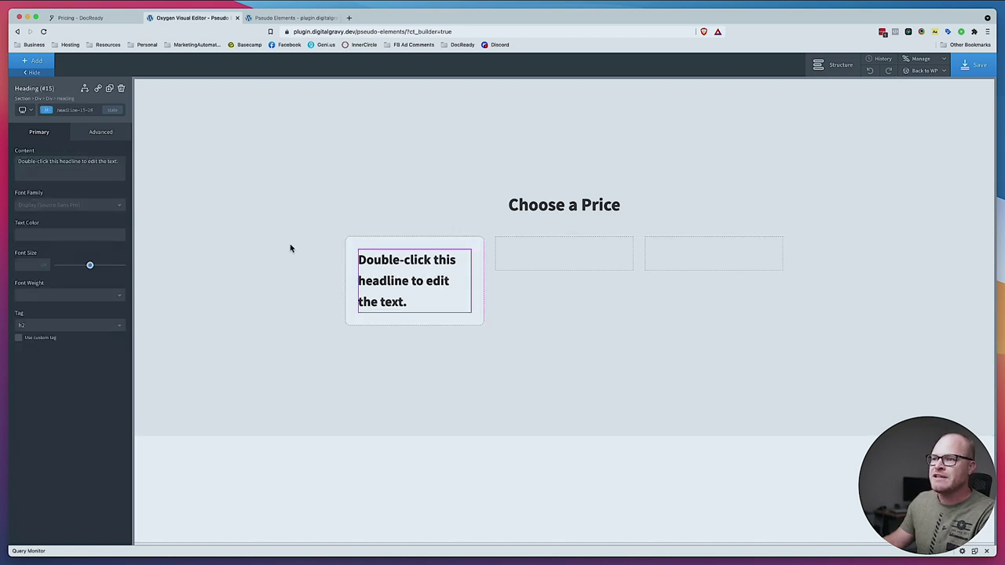
pyautogui.click(72, 110)
pyautogui.write('p')
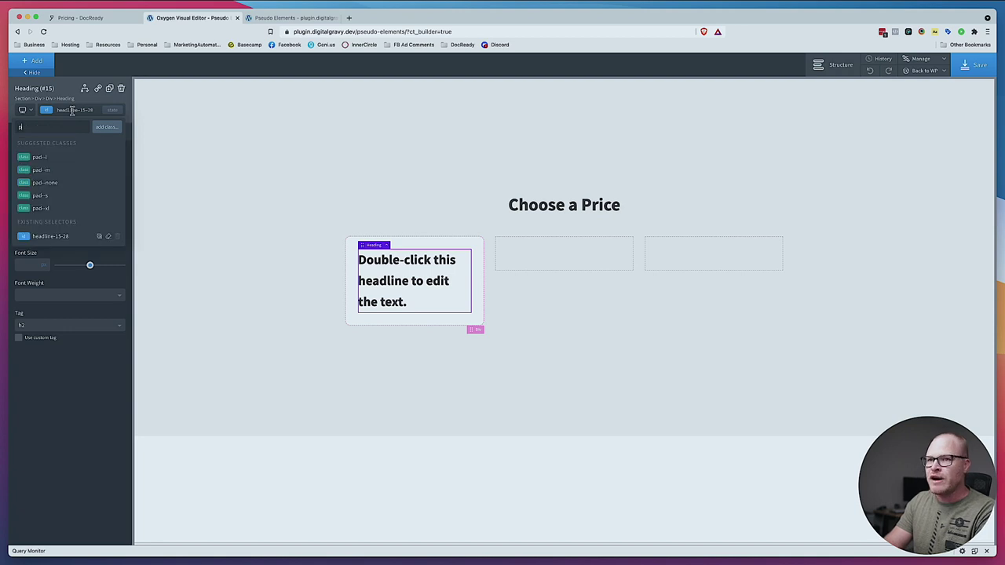
pyautogui.write('rice-card')
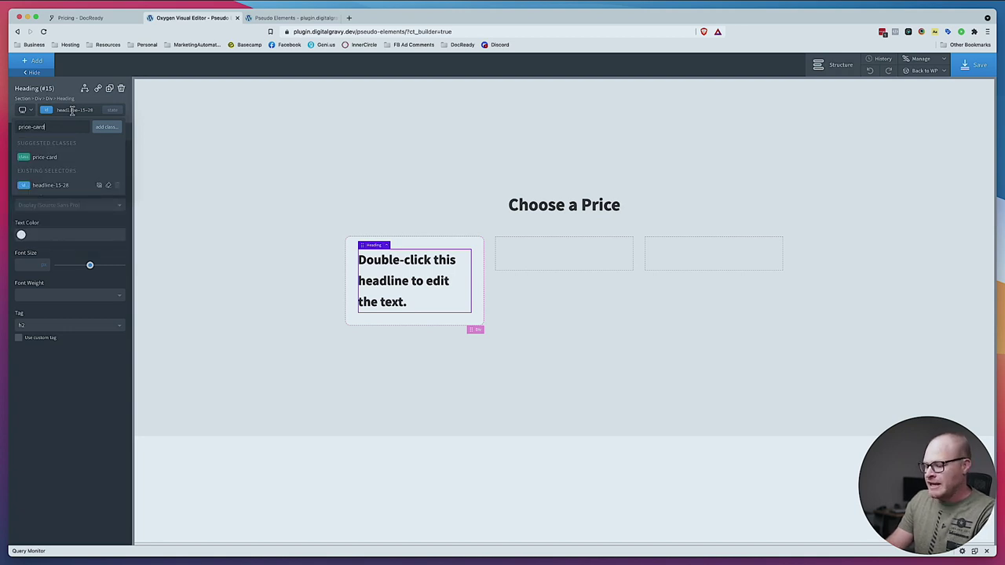
pyautogui.write('_')
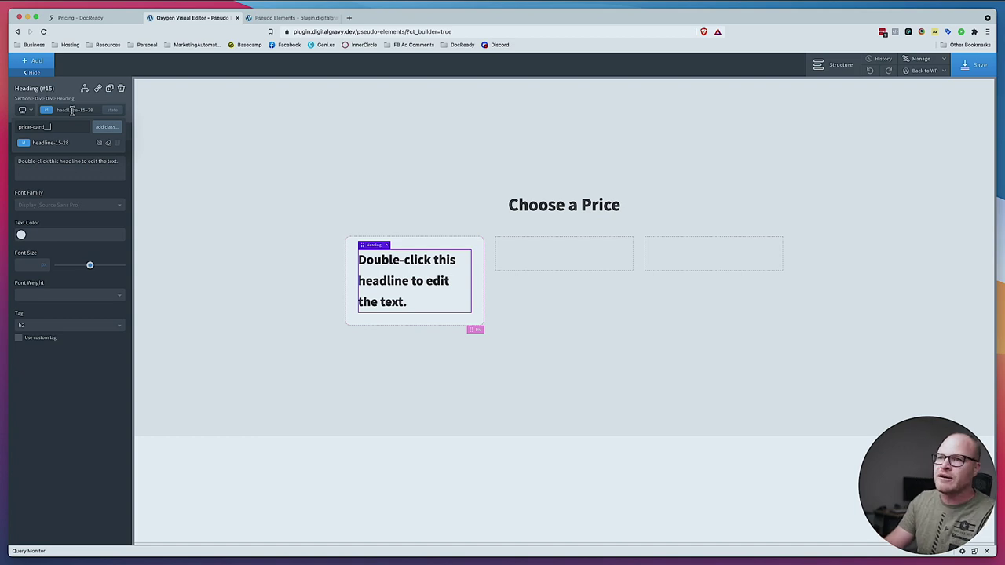
pyautogui.write('_heading')
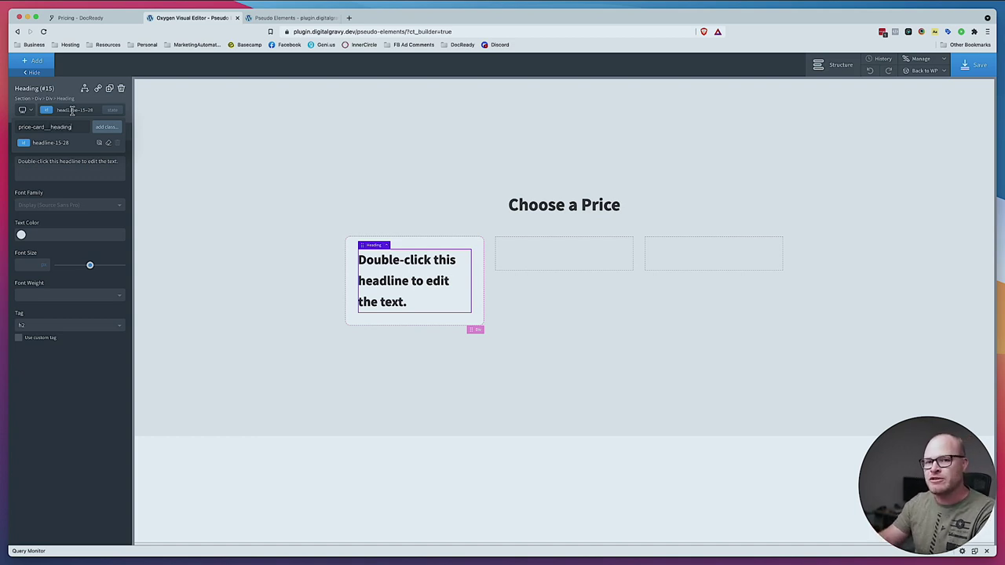
pyautogui.press('Return')
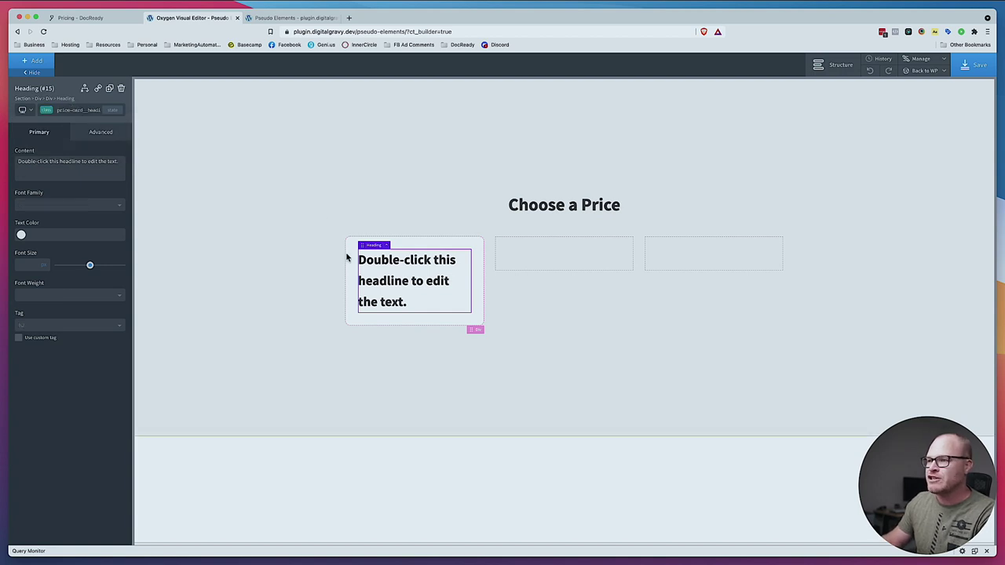
# Set the price-card__heading class's line height to 1.2
pyautogui.click(91, 131)
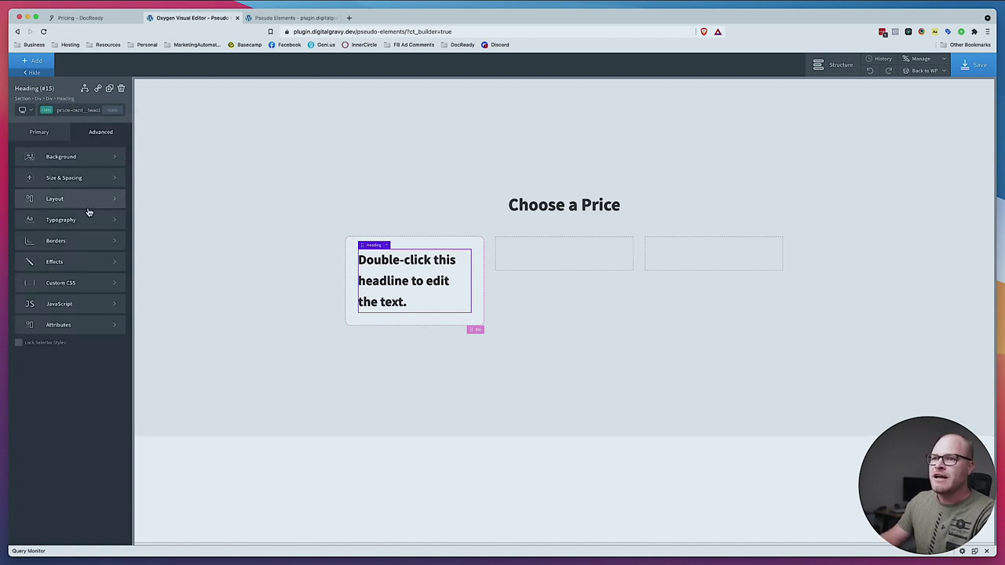
pyautogui.click(87, 220)
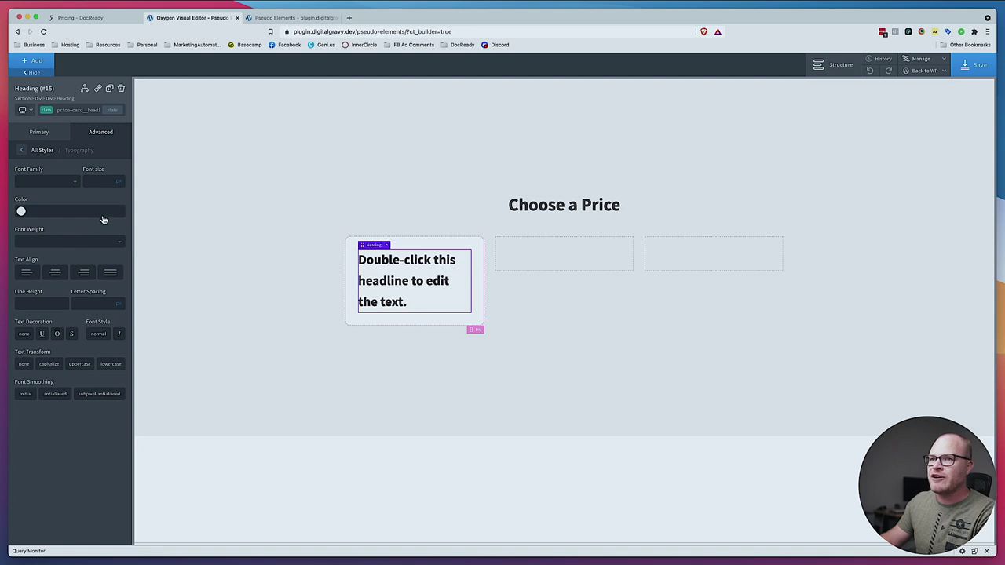
pyautogui.click(42, 306)
pyautogui.write('1.2')
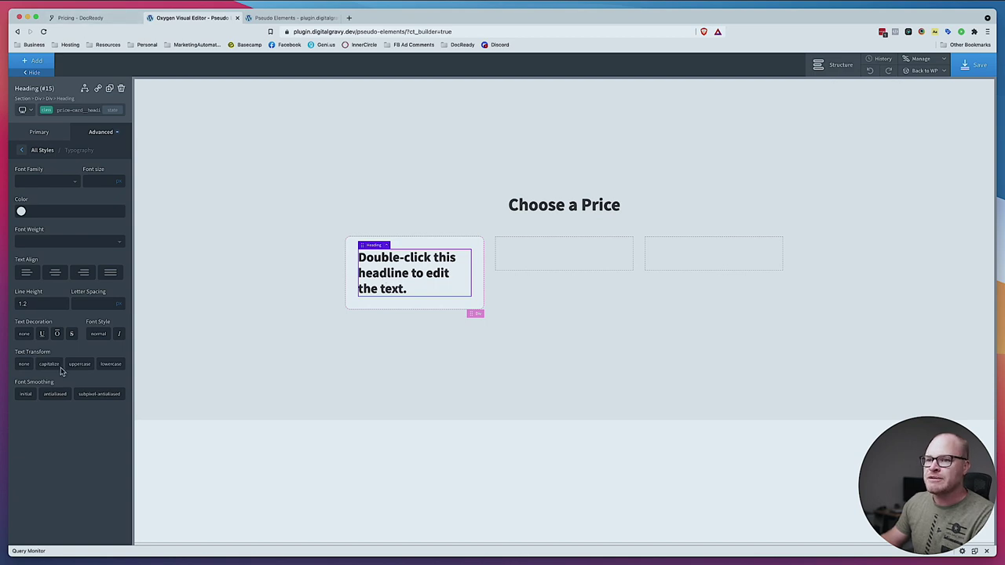
# Change the card heading's tag to h3
pyautogui.click(47, 132)
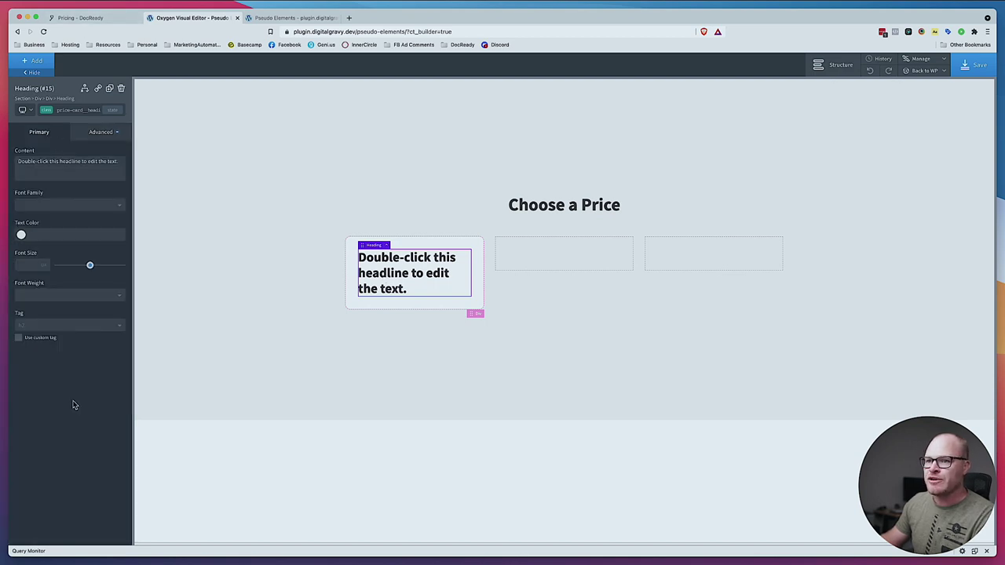
pyautogui.click(69, 325)
pyautogui.click(69, 365)
# Check the DocReady pricing page for the first plan's title and change the card heading's text to "Single Appointment"
pyautogui.click(292, 17)
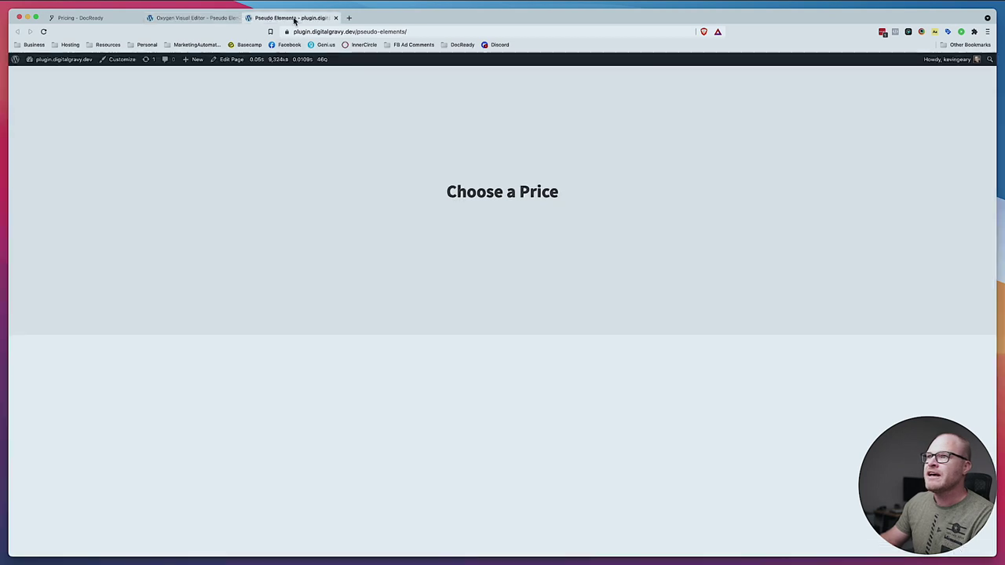
pyautogui.click(110, 17)
pyautogui.click(188, 17)
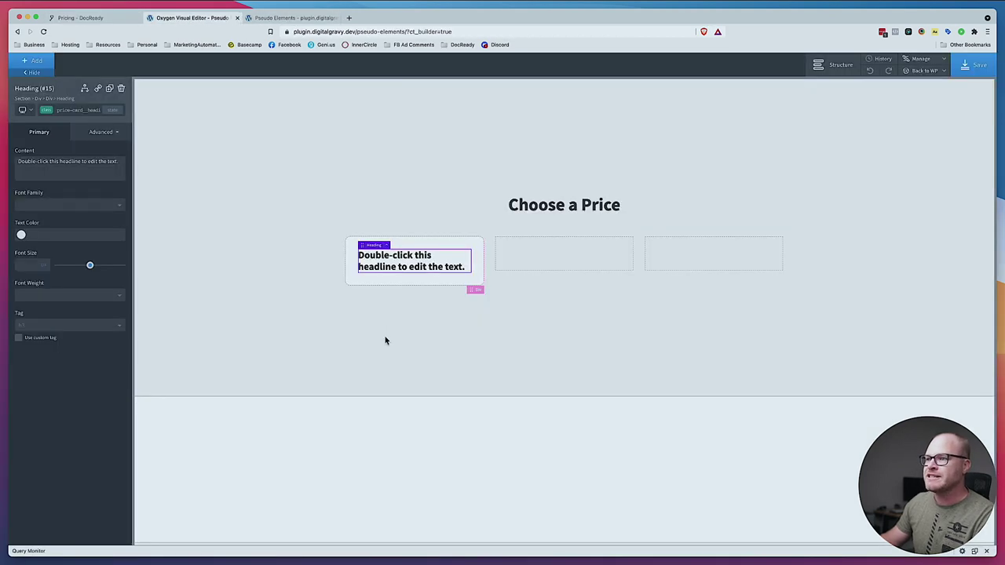
pyautogui.doubleClick(409, 267)
pyautogui.write('Single Appointment')
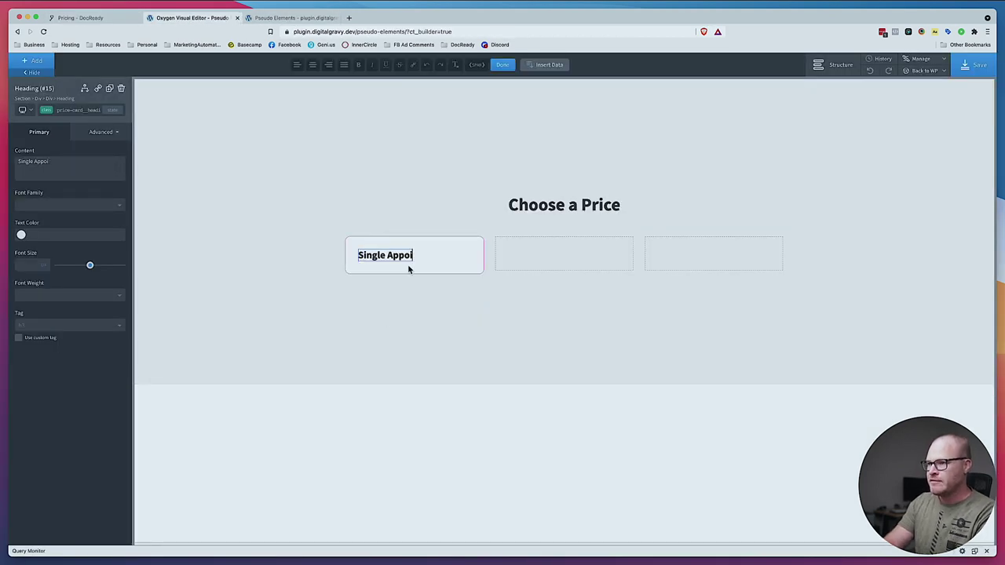
# Check the plan card on the DocReady pricing page and add a text element below the Single Appointment heading
pyautogui.click(90, 17)
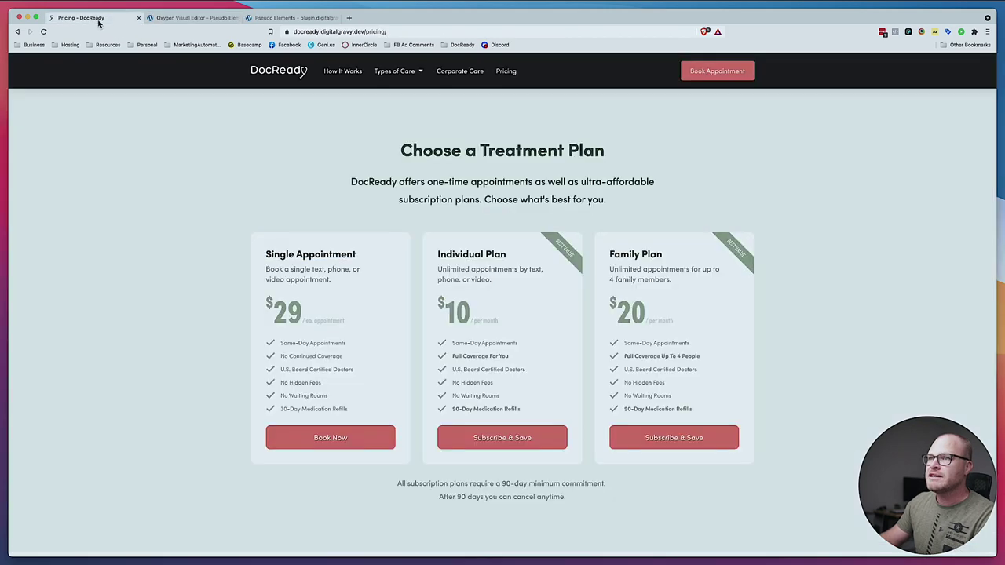
pyautogui.click(192, 18)
pyautogui.click(39, 62)
pyautogui.write('text')
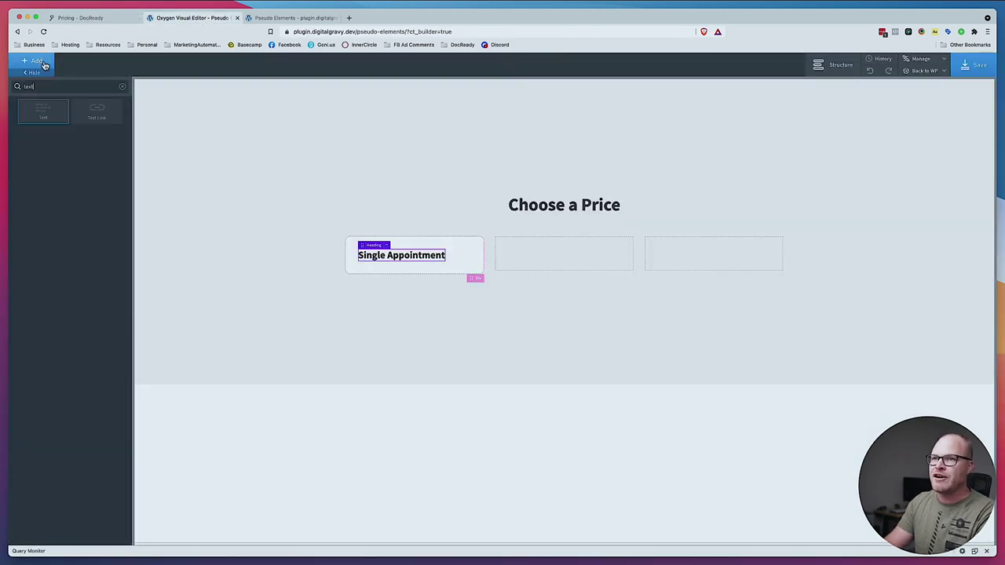
pyautogui.click(96, 140)
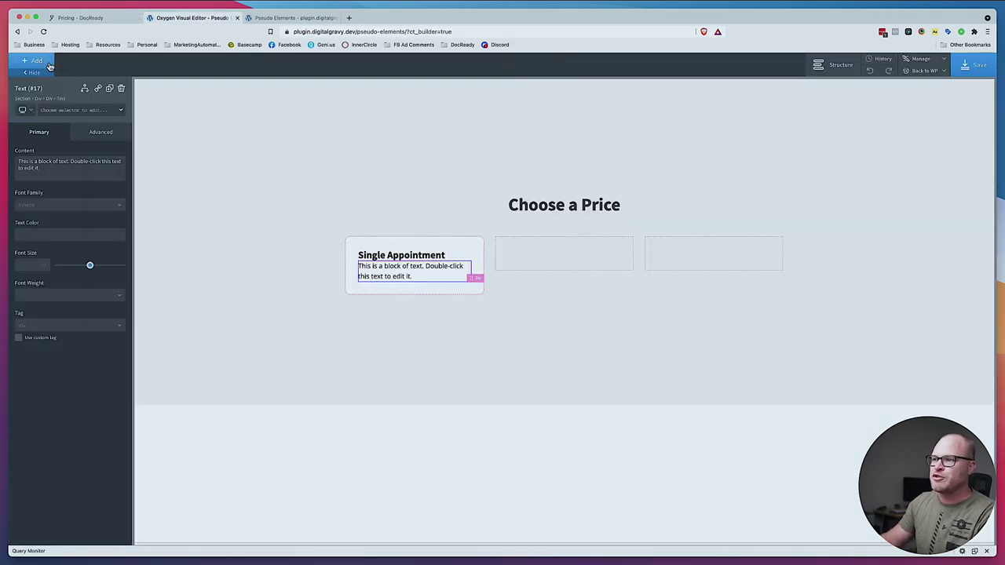
# Assign a new class named price-card__description to the text element in the card
pyautogui.click(67, 112)
pyautogui.write('price-card')
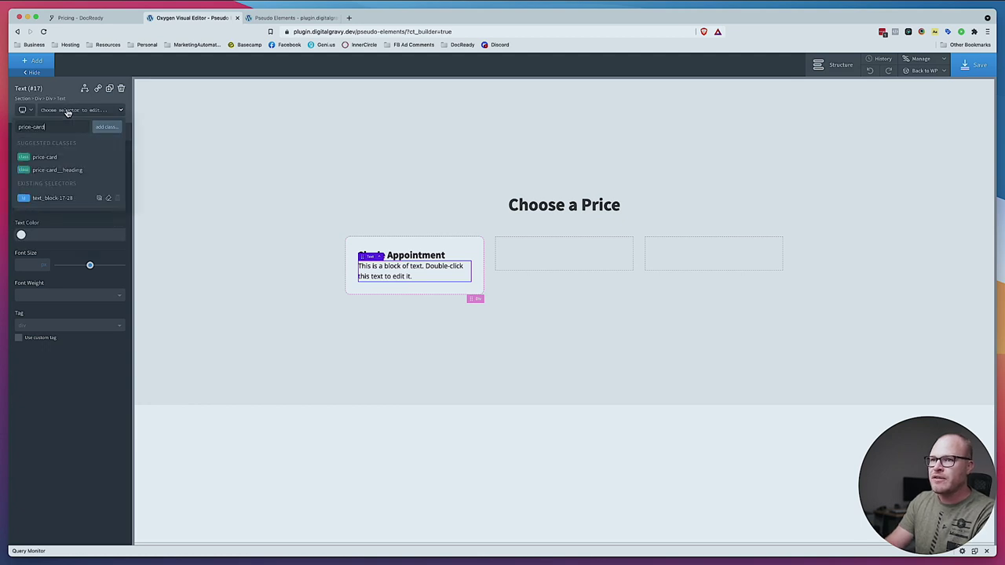
pyautogui.write('__description')
pyautogui.press('Return')
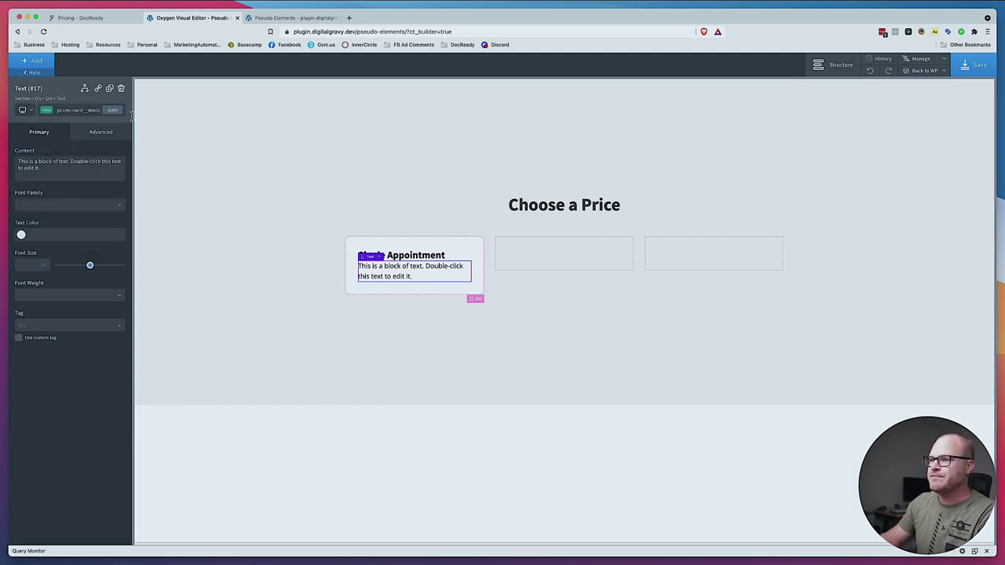
# Give the price-card__heading class a bottom margin that uses a space variable
pyautogui.click(440, 259)
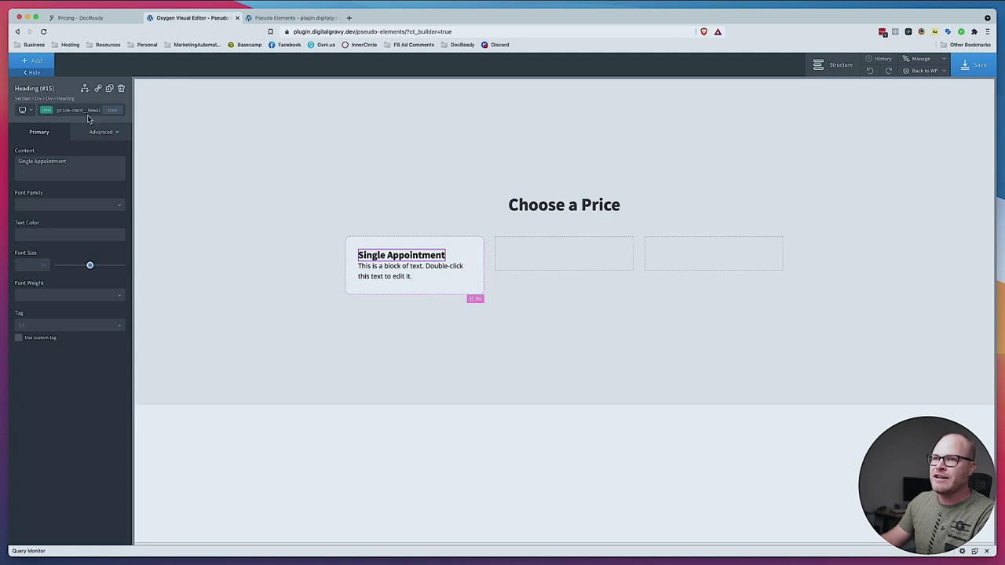
pyautogui.click(98, 132)
pyautogui.click(71, 177)
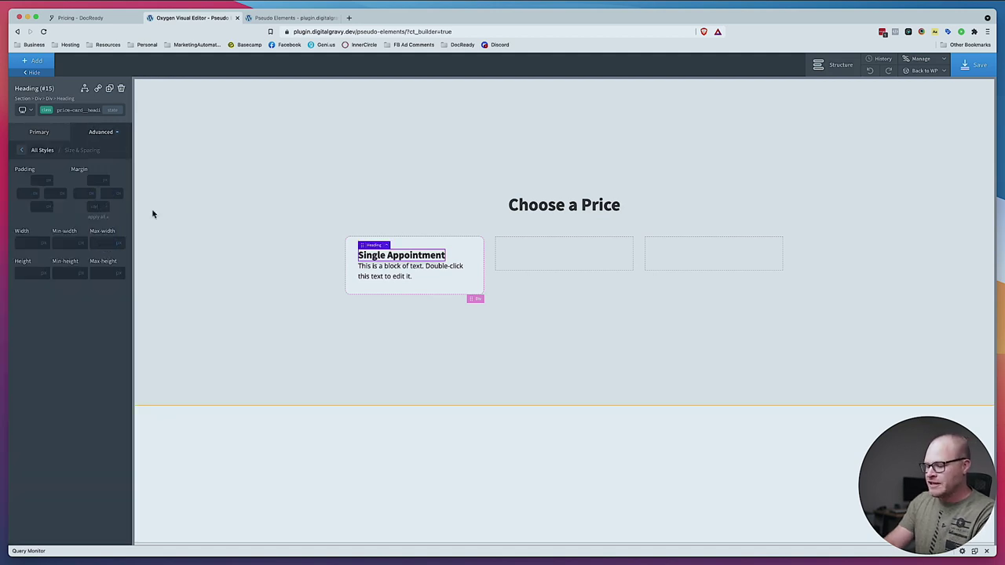
pyautogui.write('var(--')
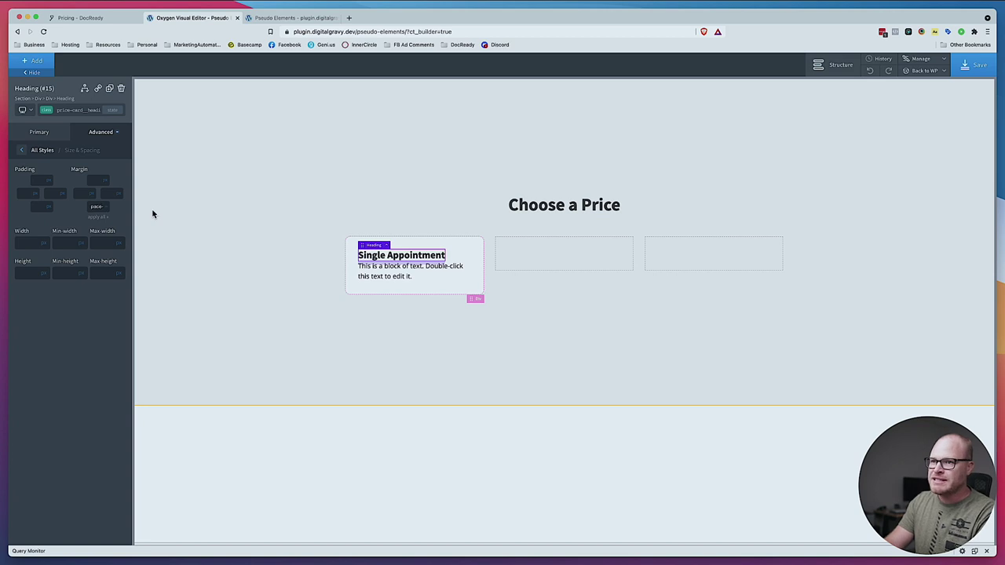
pyautogui.write('space-')
pyautogui.click(240, 220)
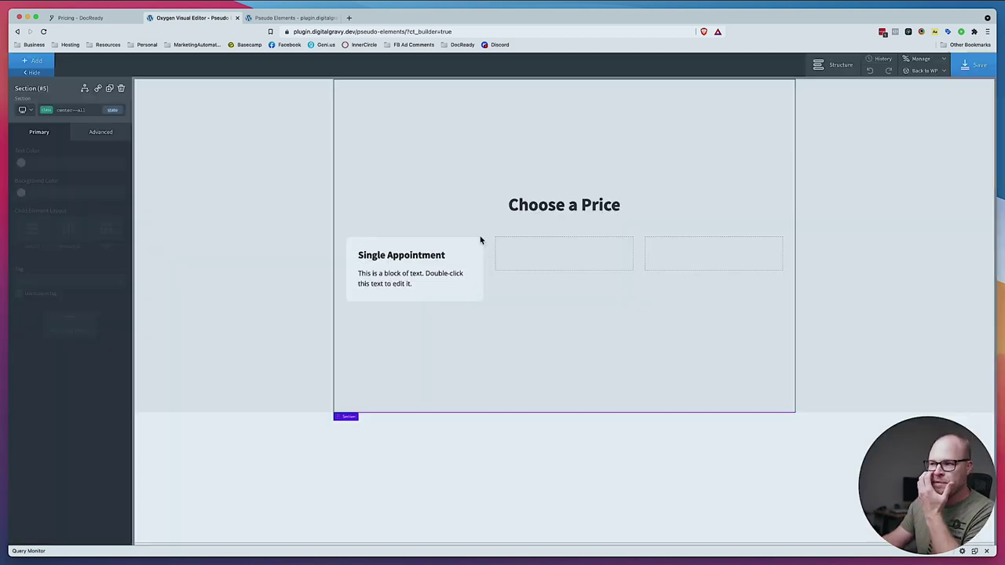
pyautogui.click(921, 59)
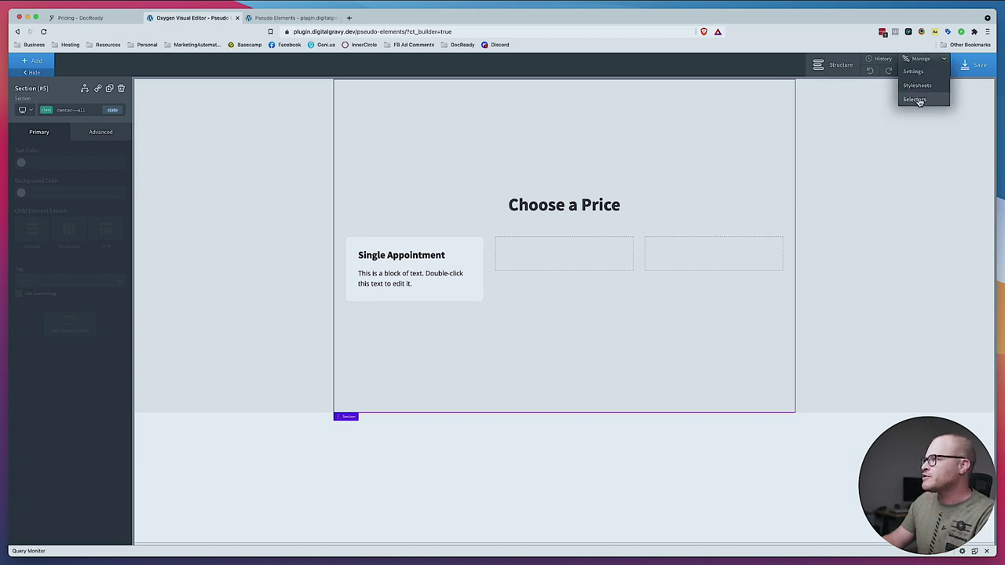
pyautogui.click(913, 71)
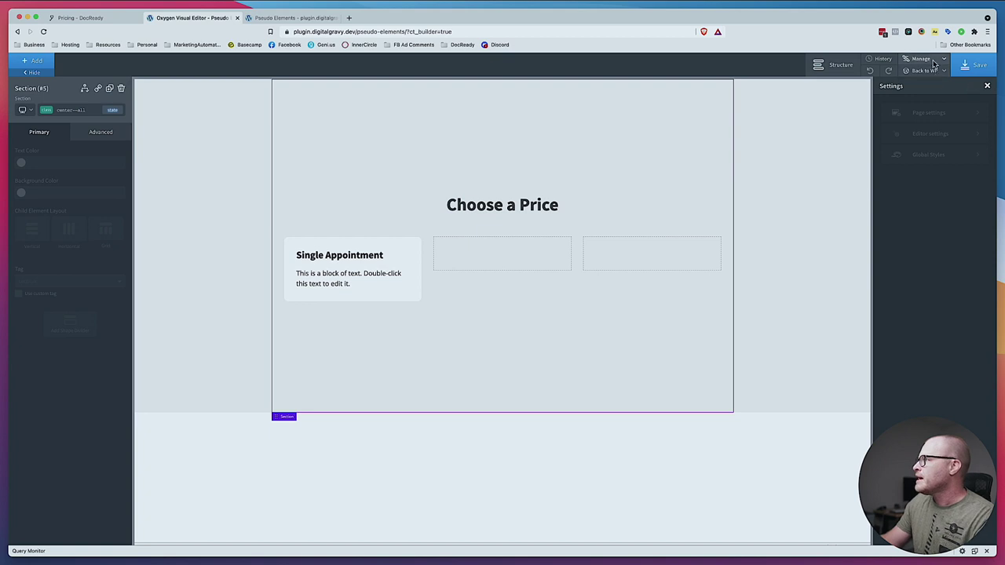
pyautogui.click(987, 85)
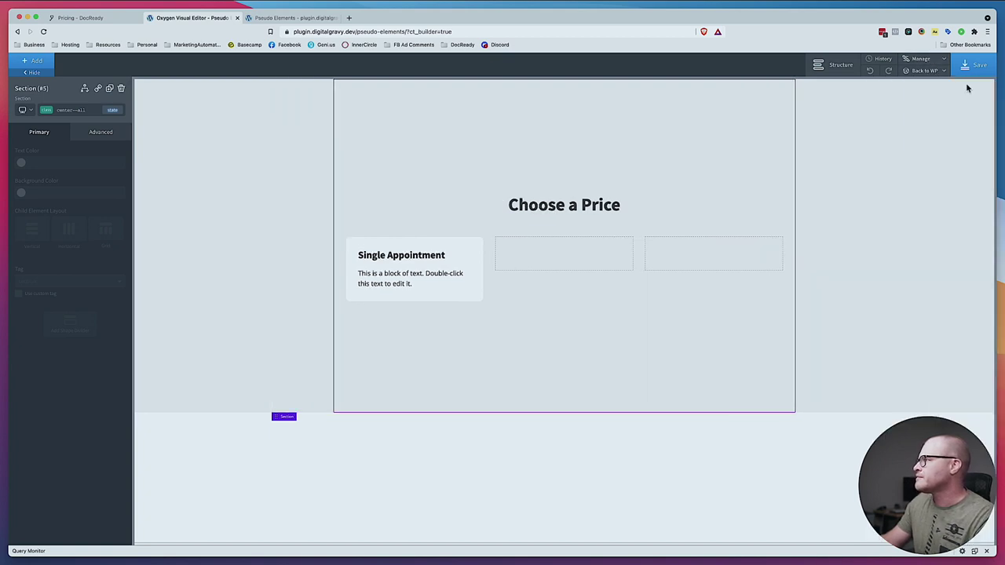
pyautogui.click(924, 62)
pyautogui.click(915, 71)
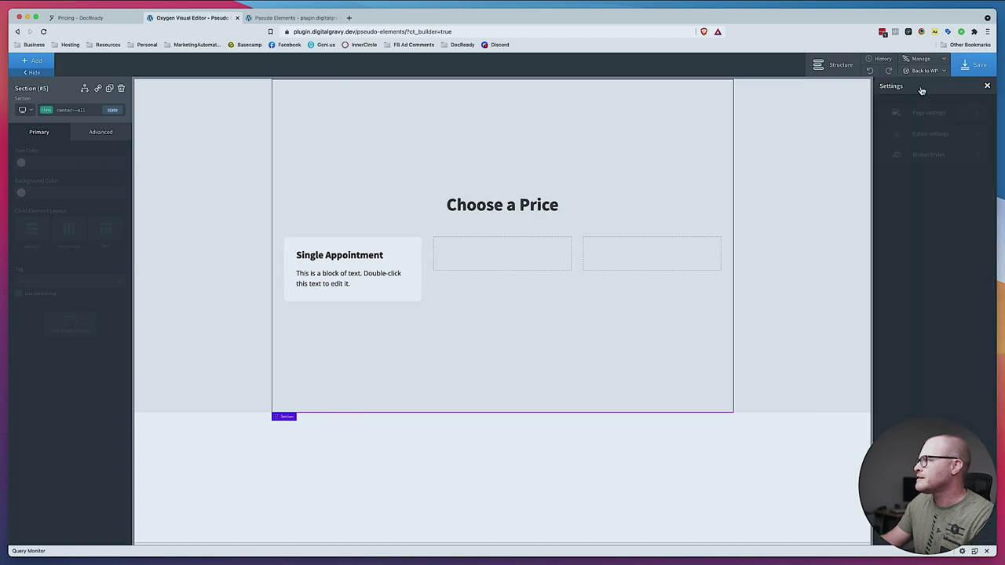
pyautogui.click(988, 86)
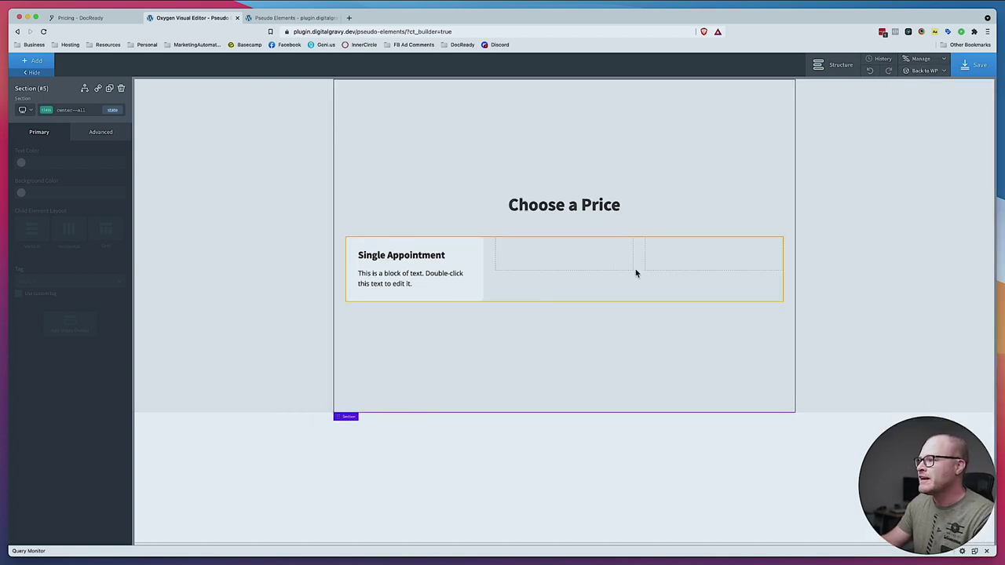
# Delete the empty div in the third column of the pricing grid
pyautogui.click(663, 261)
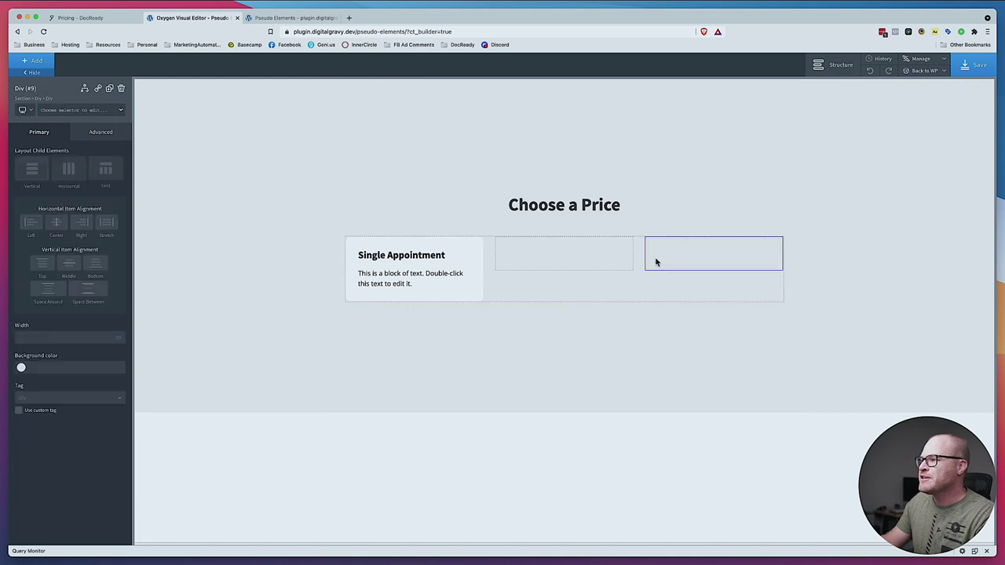
pyautogui.click(122, 88)
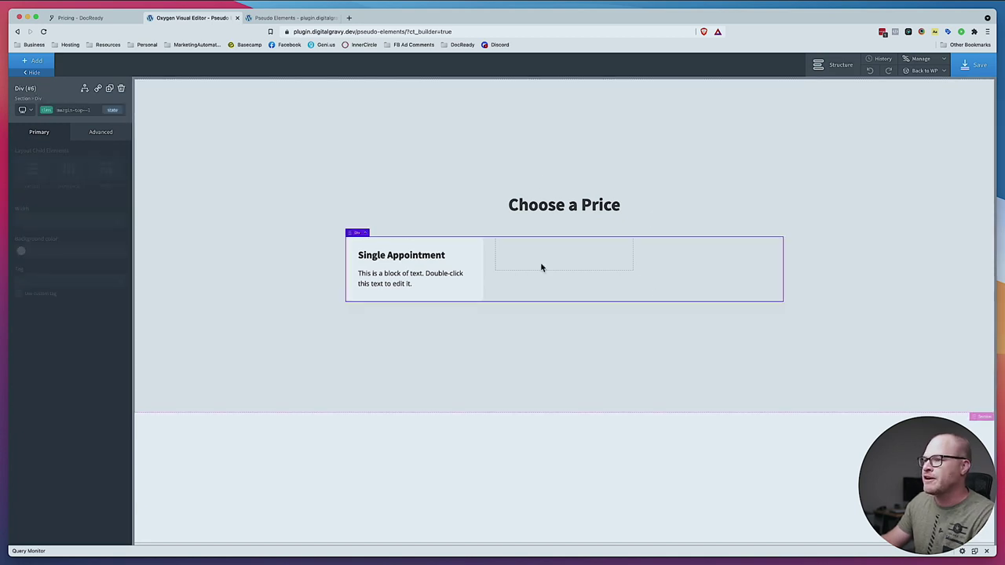
# Replace the three-column class on the pricing grid div with grid--2 and save the page
pyautogui.click(83, 111)
pyautogui.click(118, 160)
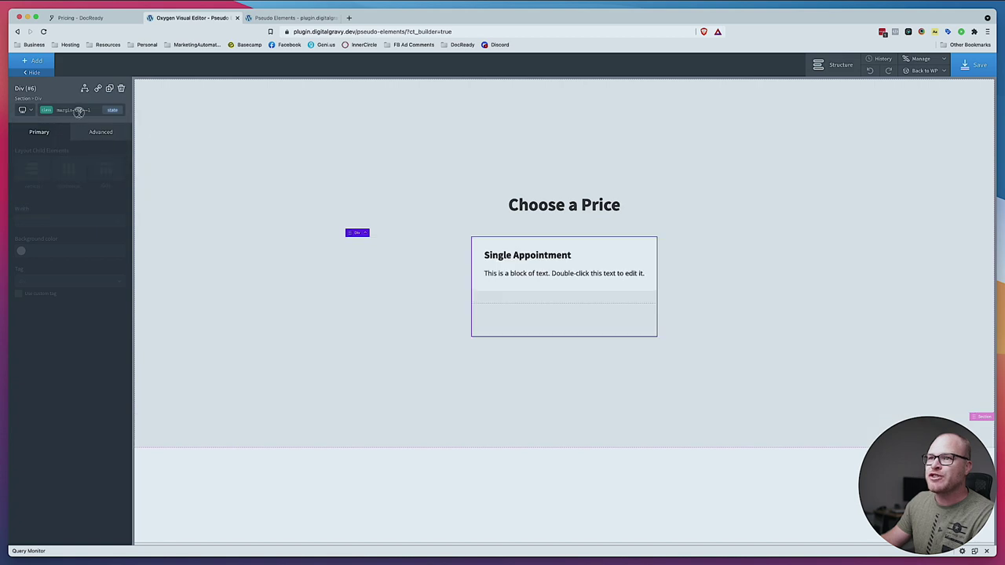
pyautogui.click(78, 111)
pyautogui.write('grid--2')
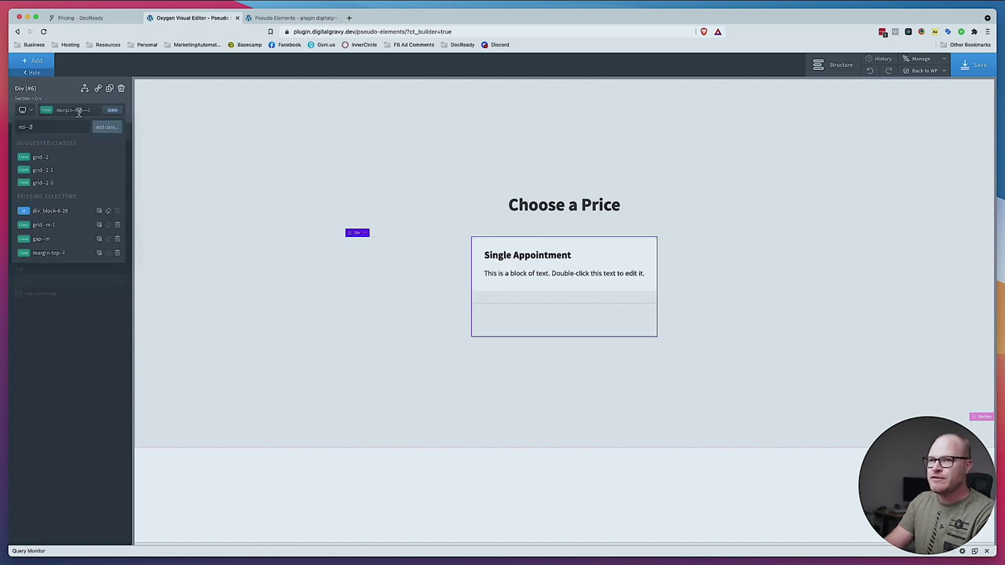
pyautogui.press('BackSpace')
pyautogui.press('BackSpace')
pyautogui.press('BackSpace')
pyautogui.press('BackSpace')
pyautogui.press('BackSpace')
pyautogui.press('BackSpace')
pyautogui.write('rid--2')
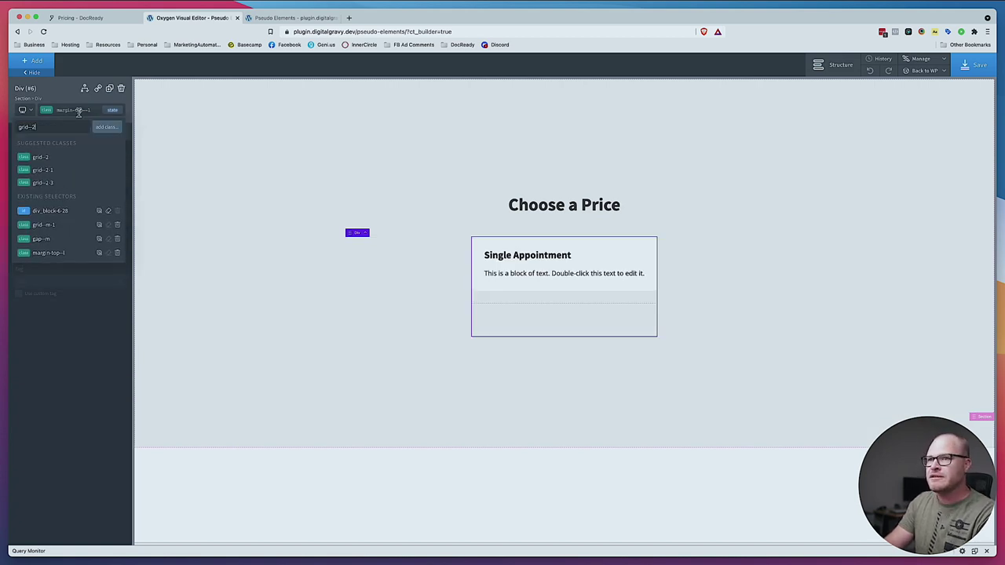
pyautogui.press('Return')
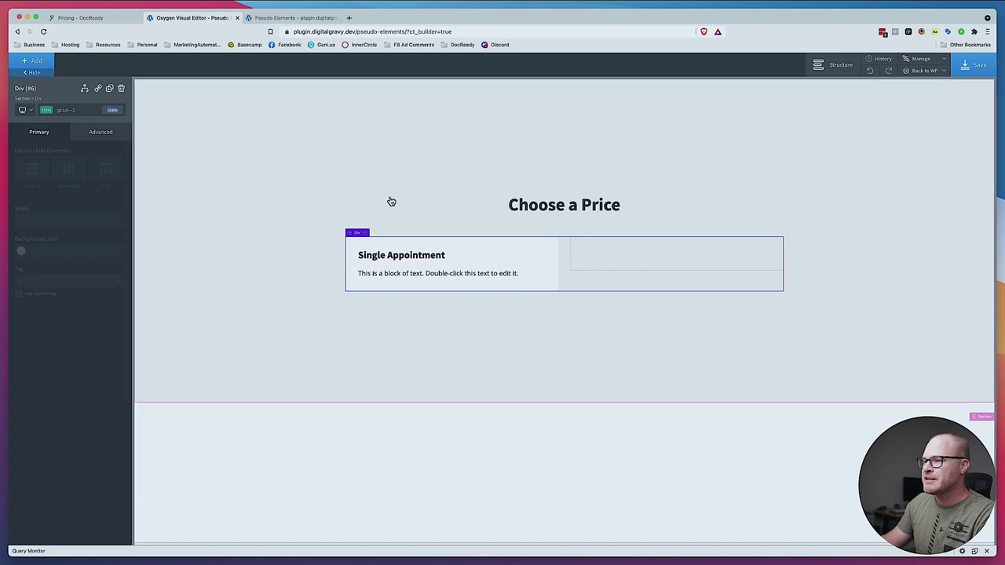
pyautogui.click(974, 65)
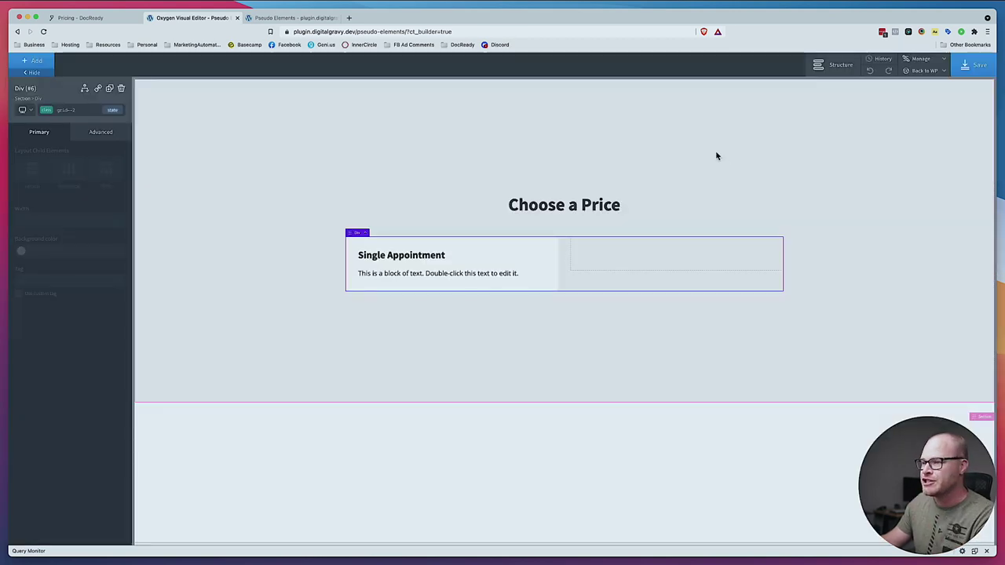
# Add the stretch class to the div that holds the two pricing columns
pyautogui.click(855, 176)
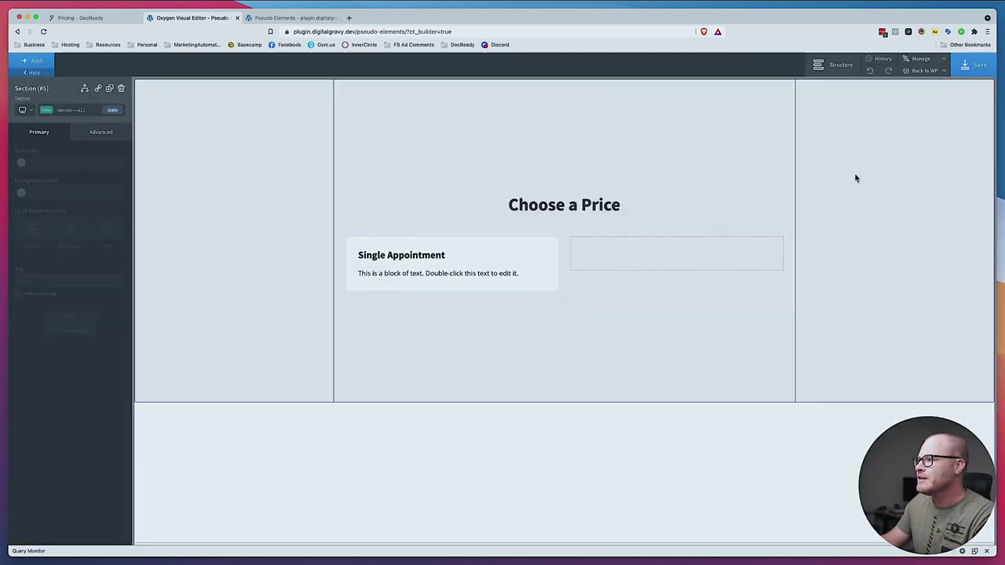
pyautogui.click(589, 281)
pyautogui.click(96, 116)
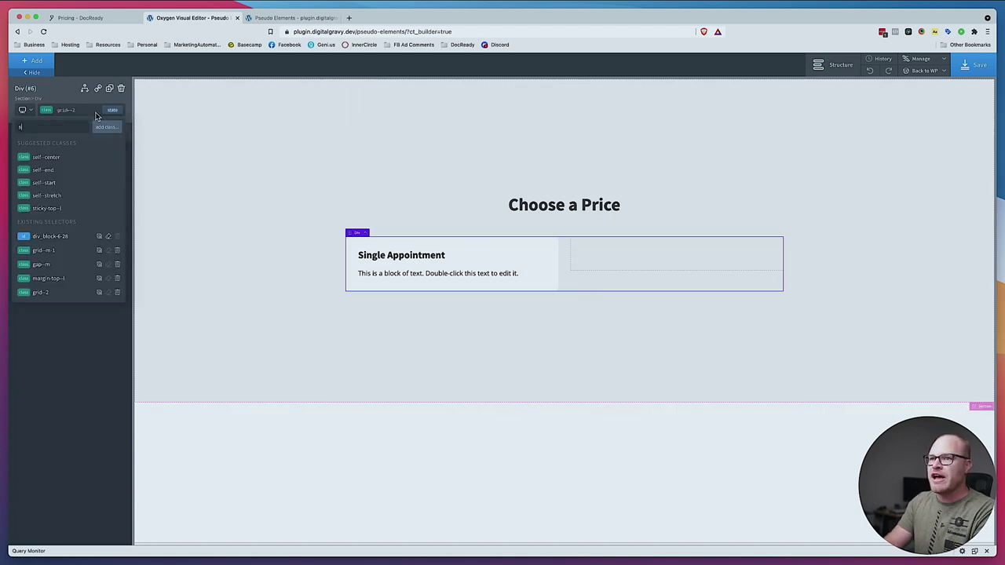
pyautogui.write('stretch')
pyautogui.click(73, 157)
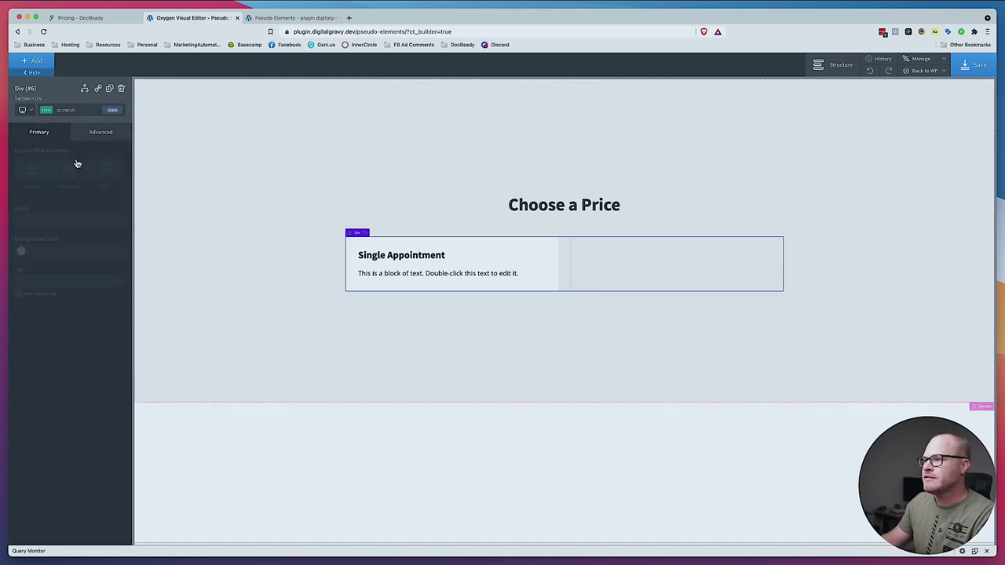
# Replace the card's placeholder description with "Book a single text, phone, or video appointment." copied from the DocReady pricing page
pyautogui.click(544, 257)
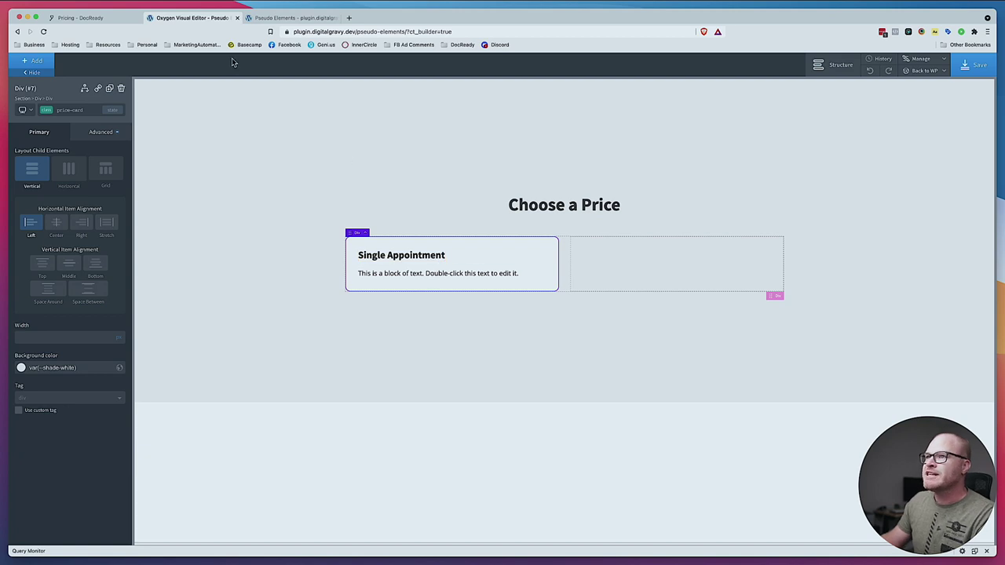
pyautogui.click(86, 18)
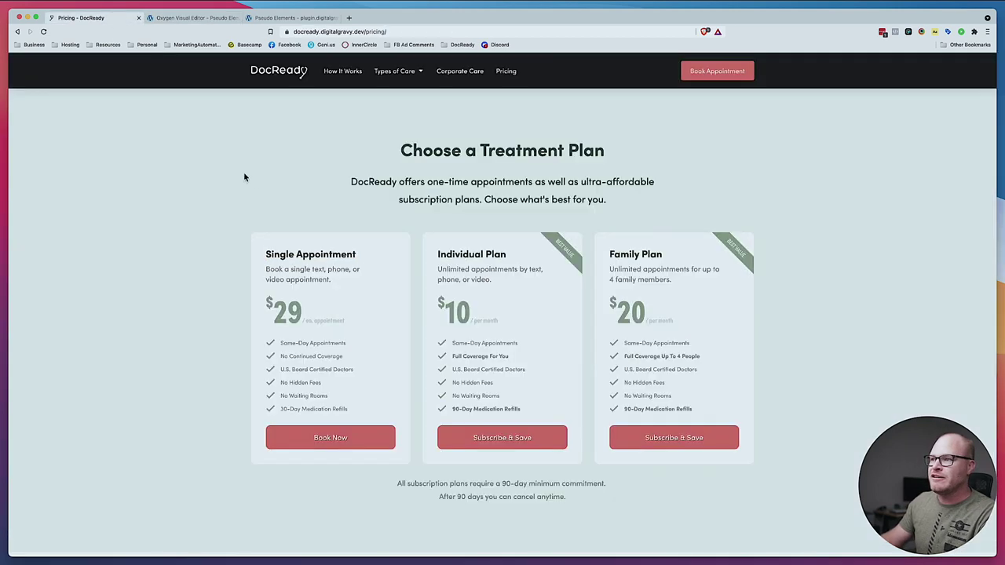
pyautogui.tripleClick(291, 270)
pyautogui.hotkey('ctrl', 'c')
pyautogui.click(188, 18)
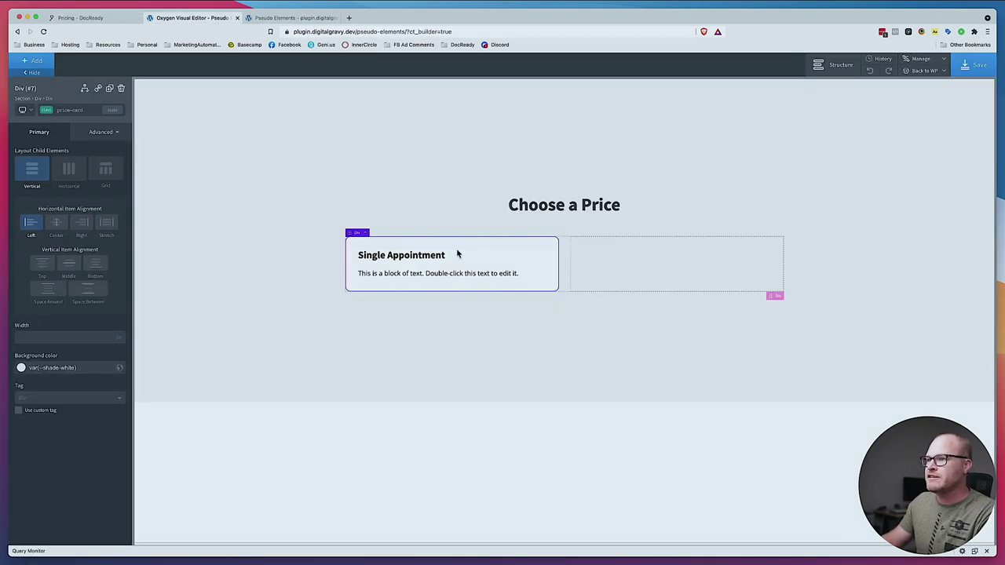
pyautogui.click(438, 276)
pyautogui.doubleClick(438, 276)
pyautogui.hotkey('ctrl', 'a')
pyautogui.hotkey('ctrl', 'v')
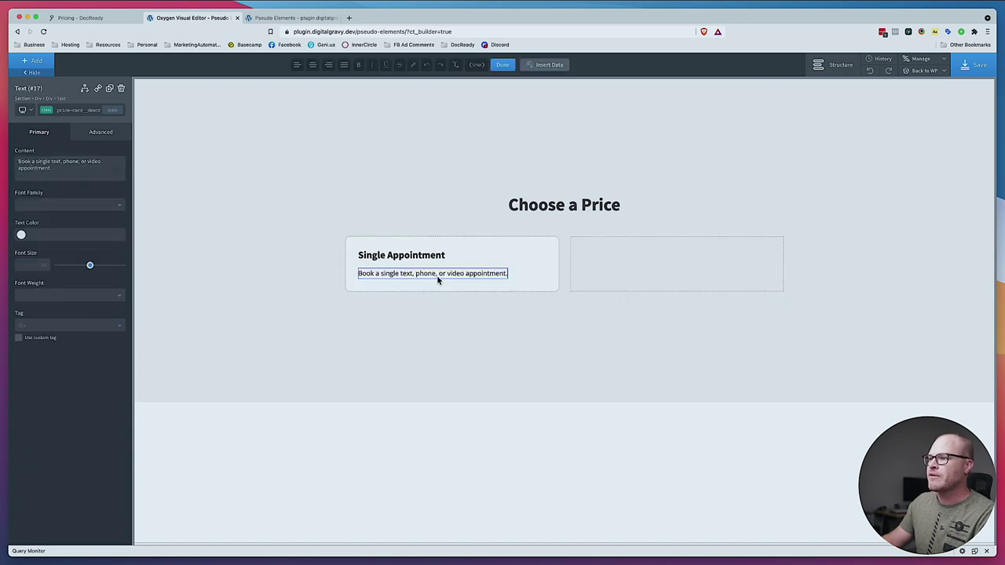
# Check the DocReady pricing cards and add a text element below the description in the Single Appointment card
pyautogui.click(87, 17)
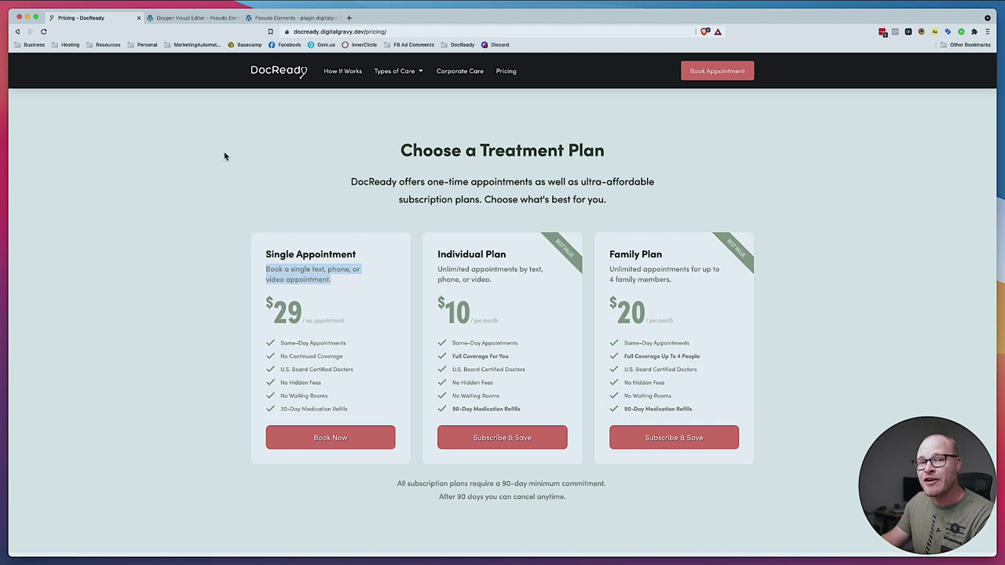
pyautogui.click(195, 16)
pyautogui.click(525, 277)
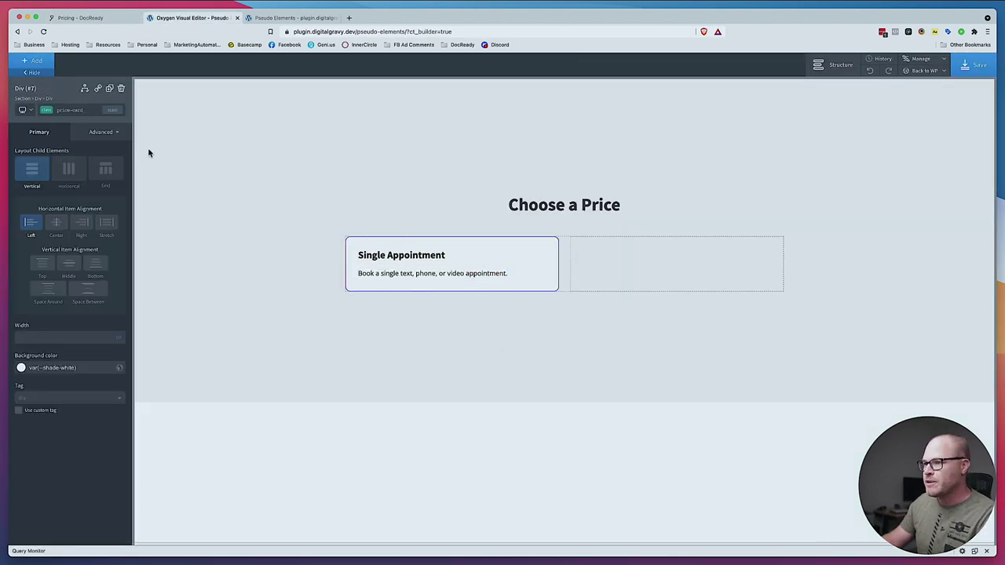
pyautogui.click(45, 66)
pyautogui.write('text')
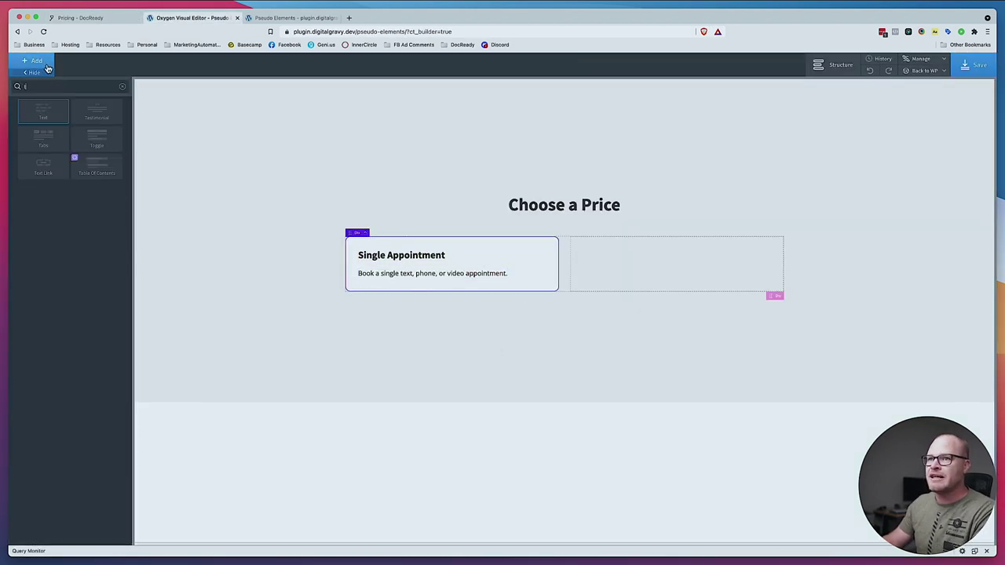
pyautogui.click(45, 110)
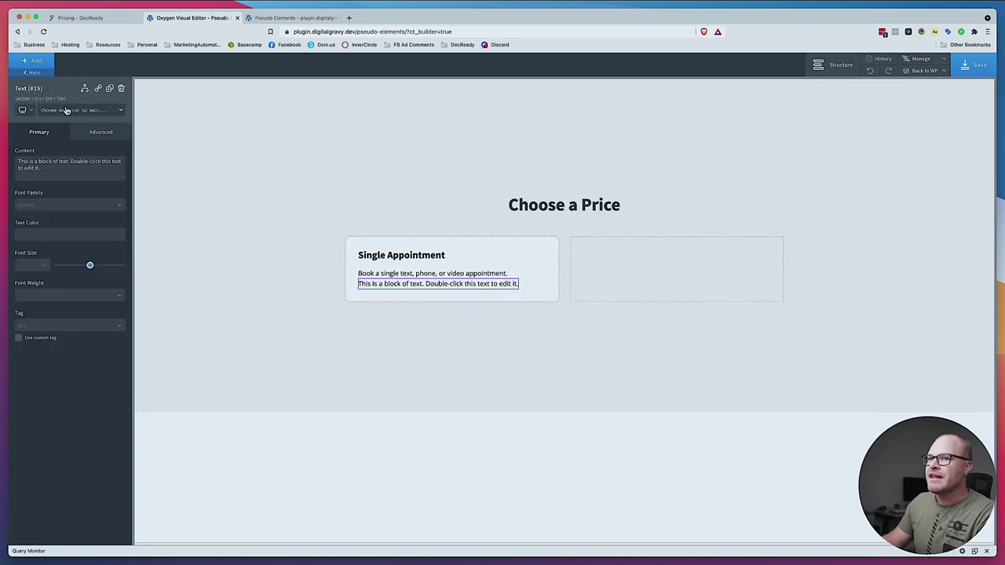
# Assign a new class named price-card__price to the added text element
pyautogui.write('price--')
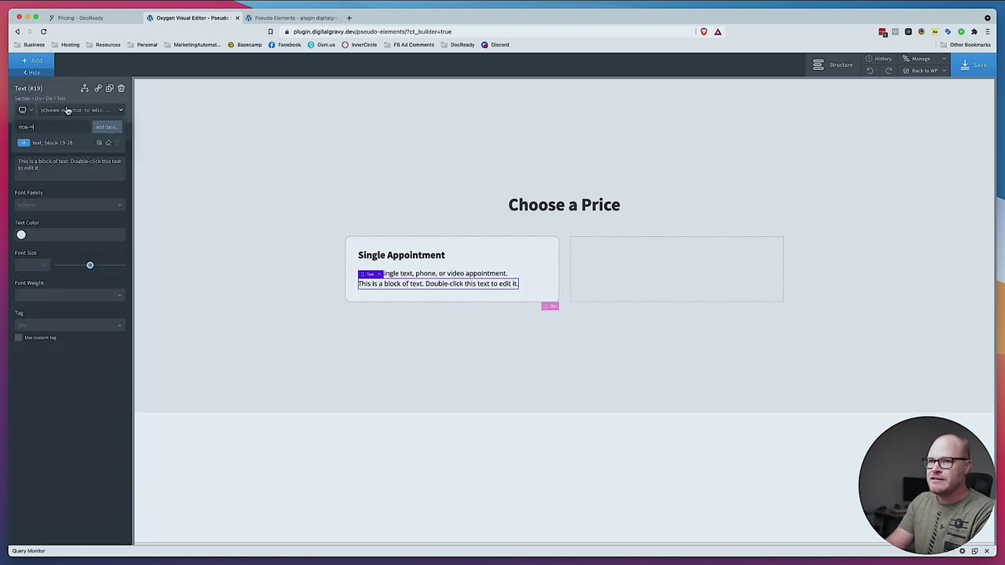
pyautogui.press('super+a')
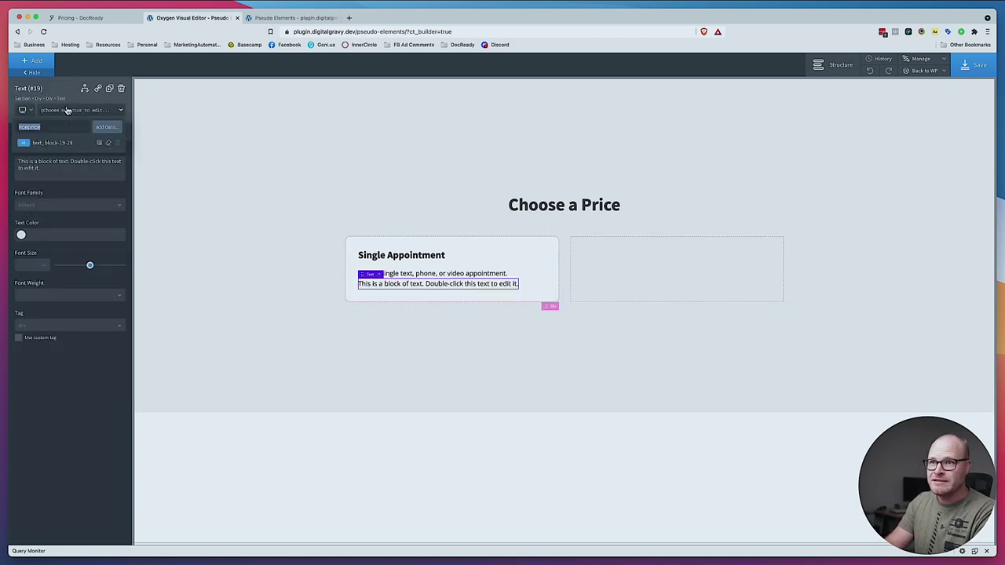
pyautogui.write('pri')
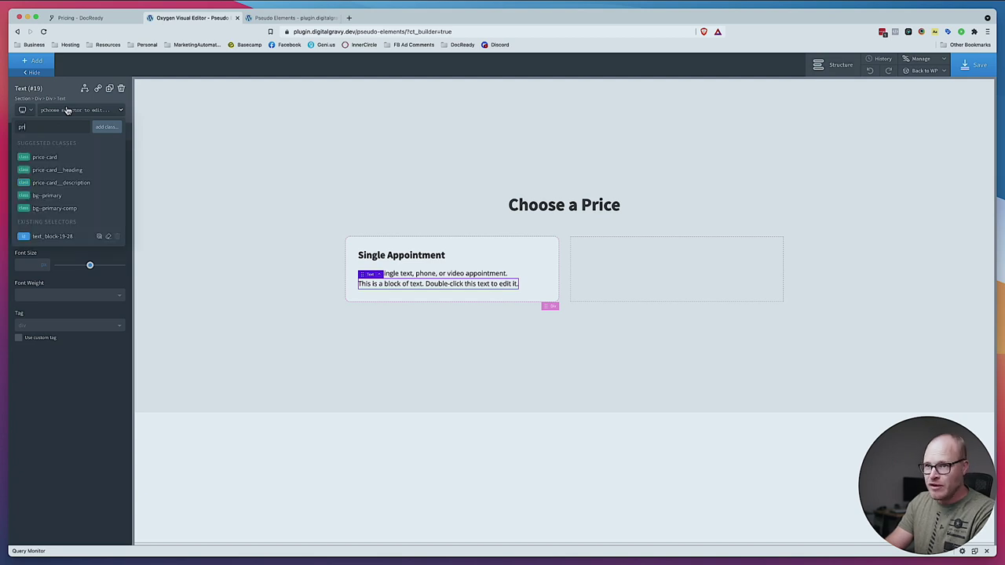
pyautogui.write('ce-card_')
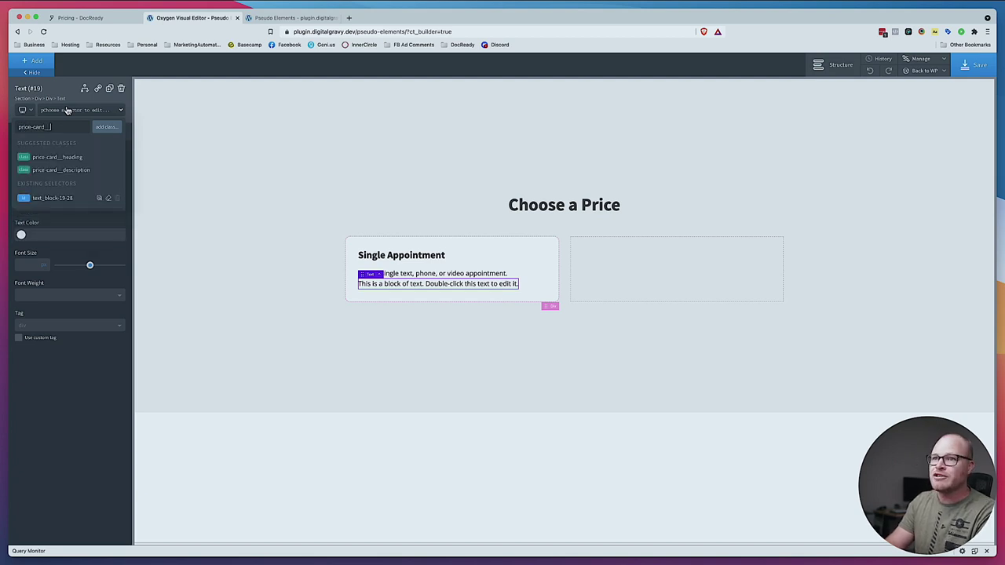
pyautogui.write('_price')
pyautogui.press('Return')
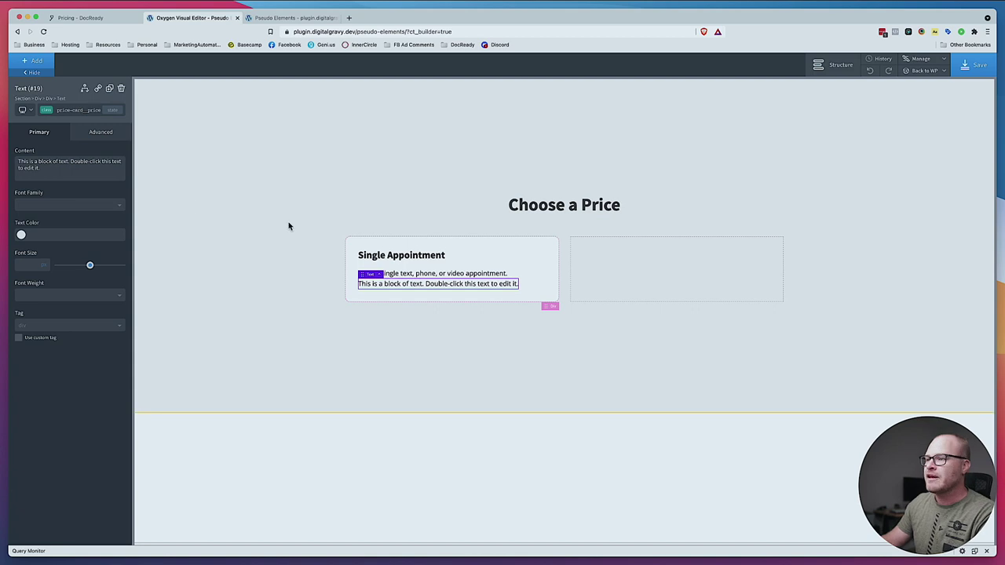
# Set the price-card__price class to a font size of 8 rem and a line height of 1
pyautogui.click(100, 132)
pyautogui.click(84, 219)
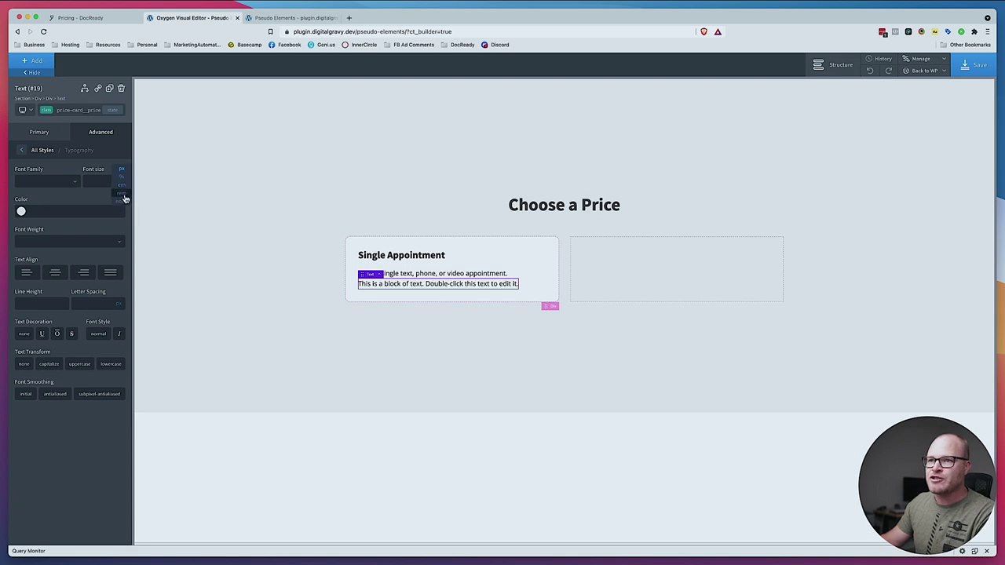
pyautogui.click(123, 197)
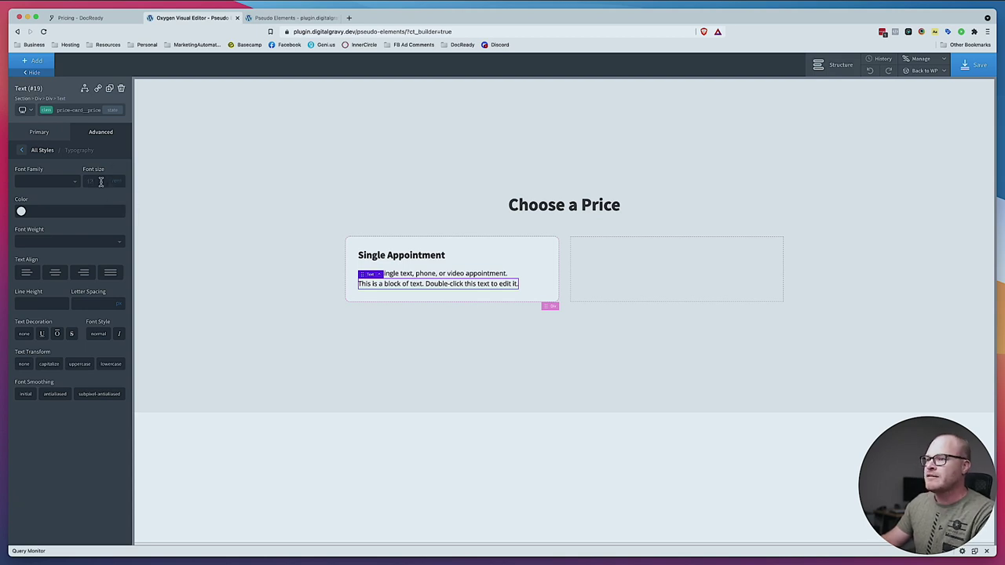
pyautogui.click(101, 181)
pyautogui.write('12')
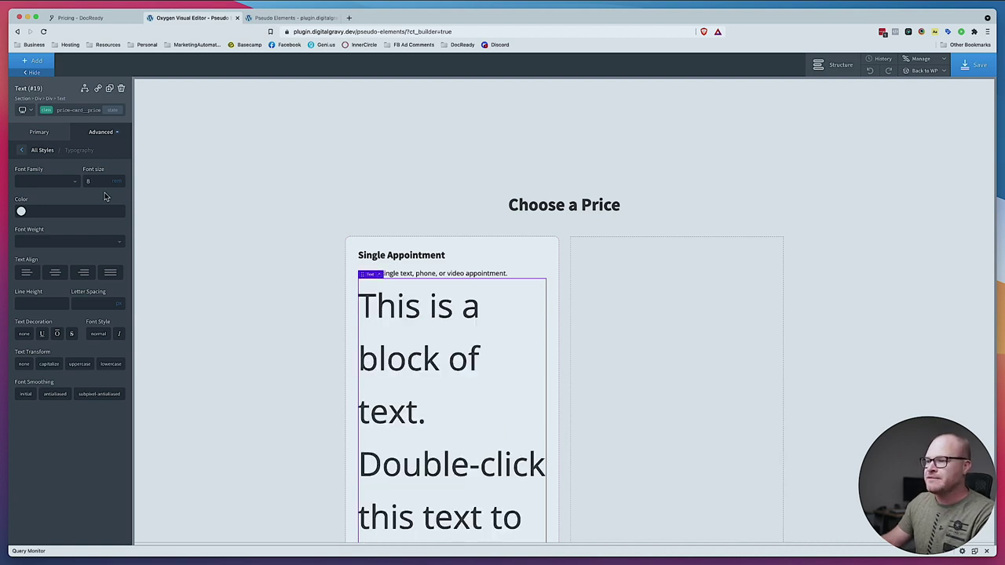
pyautogui.click(46, 307)
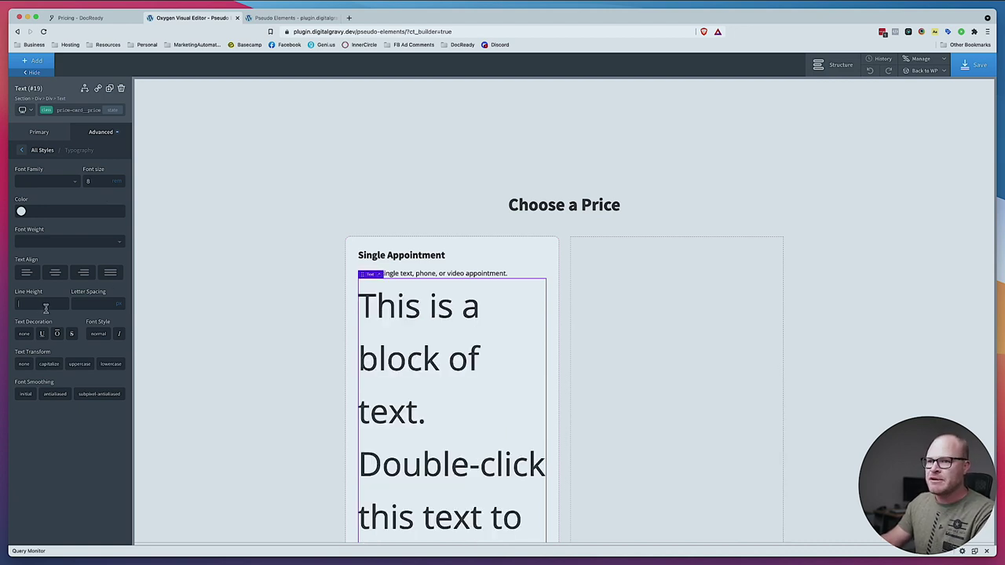
pyautogui.write('1')
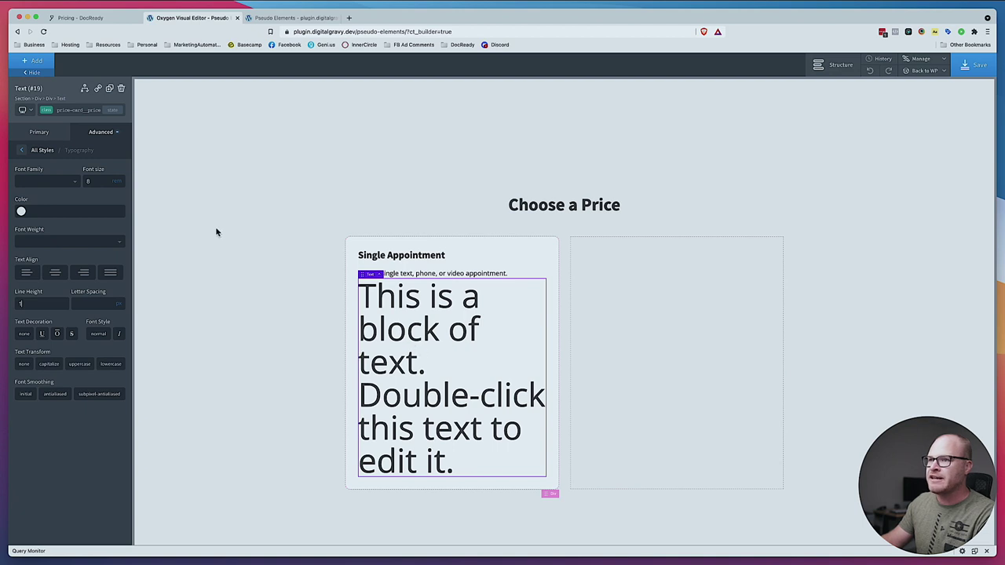
# Replace the placeholder content of the large price text with 29
pyautogui.doubleClick(399, 395)
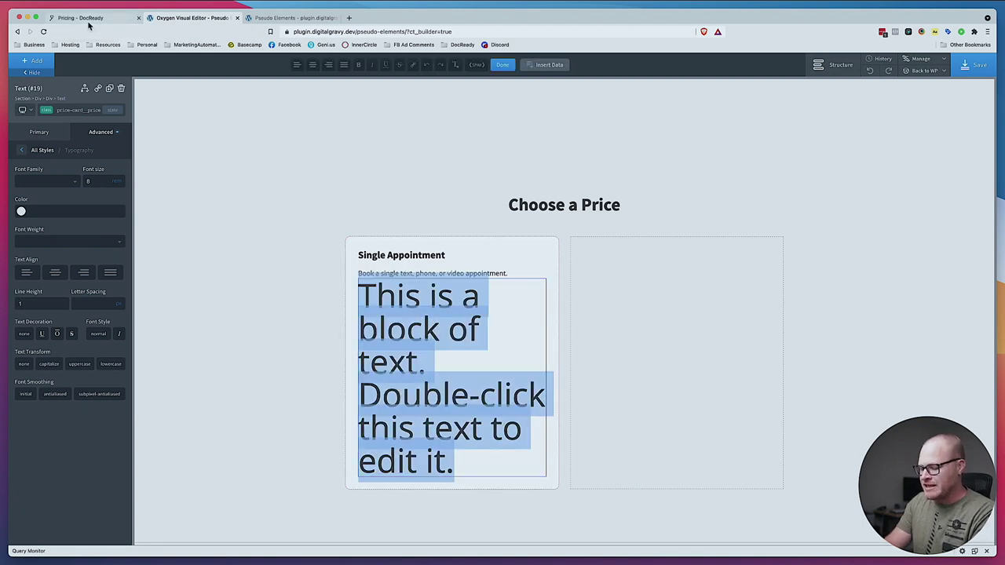
pyautogui.write('$23')
pyautogui.press('BackSpace')
pyautogui.press('BackSpace')
pyautogui.press('BackSpace')
pyautogui.write('29')
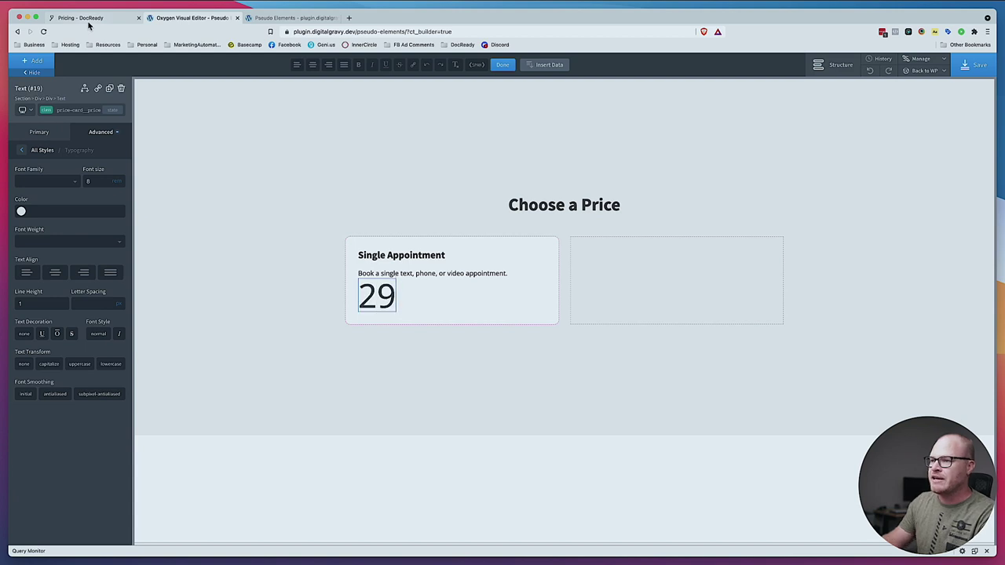
pyautogui.click(283, 359)
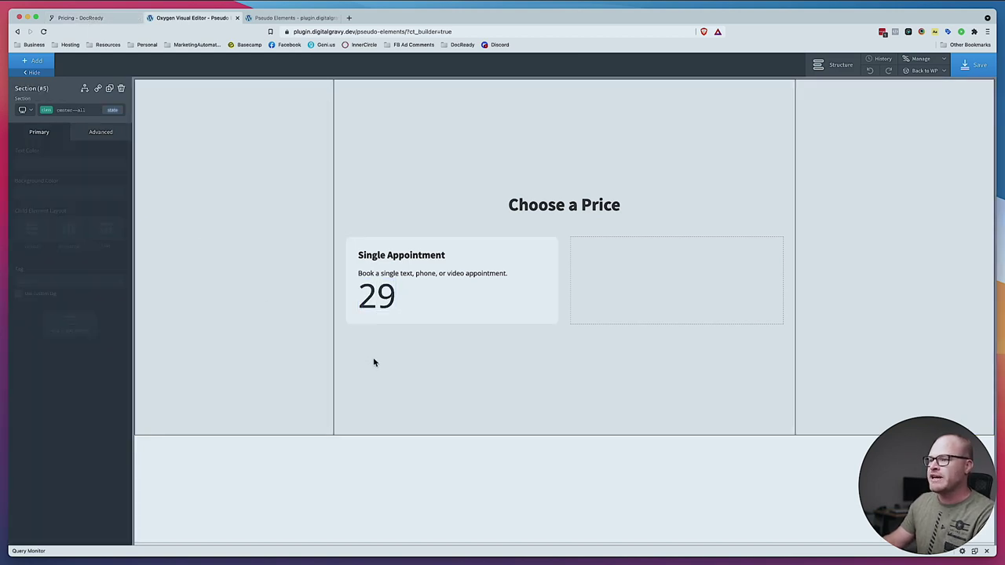
# Compare the price with the DocReady pricing page and set the price-card__price font weight to 800
pyautogui.click(138, 17)
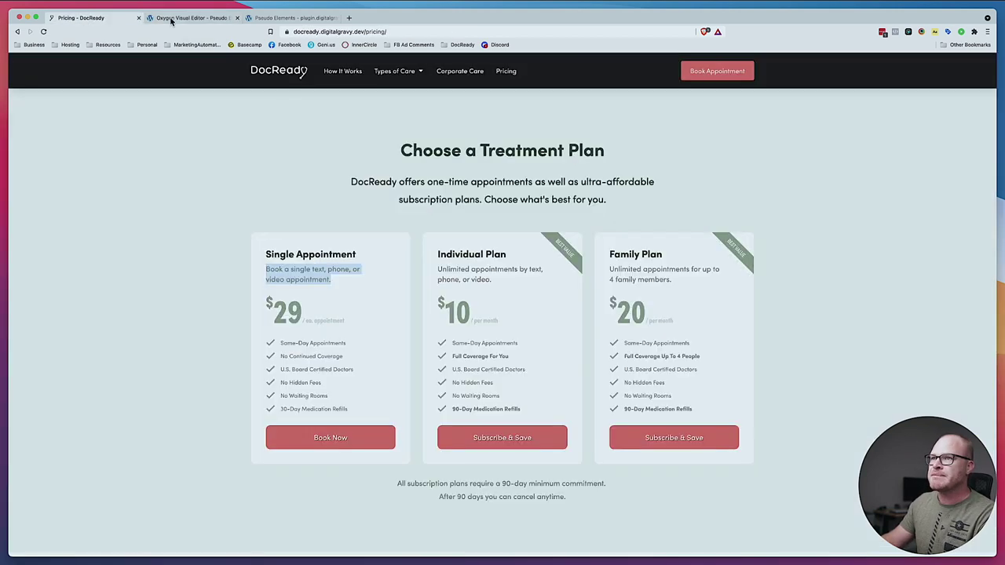
pyautogui.click(175, 17)
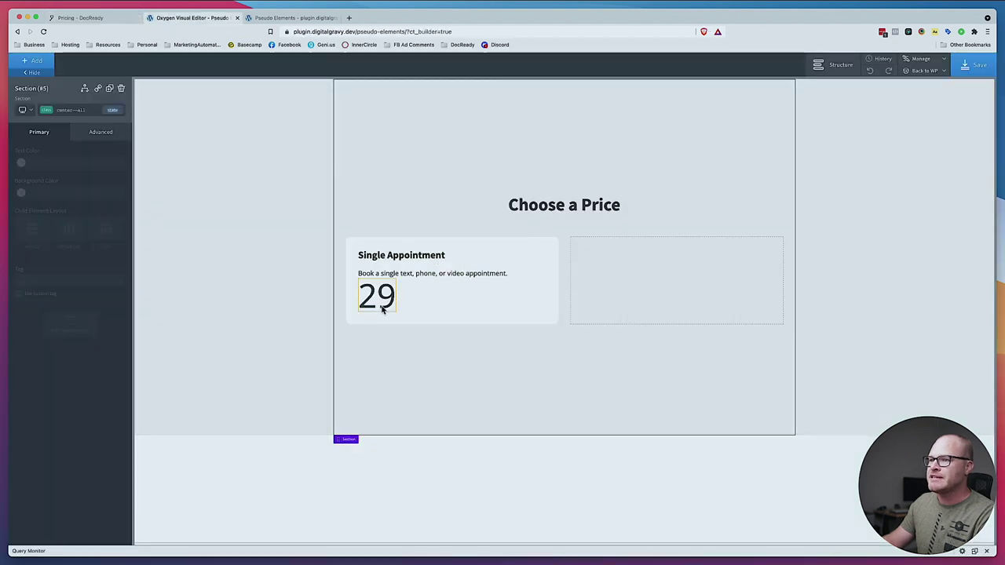
pyautogui.click(384, 306)
pyautogui.click(99, 132)
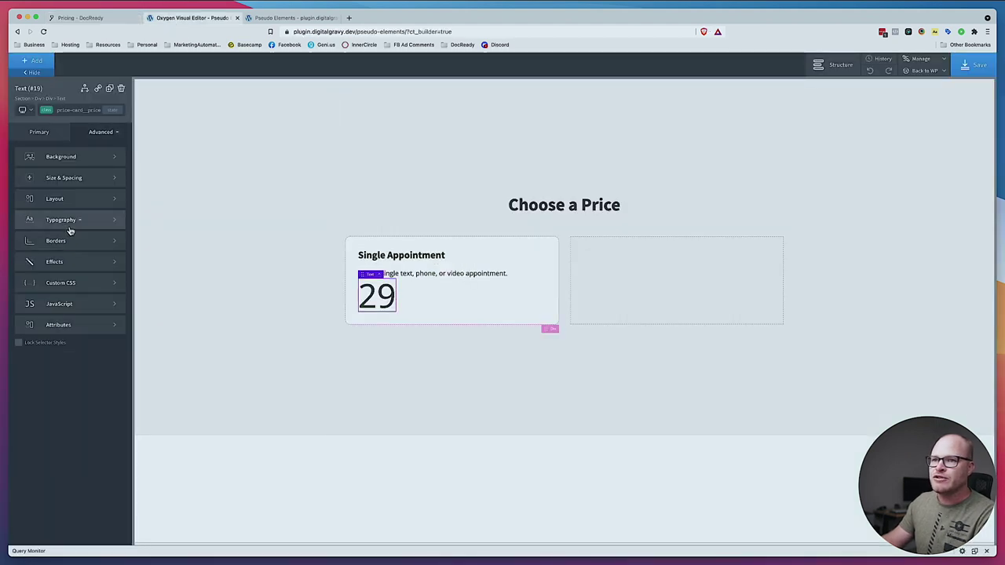
pyautogui.click(66, 223)
pyautogui.click(53, 242)
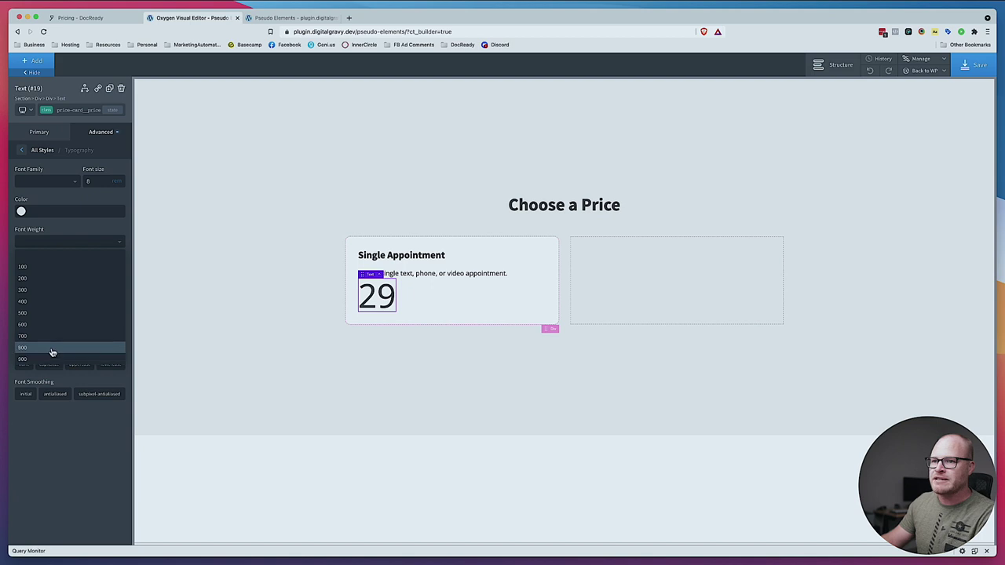
pyautogui.click(52, 347)
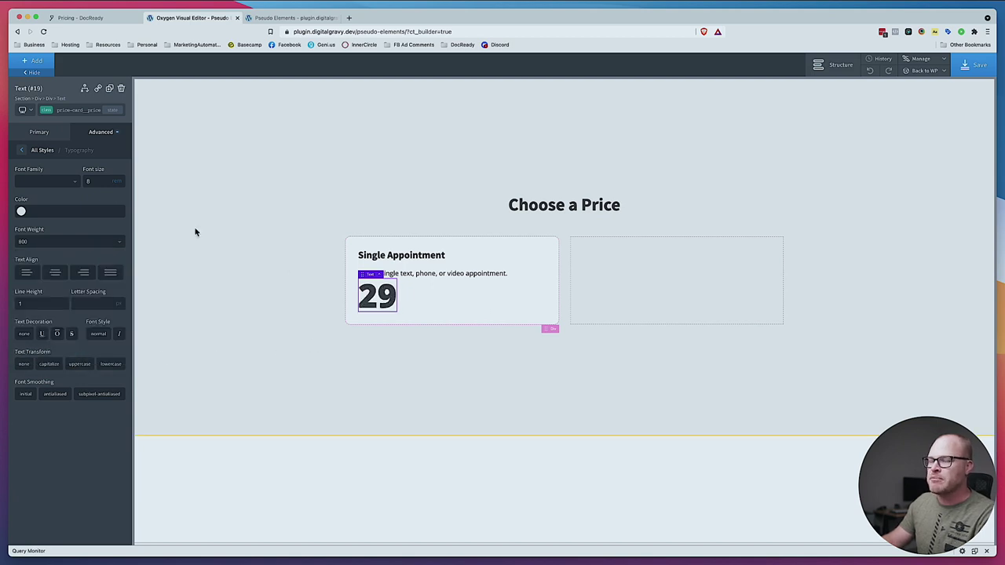
# Try var(--primary) and var(--accent) as the price-card__price text color, and set it to var(--secondary)
pyautogui.click(64, 212)
pyautogui.write('v')
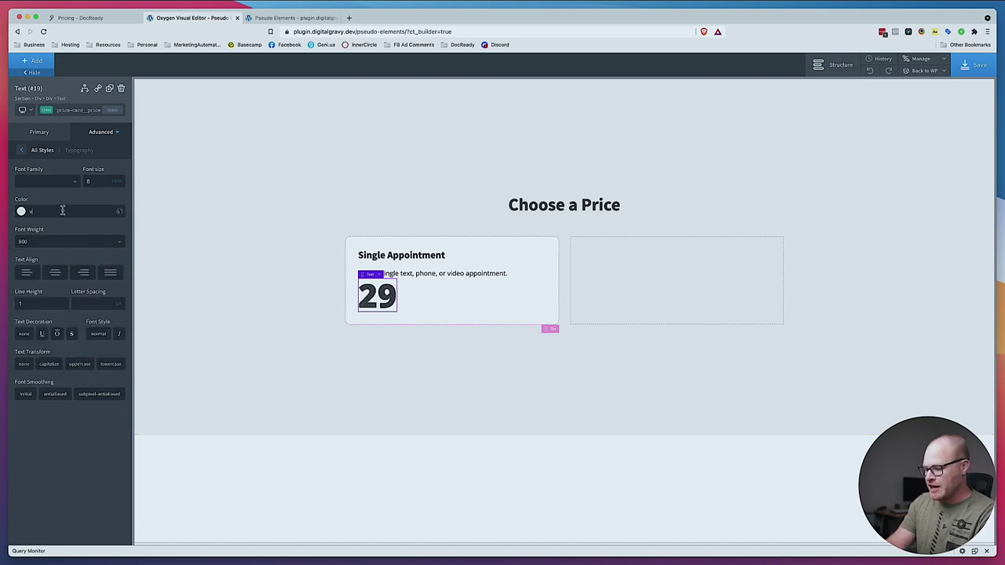
pyautogui.write('ar(--primary)')
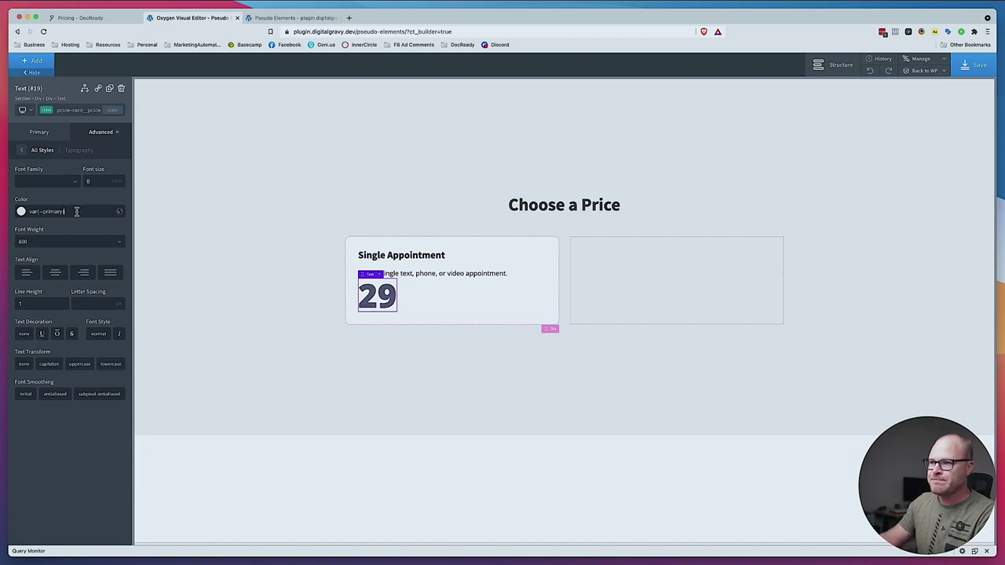
pyautogui.doubleClick(47, 210)
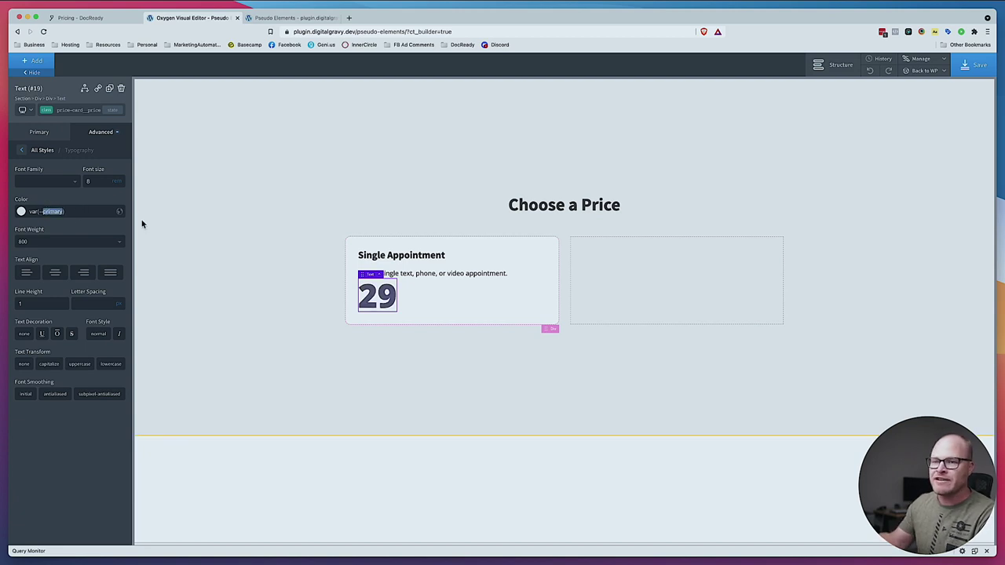
pyautogui.write('a')
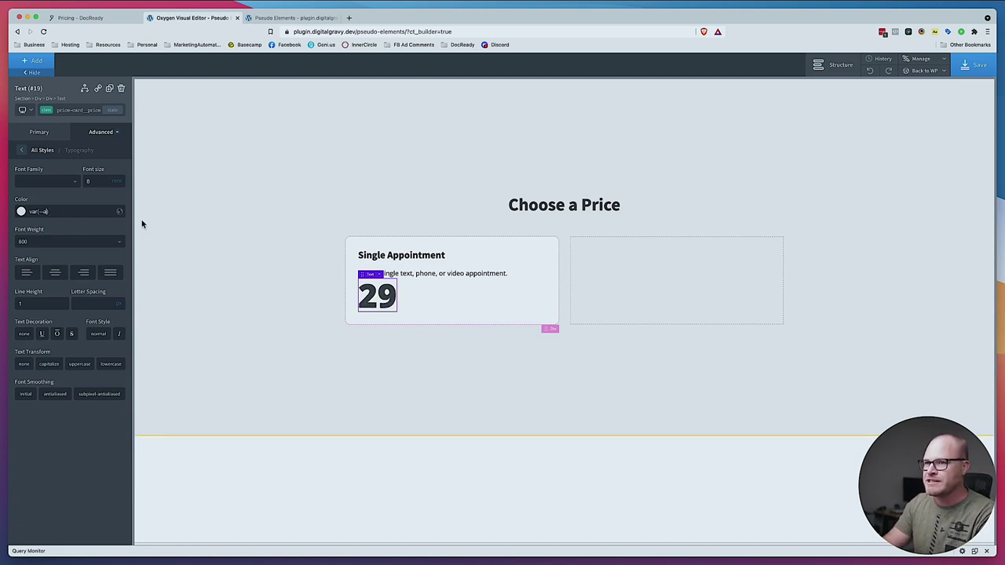
pyautogui.write('ccent')
pyautogui.press('BackSpace')
pyautogui.press('BackSpace')
pyautogui.press('BackSpace')
pyautogui.press('BackSpace')
pyautogui.press('BackSpace')
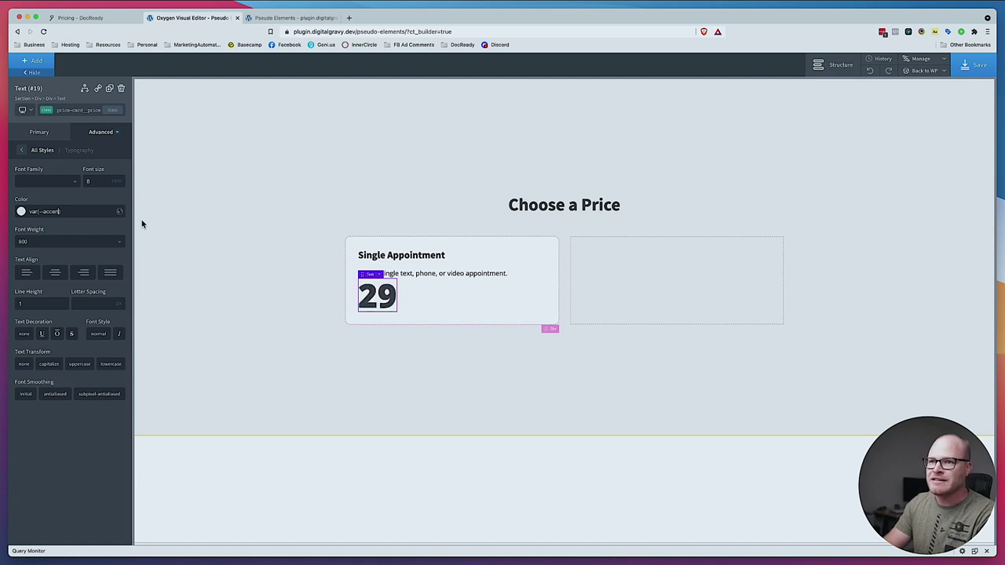
pyautogui.write('secondary')
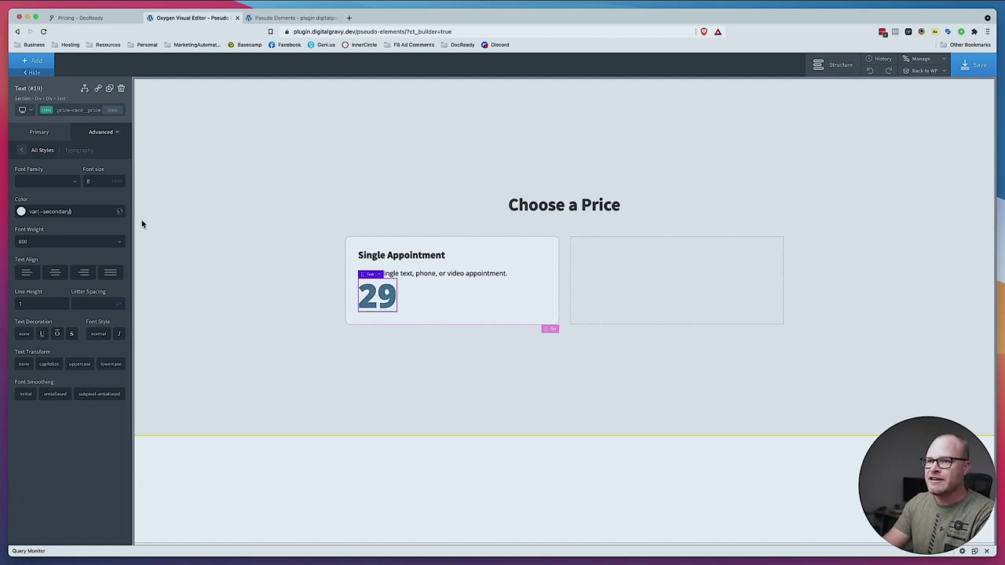
pyautogui.click(307, 248)
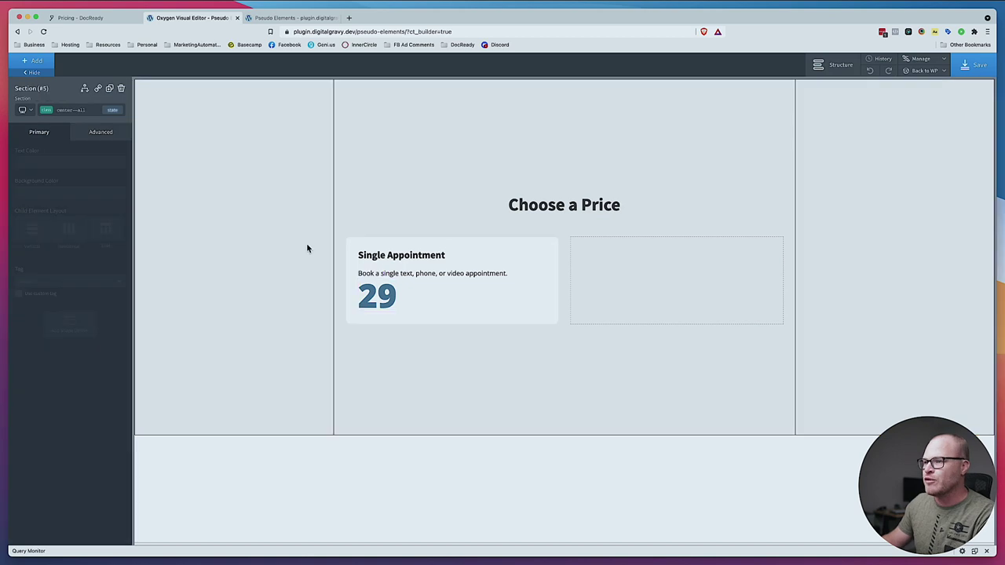
# Set the top and bottom margins of the price-card__price class to var(--space-m)
pyautogui.click(440, 275)
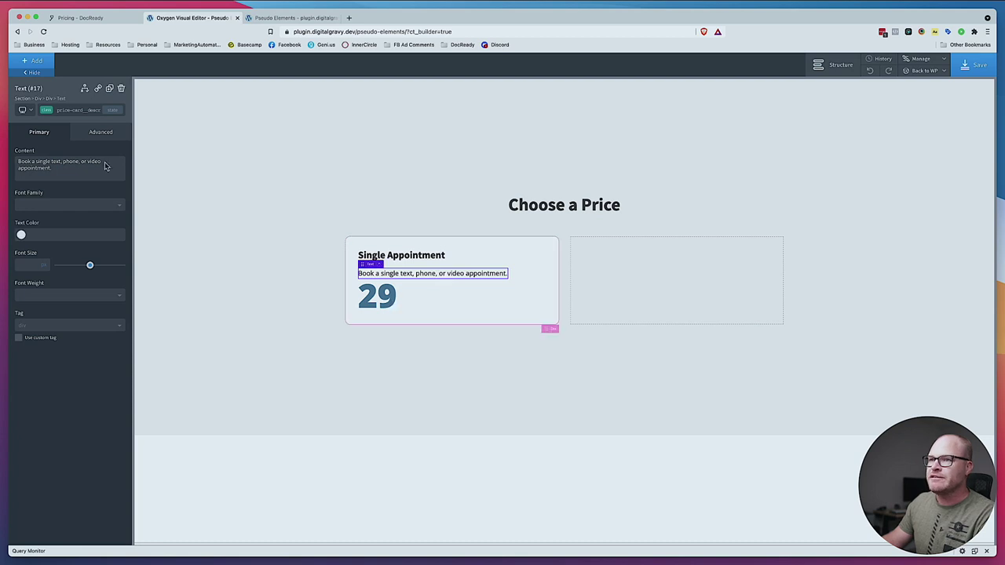
pyautogui.click(372, 298)
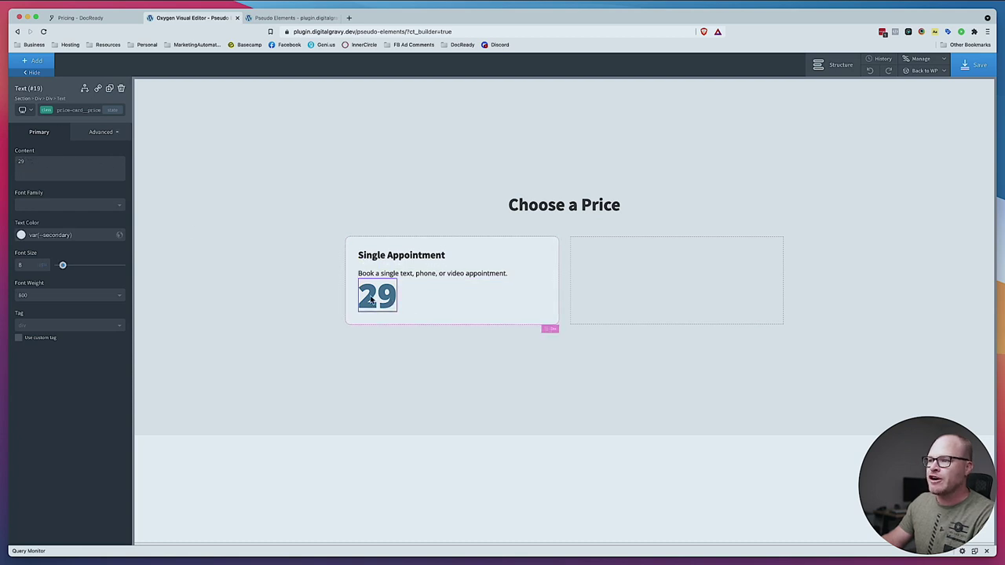
pyautogui.click(90, 131)
pyautogui.click(76, 168)
pyautogui.moveTo(104, 190)
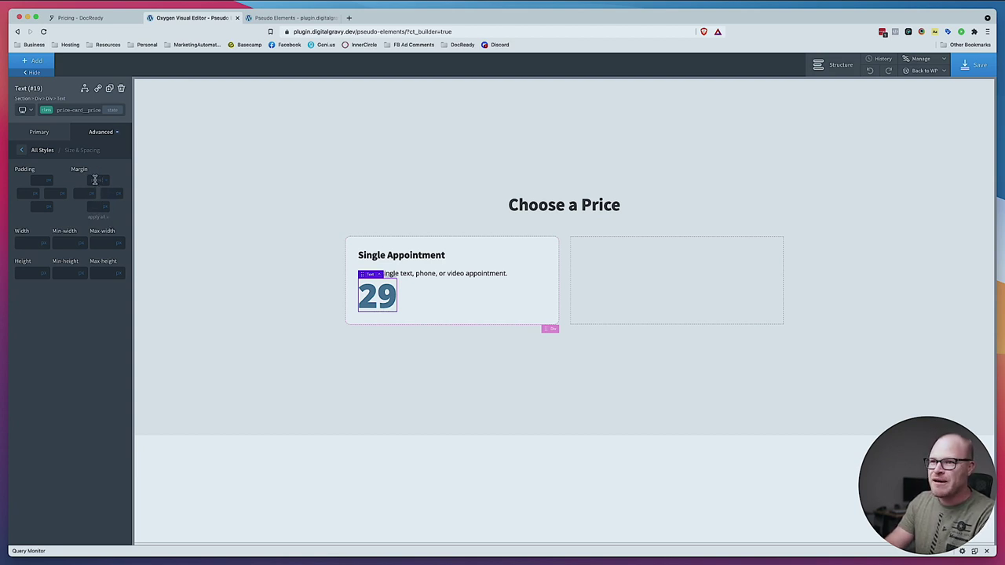
pyautogui.click(95, 179)
pyautogui.write('var(--')
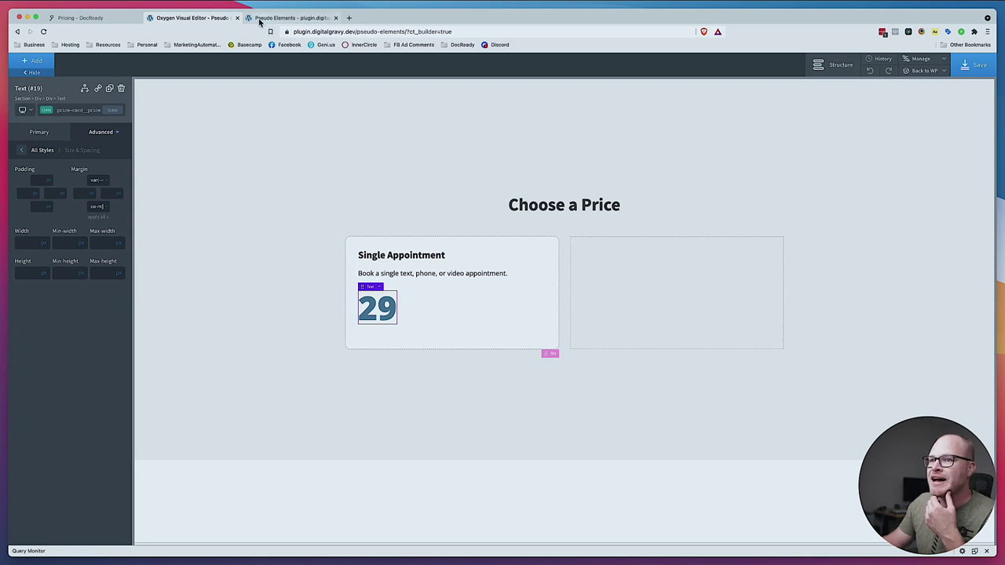
# Increase the price-card__price font size to 10 rem
pyautogui.click(91, 135)
pyautogui.click(85, 221)
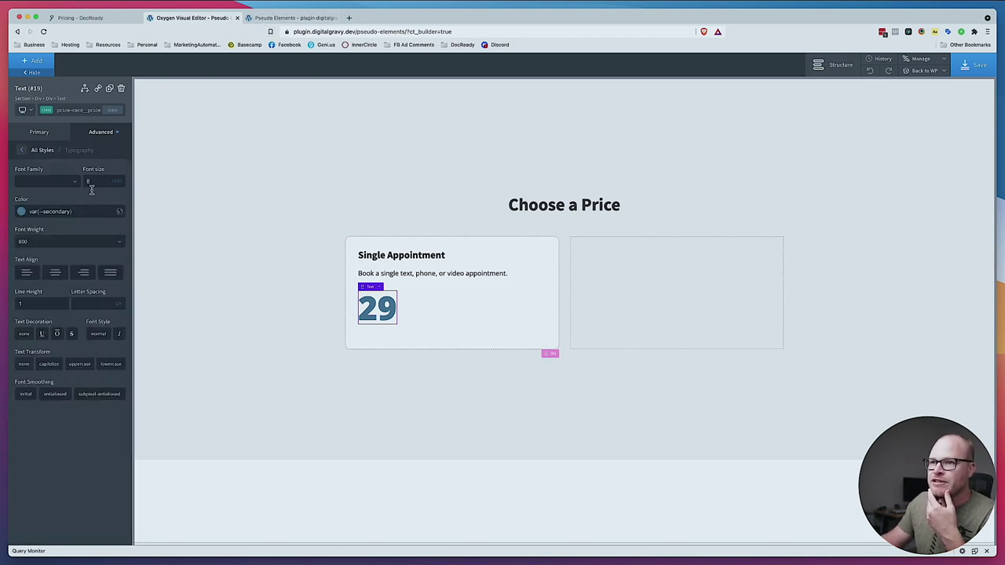
pyautogui.click(96, 182)
pyautogui.write('10')
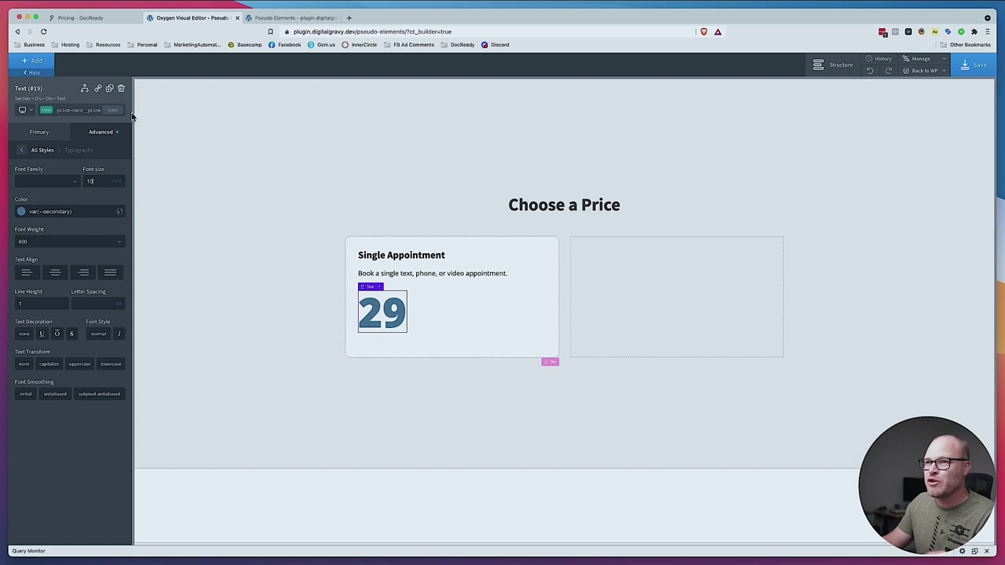
# Search Google in a new browser tab for "pound dollar sign" and select the £ symbol in the results
pyautogui.click(90, 111)
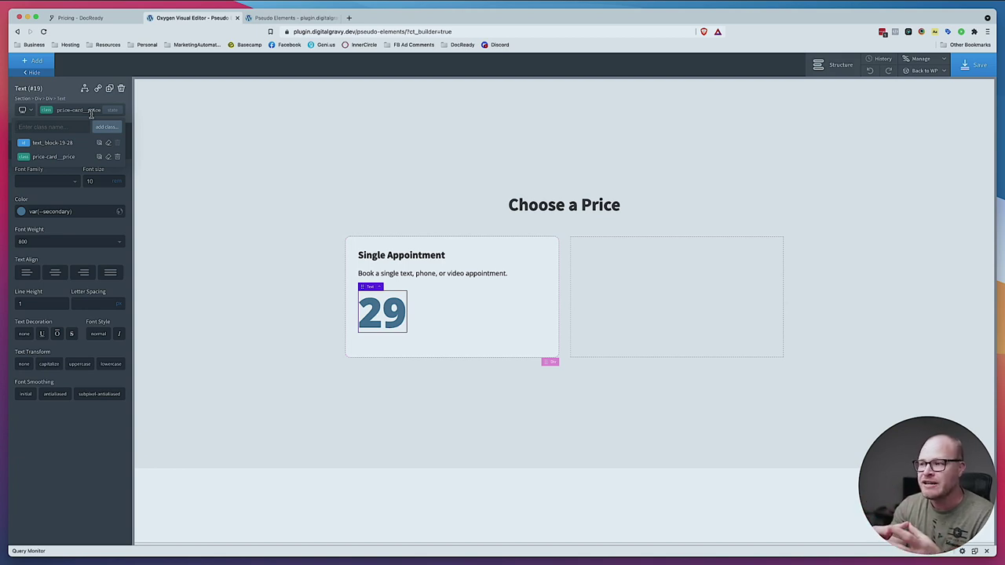
pyautogui.press('super+t')
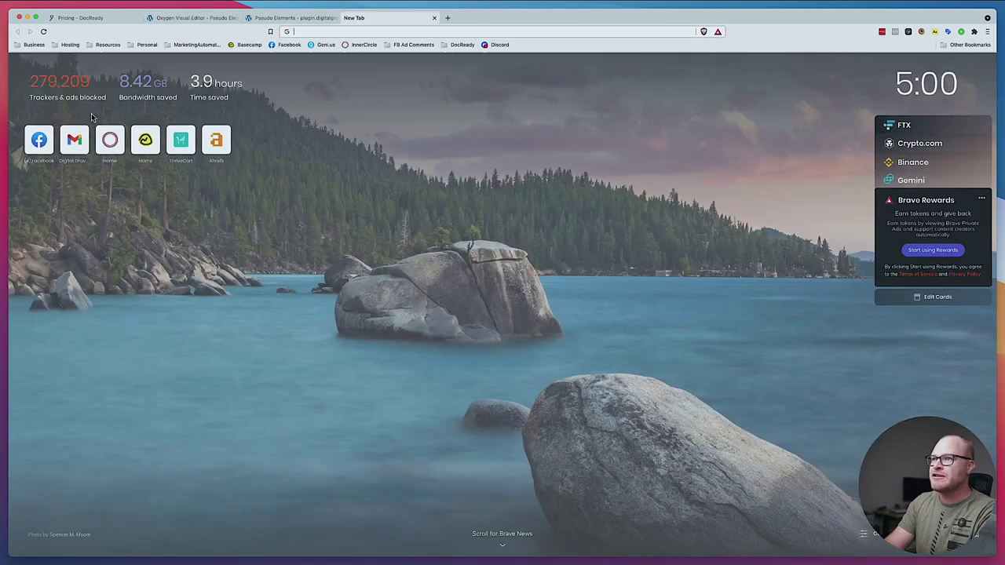
pyautogui.write('pound s')
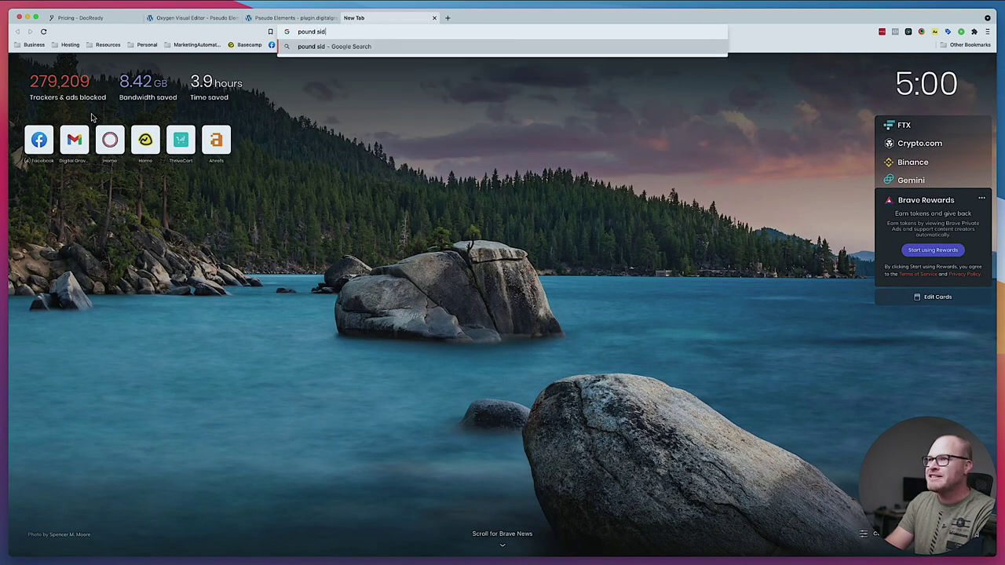
pyautogui.press('super+a')
pyautogui.write('pound dolal')
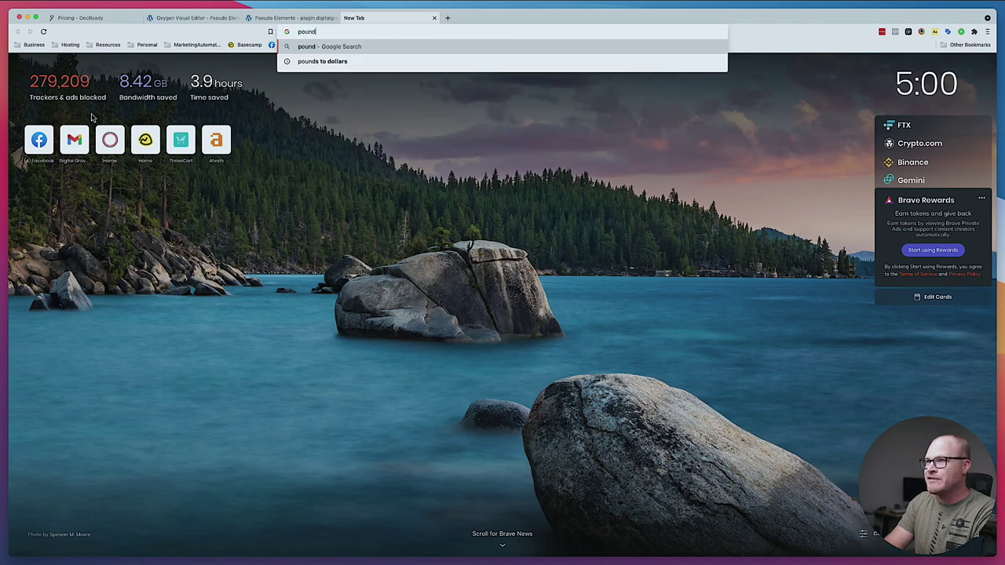
pyautogui.press('BackSpace')
pyautogui.press('BackSpace')
pyautogui.write('lar sign')
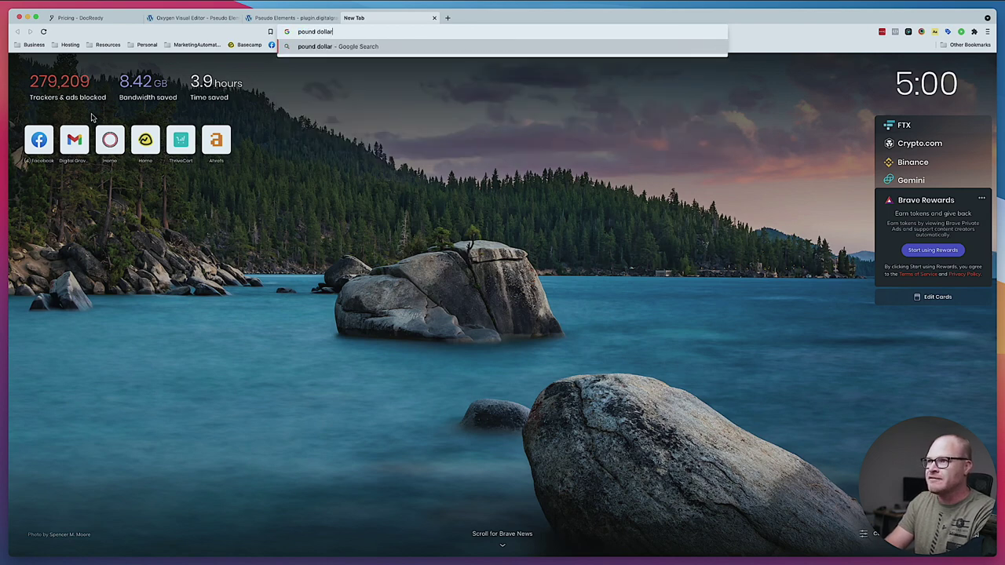
pyautogui.press('Return')
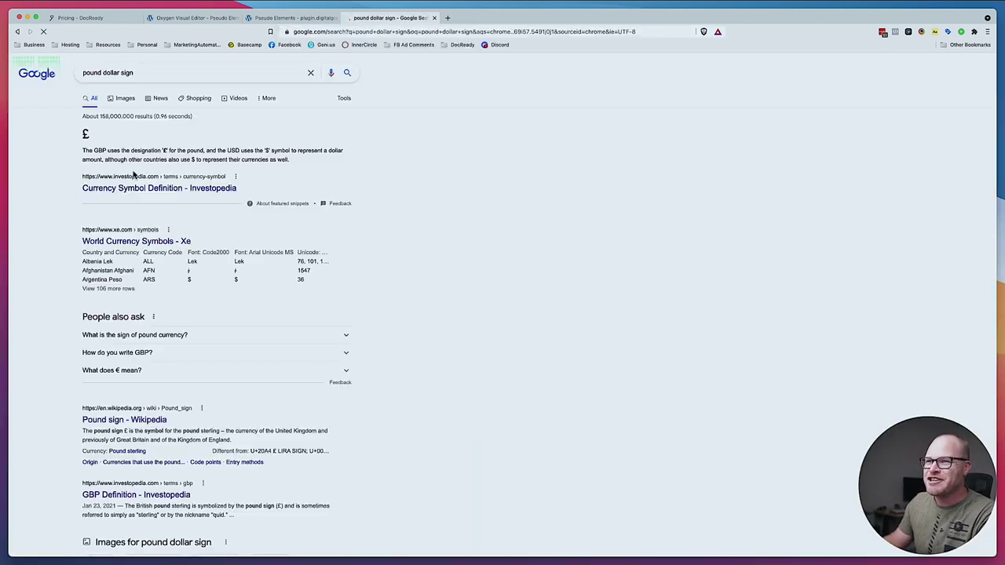
pyautogui.doubleClick(86, 134)
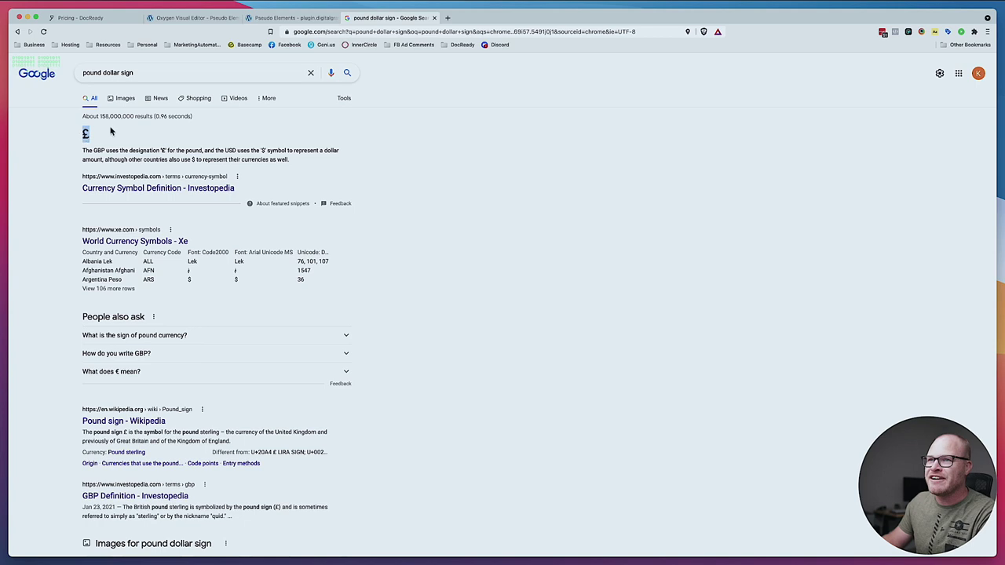
# Switch back to the Oxygen editor and add a new class named price-card__price--usd to the price text
pyautogui.click(186, 23)
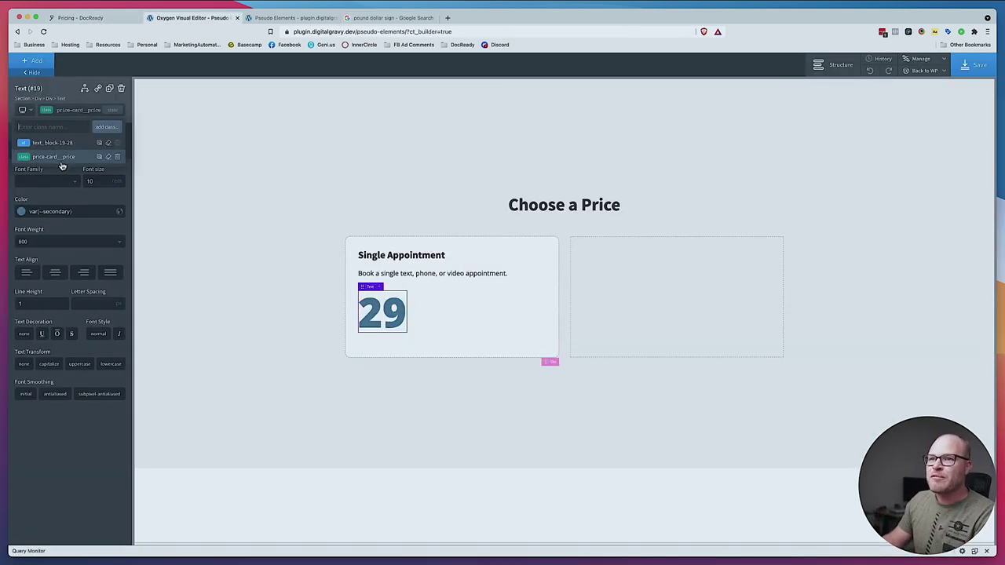
pyautogui.write('p')
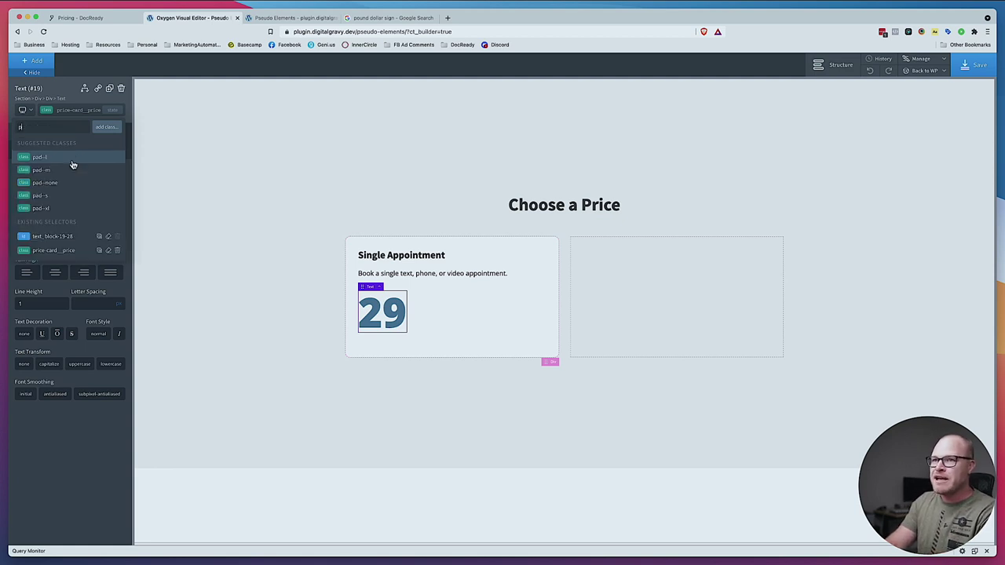
pyautogui.write('rice-card')
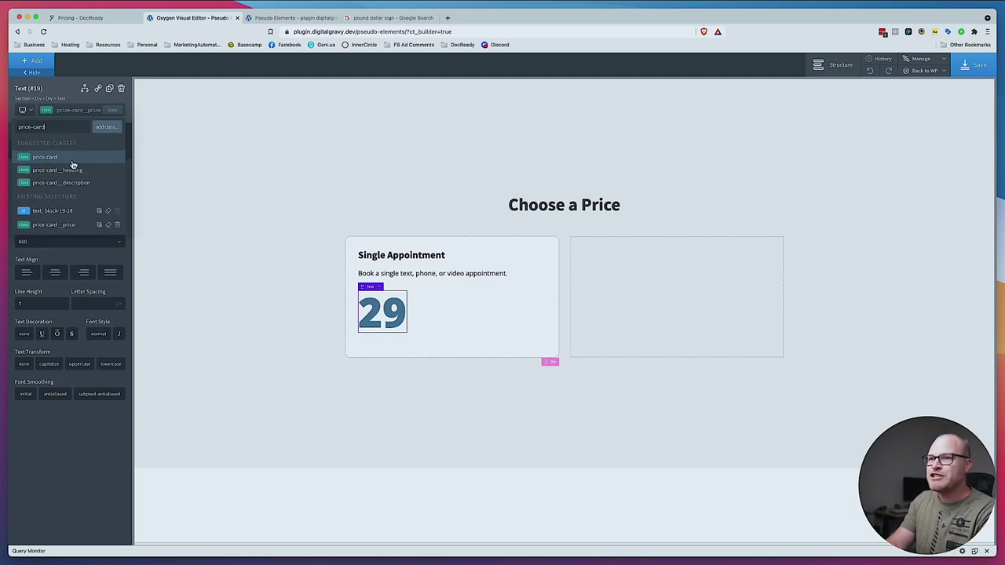
pyautogui.write('__')
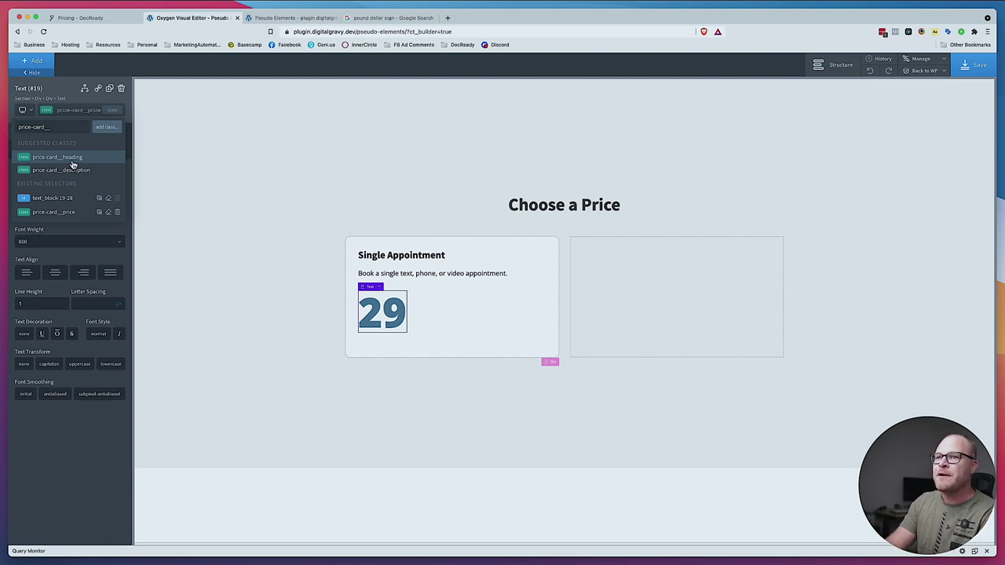
pyautogui.write('price--usd')
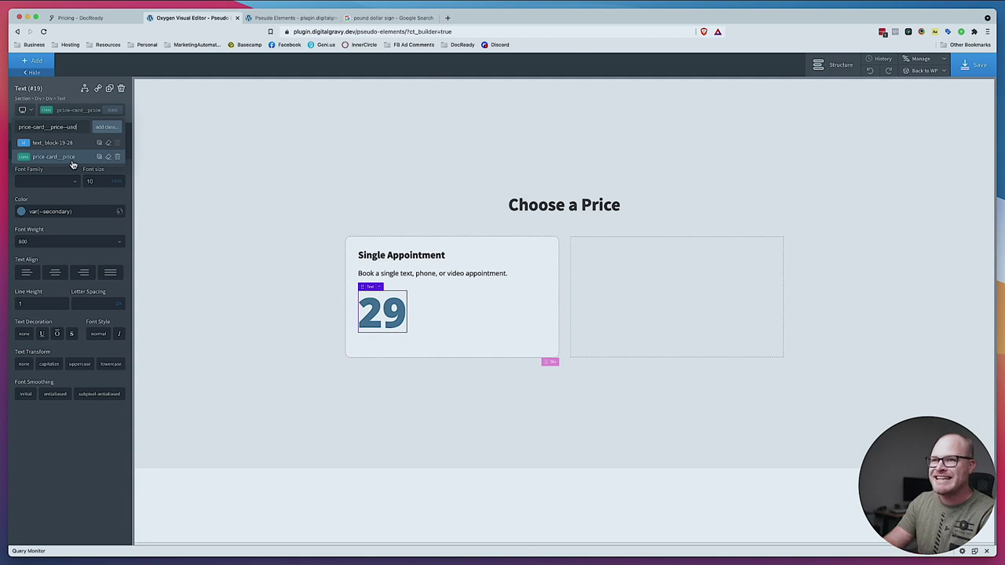
pyautogui.press('Return')
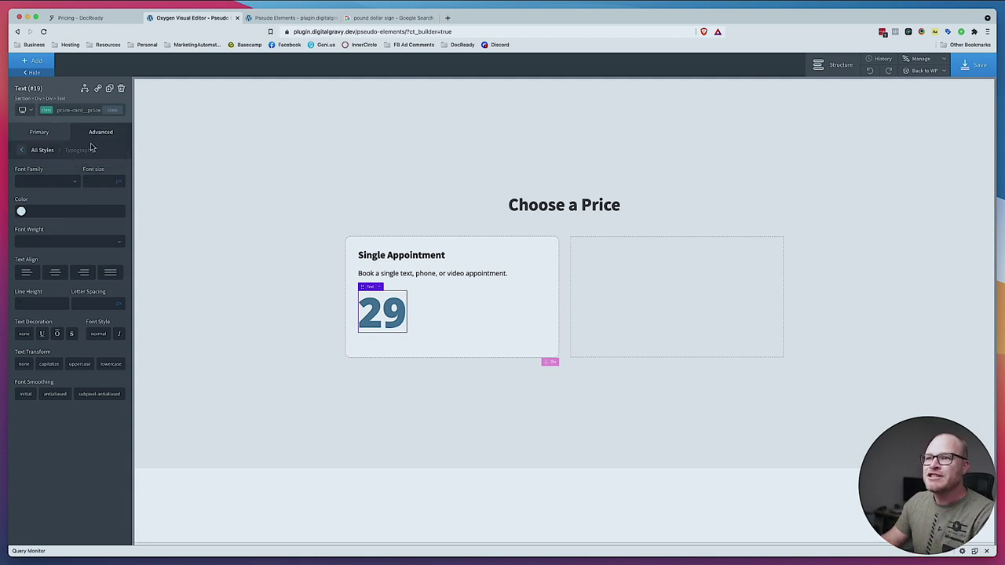
# Give the price-card__price--usd class a before pseudo-element with $ as its content
pyautogui.click(112, 110)
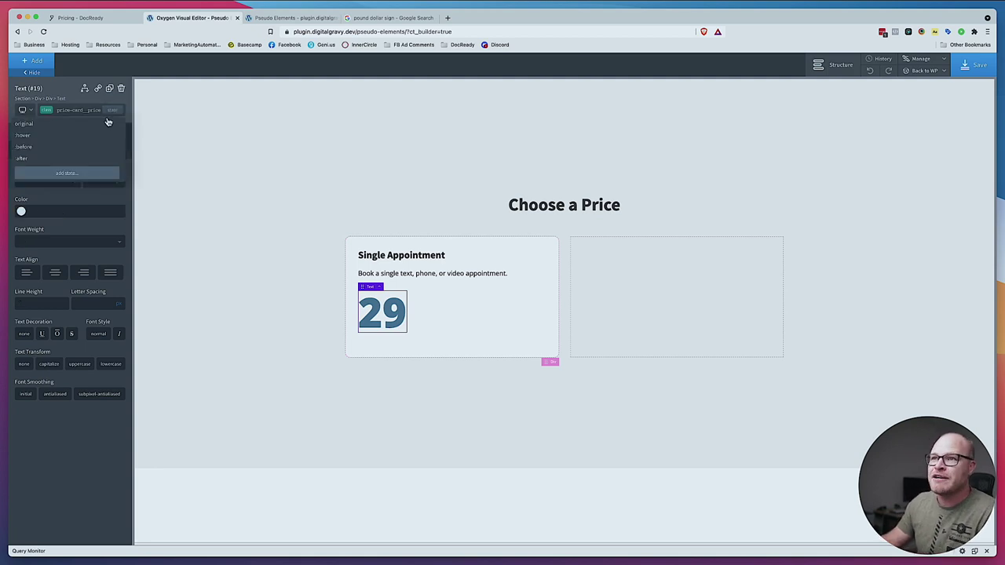
pyautogui.click(69, 148)
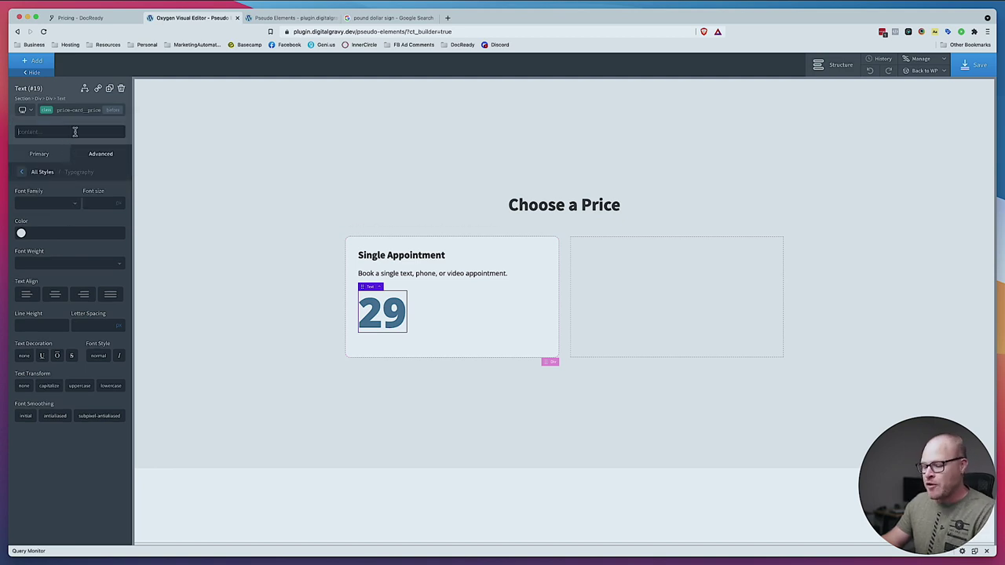
pyautogui.click(75, 131)
pyautogui.write('$')
# Set the font size of the dollar sign's before pseudo-element to 50%
pyautogui.click(99, 155)
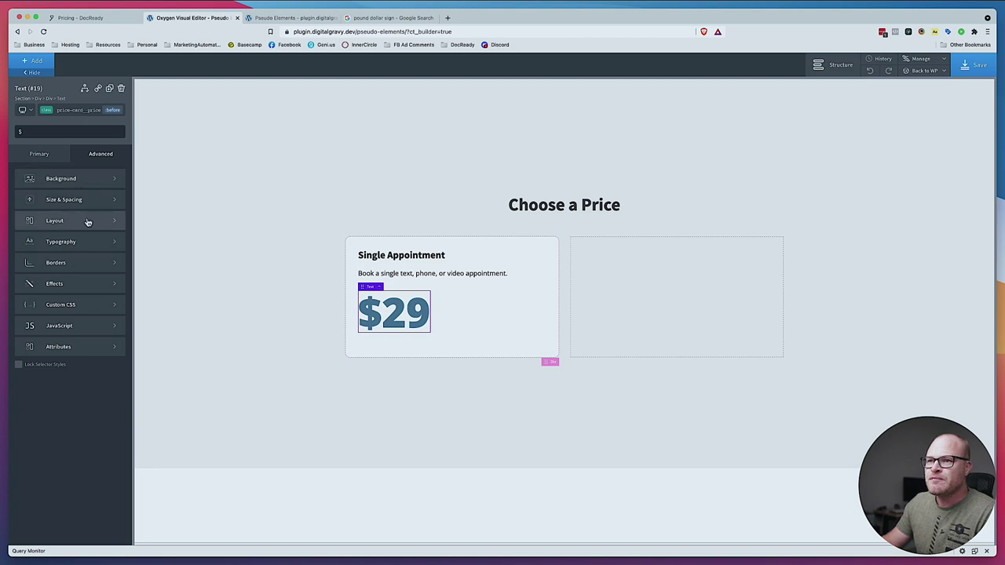
pyautogui.click(76, 240)
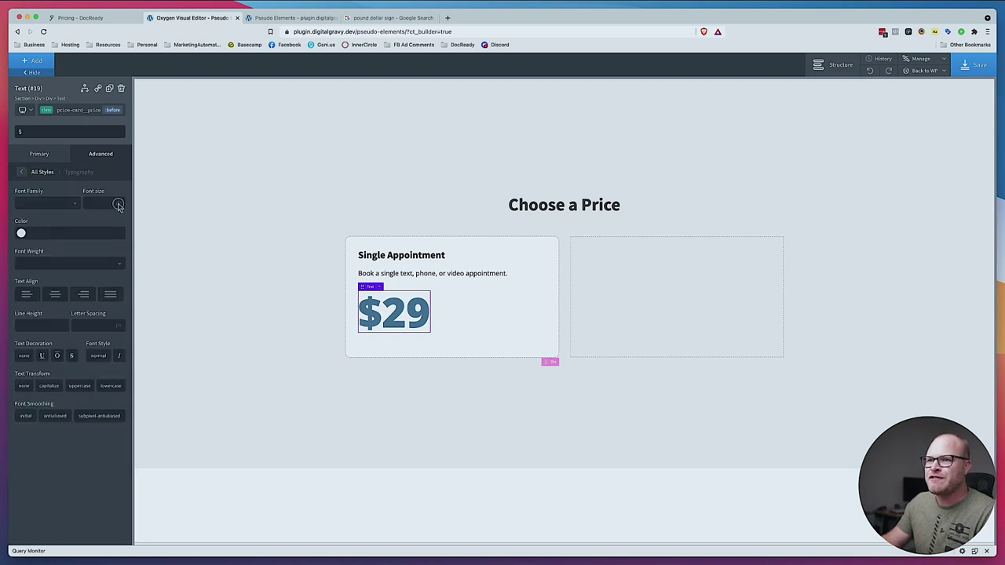
pyautogui.moveTo(124, 207)
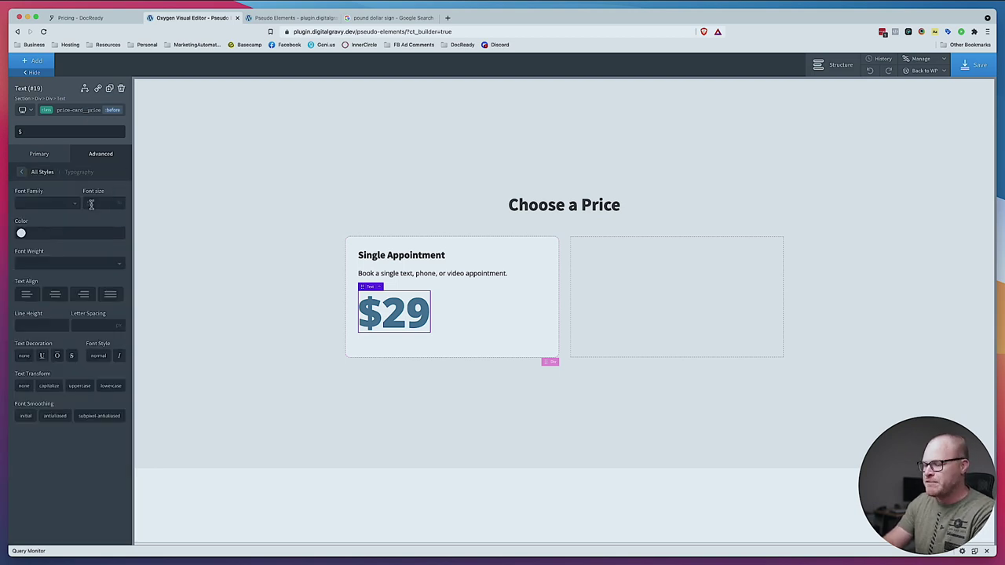
pyautogui.click(91, 204)
pyautogui.write('50')
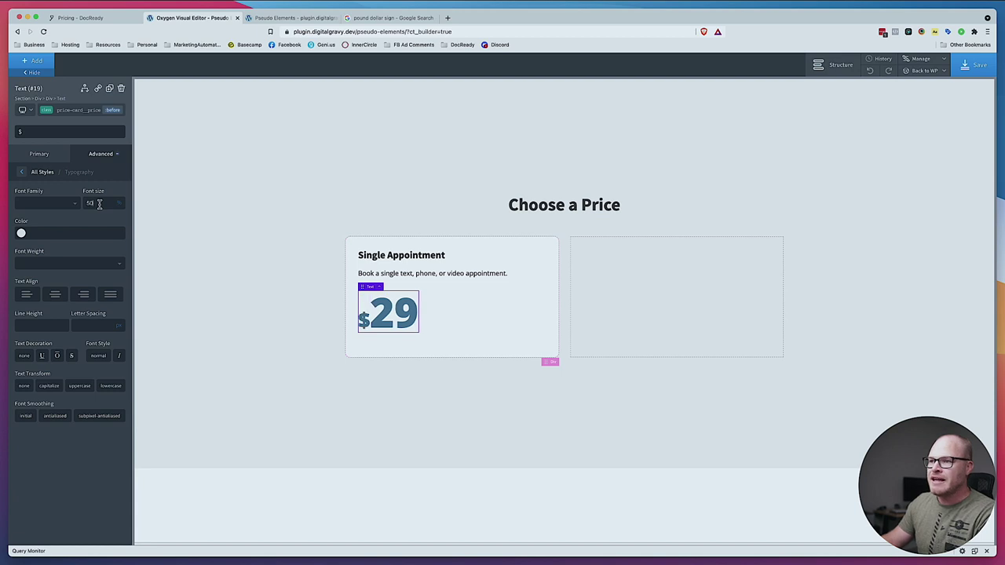
# Switch the price-card__price--usd class from the before state back to its original state
pyautogui.click(99, 153)
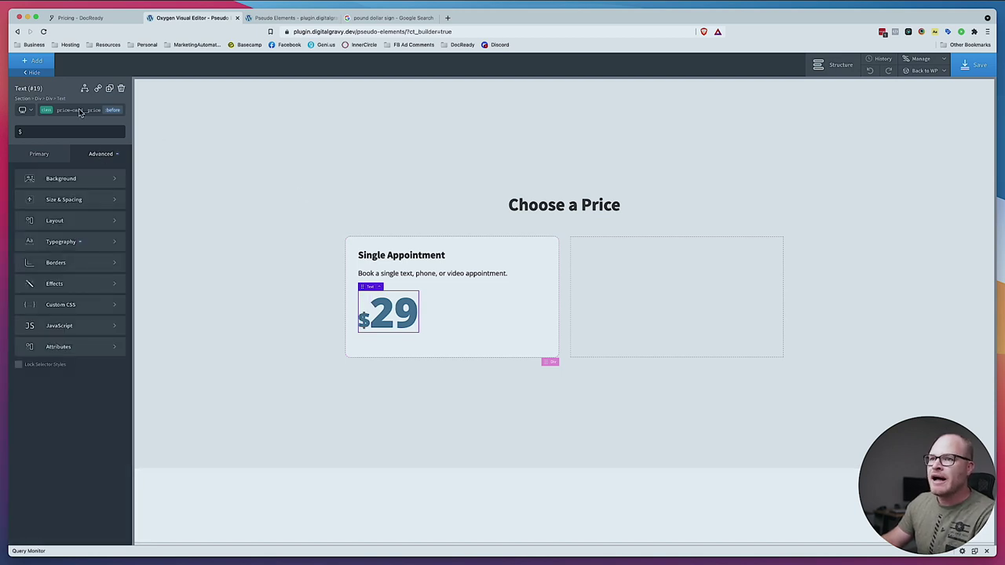
pyautogui.click(113, 110)
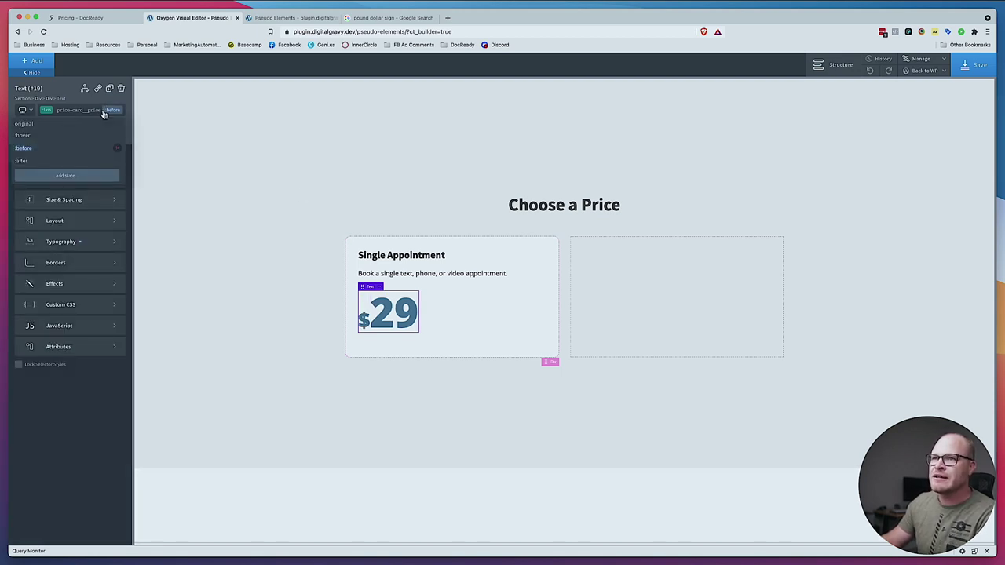
pyautogui.click(44, 125)
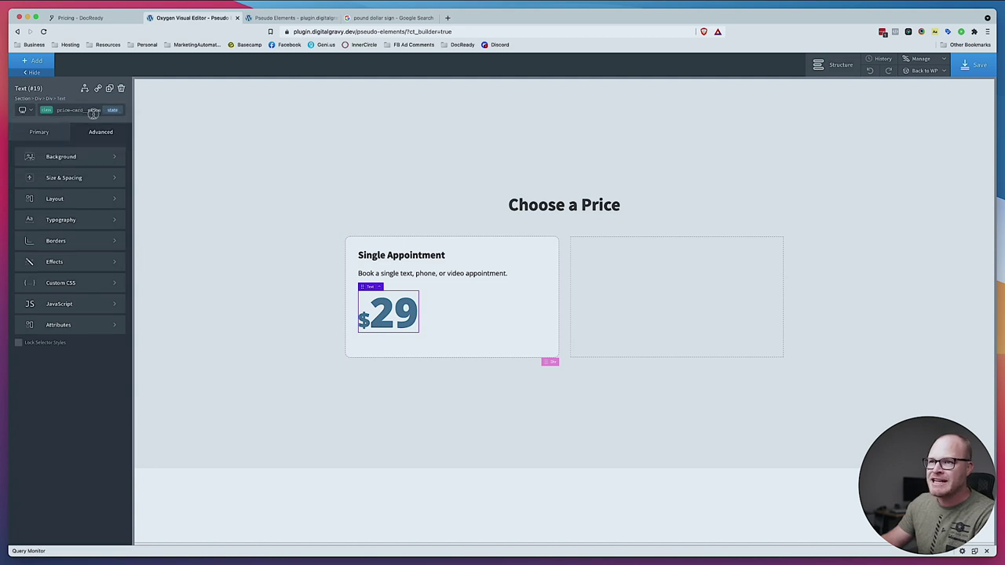
# Set the layout display of the price text's class to flex so the currency symbol and number become flex items
pyautogui.click(89, 112)
pyautogui.click(68, 171)
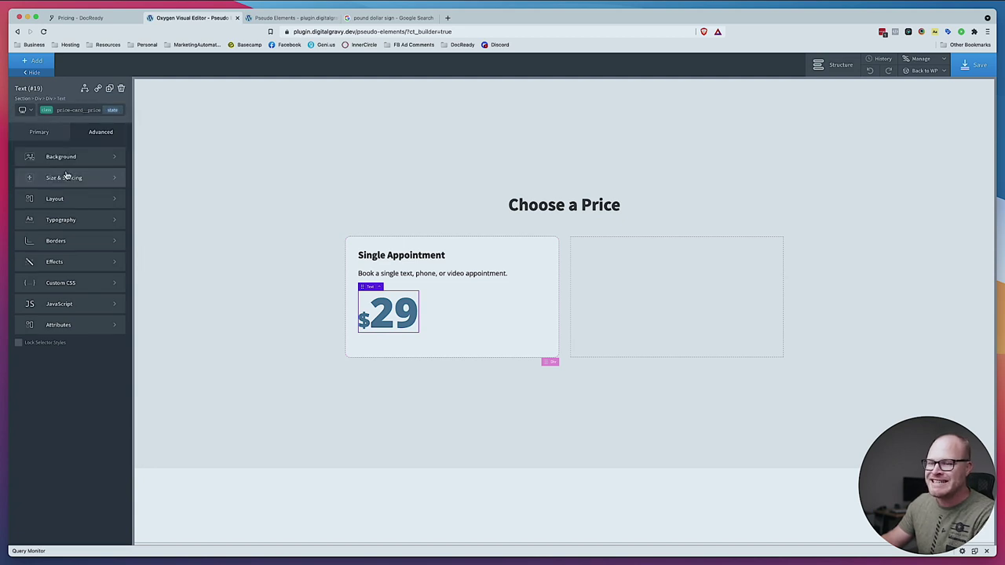
pyautogui.click(69, 206)
pyautogui.click(23, 181)
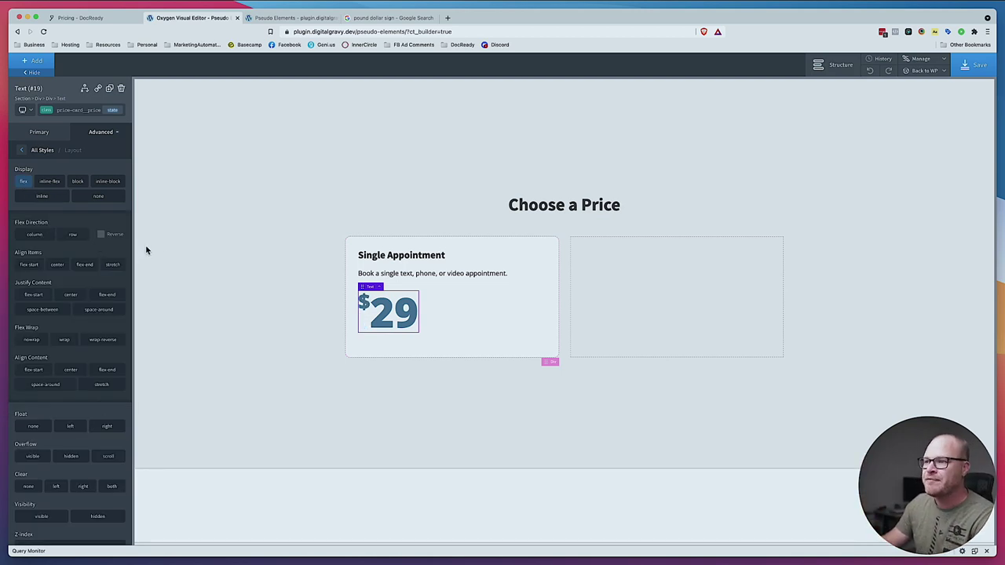
# Enter price-card__price--gbp as a new class name for the price text, checking the pound sign search page before returning to the Oxygen editor
pyautogui.click(75, 110)
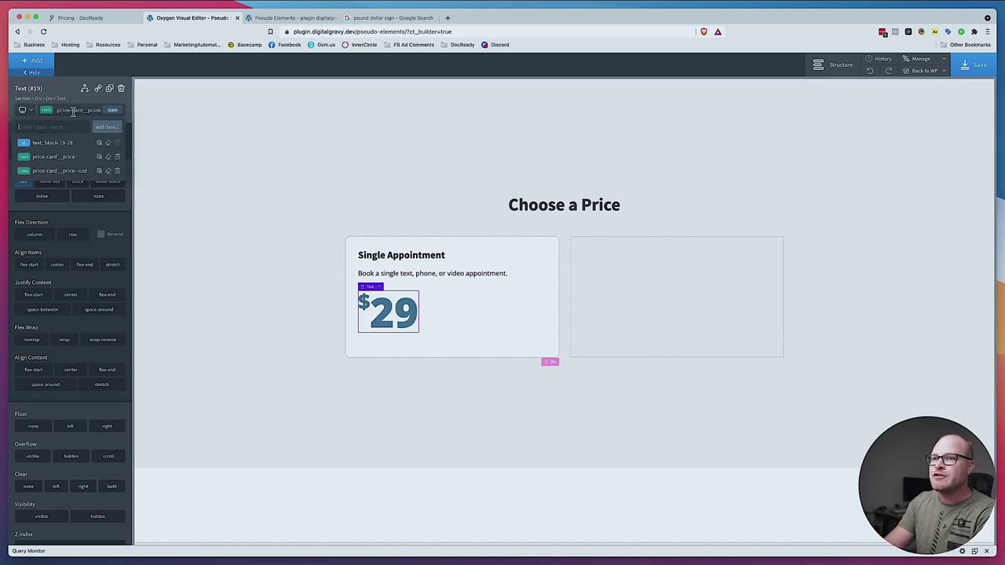
pyautogui.write('price-card__price--gbp')
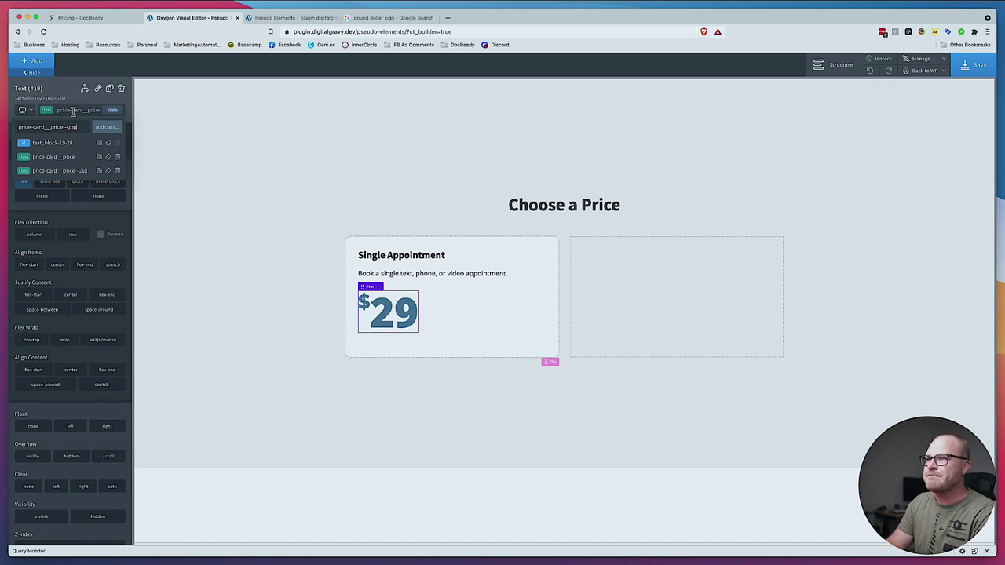
pyautogui.click(377, 17)
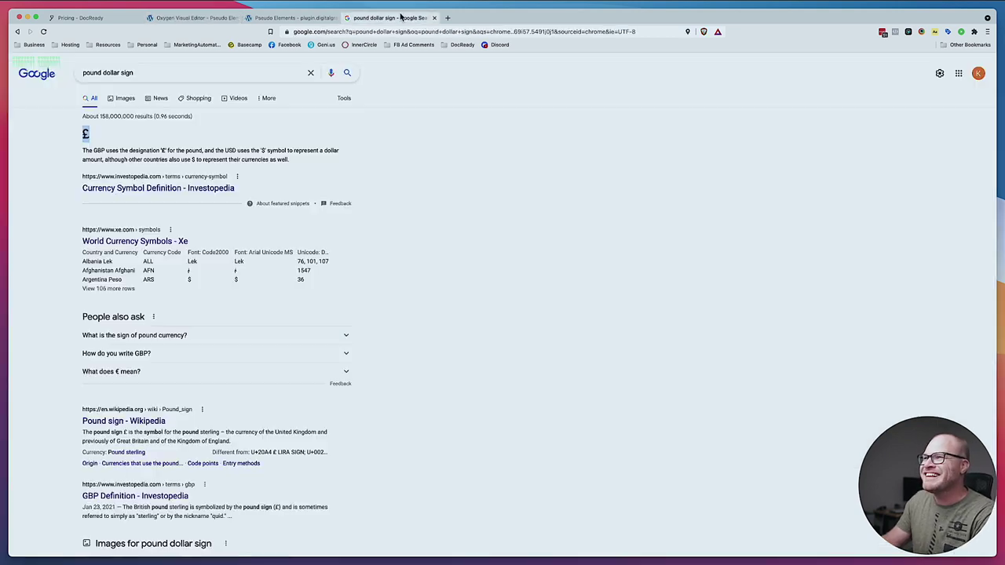
pyautogui.click(199, 17)
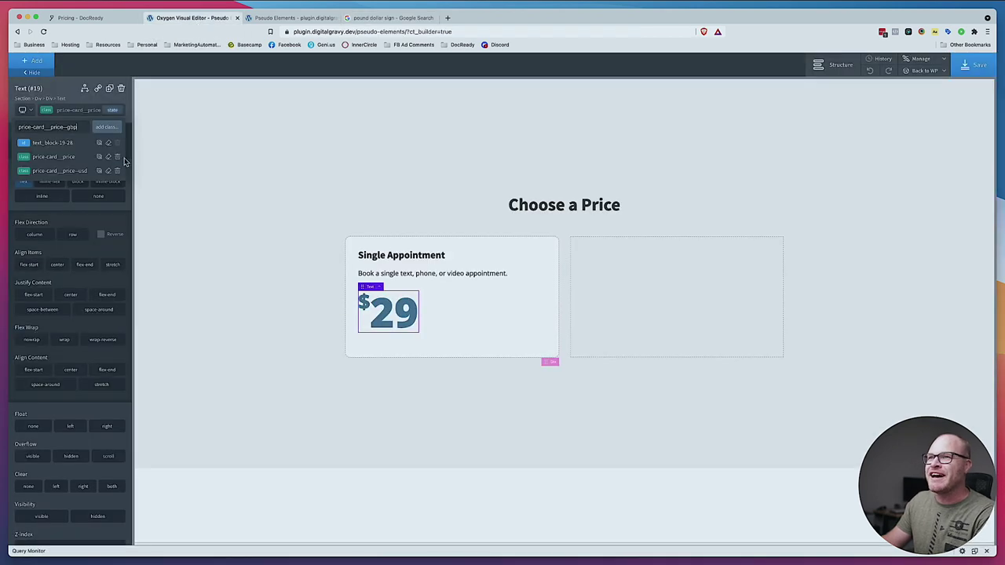
# Add the class price-card__price--gbp to the price text and copy the styles of price-card__price--usd onto it
pyautogui.press('Return')
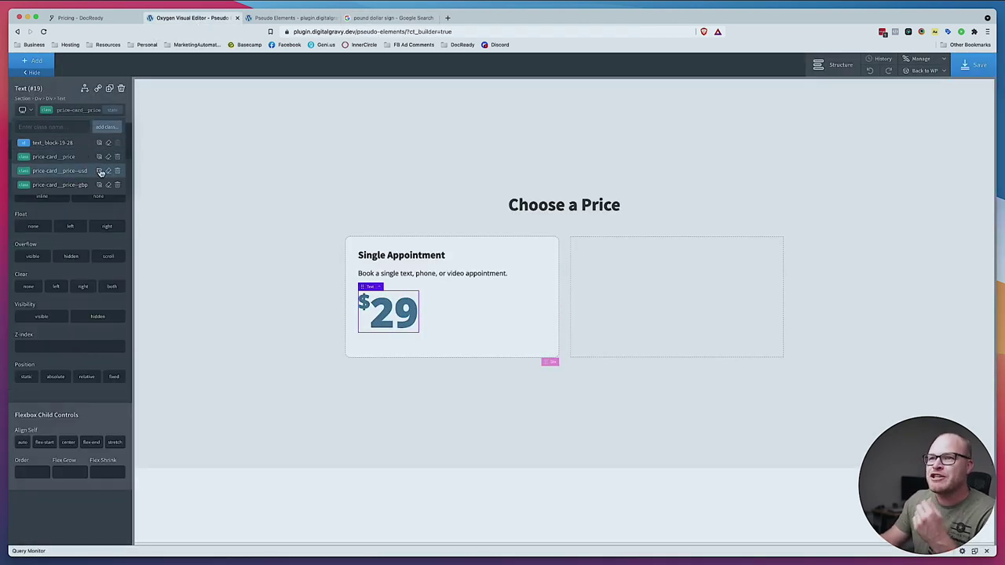
pyautogui.click(99, 171)
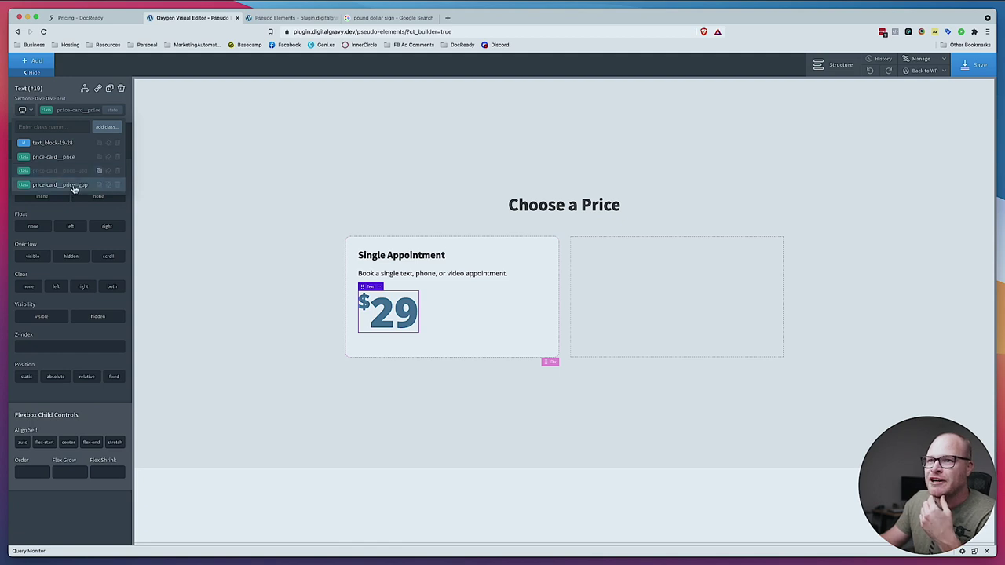
pyautogui.click(76, 185)
pyautogui.click(85, 108)
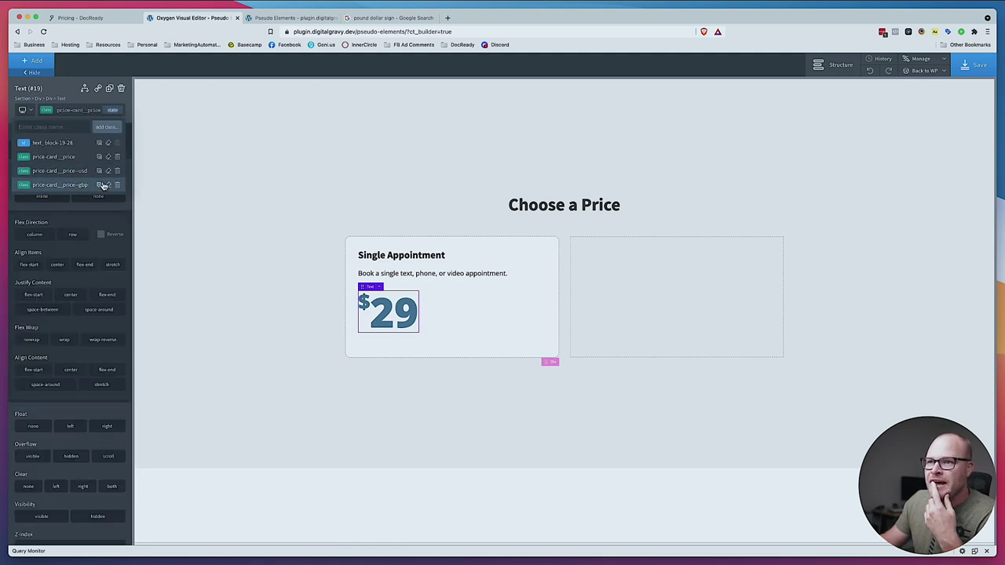
pyautogui.click(100, 186)
pyautogui.click(83, 110)
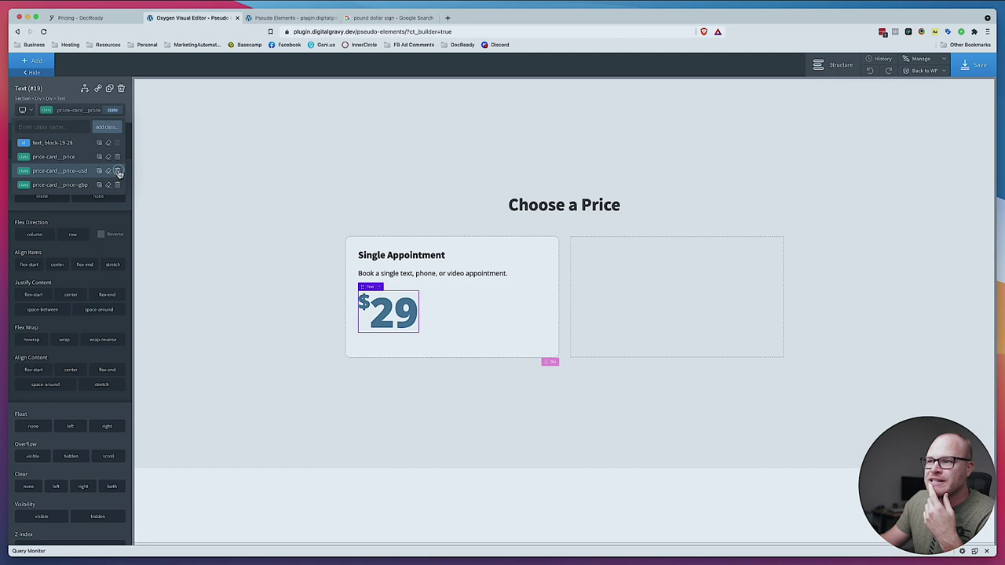
# Remove the price-card__price--usd class from the price text, leaving price-card__price--gbp as the class being edited
pyautogui.click(117, 171)
pyautogui.click(85, 110)
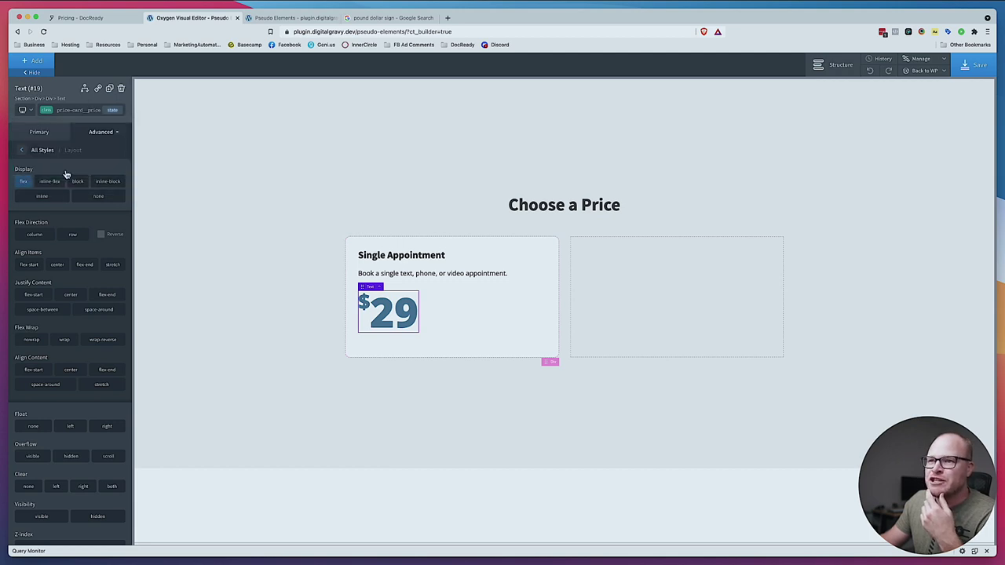
pyautogui.click(69, 174)
# Set the before pseudo-element content of the price-card__price--gbp class to £
pyautogui.click(50, 135)
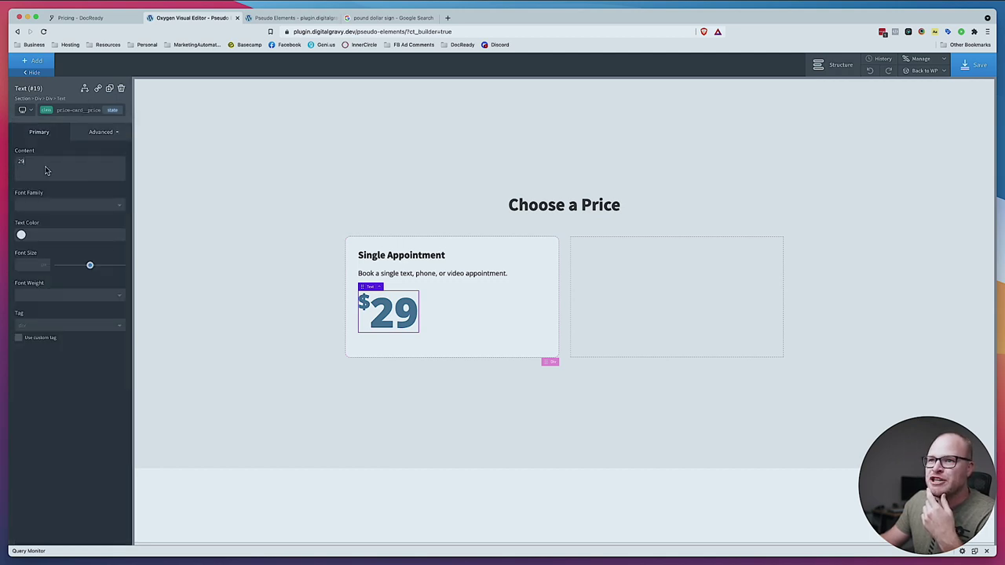
pyautogui.click(112, 110)
pyautogui.click(43, 148)
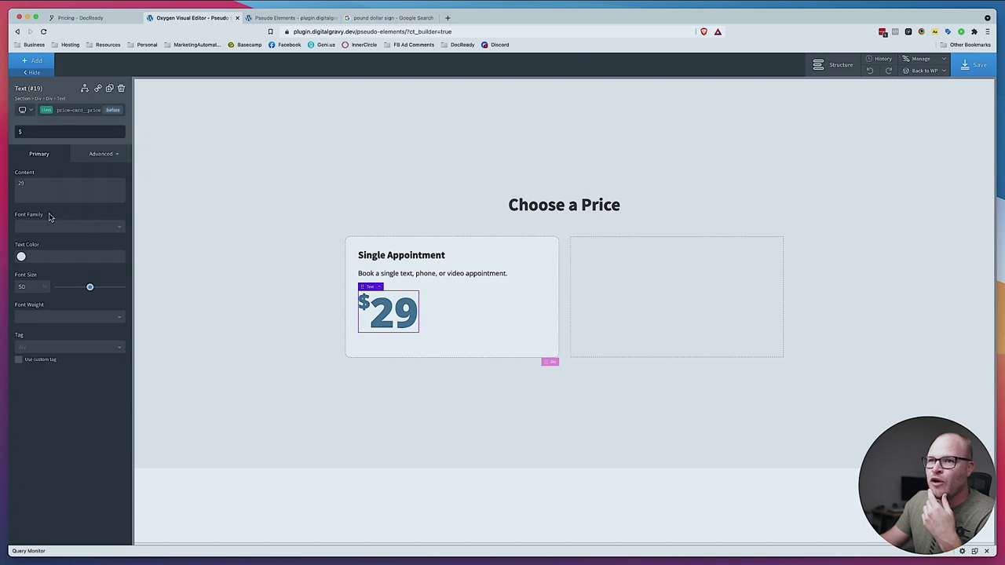
pyautogui.click(47, 131)
pyautogui.write('£')
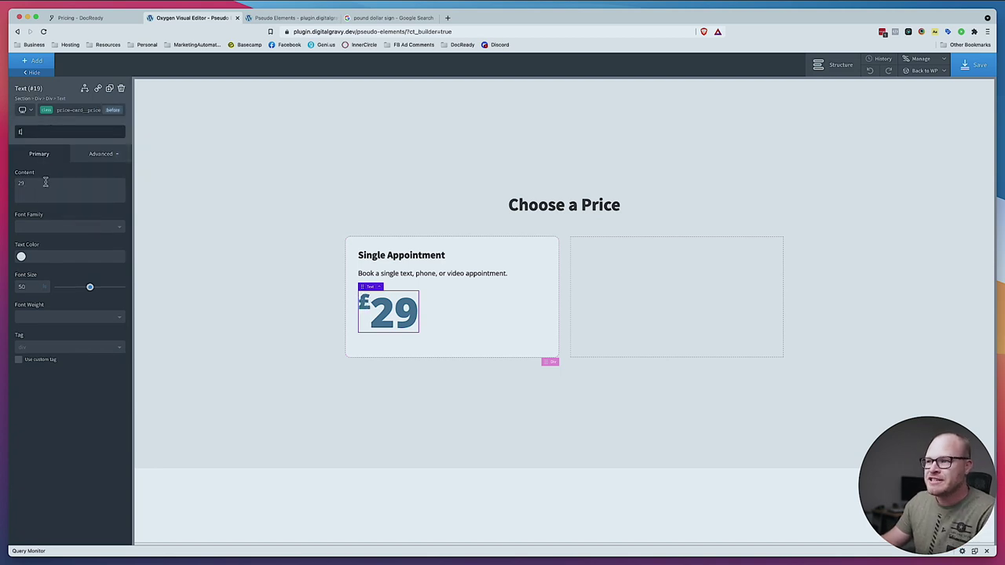
pyautogui.click(259, 234)
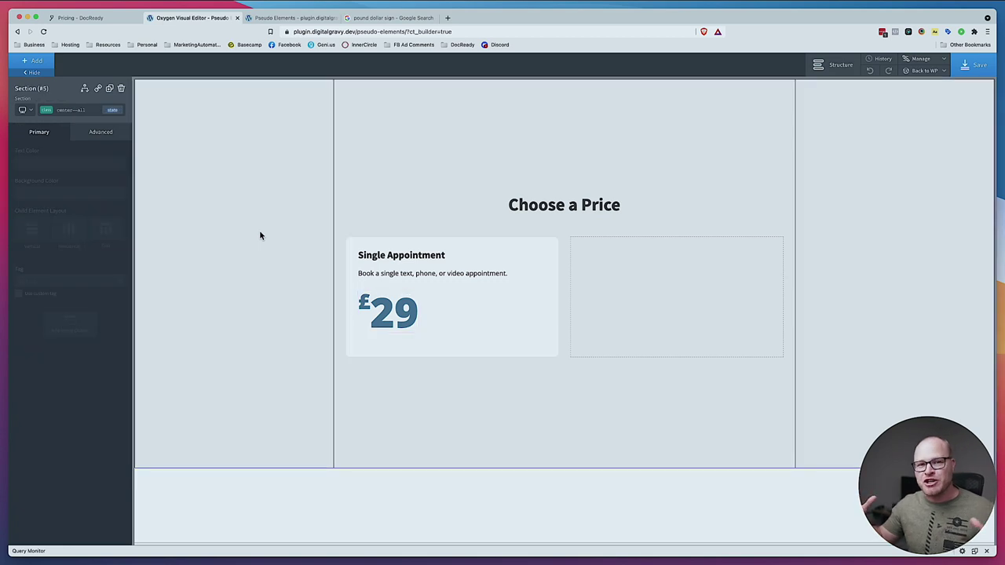
# Replace the price-card__price--gbp class on the price text with price-card__price--usd
pyautogui.click(396, 317)
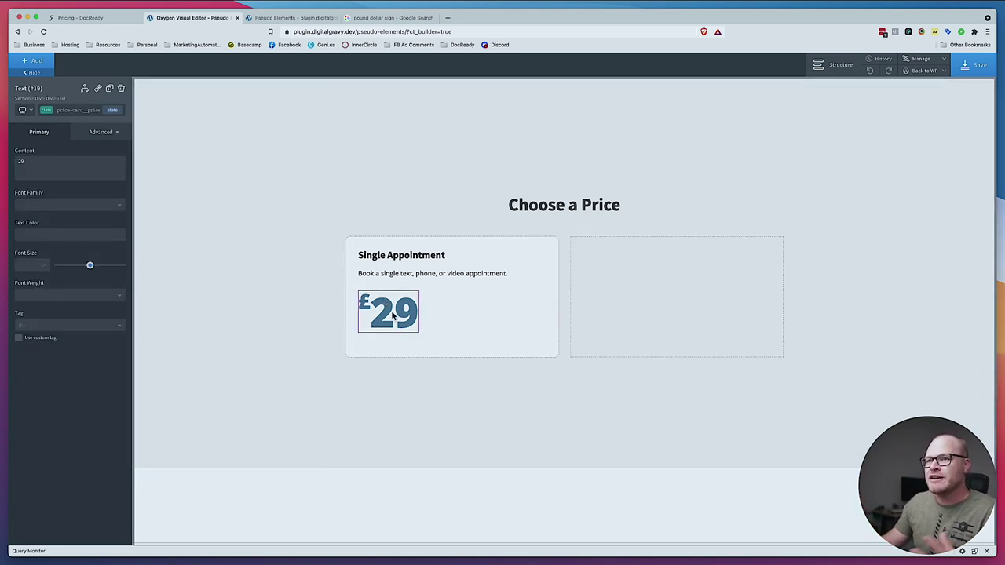
pyautogui.click(91, 110)
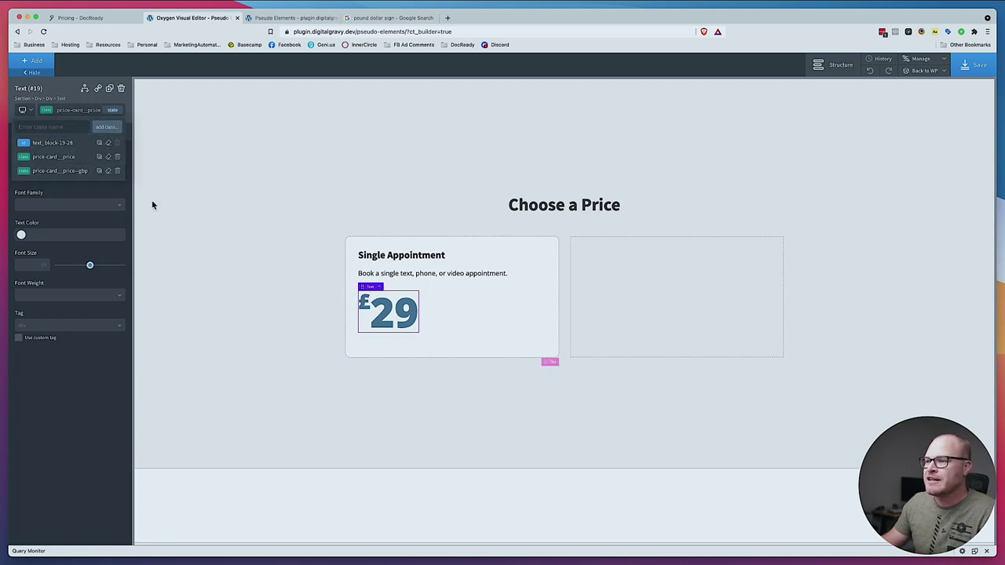
pyautogui.click(118, 171)
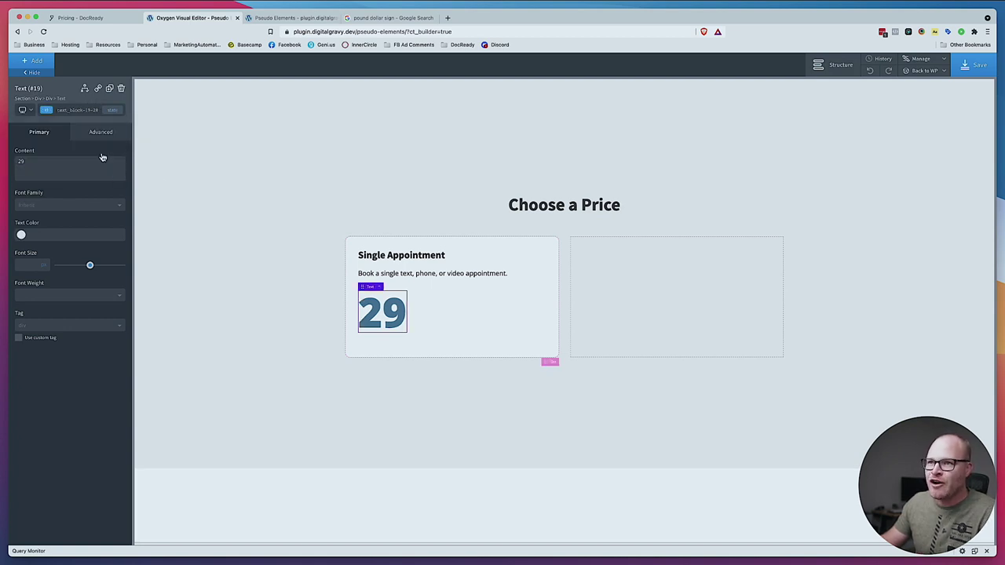
pyautogui.click(85, 112)
pyautogui.write('j')
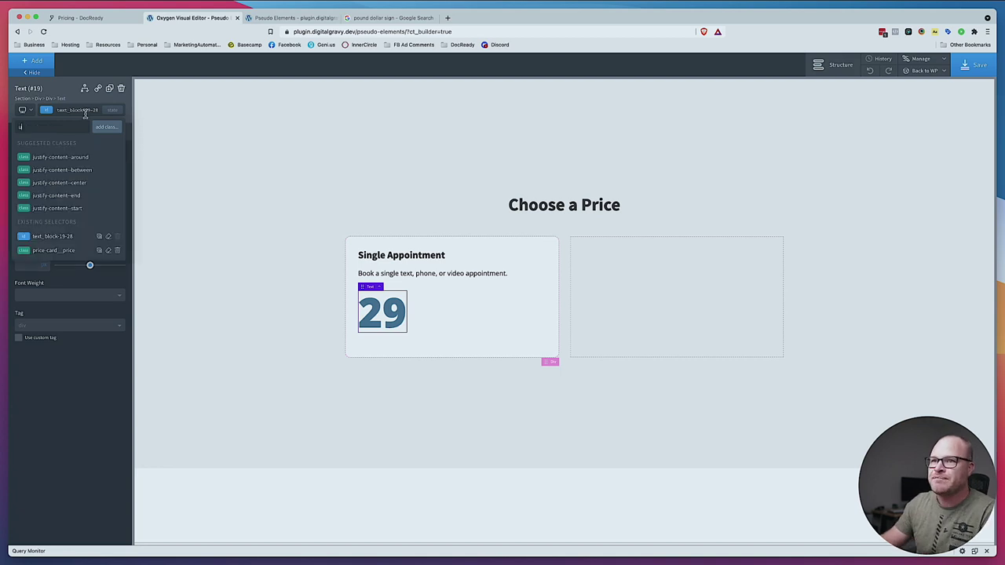
pyautogui.write('sed')
pyautogui.press('BackSpace')
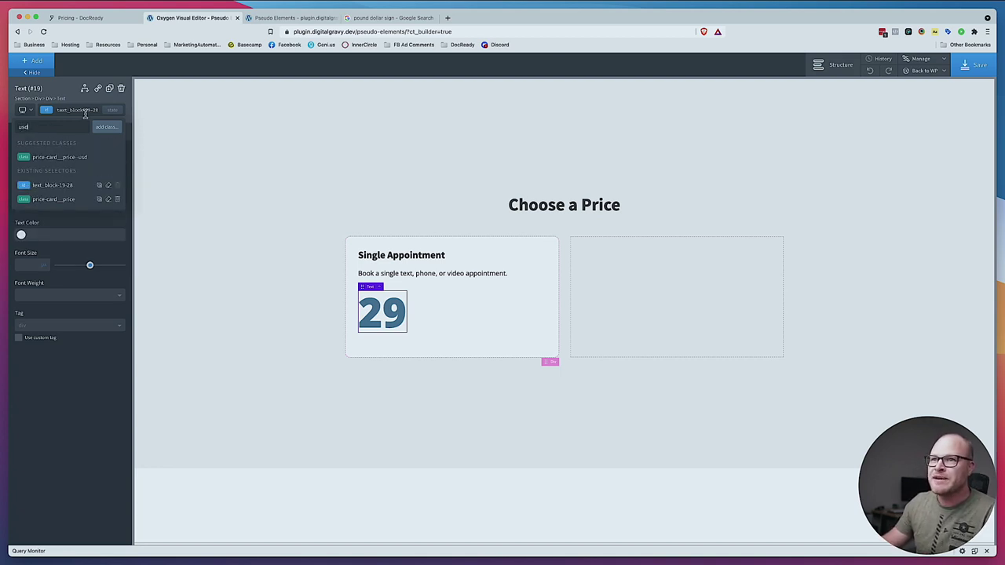
pyautogui.write('d')
pyautogui.click(87, 160)
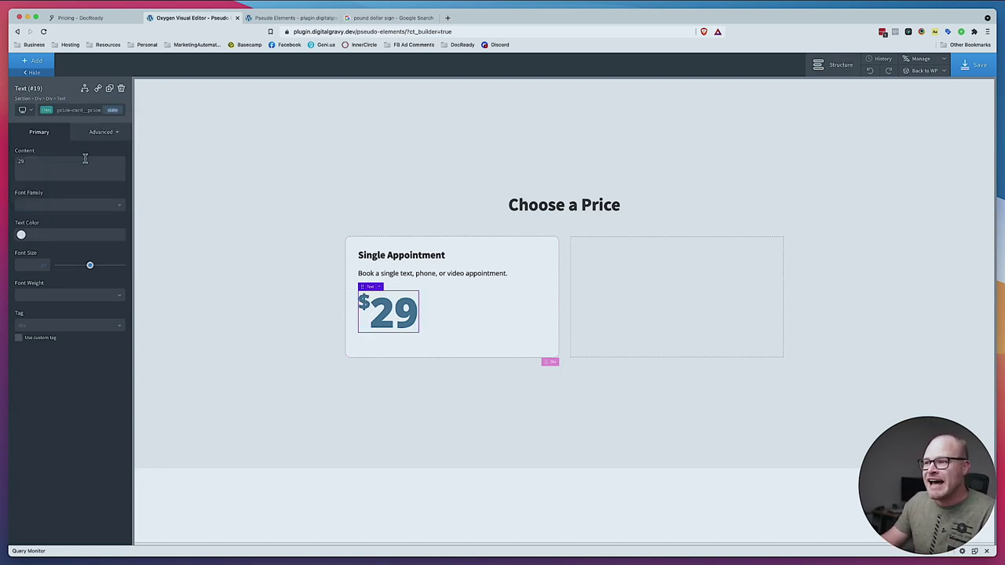
# Swap the price text's price-card__price--usd class for price-card__price--gbp
pyautogui.click(89, 111)
pyautogui.click(118, 171)
pyautogui.click(84, 111)
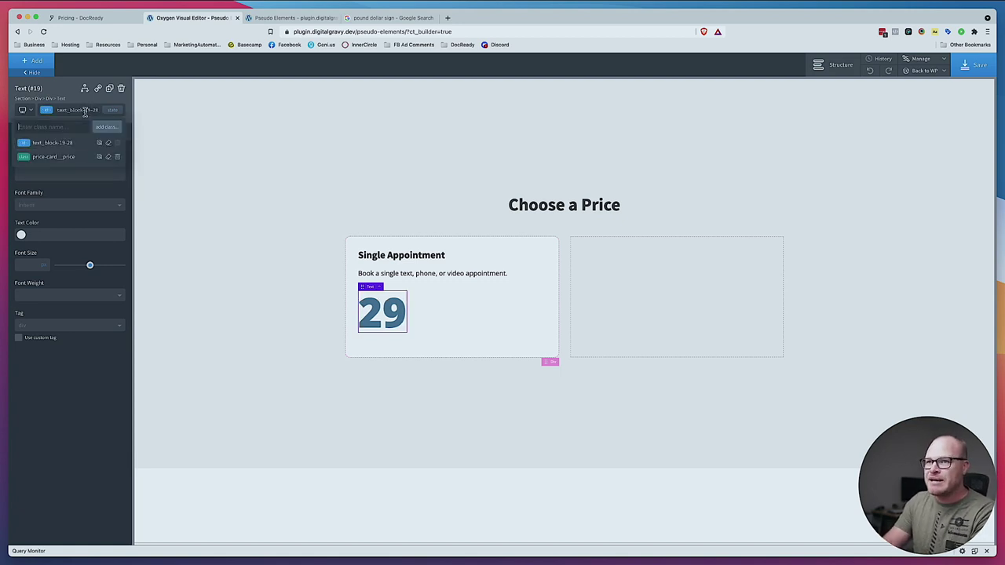
pyautogui.write('gbp')
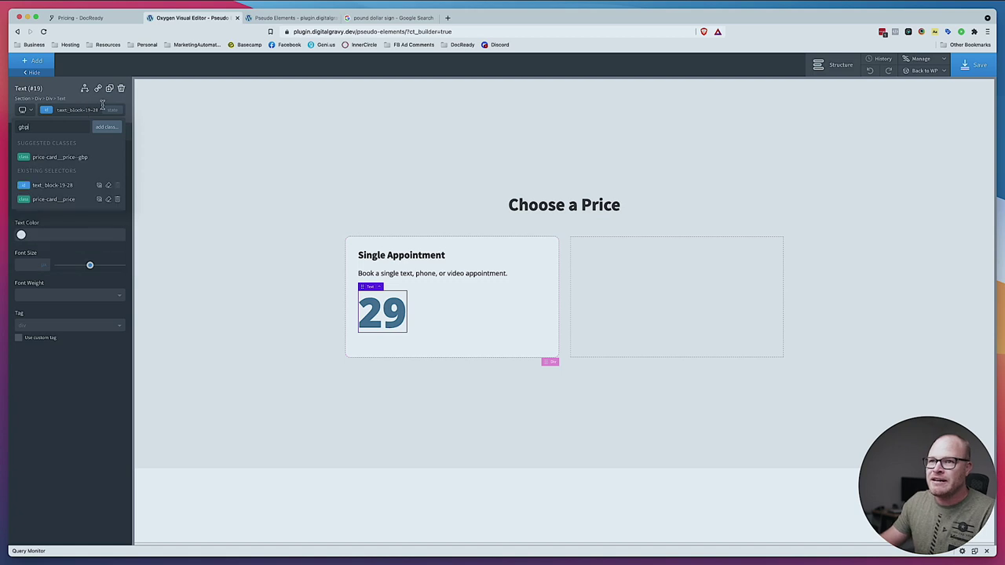
pyautogui.click(88, 159)
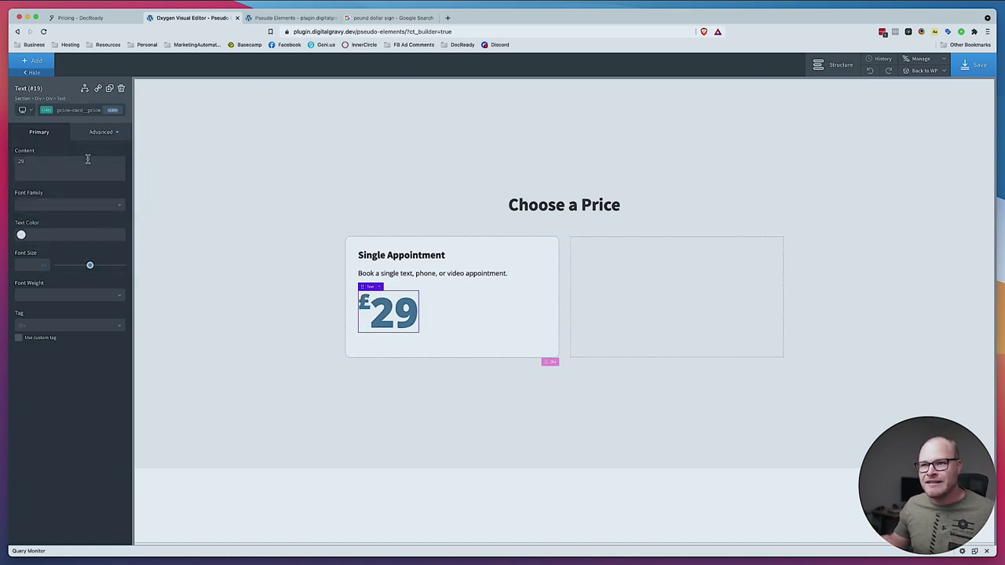
# Switch the price text back from the price-card__price--gbp class to price-card__price--usd
pyautogui.click(82, 110)
pyautogui.click(122, 171)
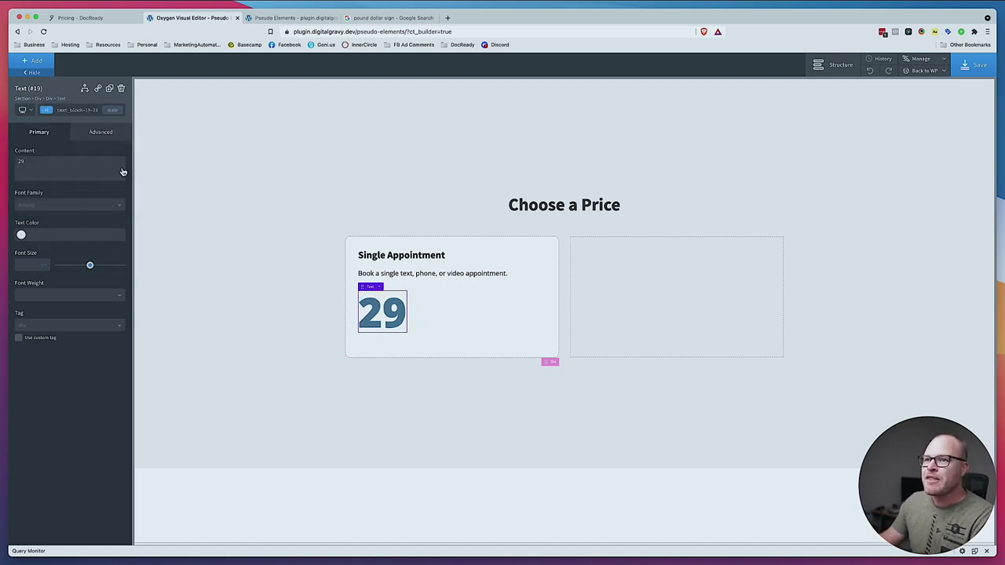
pyautogui.click(78, 110)
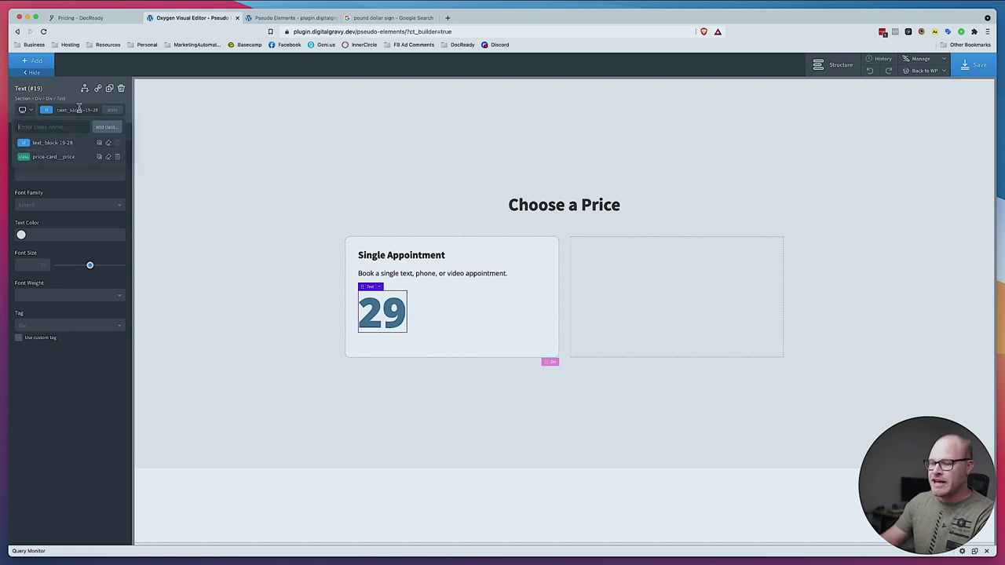
pyautogui.write('ju')
pyautogui.press('BackSpace')
pyautogui.press('BackSpace')
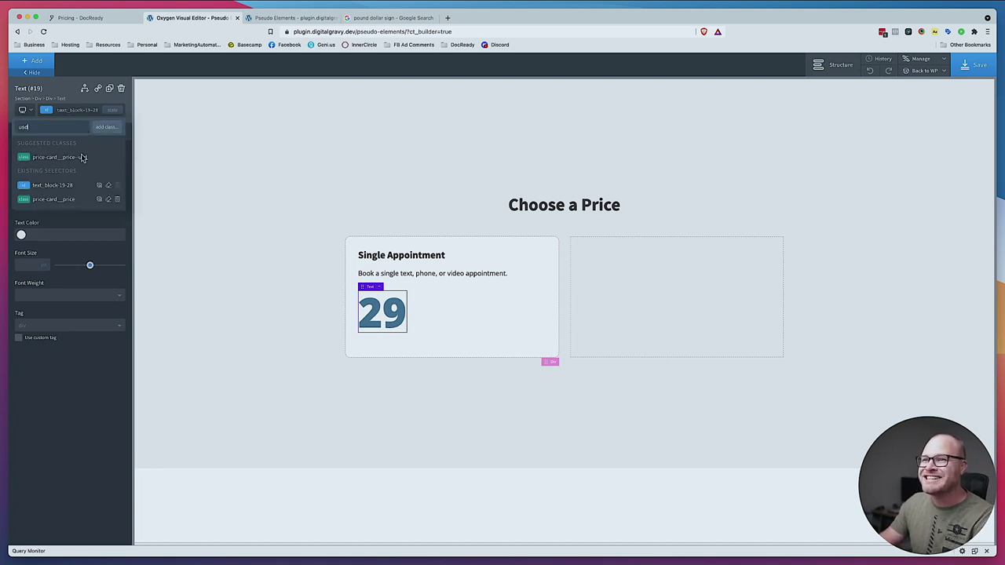
pyautogui.click(82, 158)
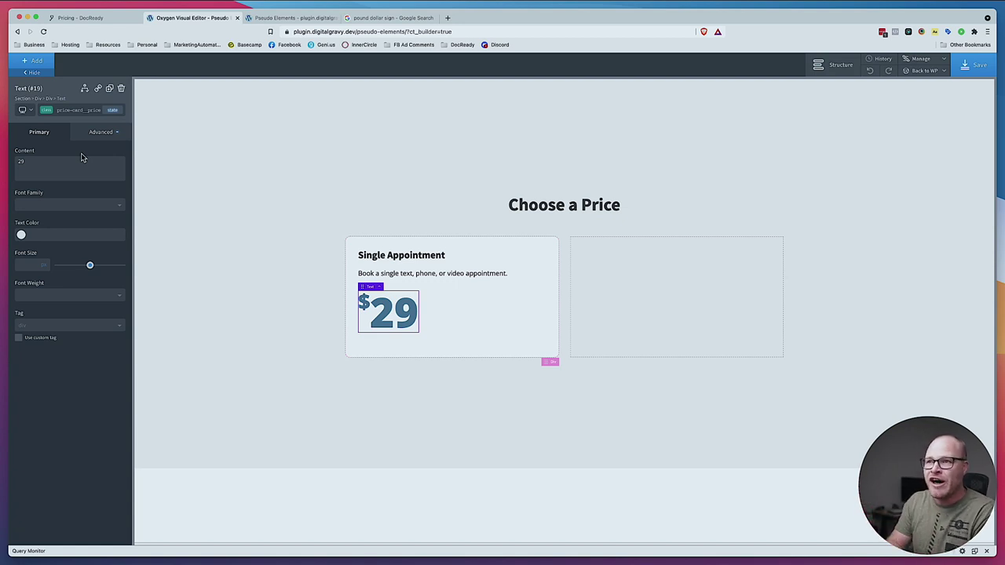
# Add a new class named price-card__price--monthly to the price text alongside the USD class
pyautogui.click(69, 110)
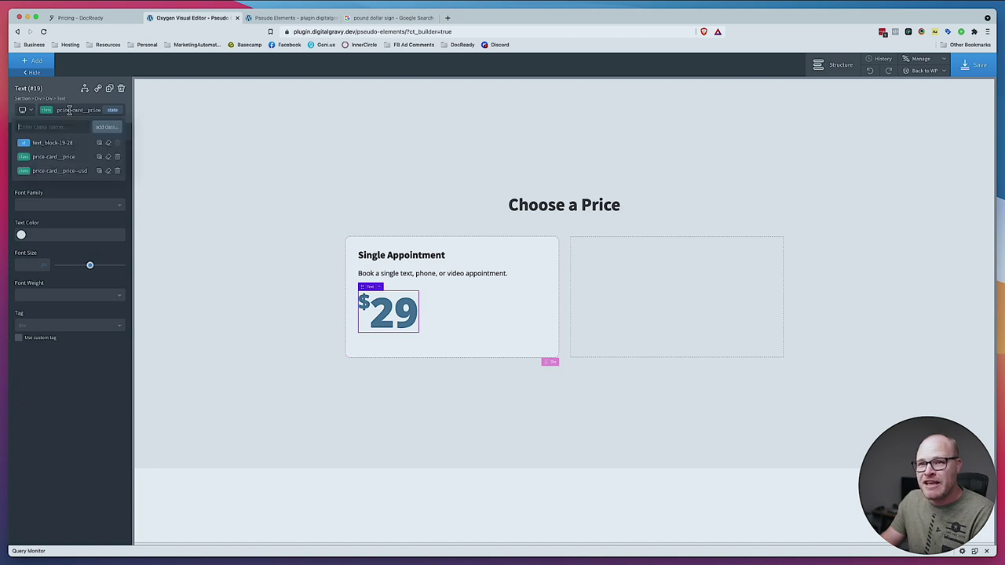
pyautogui.write('p')
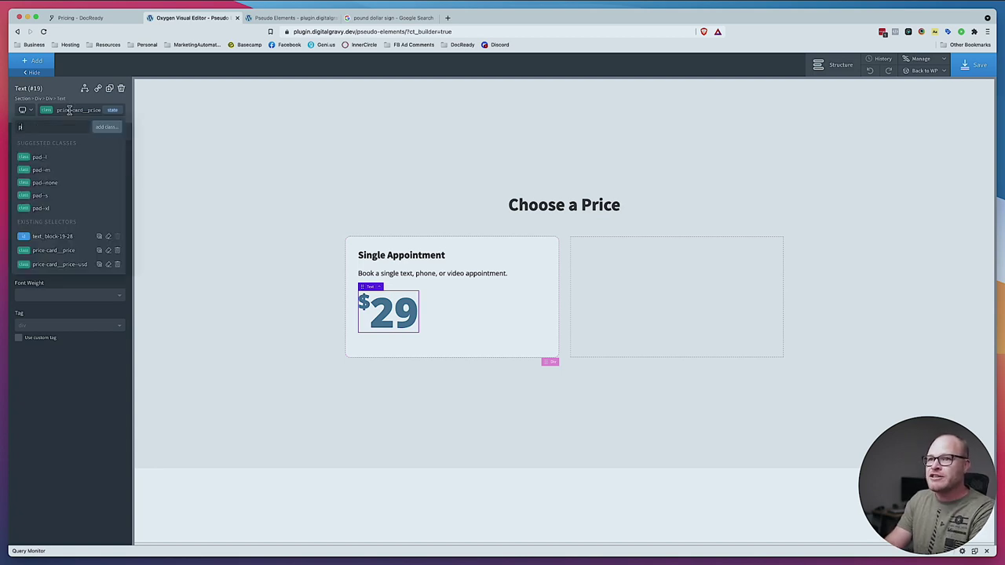
pyautogui.write('rice-card__price')
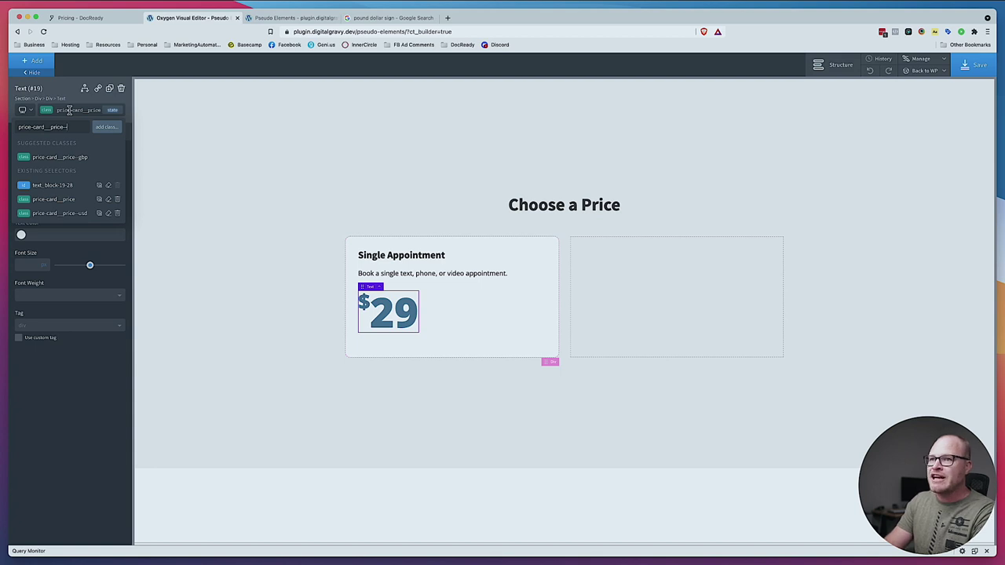
pyautogui.write('--monthly')
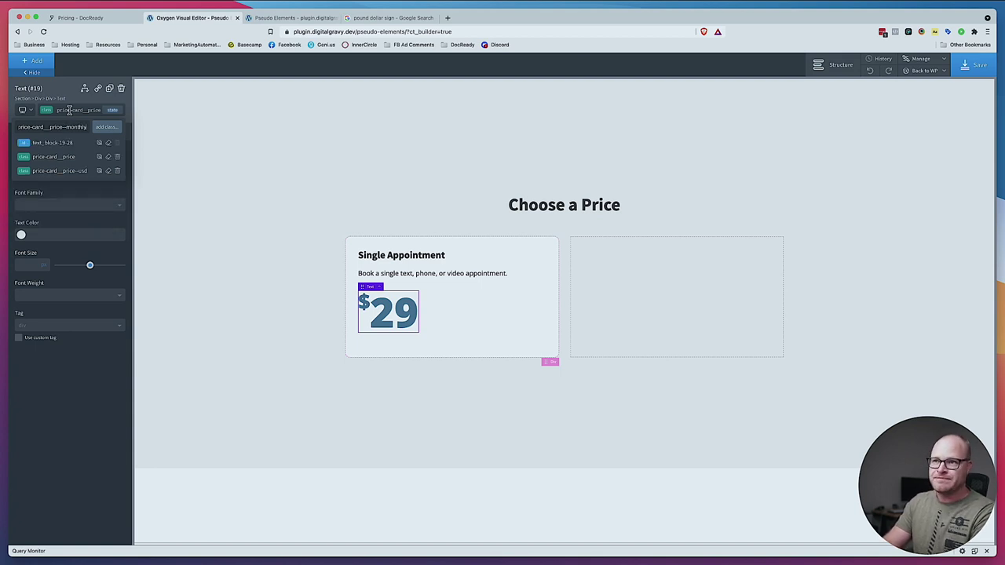
pyautogui.press('Return')
pyautogui.click(79, 110)
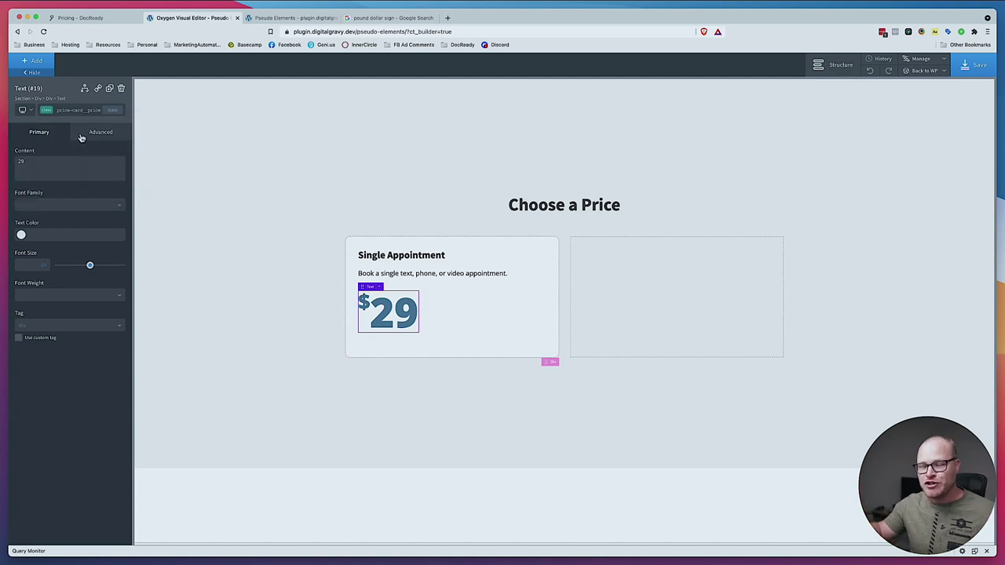
# Set the after pseudo-element content of the price-card__price--monthly class to "/ per month"
pyautogui.click(112, 110)
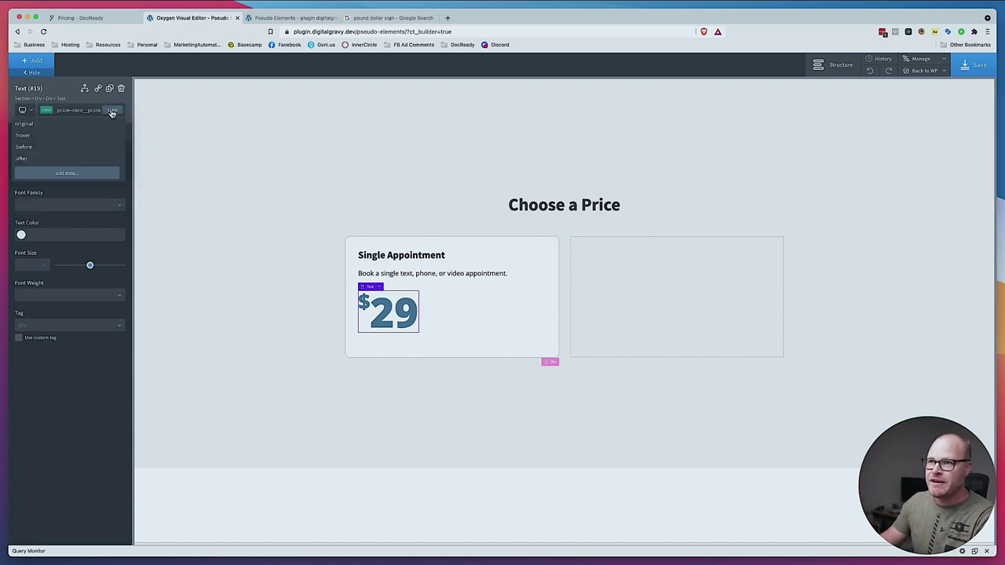
pyautogui.click(48, 159)
pyautogui.click(63, 132)
pyautogui.write('/')
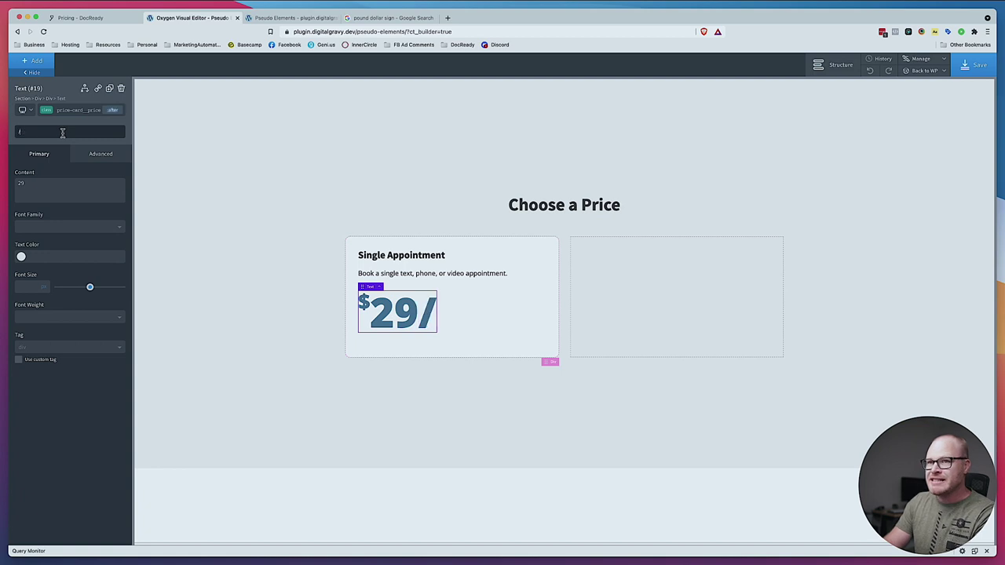
pyautogui.write(' perm')
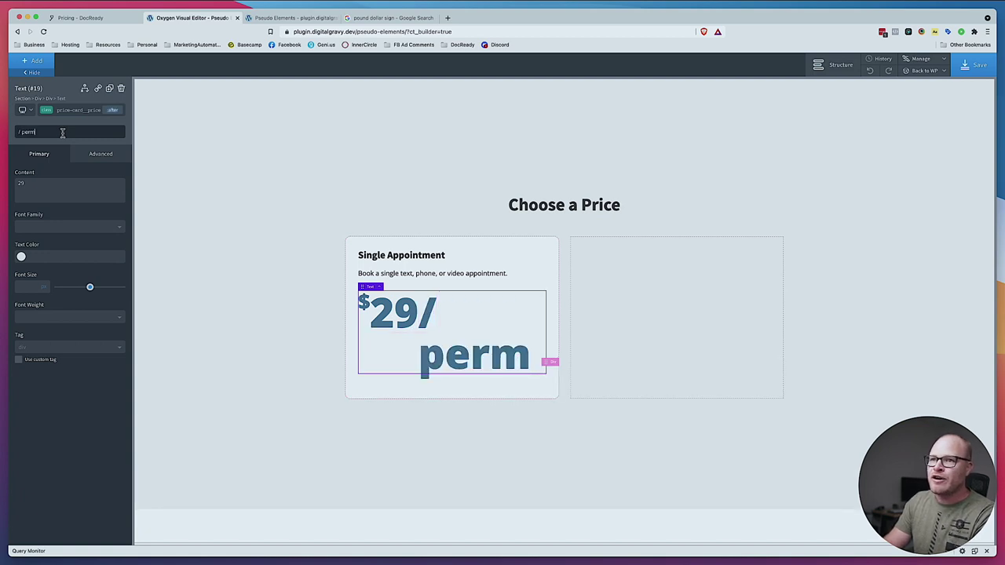
pyautogui.press('BackSpace')
pyautogui.write('month')
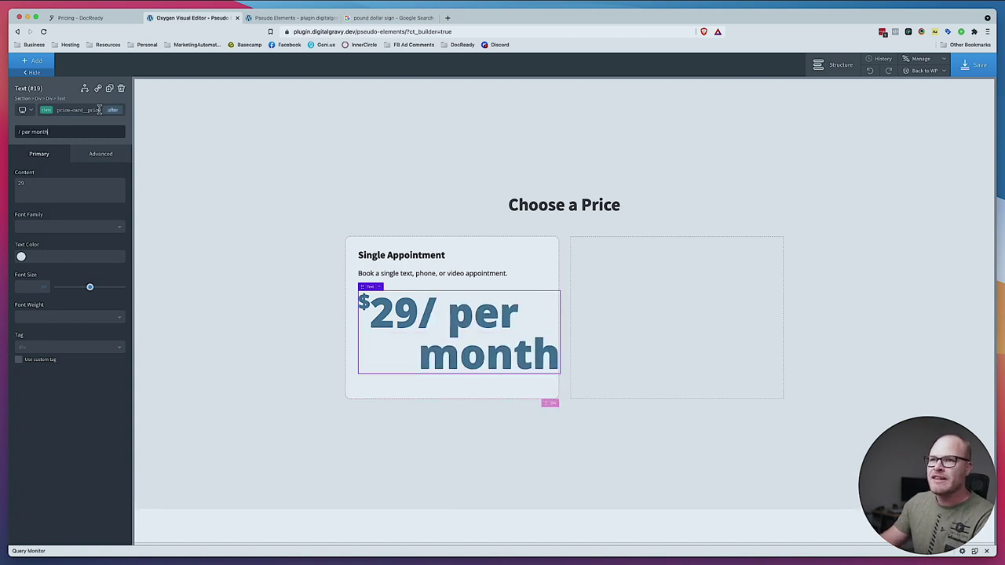
# Set the font size of the monthly class's after pseudo-element to 30
pyautogui.click(101, 154)
pyautogui.click(76, 240)
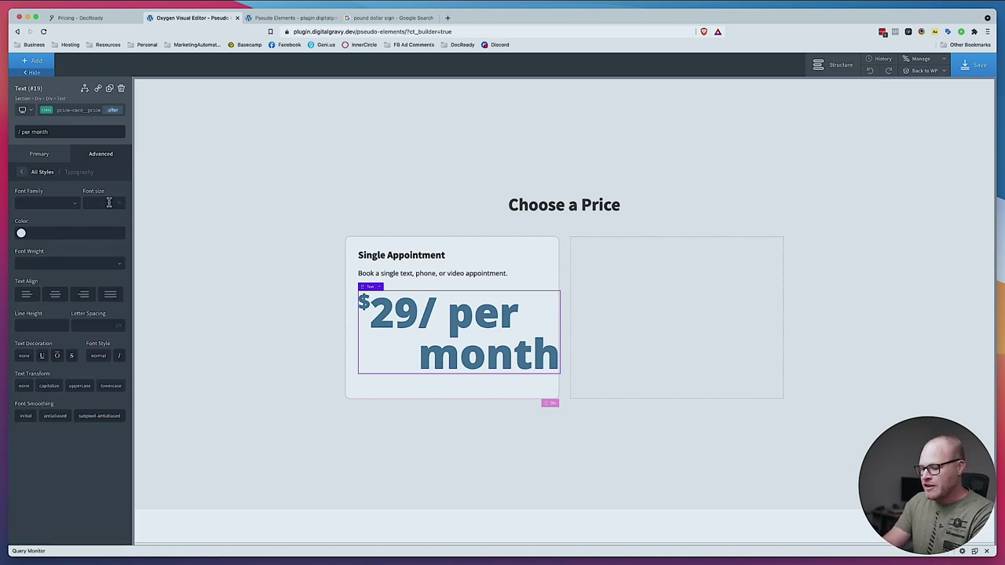
pyautogui.click(109, 202)
pyautogui.write('30')
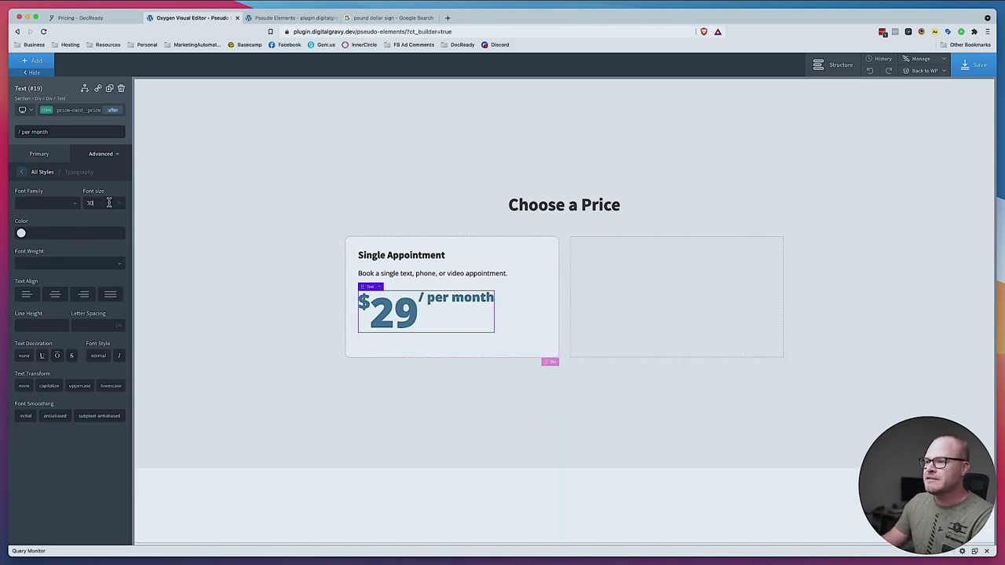
# Set the top margin of the "/ per month" after pseudo-element to auto
pyautogui.click(101, 154)
pyautogui.click(78, 199)
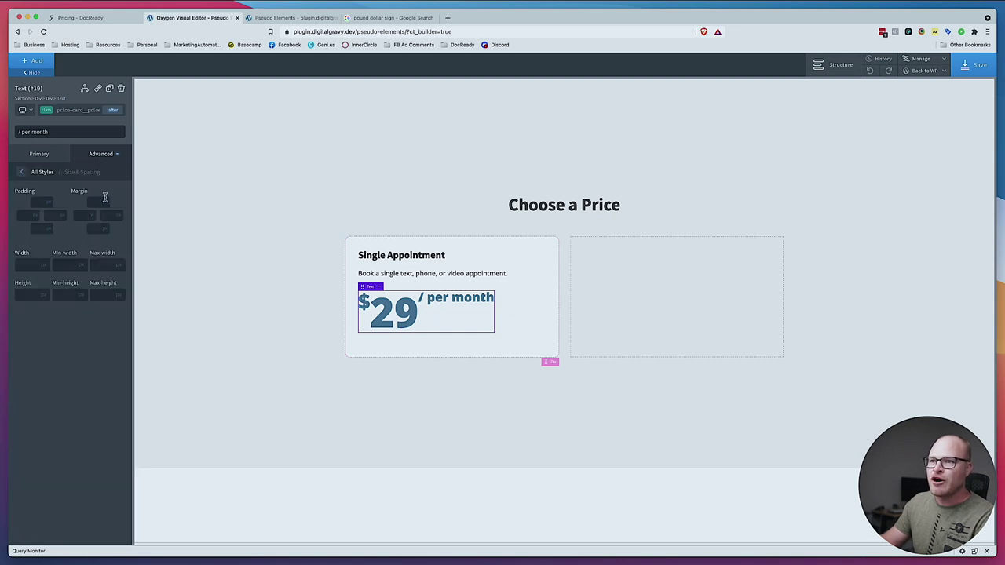
pyautogui.click(107, 217)
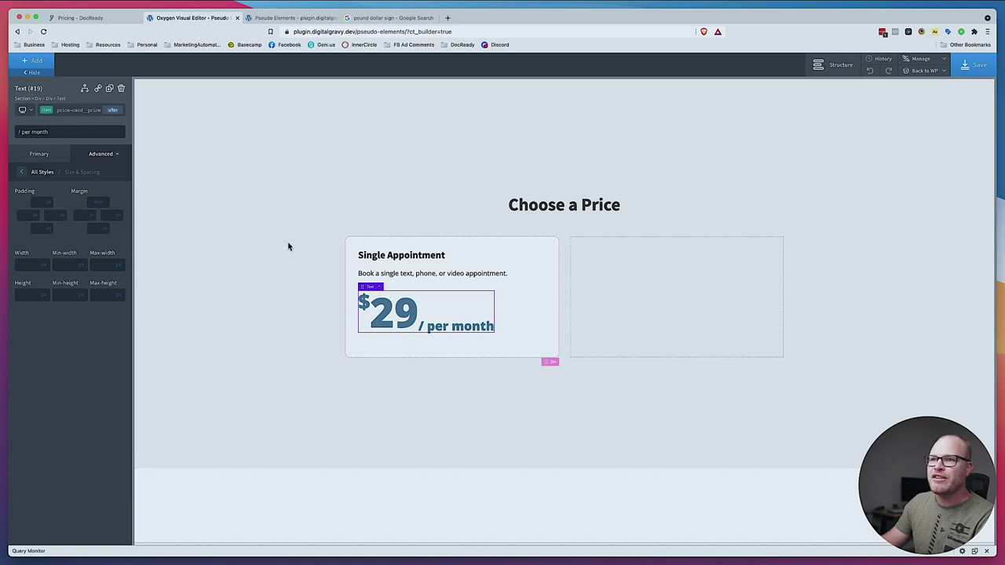
# Set the font size of the monthly class's "/ per month" after pseudo-element to 20
pyautogui.click(114, 157)
pyautogui.click(75, 239)
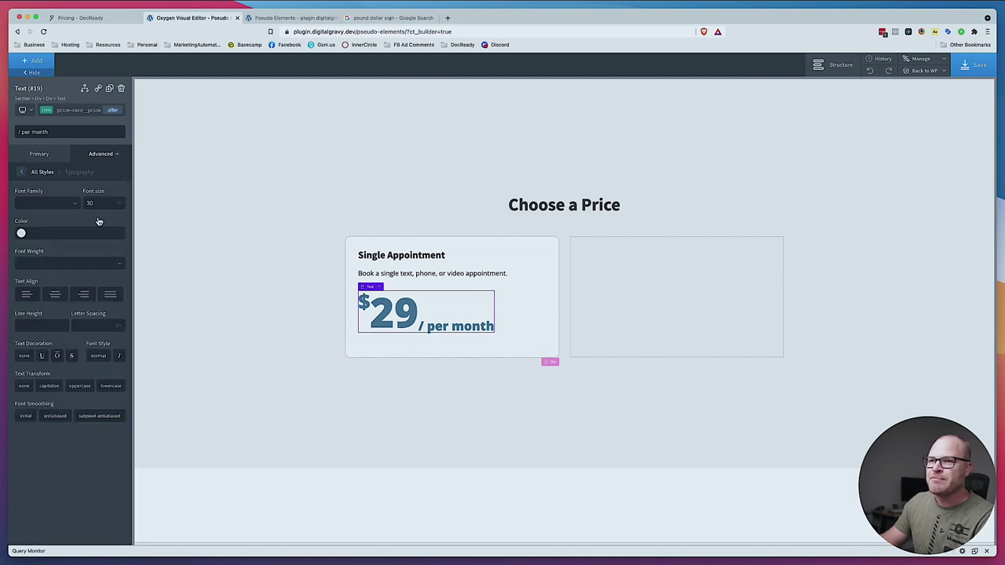
pyautogui.doubleClick(101, 204)
pyautogui.write('2')
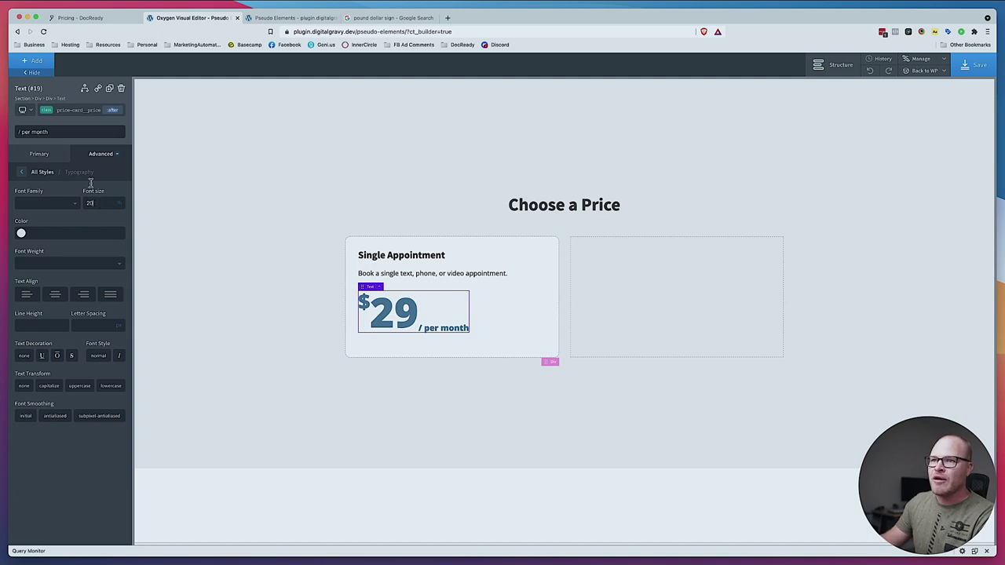
# Set the letter spacing of the "/ per month" after pseudo-element to -.05 em
pyautogui.click(98, 154)
pyautogui.click(92, 260)
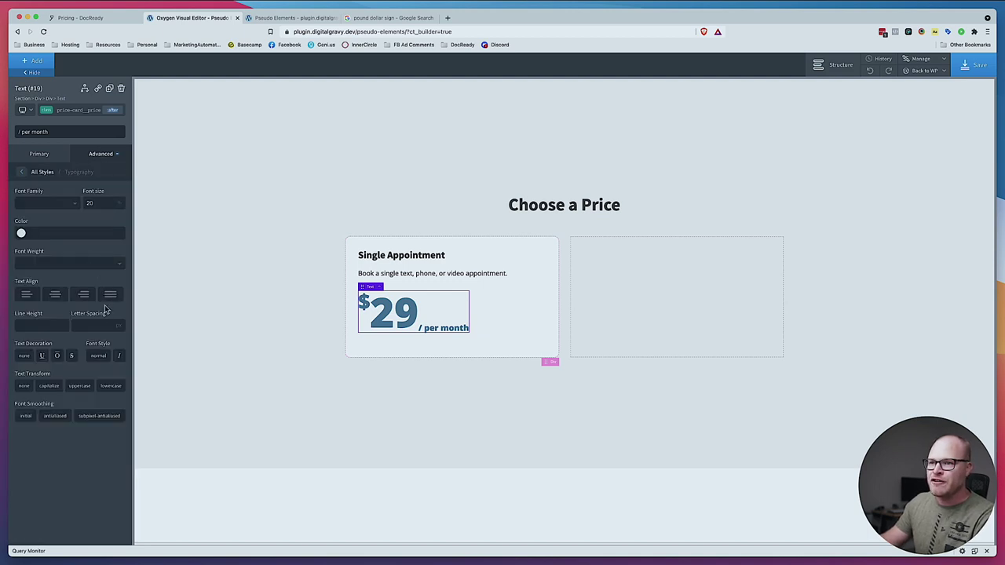
pyautogui.moveTo(119, 329)
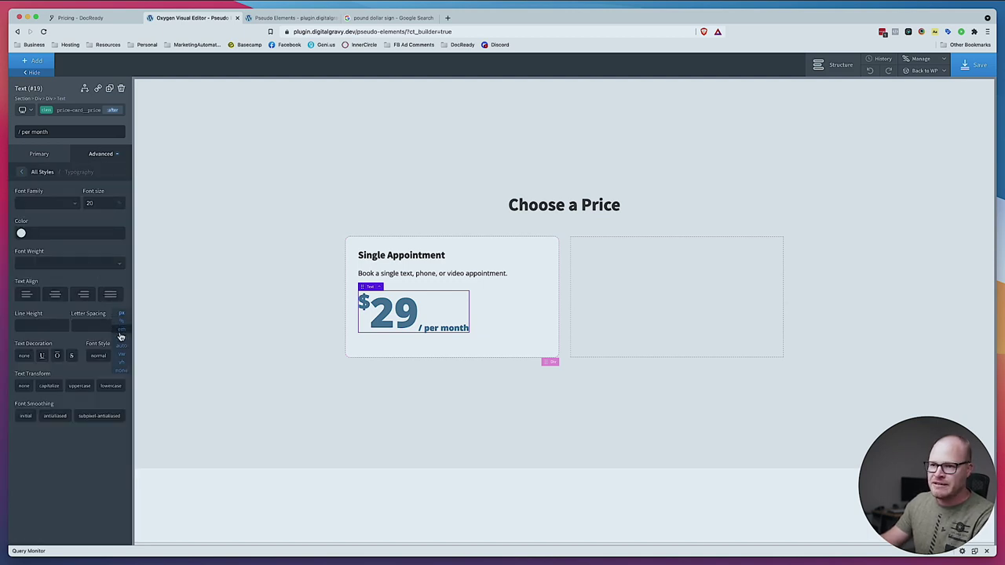
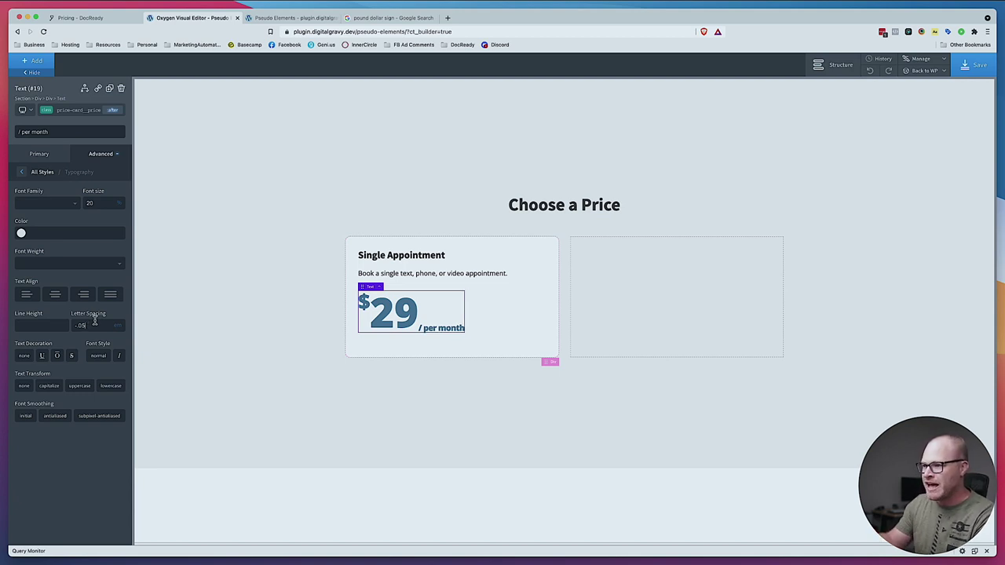
# Set the opacity of the "/ per month" after pseudo-element to .7
pyautogui.click(98, 154)
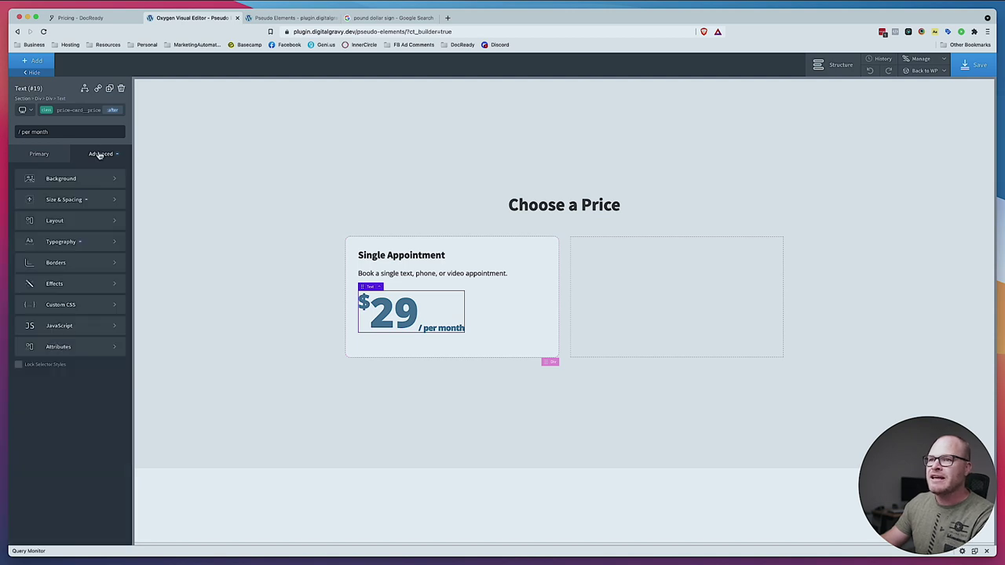
pyautogui.click(73, 284)
pyautogui.click(55, 217)
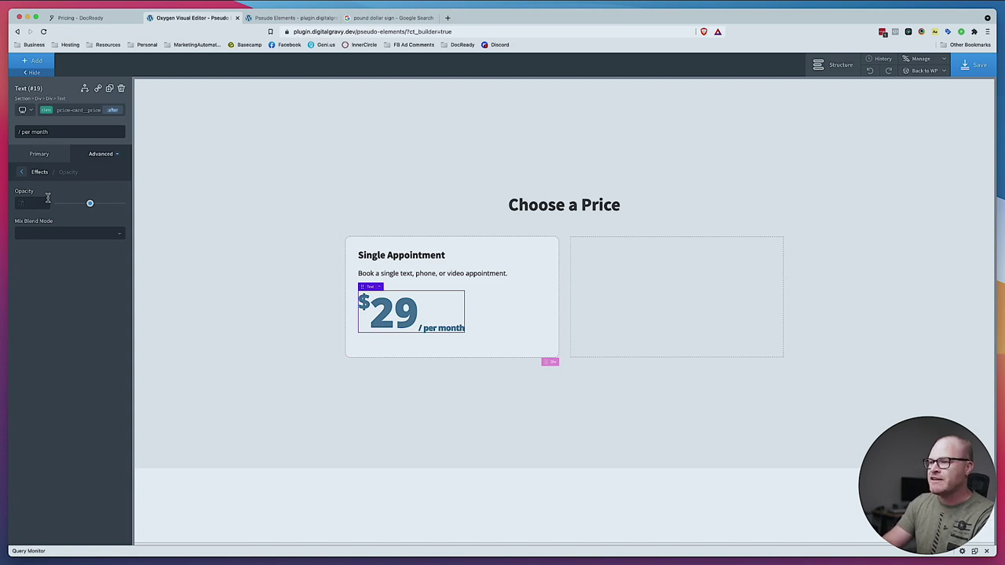
pyautogui.click(47, 198)
pyautogui.write('7')
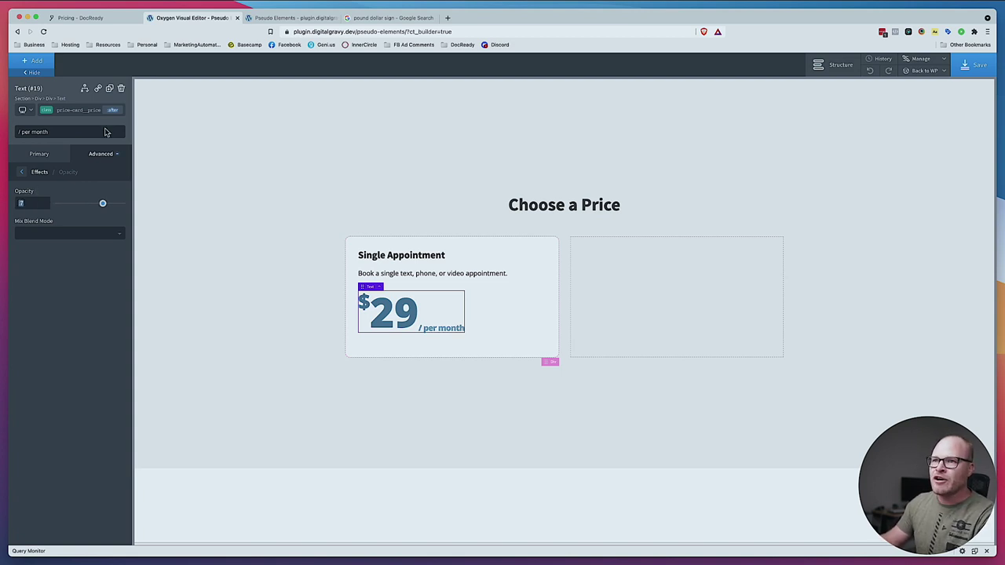
# Switch to the before pseudo-element of the price-card__price--usd class and try an opacity of .7 on the dollar sign
pyautogui.click(114, 110)
pyautogui.click(114, 110)
pyautogui.click(114, 110)
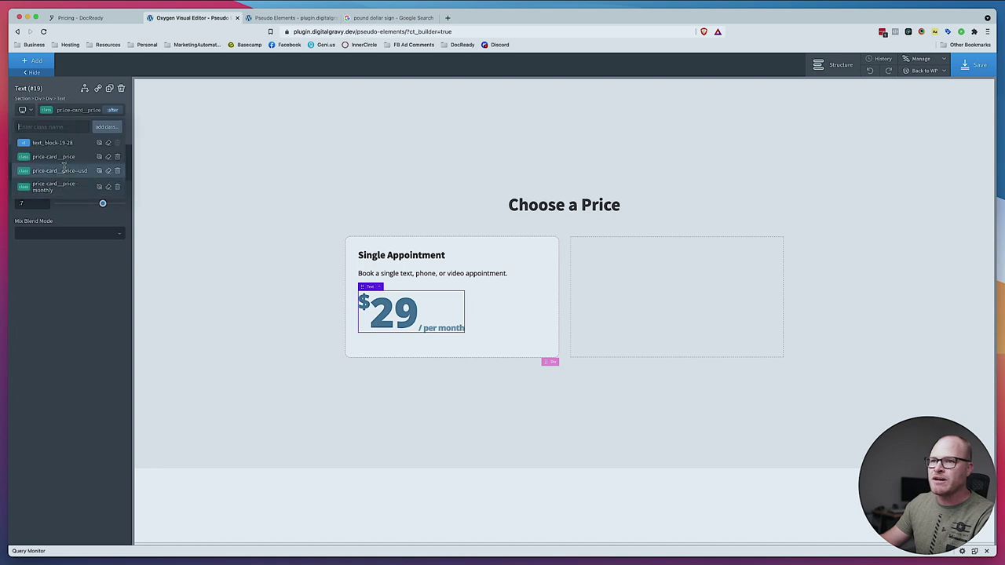
pyautogui.click(113, 110)
pyautogui.click(43, 148)
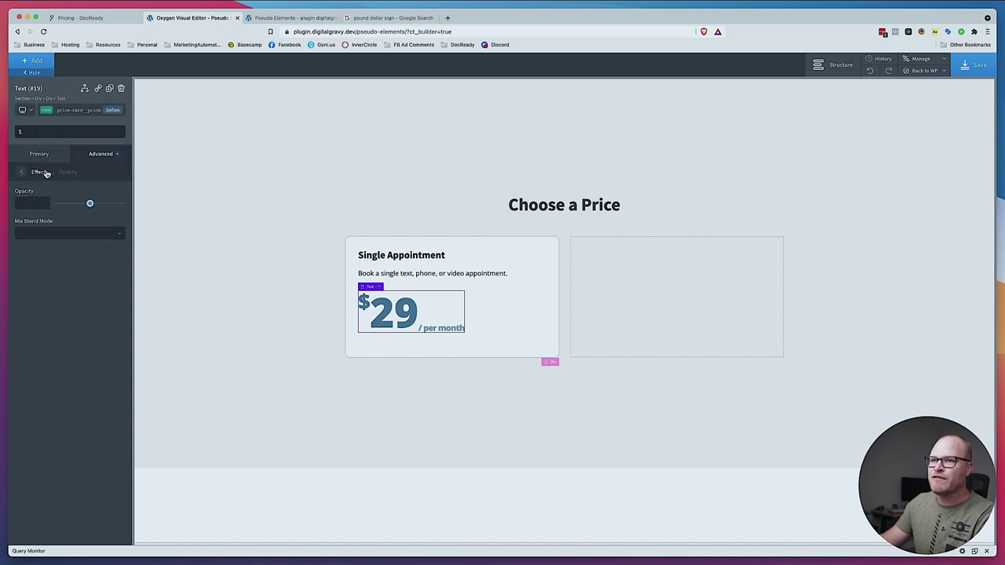
pyautogui.click(33, 203)
pyautogui.write('7')
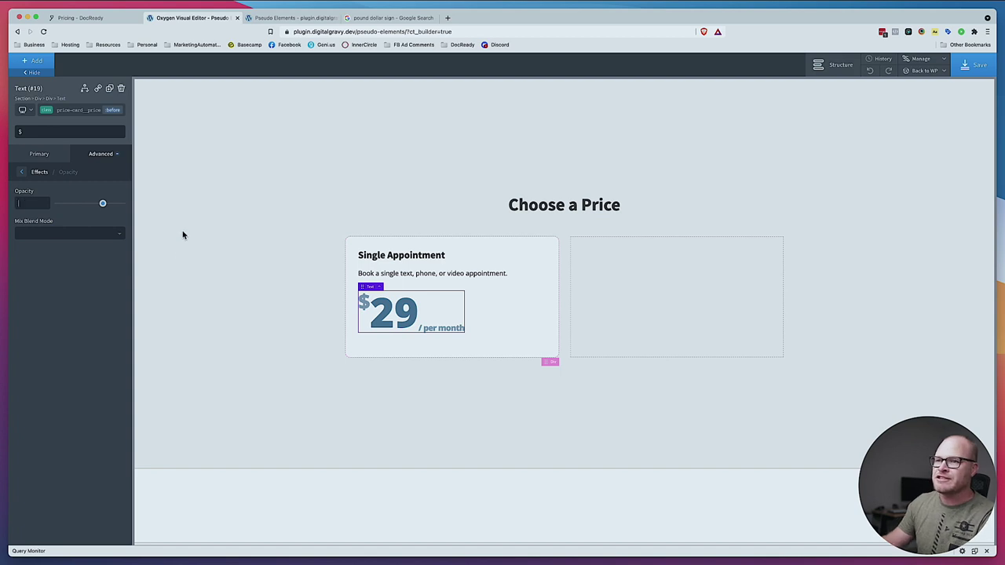
# Give the dollar sign's before pseudo-element a right margin of .15 em
pyautogui.click(102, 154)
pyautogui.click(73, 201)
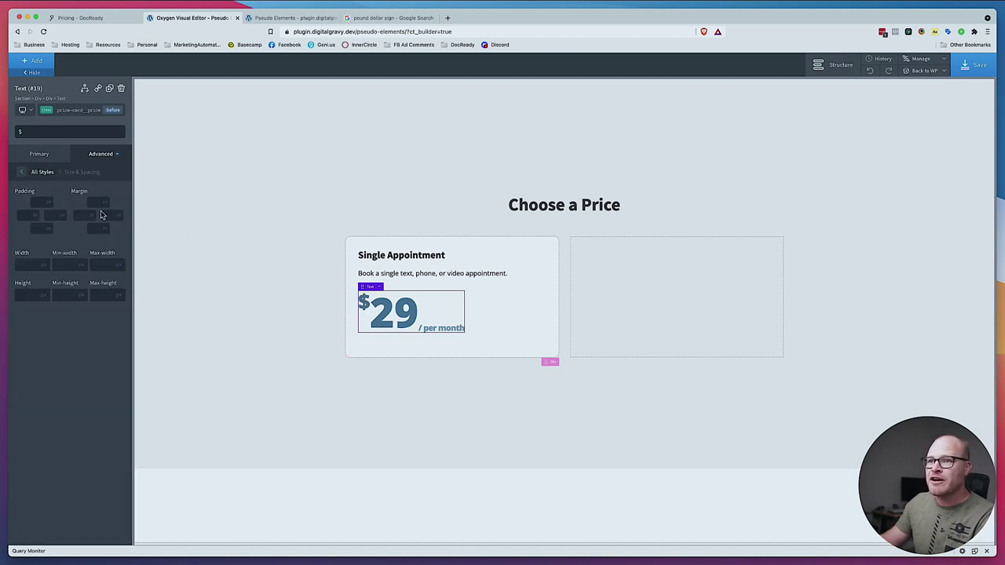
pyautogui.moveTo(117, 216)
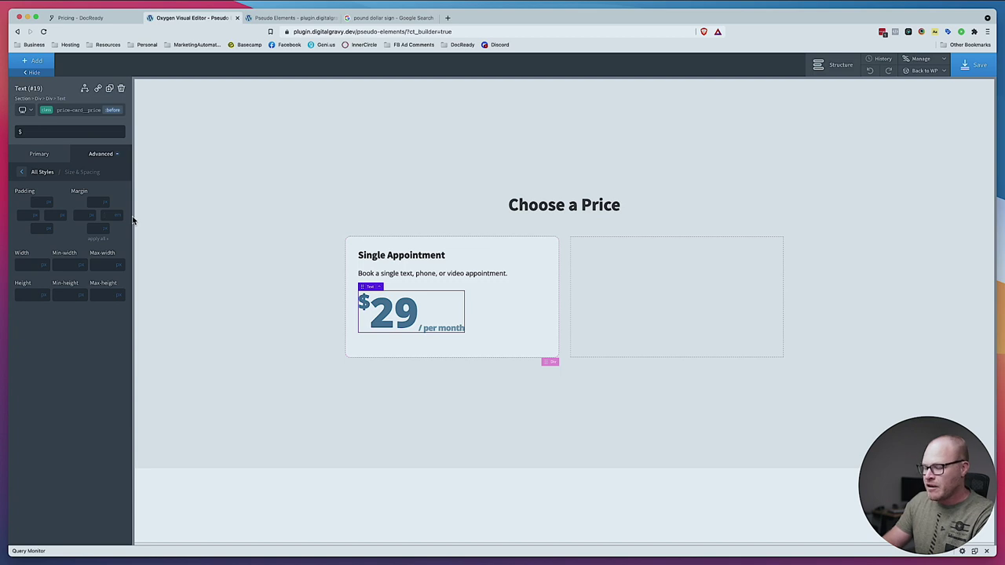
pyautogui.write('25')
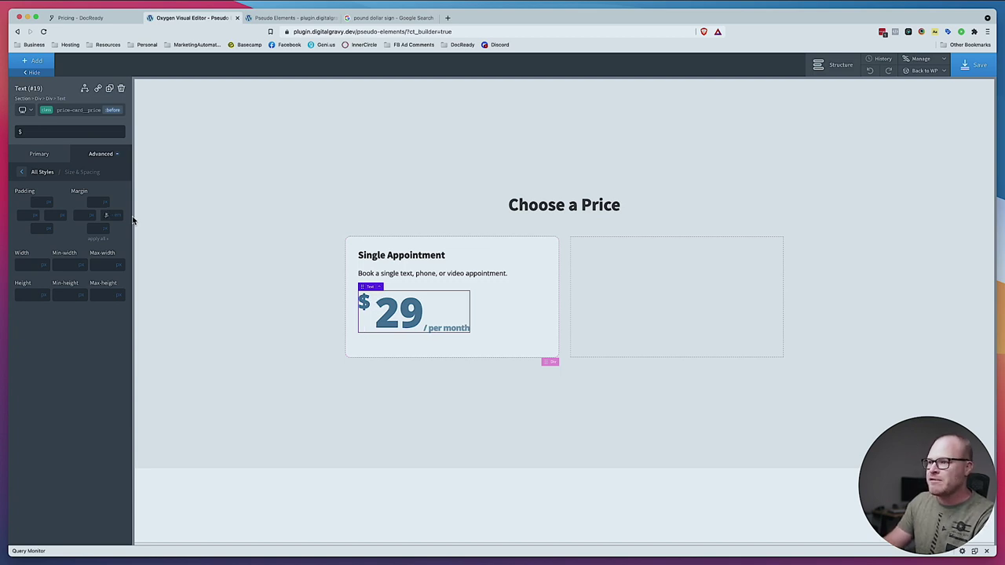
pyautogui.press('Down')
pyautogui.press('Down')
pyautogui.press('Down')
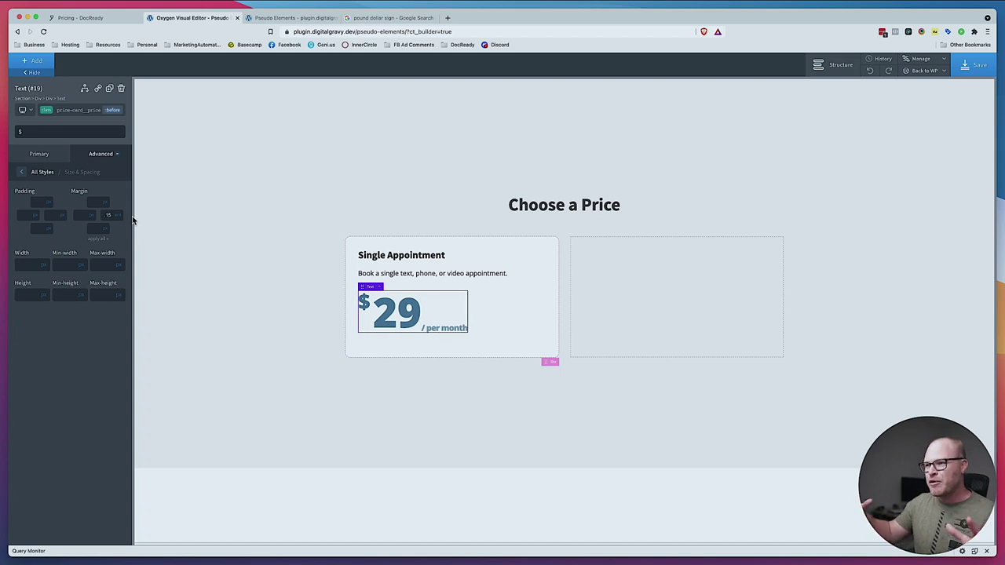
pyautogui.click(205, 269)
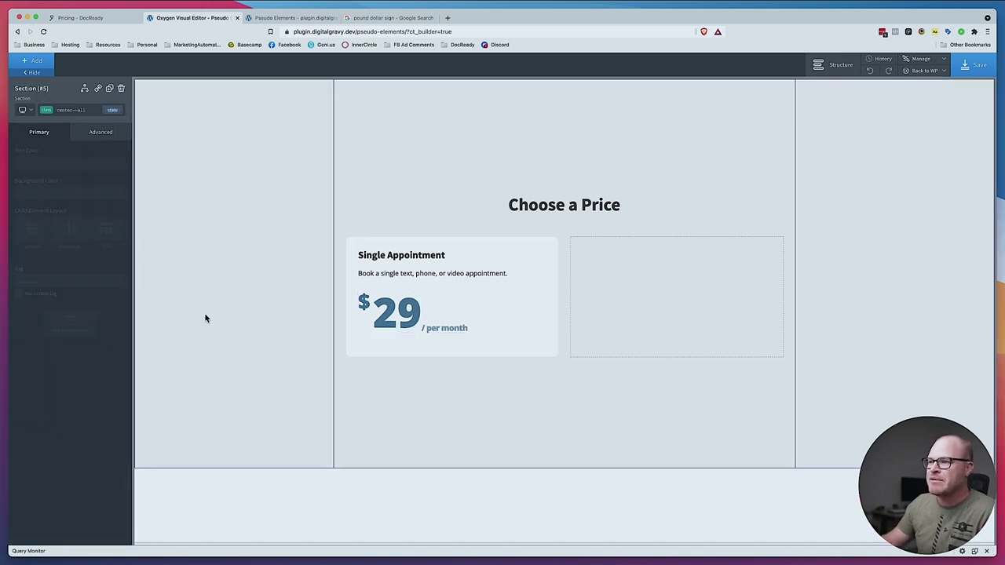
# Add a new class named price-card__price--annual to the 29 price text
pyautogui.click(406, 317)
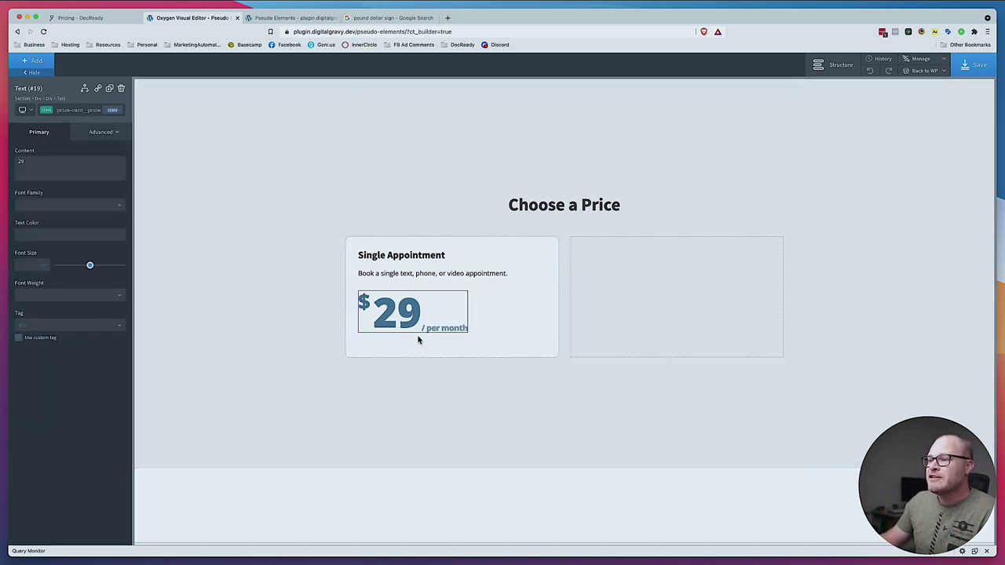
pyautogui.click(94, 110)
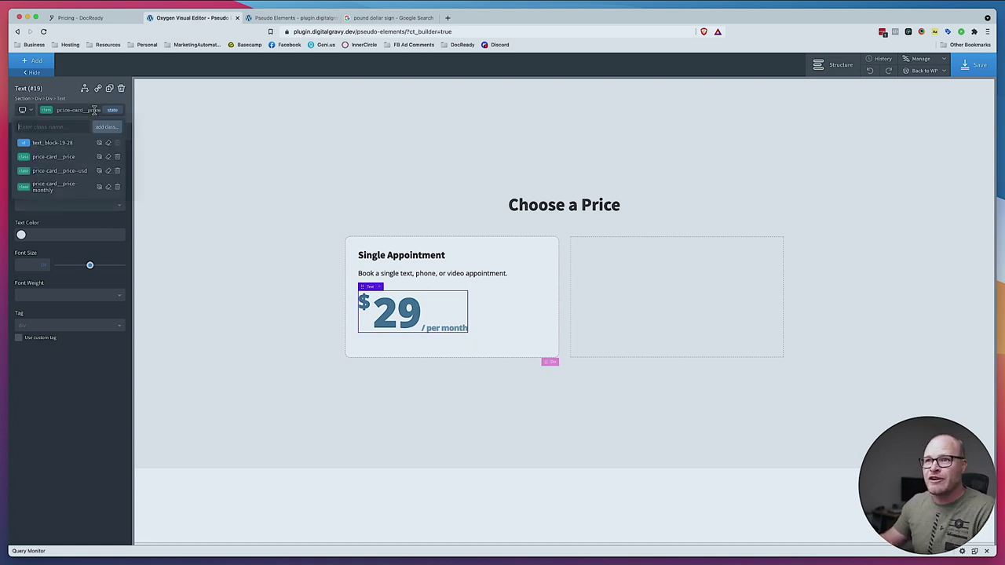
pyautogui.write('p')
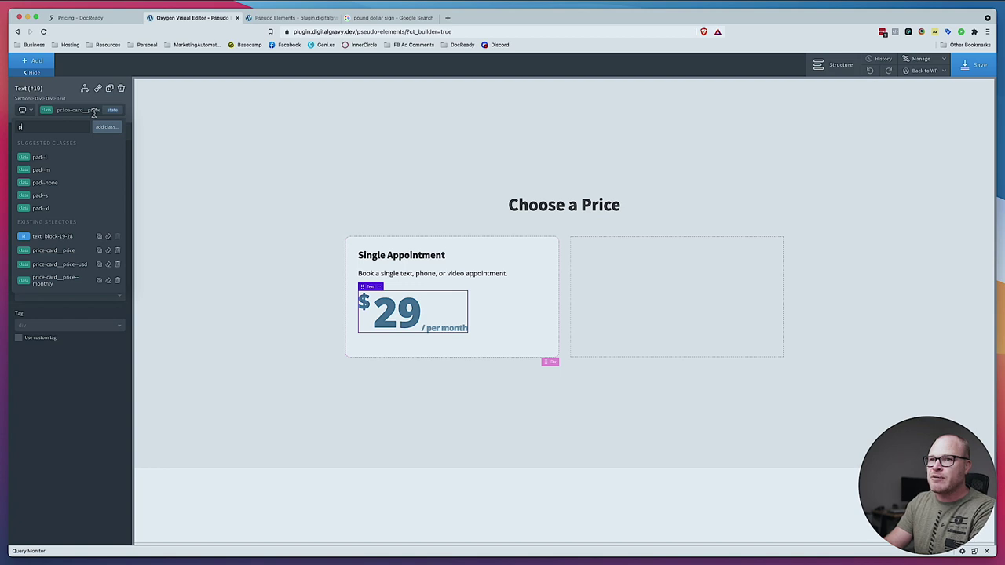
pyautogui.write('rice-cafrd_')
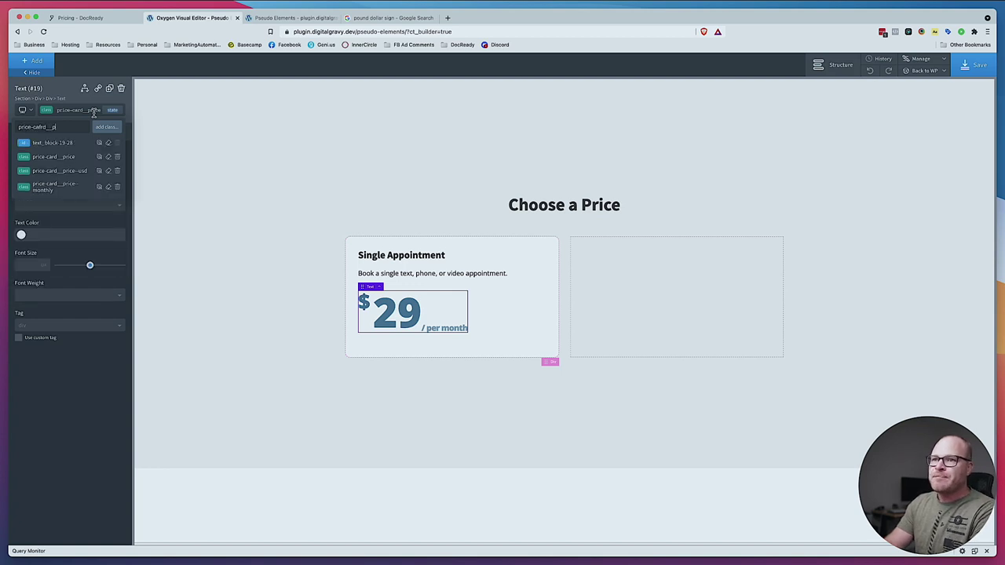
pyautogui.write('_p')
pyautogui.press('super+a')
pyautogui.write('l')
pyautogui.press('BackSpace')
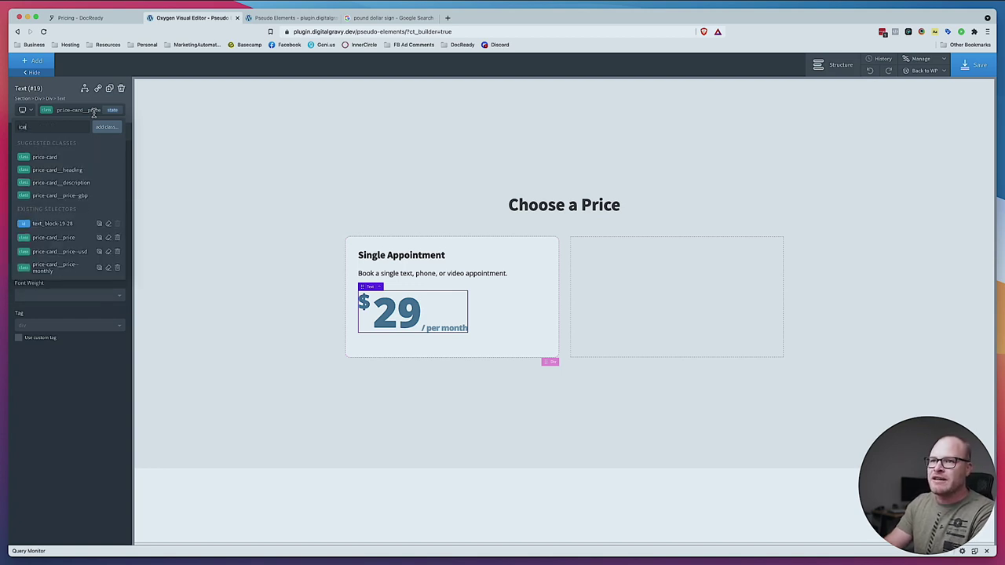
pyautogui.write('price-ca')
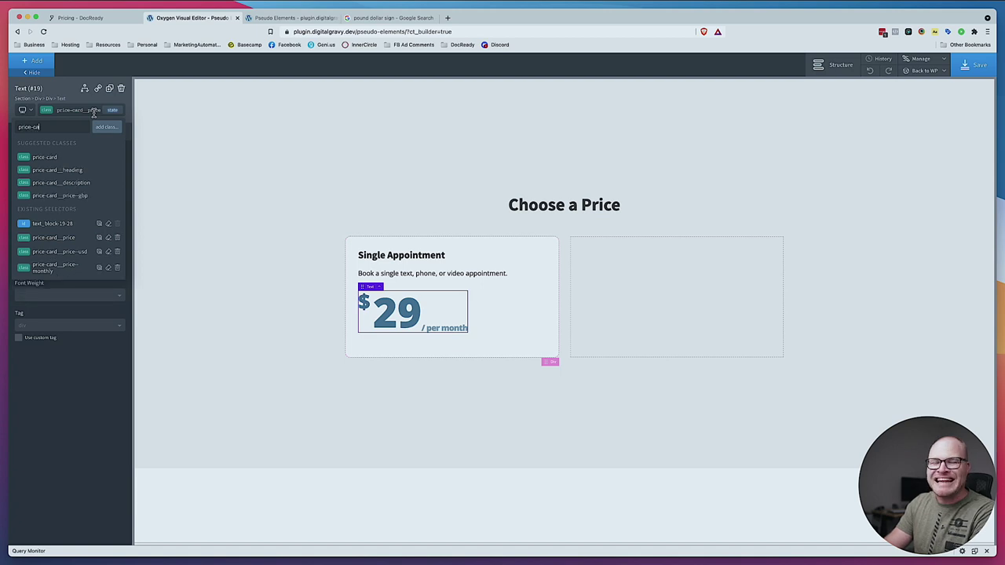
pyautogui.write('rd')
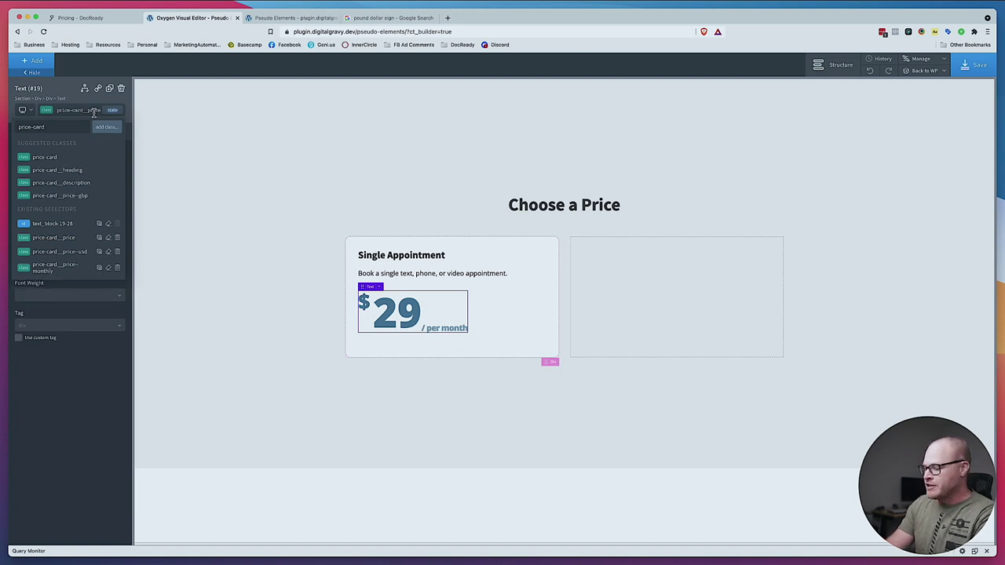
pyautogui.write('_')
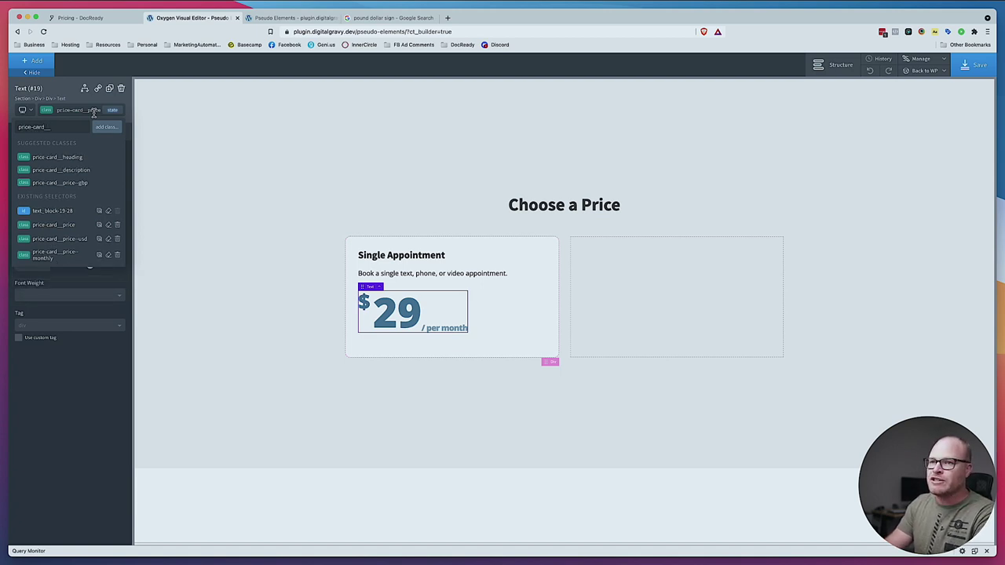
pyautogui.write('_')
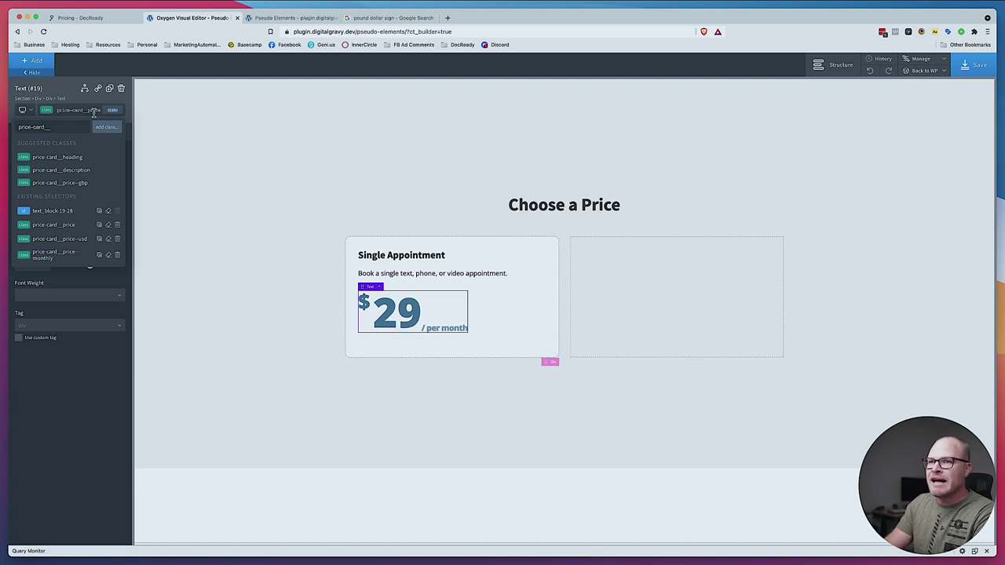
pyautogui.write('ann')
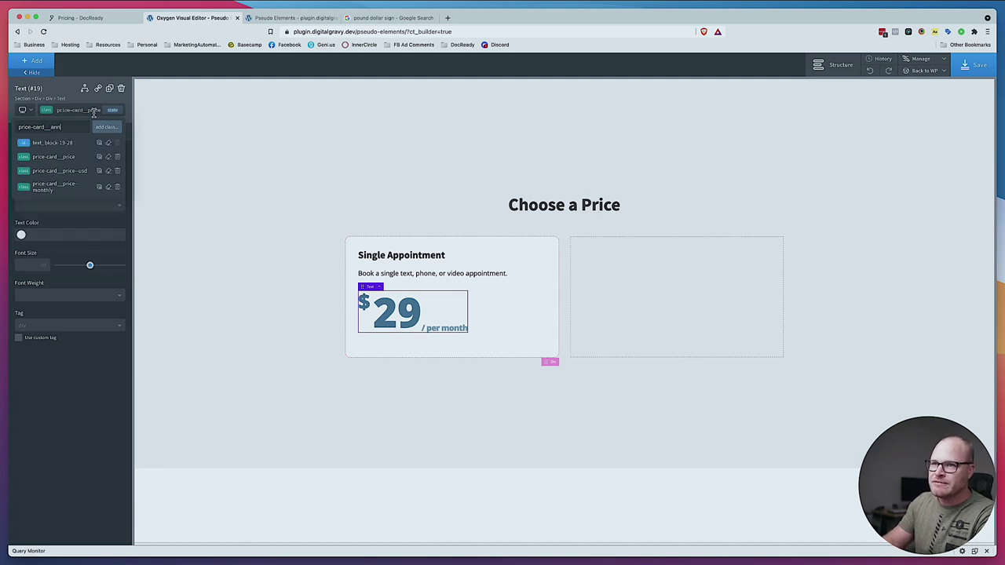
pyautogui.press('BackSpace')
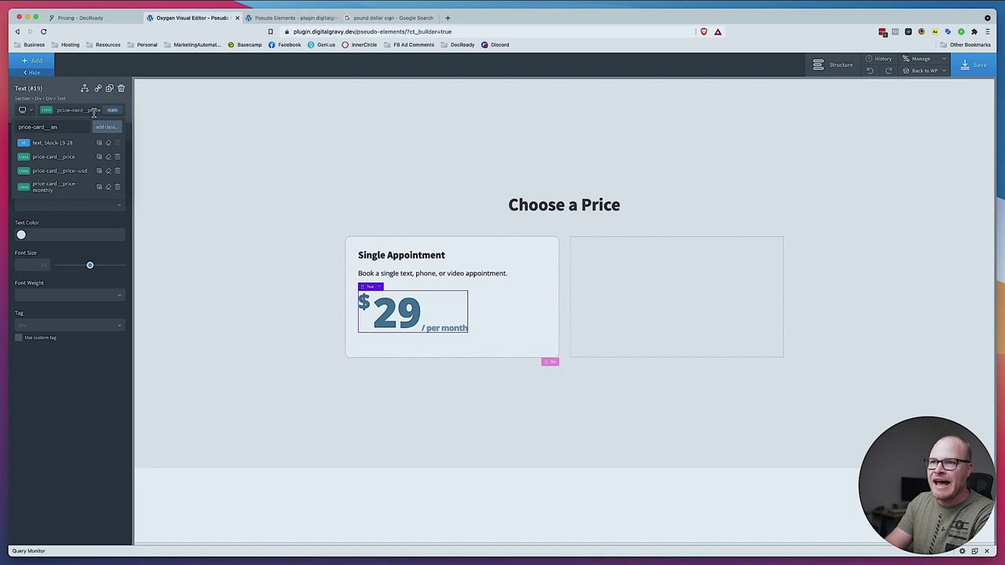
pyautogui.press('BackSpace')
pyautogui.press('BackSpace')
pyautogui.write('price')
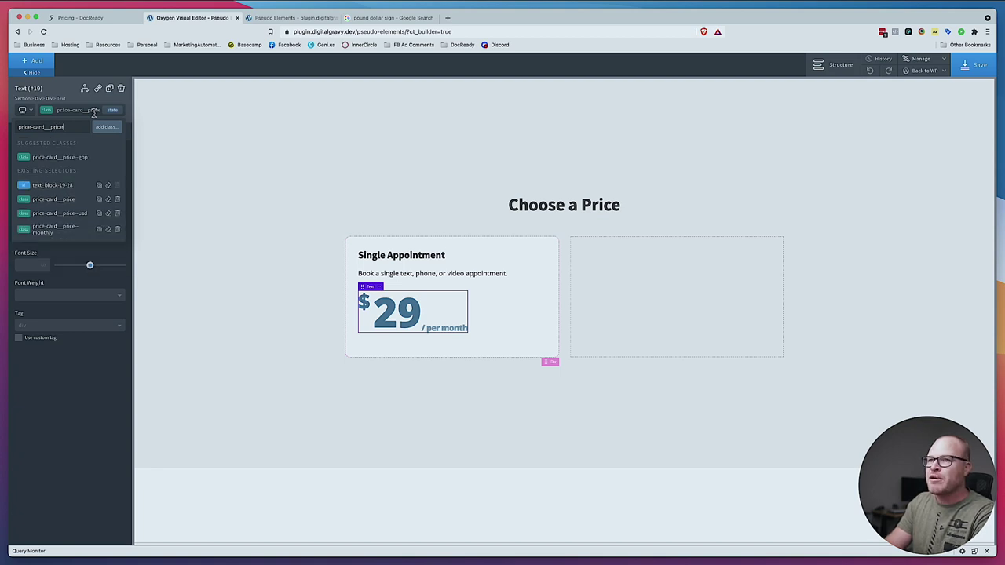
pyautogui.write('--annual')
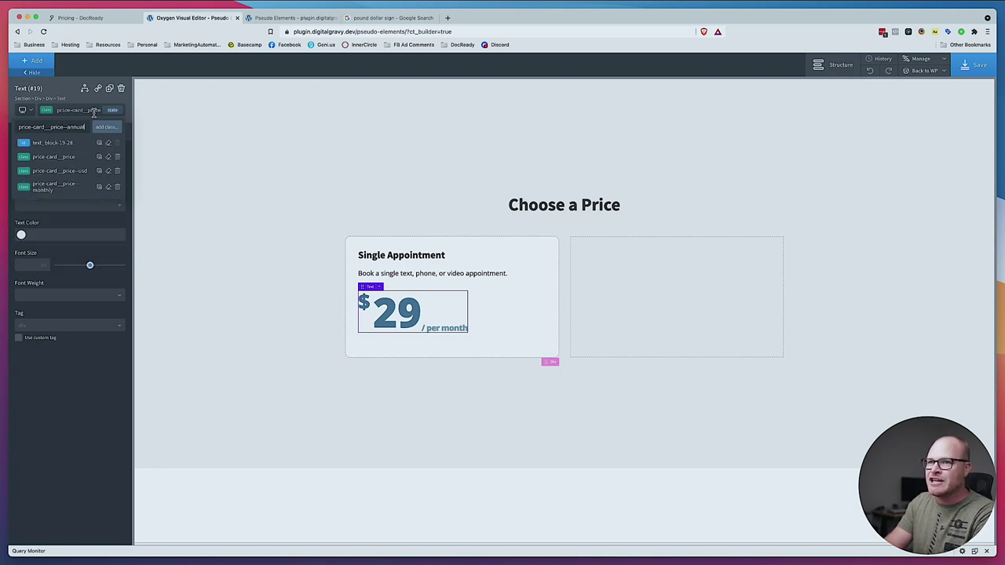
pyautogui.press('Return')
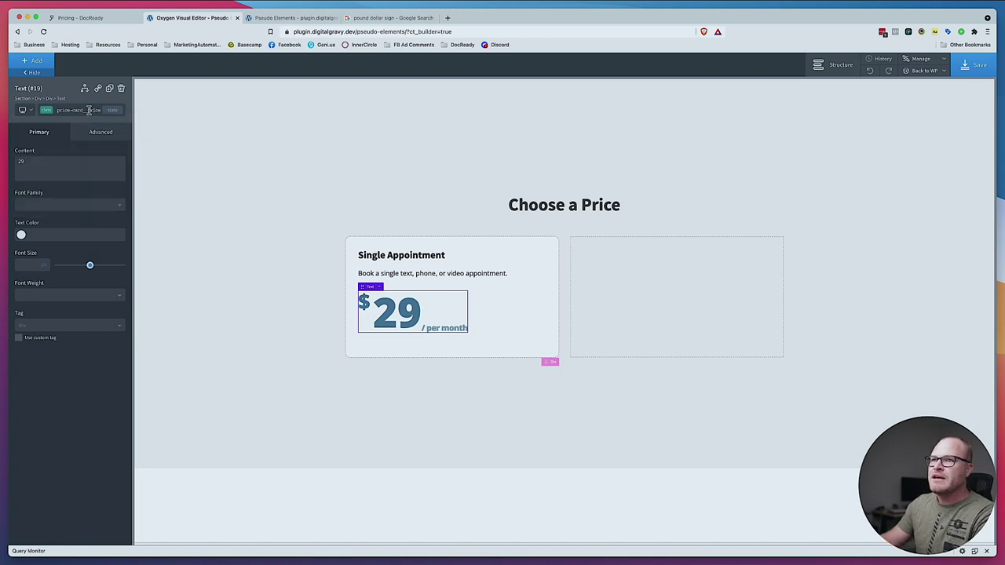
# Copy the styles of the price-card__price--monthly class to the price-card__price--annual class
pyautogui.click(89, 111)
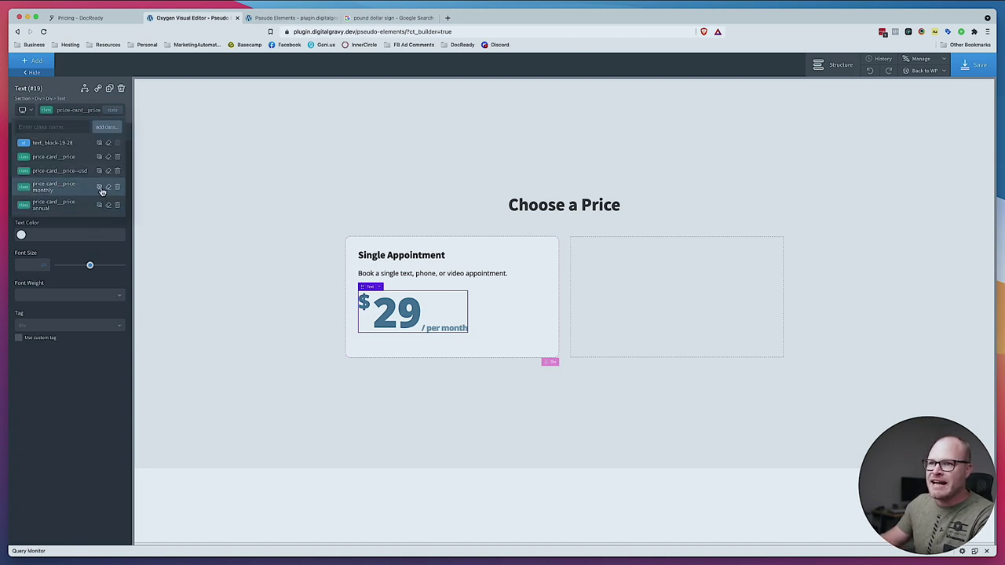
pyautogui.click(99, 187)
pyautogui.click(66, 204)
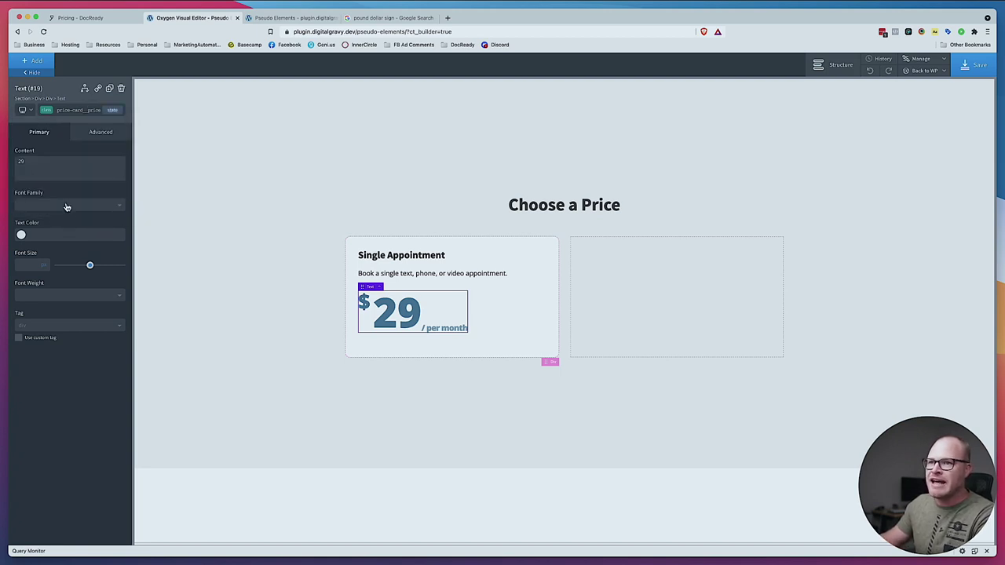
# Remove the price-card__price--monthly class from the 29 price and set the annual class's after pseudo-element content to "/ per year"
pyautogui.click(74, 111)
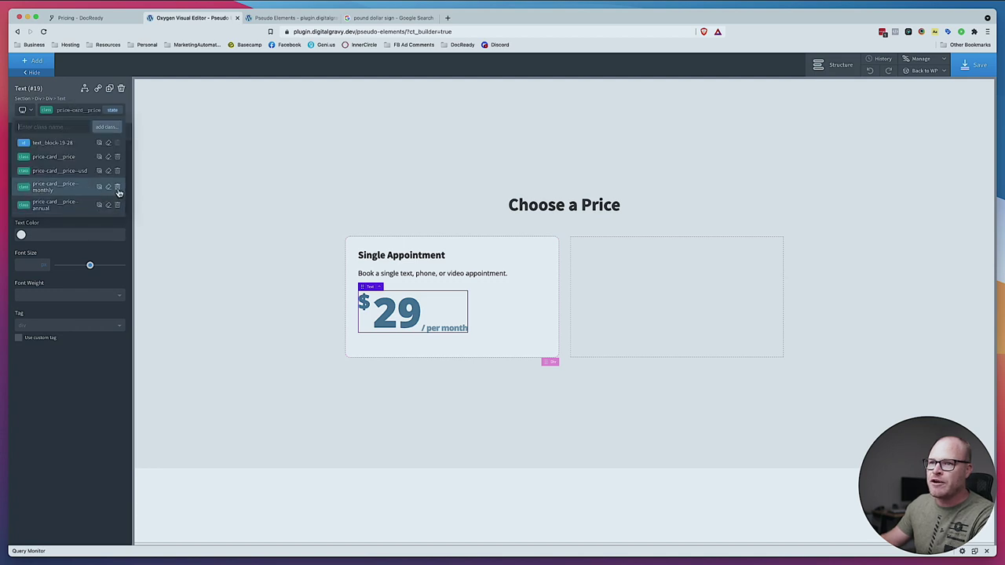
pyautogui.click(112, 110)
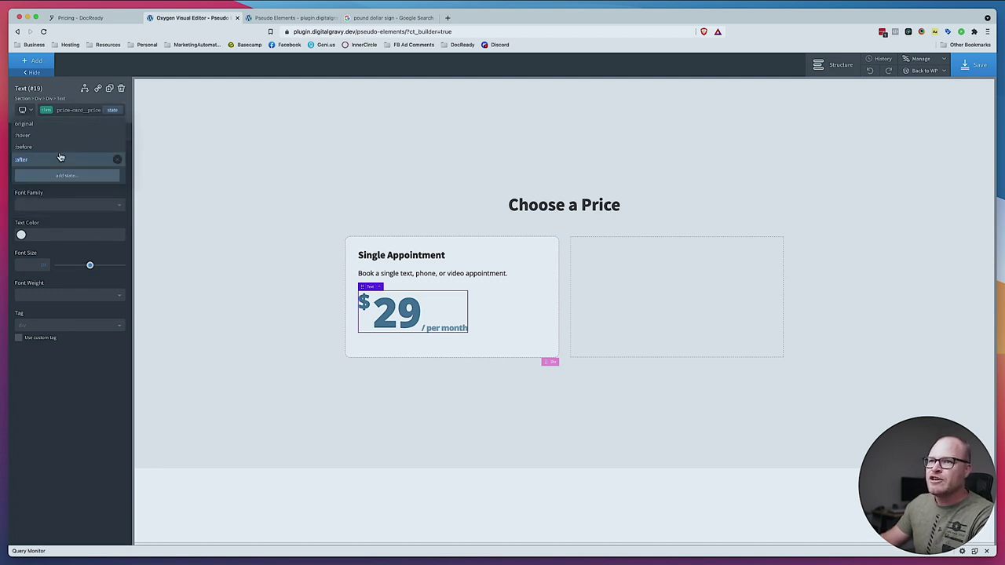
pyautogui.click(23, 160)
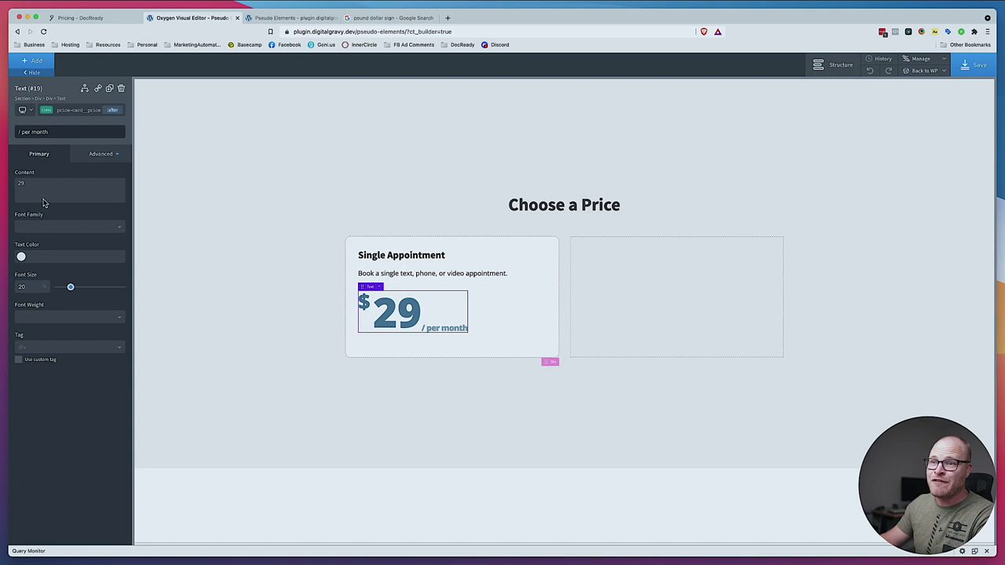
pyautogui.tripleClick(57, 133)
pyautogui.click(57, 133)
pyautogui.press('BackSpace')
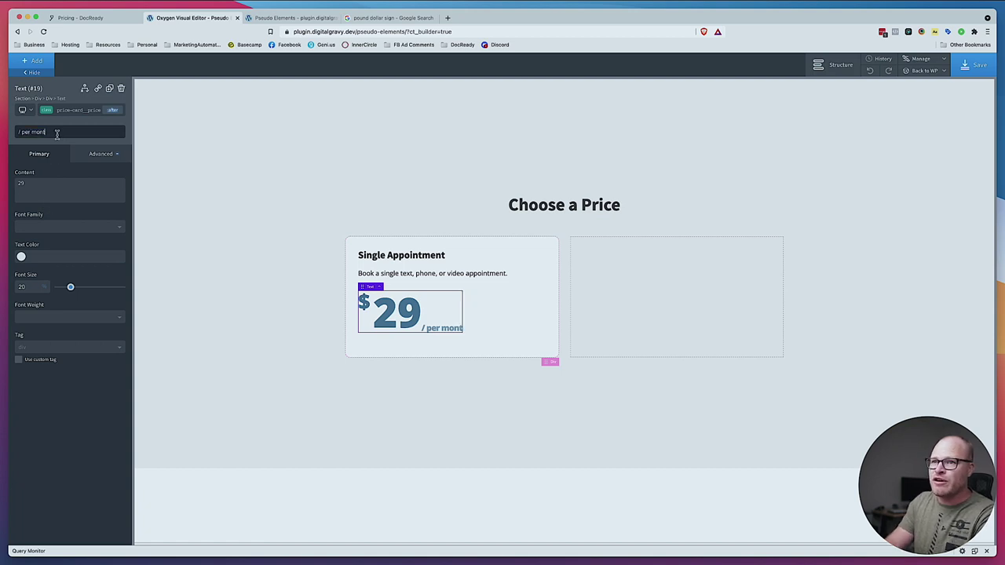
pyautogui.press('BackSpace')
pyautogui.press('BackSpace')
pyautogui.press('BackSpace')
pyautogui.press('BackSpace')
pyautogui.write('yea')
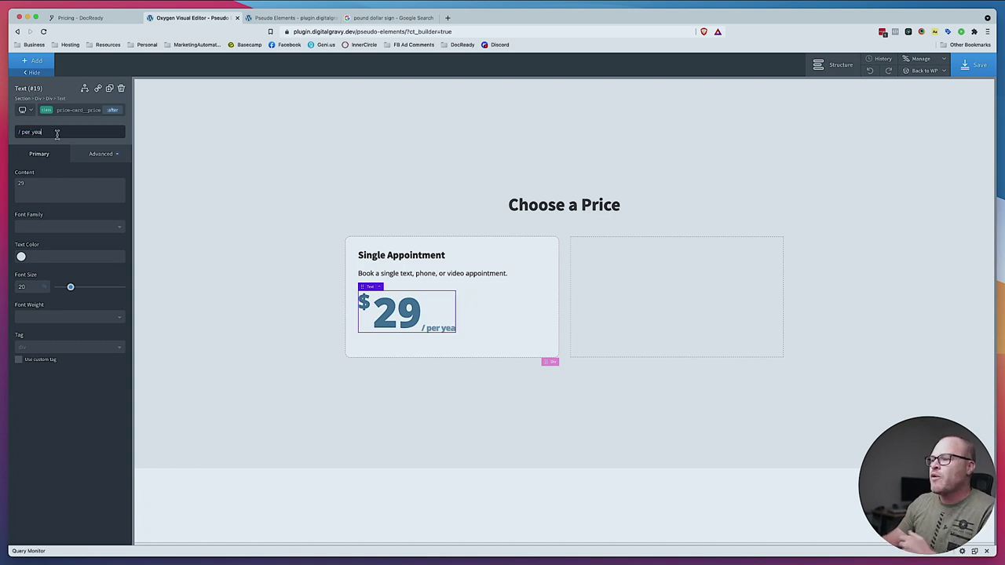
pyautogui.write('r')
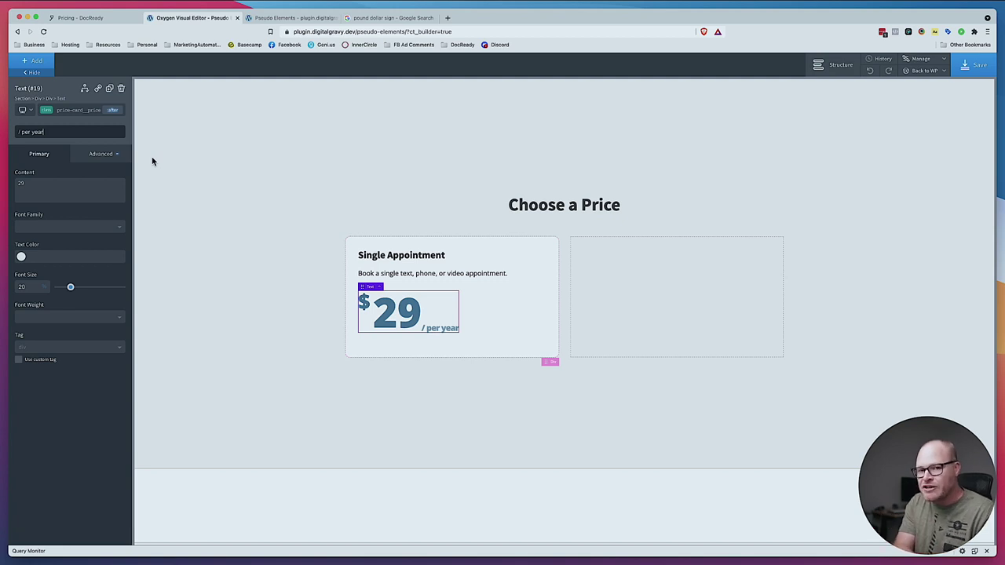
pyautogui.click(201, 266)
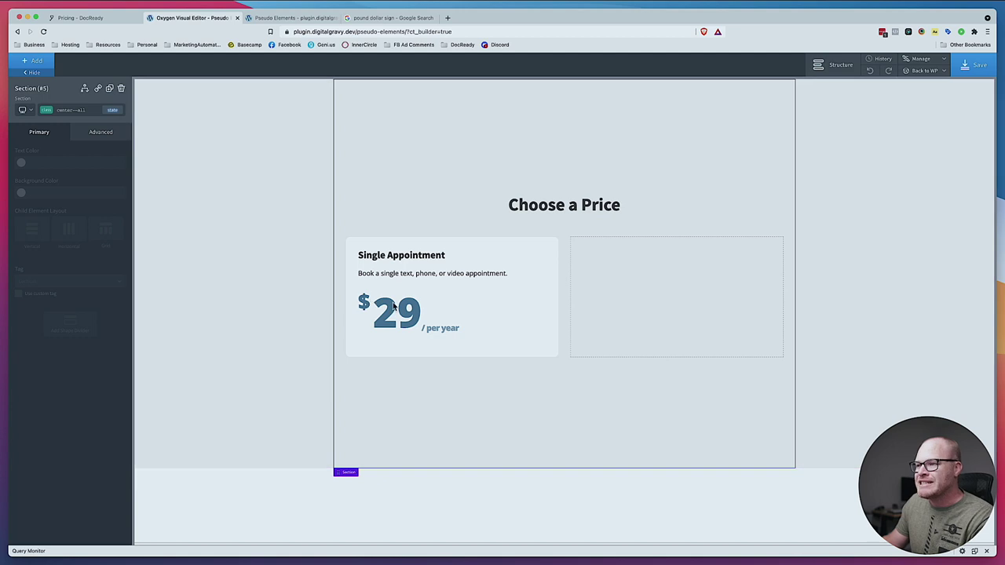
# Delete the empty second card and duplicate the Single Appointment card in its place
pyautogui.click(522, 294)
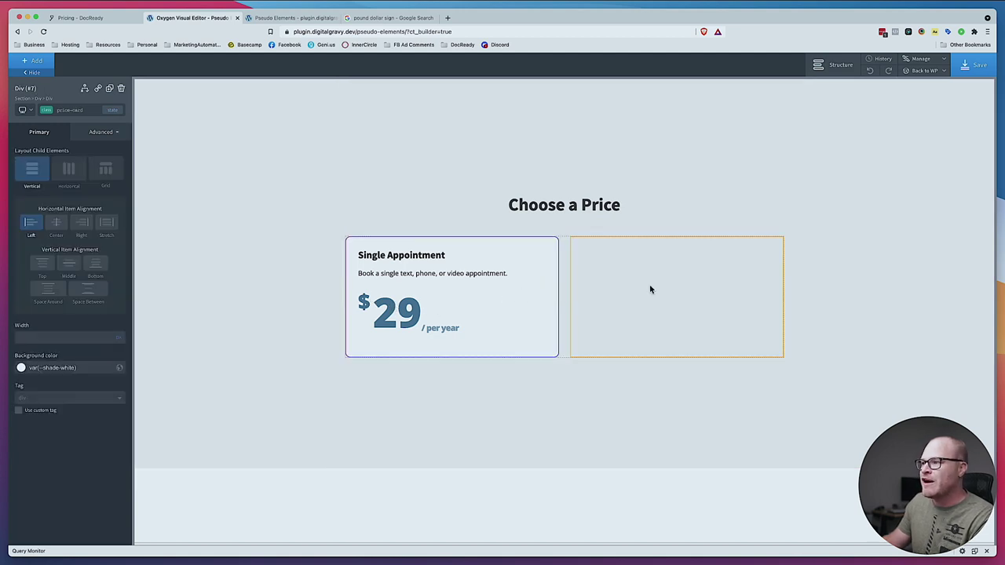
pyautogui.click(520, 310)
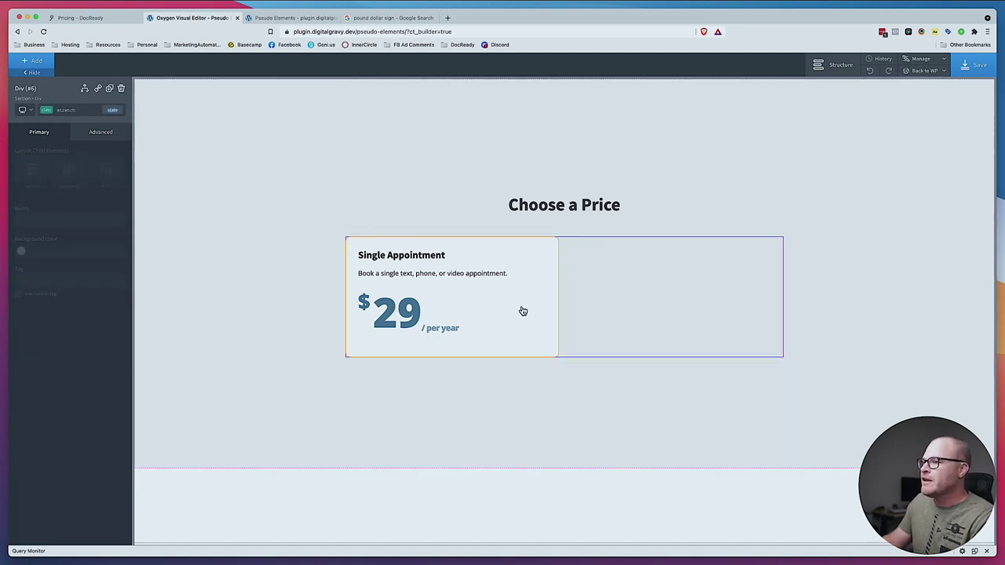
pyautogui.click(109, 88)
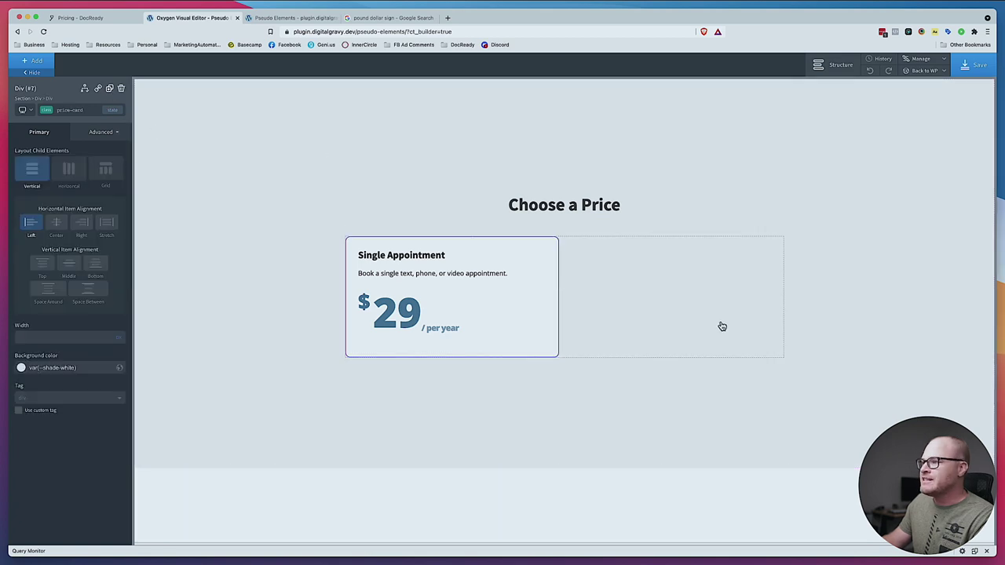
# In the duplicated card, change the heading to "Subscription" and the price to 290
pyautogui.doubleClick(650, 257)
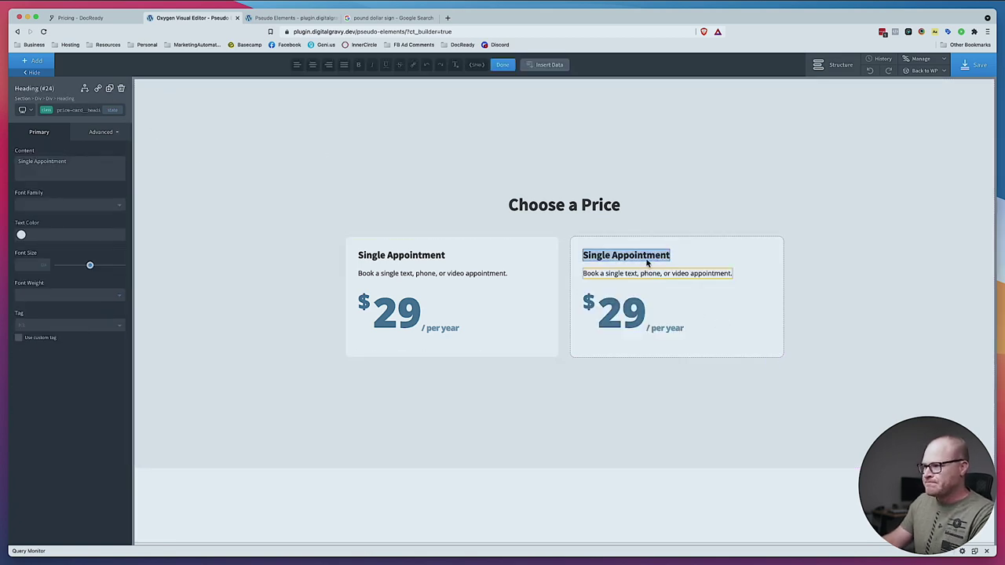
pyautogui.write('S')
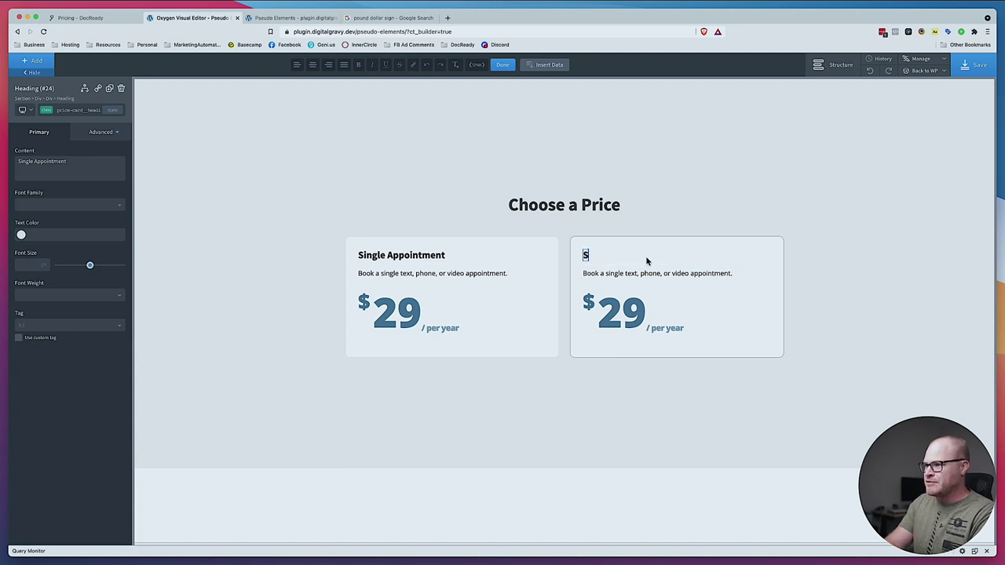
pyautogui.write('ubscription')
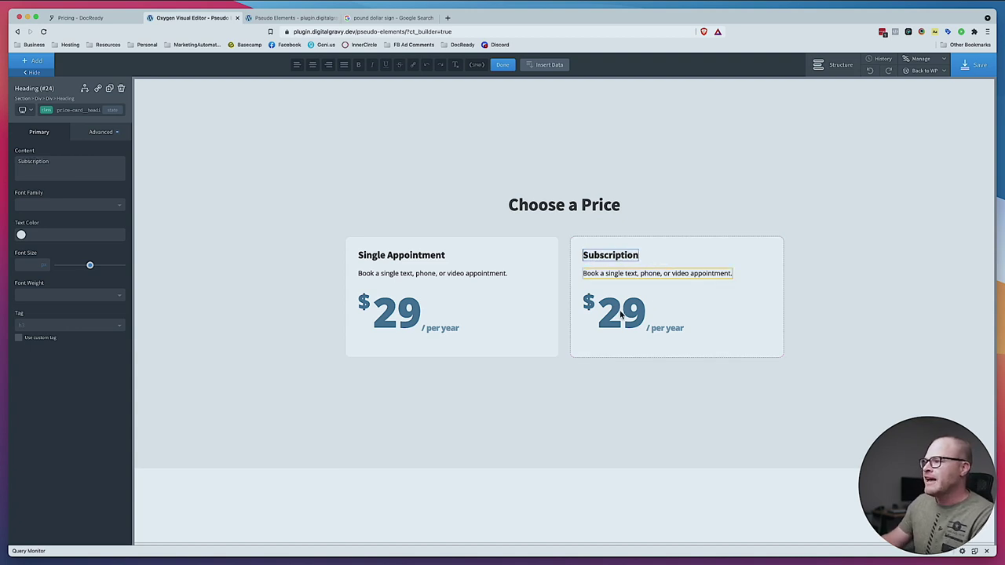
pyautogui.click(624, 316)
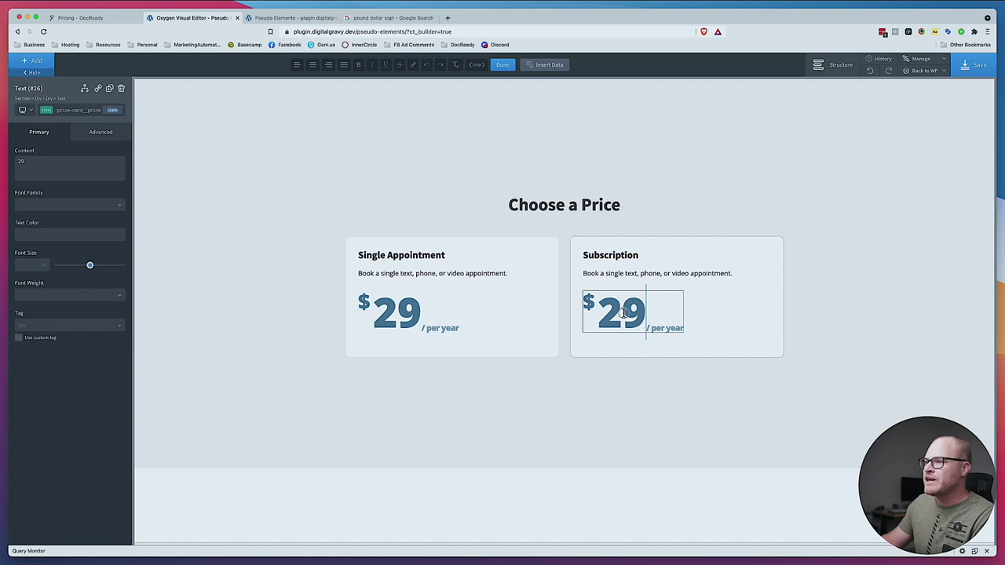
pyautogui.doubleClick(624, 314)
pyautogui.tripleClick(64, 172)
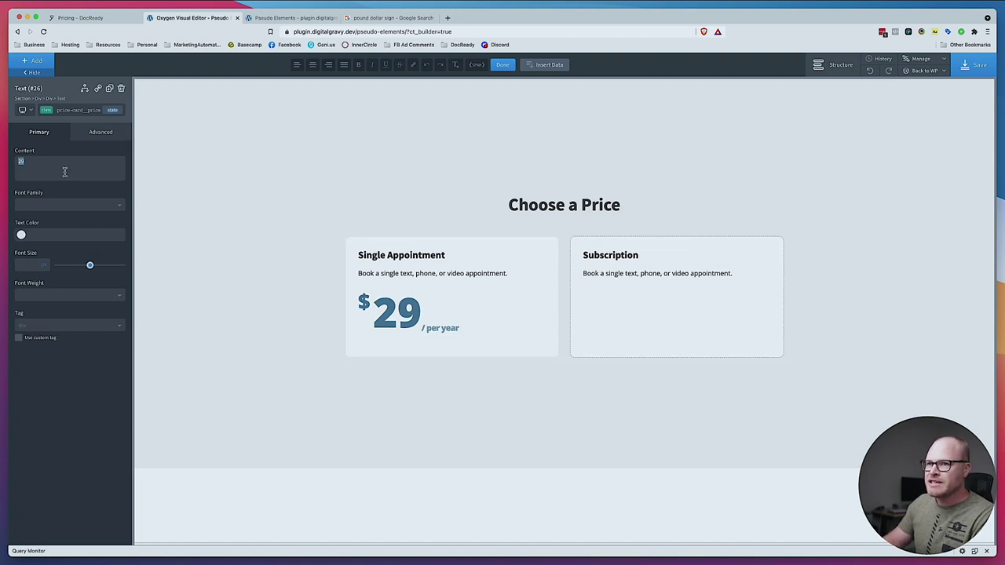
pyautogui.write('0')
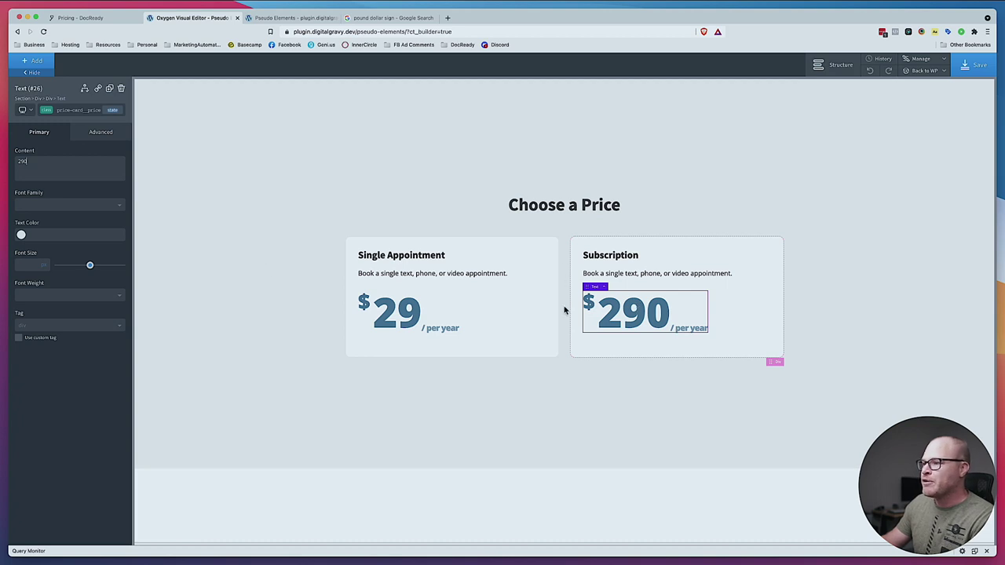
# Replace the annual class on the Single Appointment card's 29 price with price-card__price--monthly and save the page
pyautogui.click(406, 312)
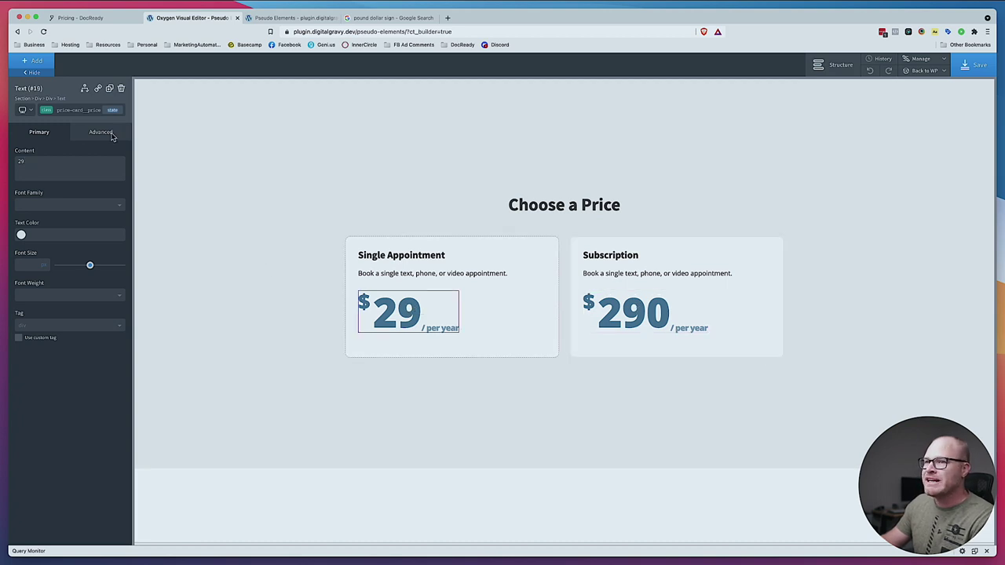
pyautogui.click(75, 109)
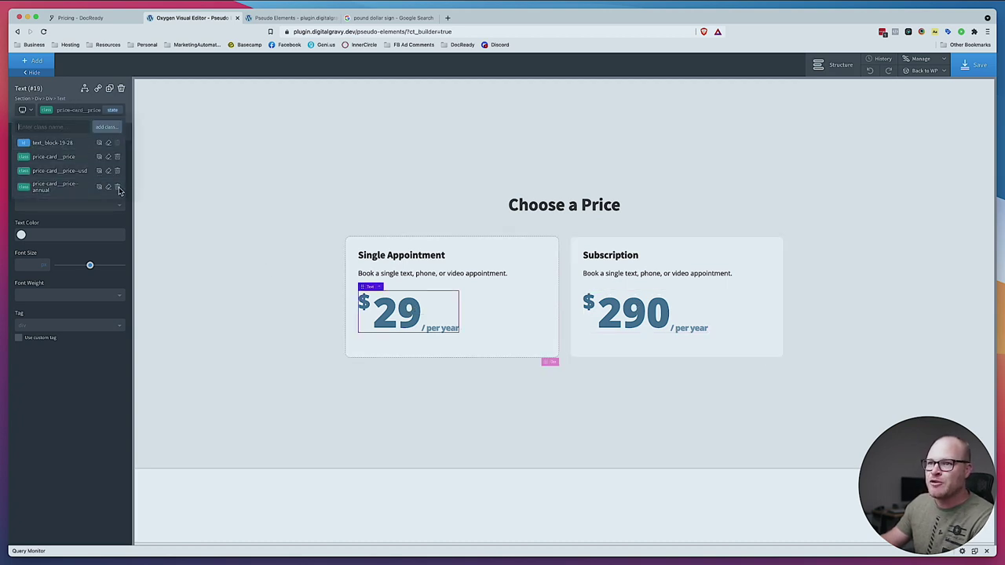
pyautogui.click(117, 186)
pyautogui.click(79, 110)
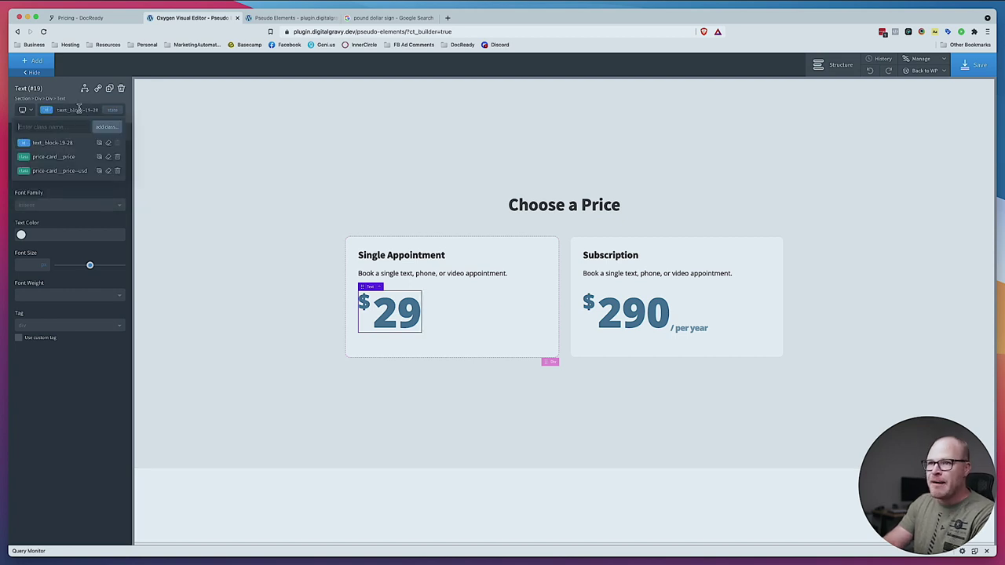
pyautogui.click(78, 157)
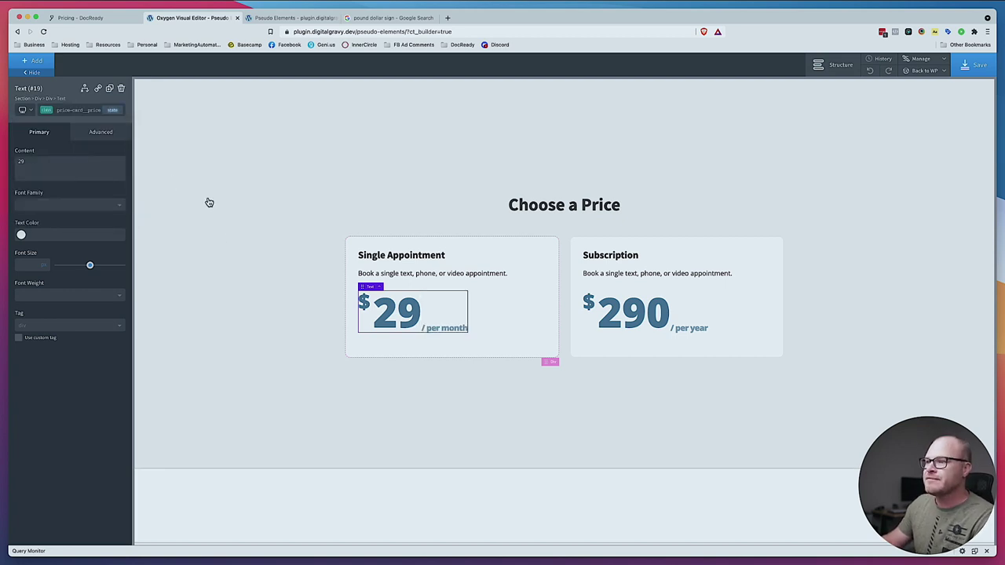
pyautogui.click(228, 239)
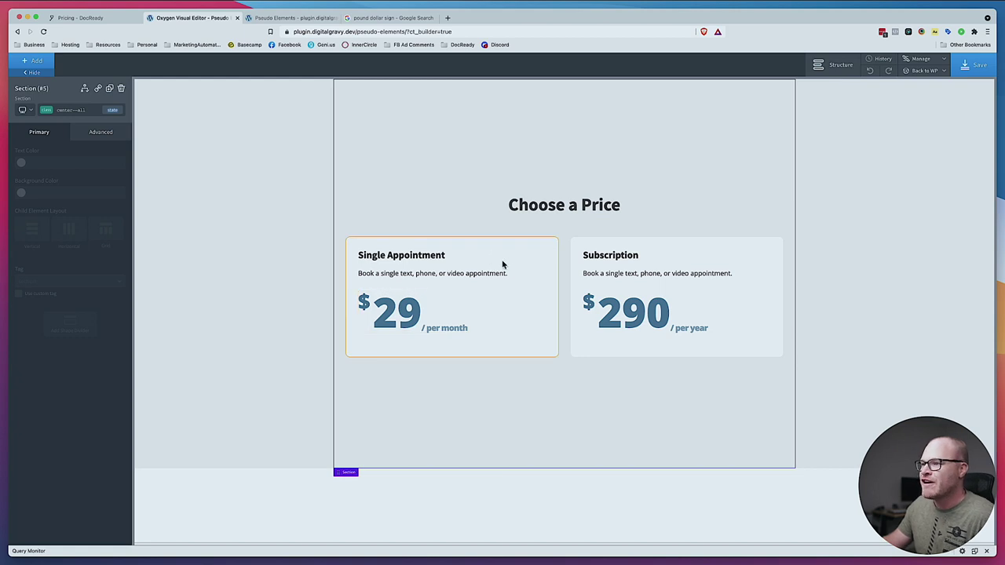
pyautogui.click(973, 64)
# Check the DocReady pricing page for reference and add a text element below the price in the Single Appointment card
pyautogui.click(118, 19)
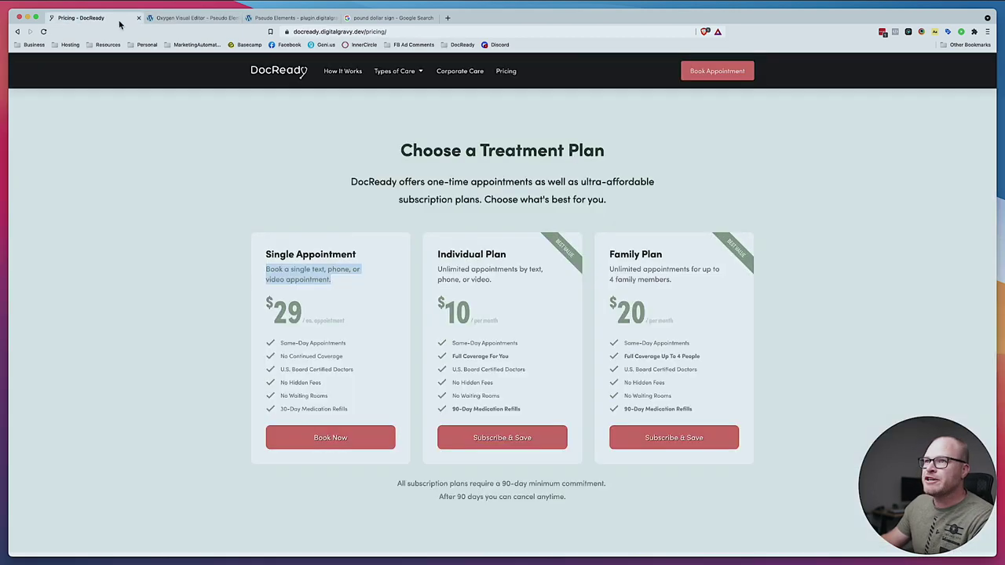
pyautogui.click(193, 18)
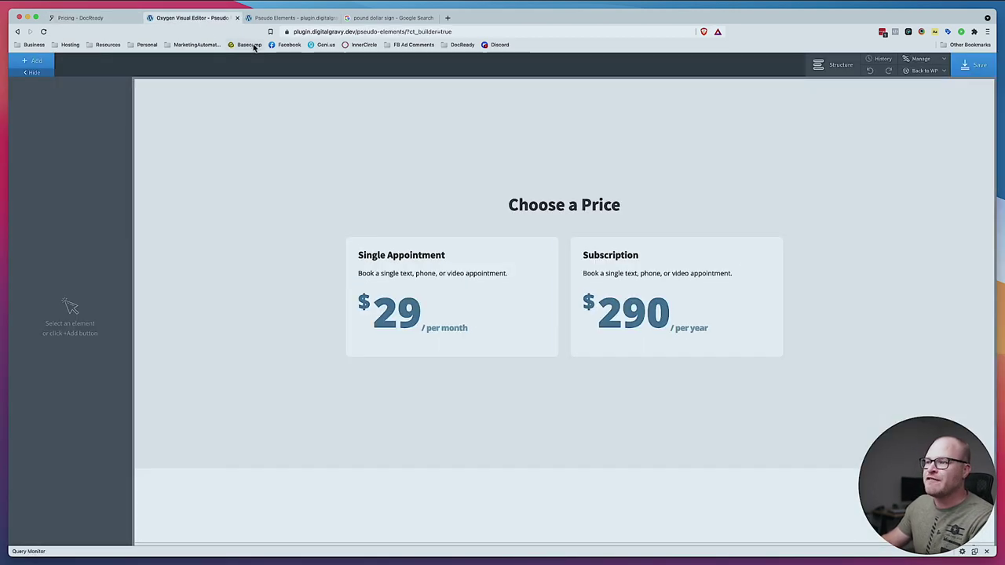
pyautogui.click(518, 343)
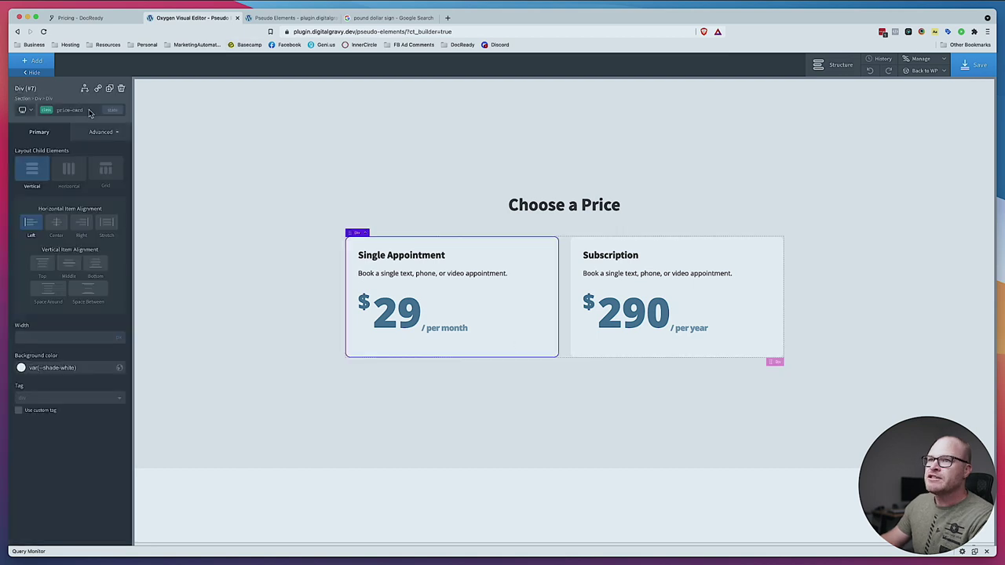
pyautogui.click(47, 65)
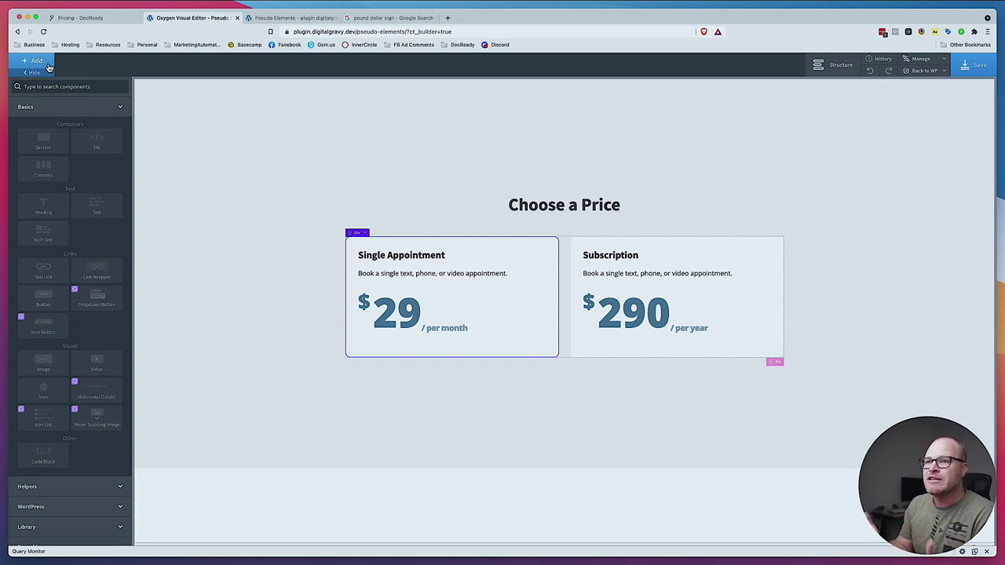
pyautogui.click(55, 88)
pyautogui.write('text')
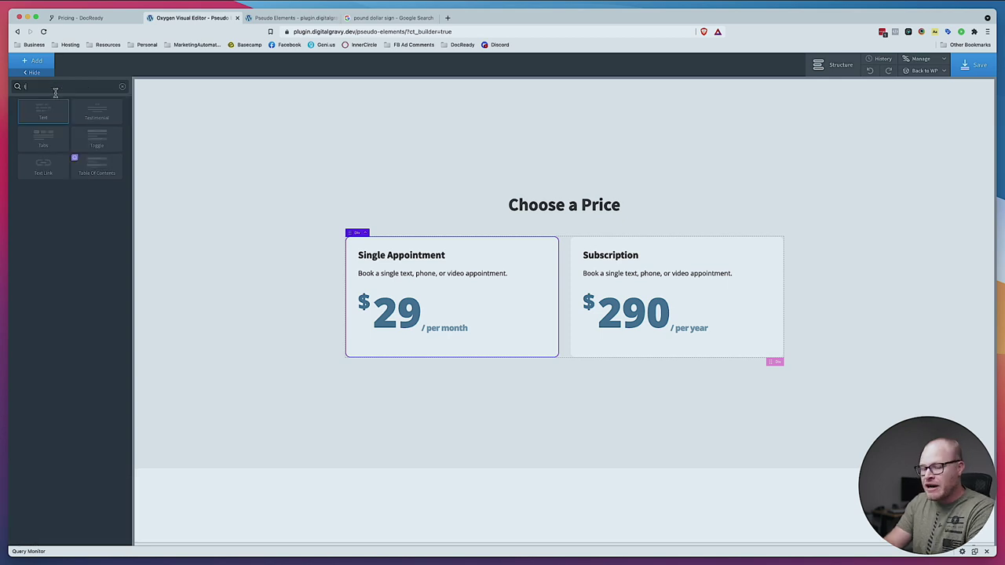
pyautogui.click(45, 110)
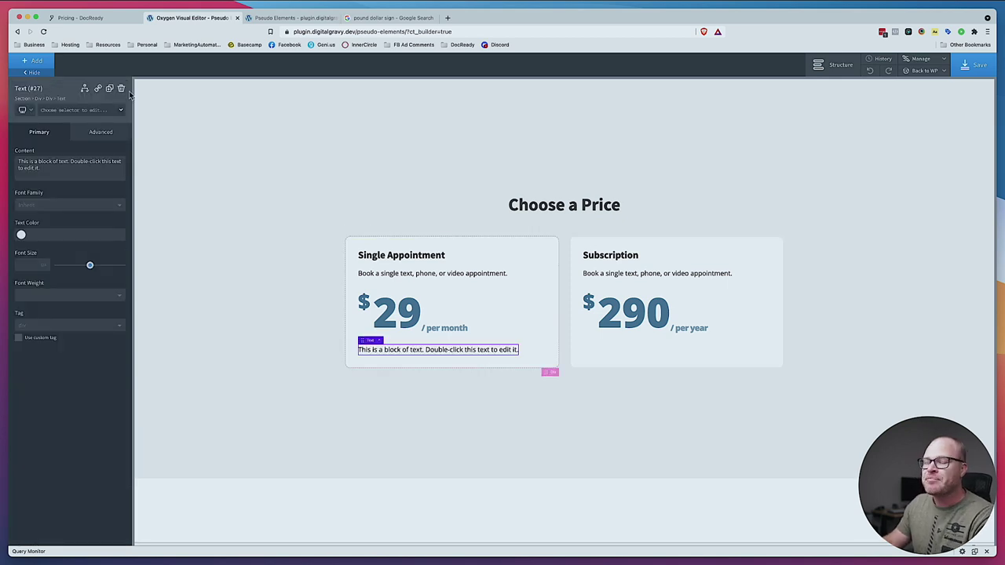
# Copy "Same-Day Appointments" from the DocReady pricing page into the new text element
pyautogui.press('super+1')
pyautogui.click(362, 343)
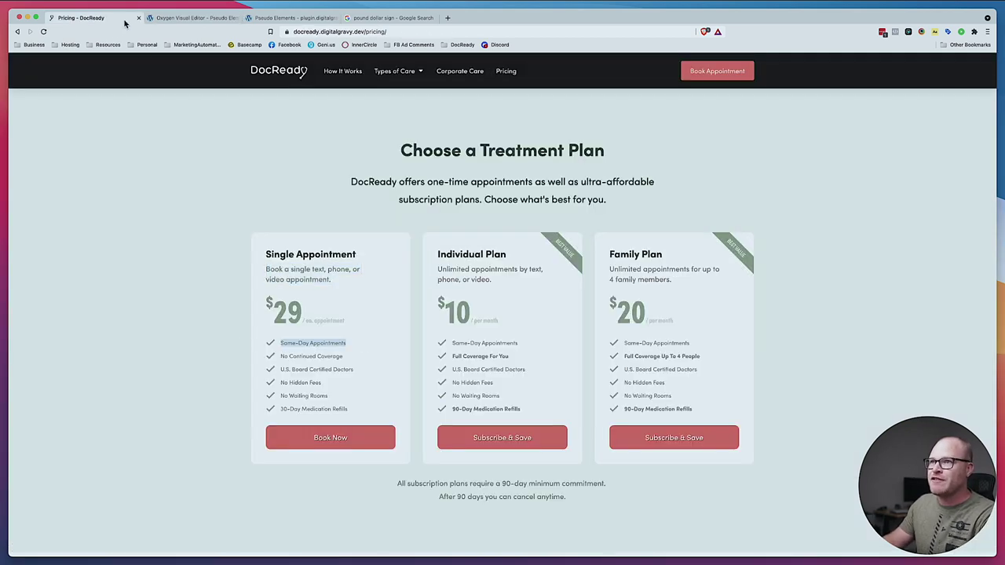
pyautogui.click(188, 17)
pyautogui.write('Same-Day Appointments')
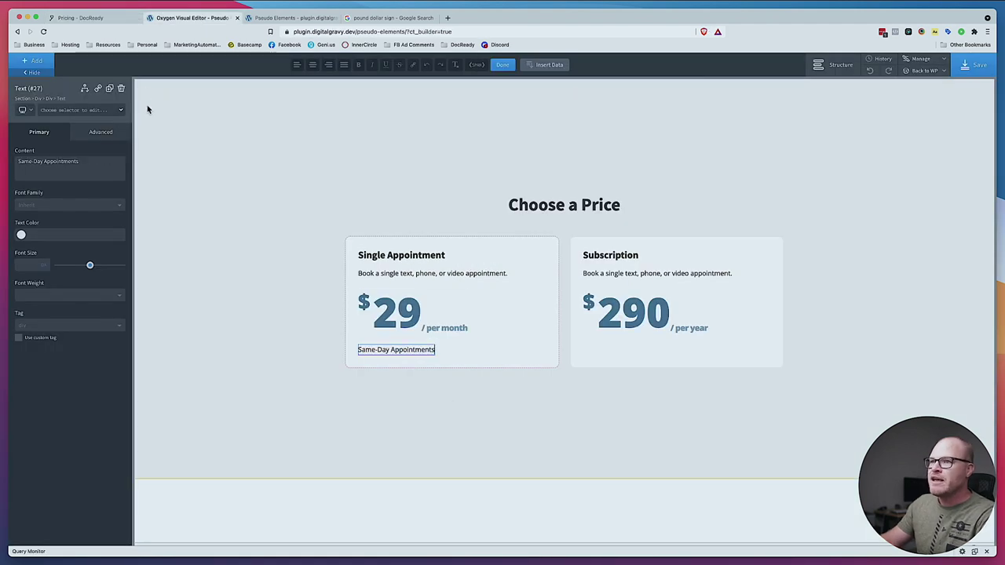
# Add a new class named price-card__feature to the Same-Day Appointments text and duplicate the element for further features
pyautogui.click(94, 111)
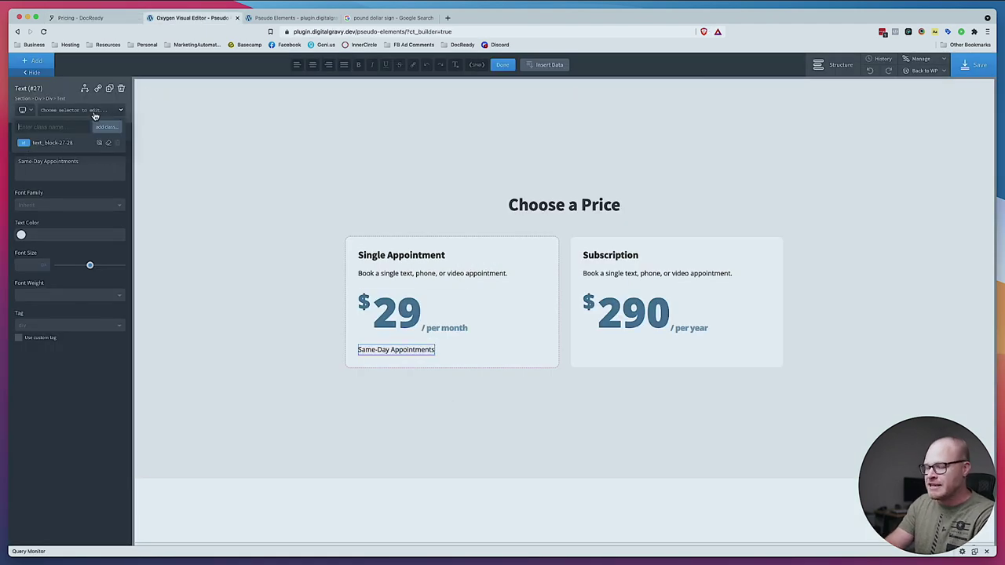
pyautogui.write('price-card__')
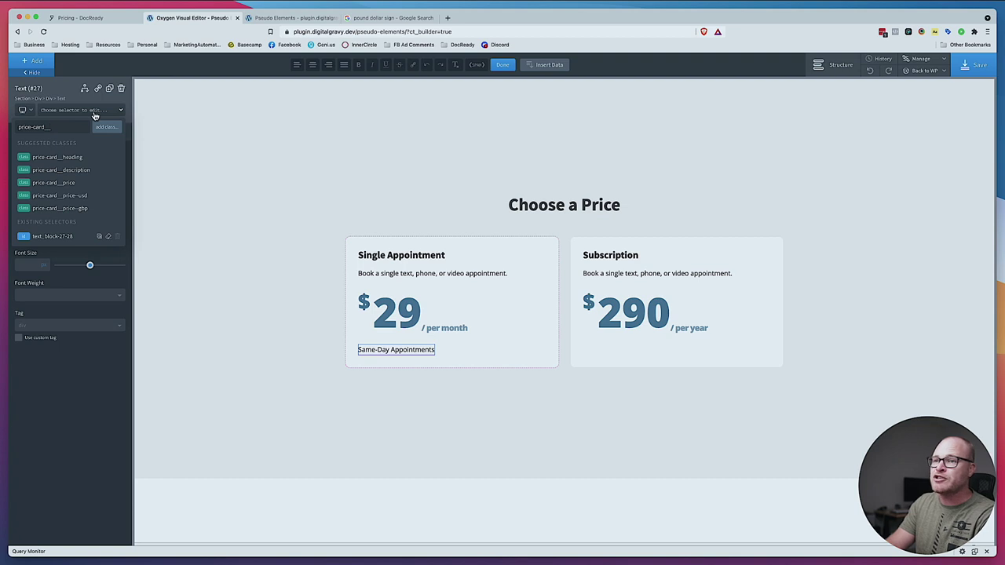
pyautogui.write('feature')
pyautogui.press('Return')
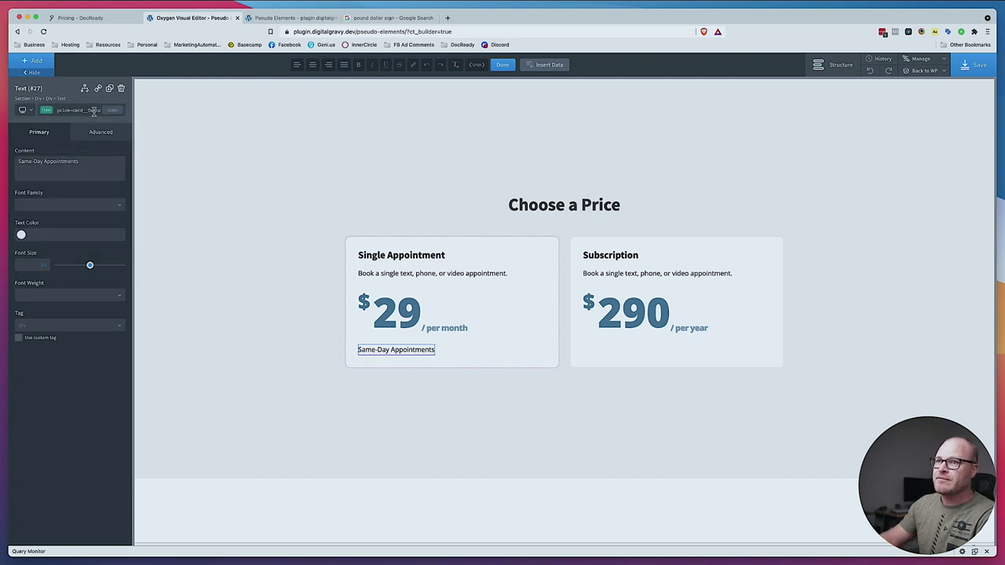
pyautogui.click(110, 89)
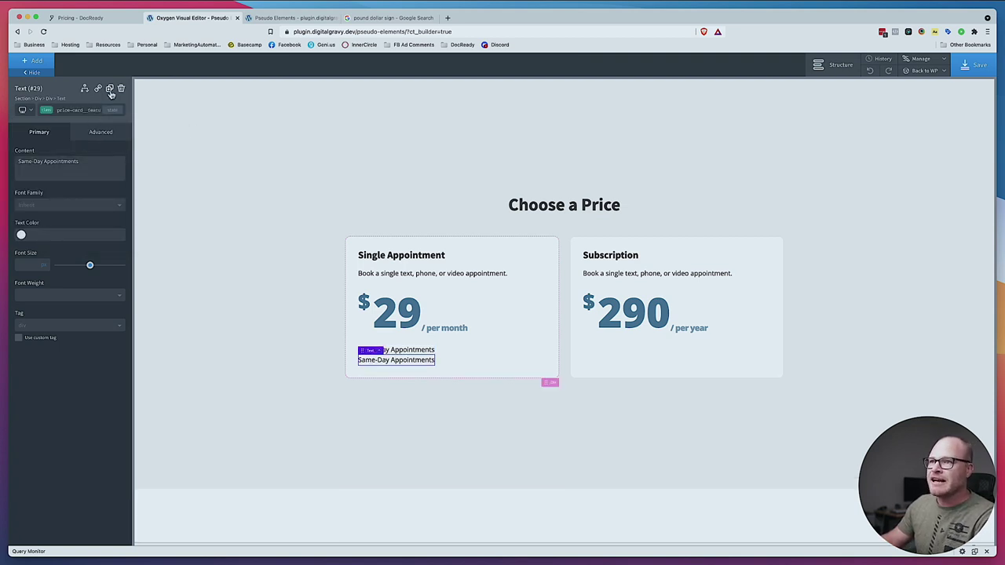
pyautogui.click(110, 88)
# Copy "No Continued Coverage" from the DocReady pricing page into the second feature text of the Single Appointment card
pyautogui.click(81, 17)
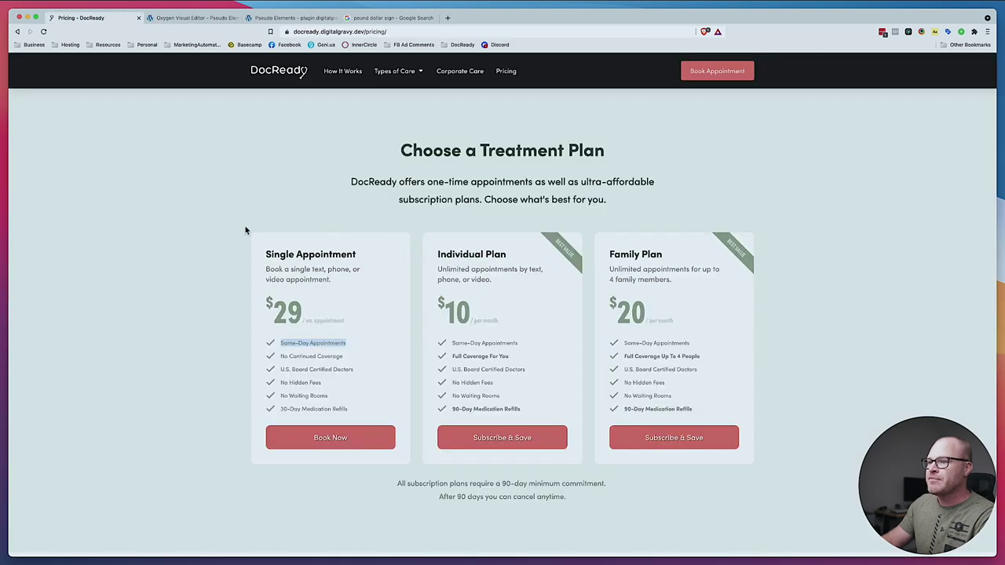
pyautogui.tripleClick(354, 358)
pyautogui.press('super+c')
pyautogui.rightClick(182, 17)
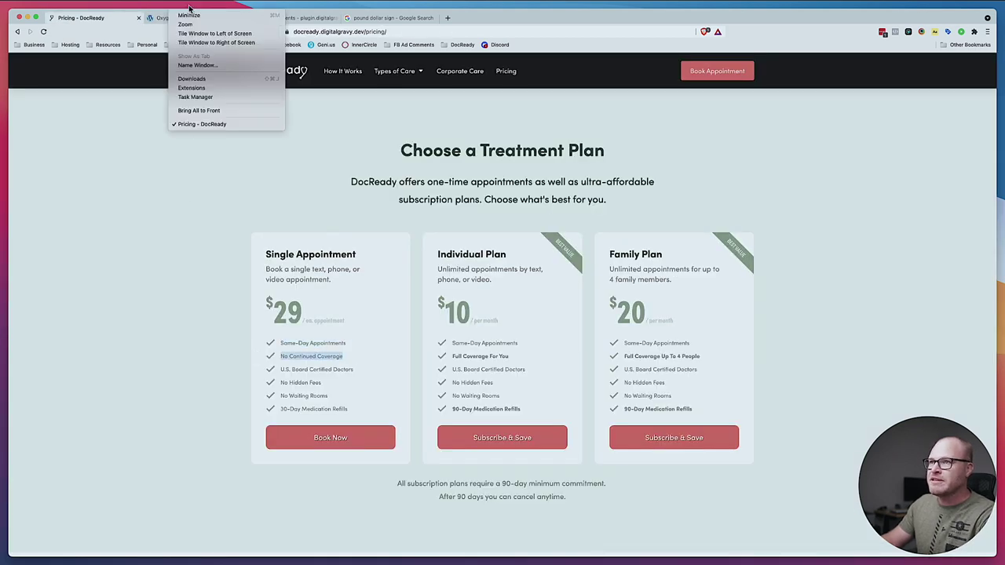
pyautogui.click(179, 19)
pyautogui.click(392, 360)
pyautogui.doubleClick(393, 360)
pyautogui.press('super+v')
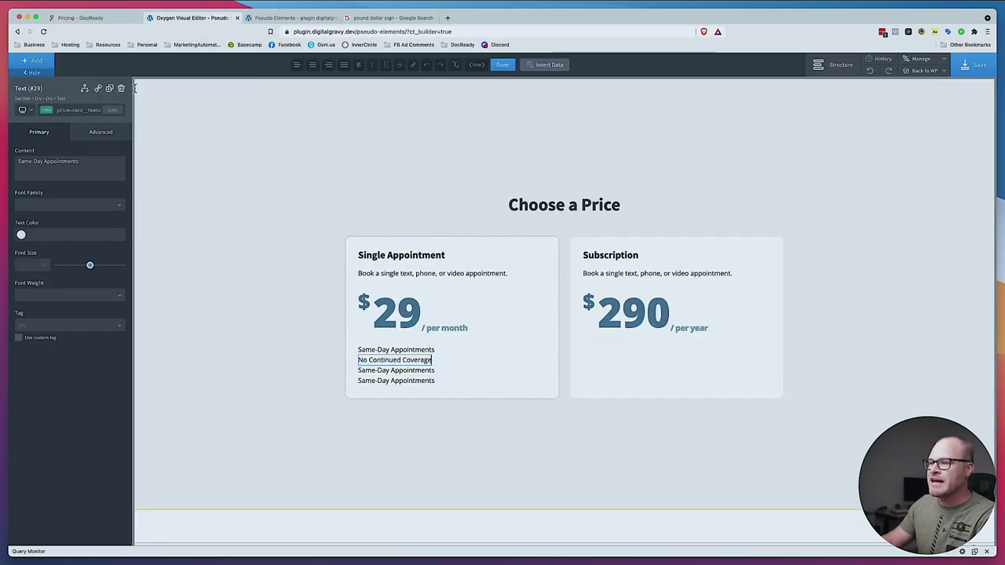
# Copy "U.S. Board Certified Doctors" from the DocReady pricing page into the third feature text of the Single Appointment card
pyautogui.click(79, 18)
pyautogui.tripleClick(346, 369)
pyautogui.press('super+c')
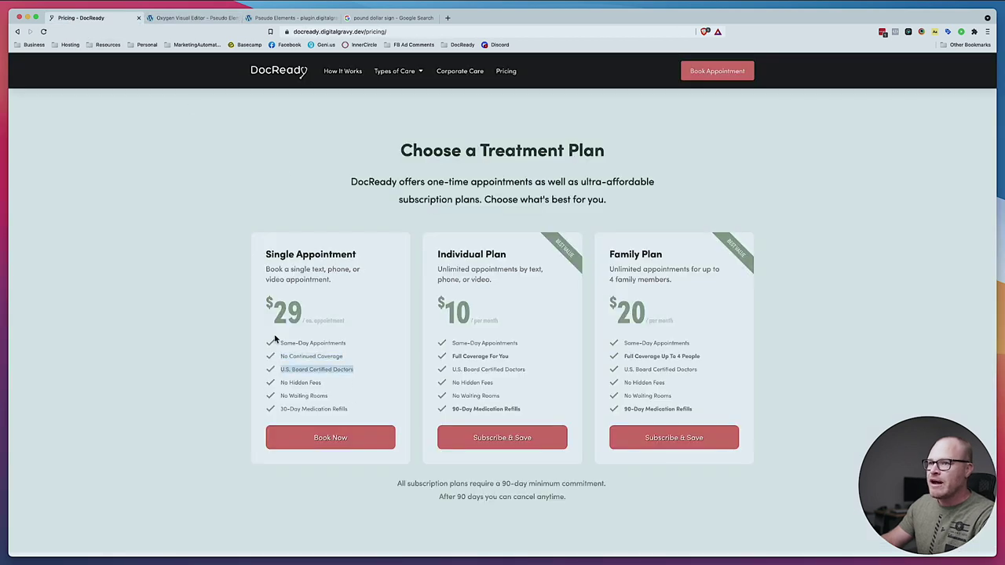
pyautogui.click(182, 17)
pyautogui.doubleClick(397, 372)
pyautogui.press('super+v')
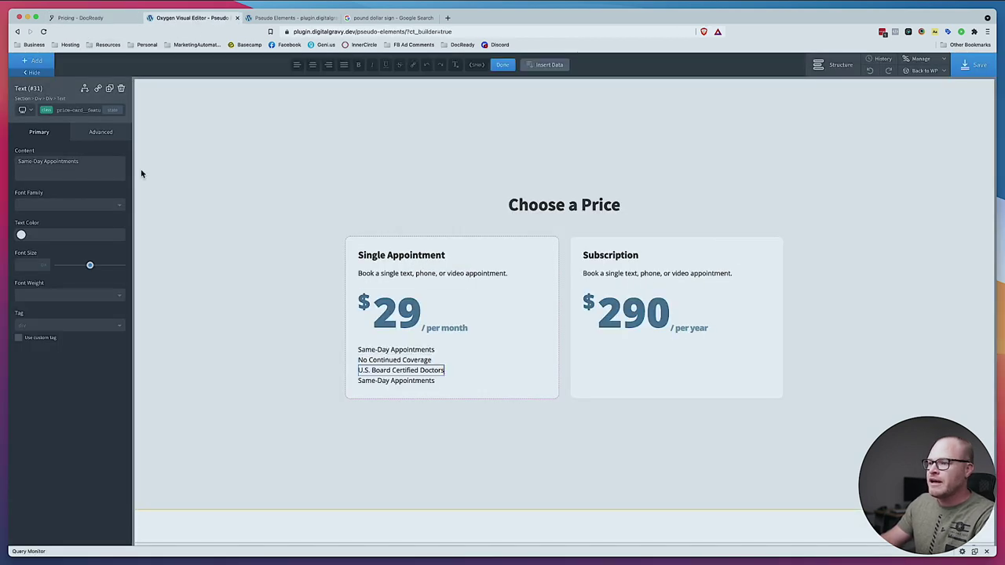
# Copy "No Hidden Fees" from the DocReady pricing page into the fourth feature text of the Single Appointment card
pyautogui.click(80, 17)
pyautogui.tripleClick(302, 382)
pyautogui.press('super+c')
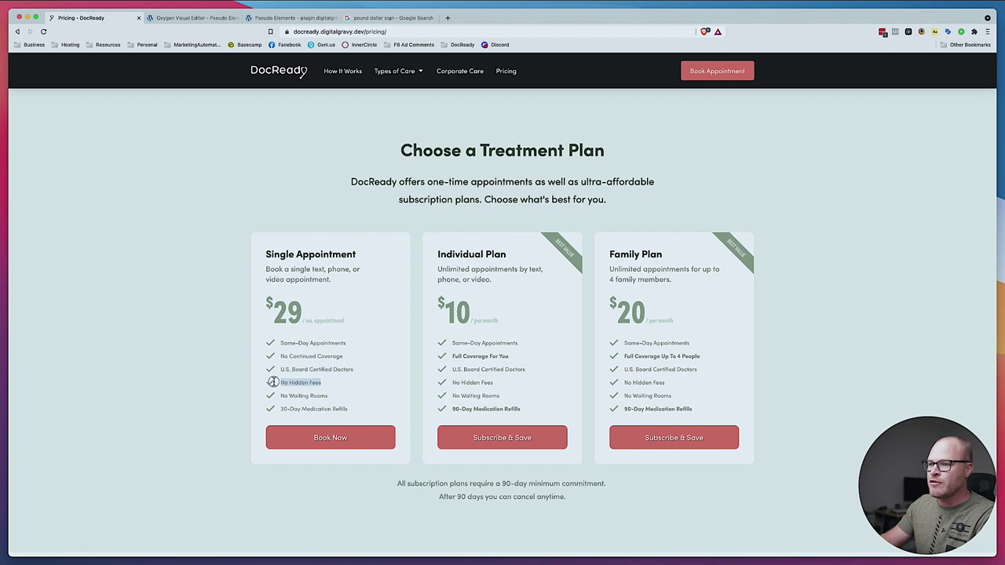
pyautogui.click(182, 18)
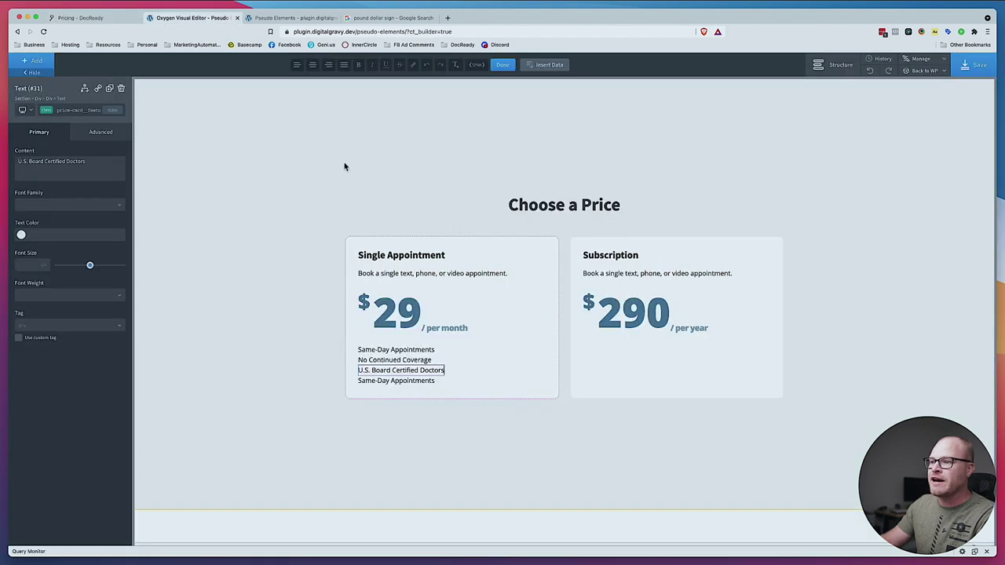
pyautogui.doubleClick(417, 381)
pyautogui.press('super+v')
pyautogui.click(397, 355)
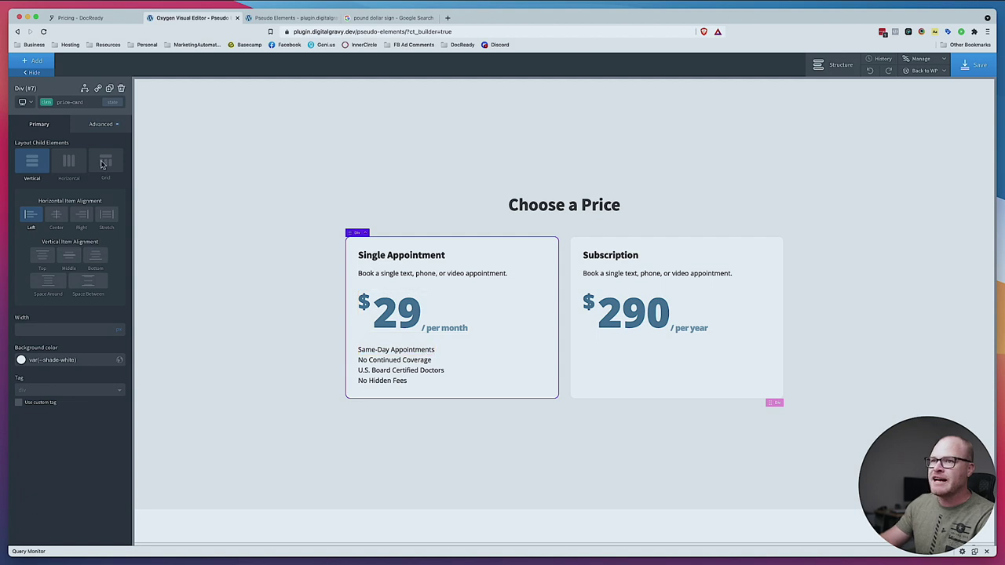
# Inspect the pricing section's element structure with both price cards expanded, and save the page
pyautogui.click(102, 126)
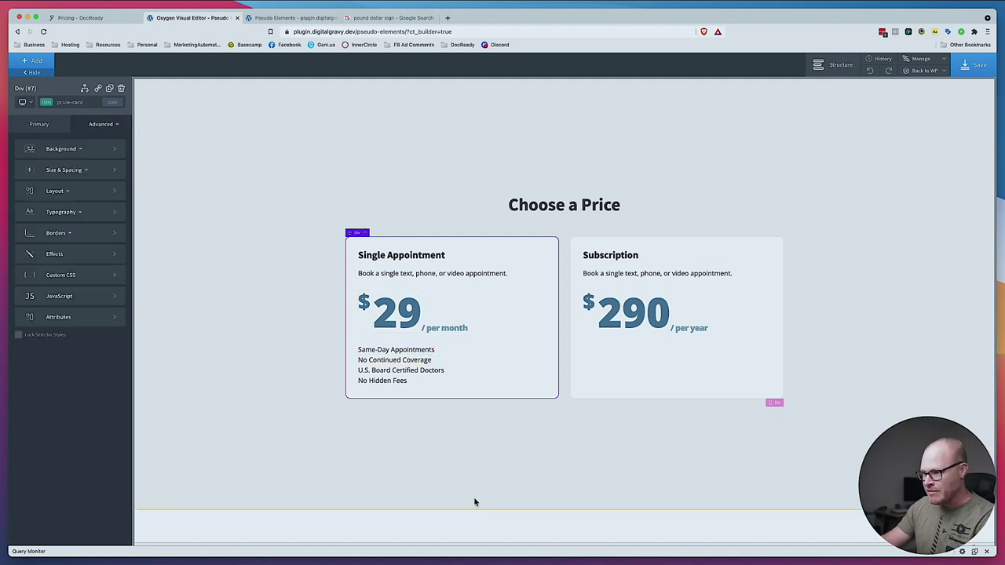
pyautogui.click(463, 453)
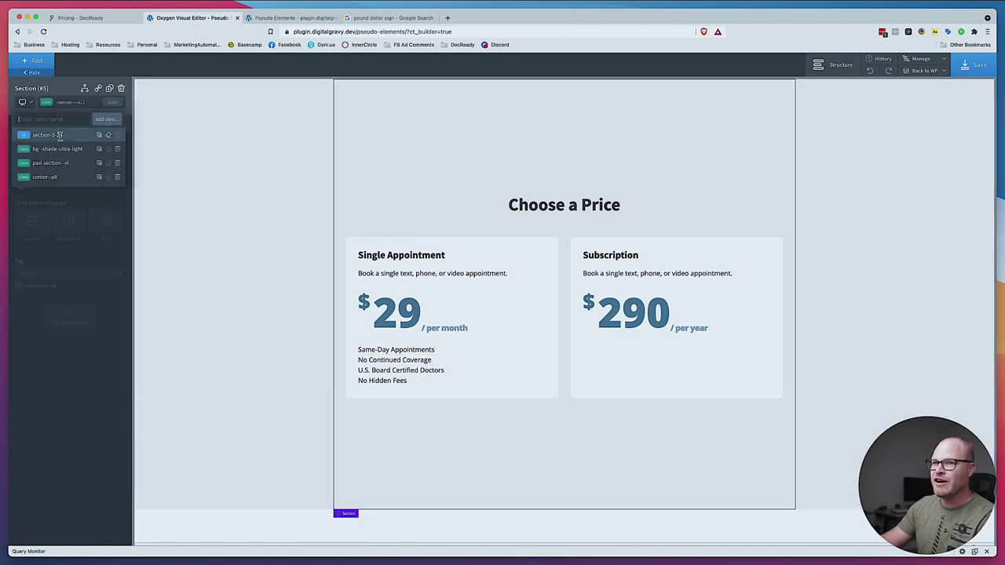
pyautogui.click(55, 134)
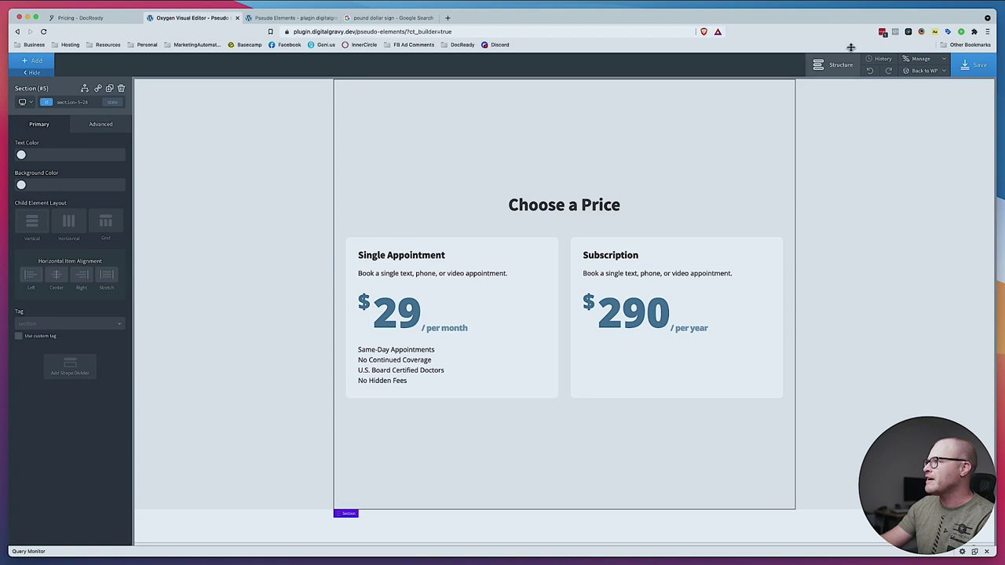
pyautogui.click(834, 65)
pyautogui.click(881, 134)
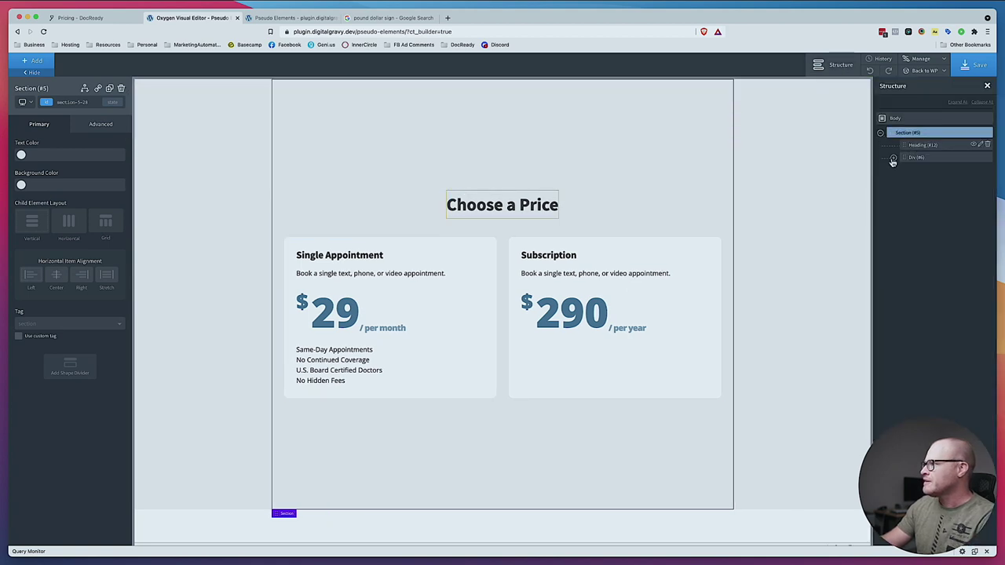
pyautogui.click(893, 157)
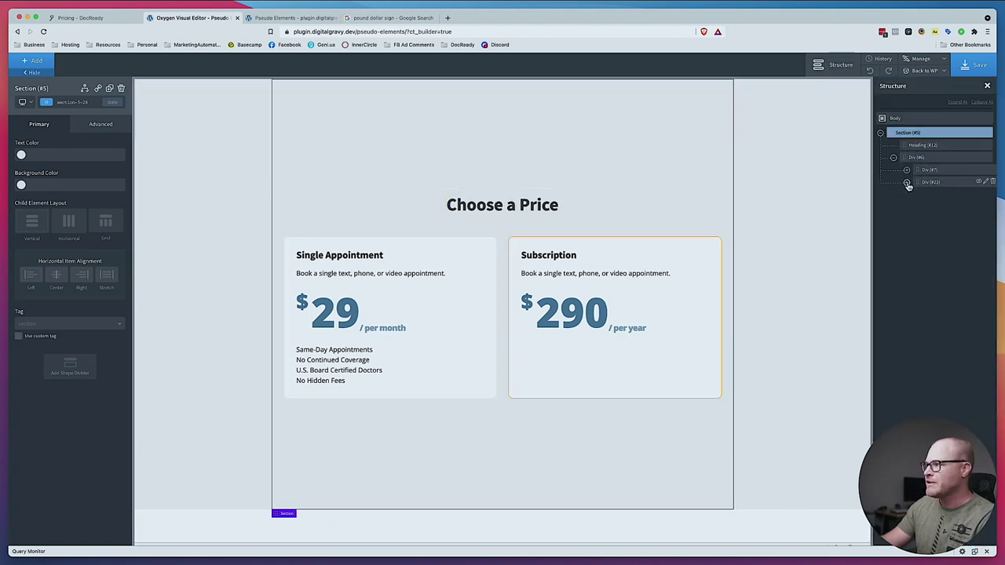
pyautogui.click(907, 182)
pyautogui.click(906, 169)
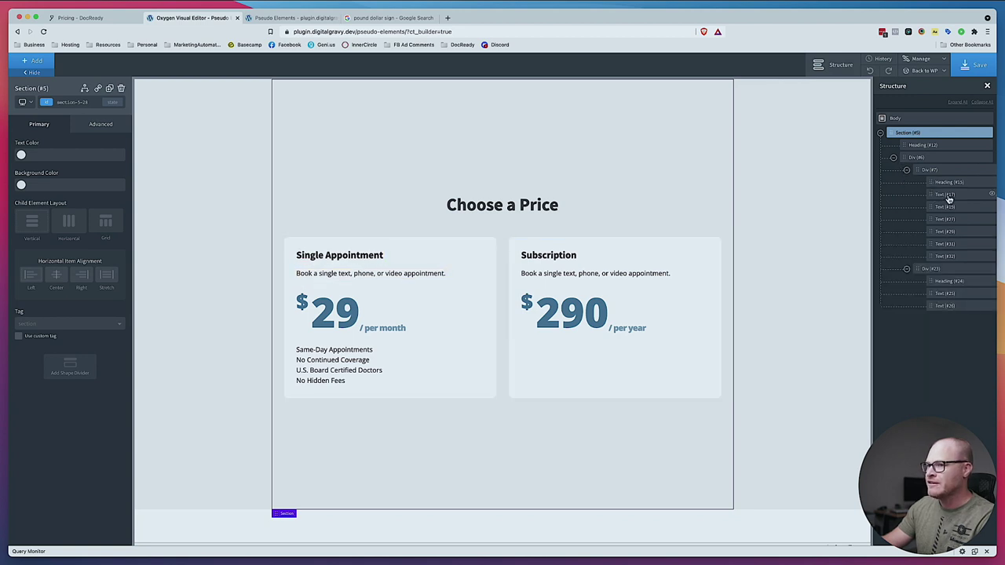
pyautogui.click(976, 64)
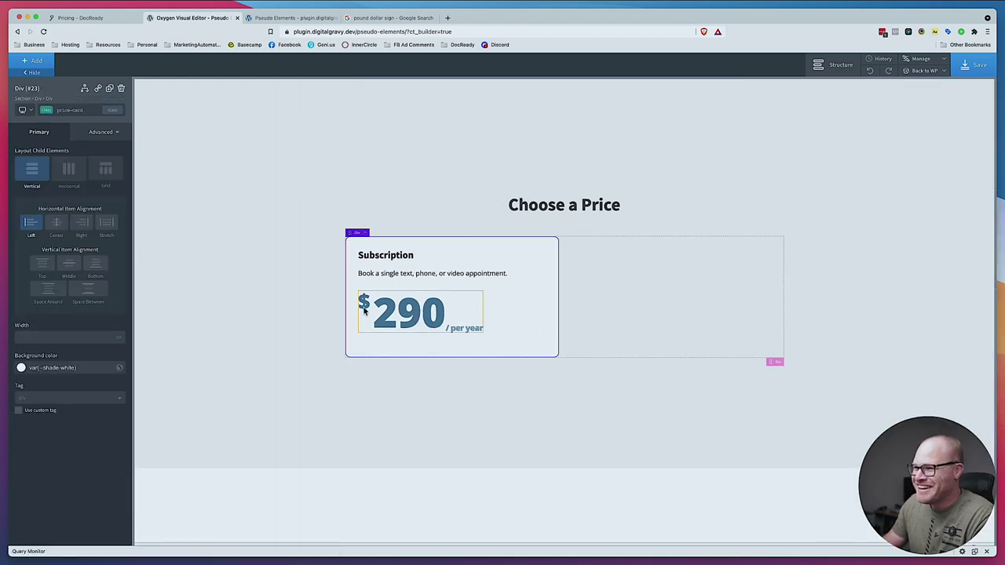
# Check which elements the Subscription card contains in the page structure
pyautogui.click(833, 65)
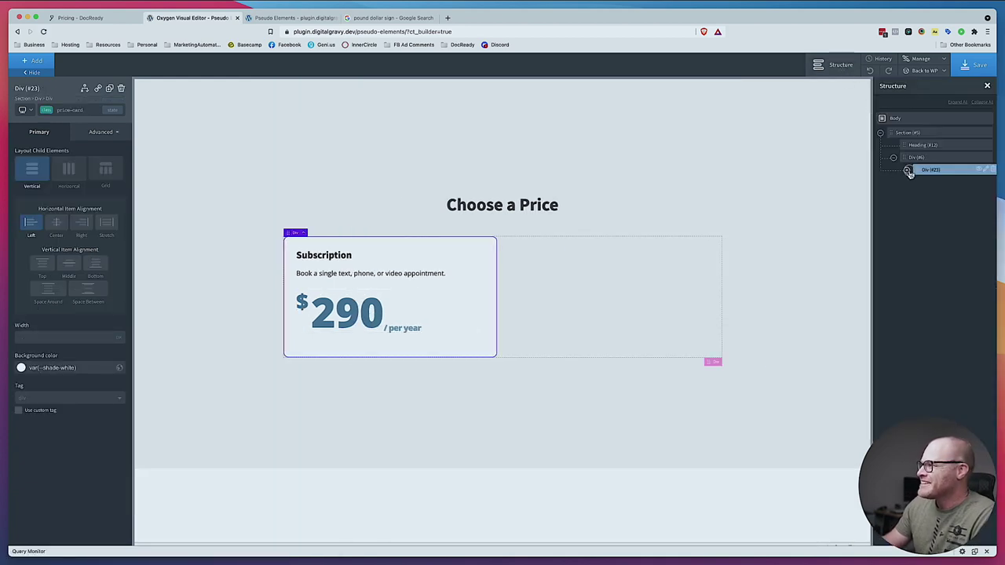
pyautogui.click(906, 169)
pyautogui.click(947, 195)
pyautogui.click(945, 206)
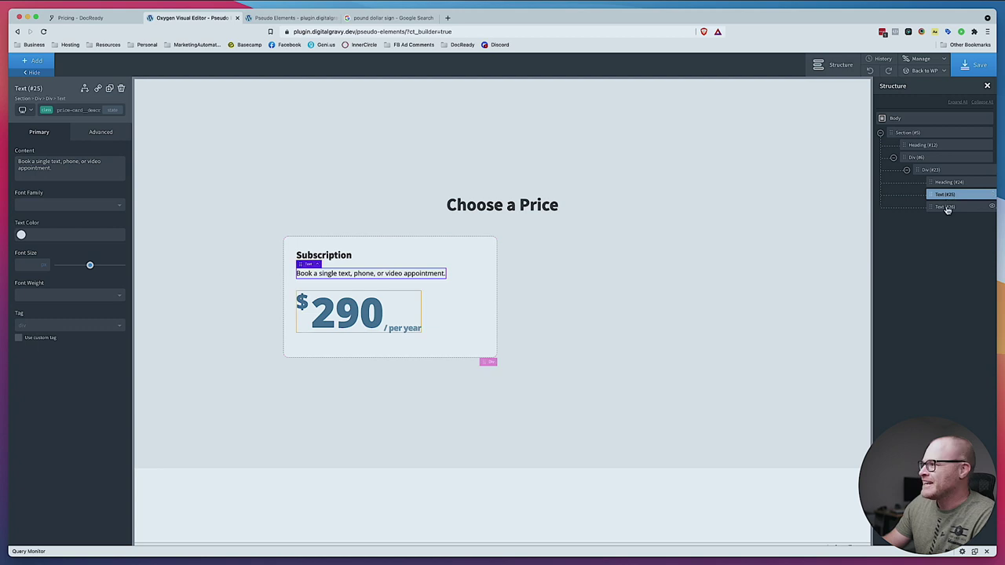
pyautogui.click(734, 274)
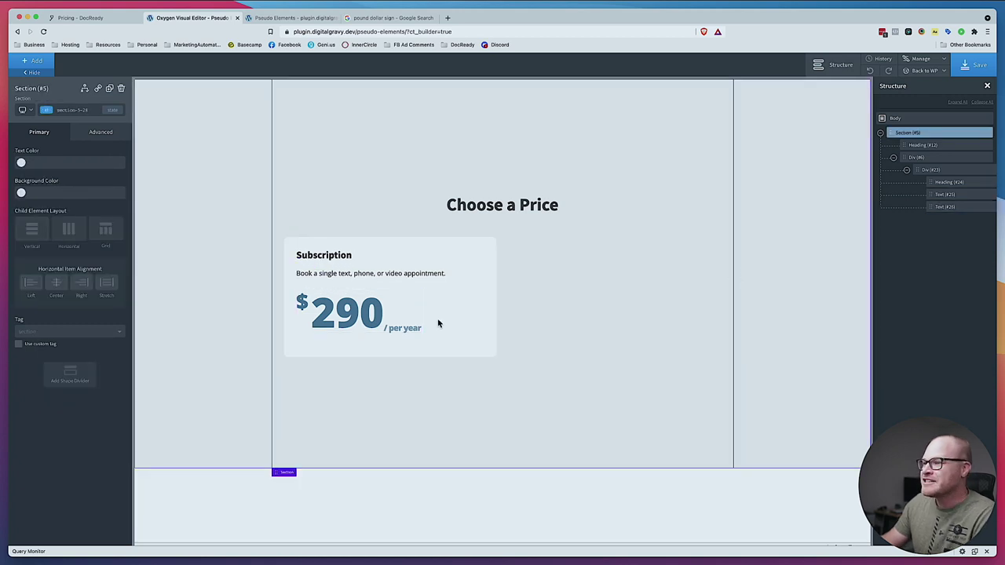
# Add a text element below the Subscription card's 290 price and assign it the class price-card__feature
pyautogui.click(432, 313)
pyautogui.click(33, 60)
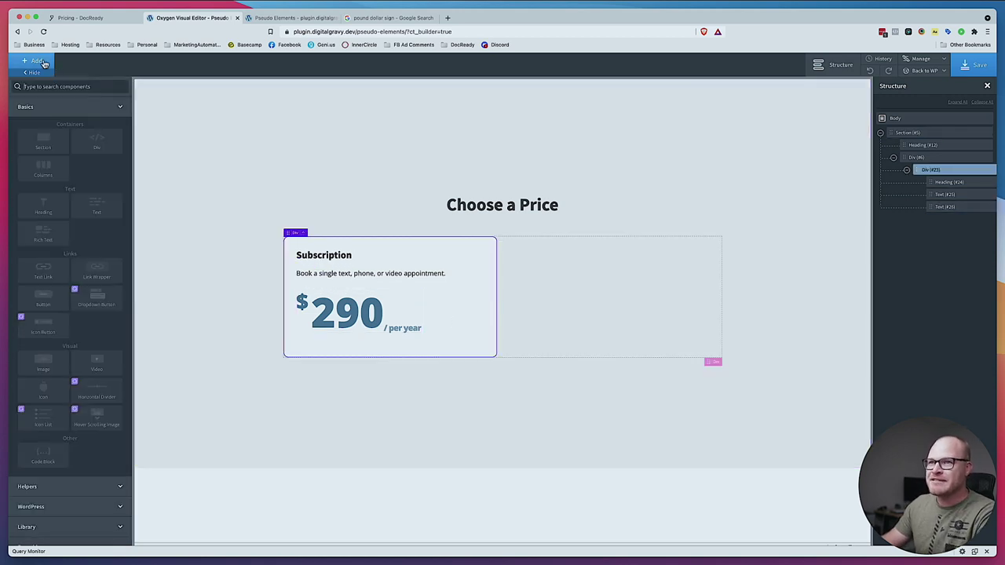
pyautogui.write('text')
pyautogui.click(44, 116)
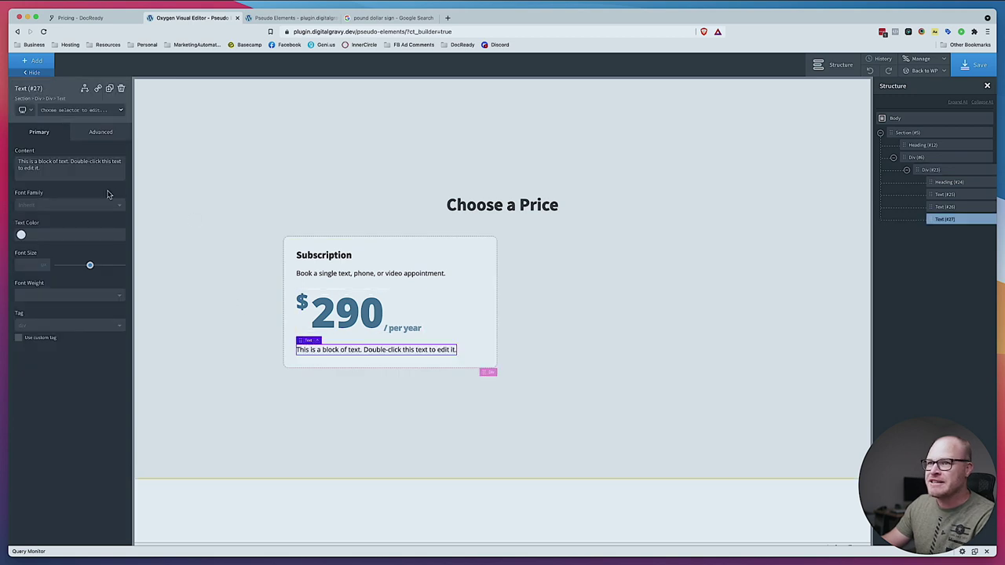
pyautogui.click(70, 112)
pyautogui.write('p')
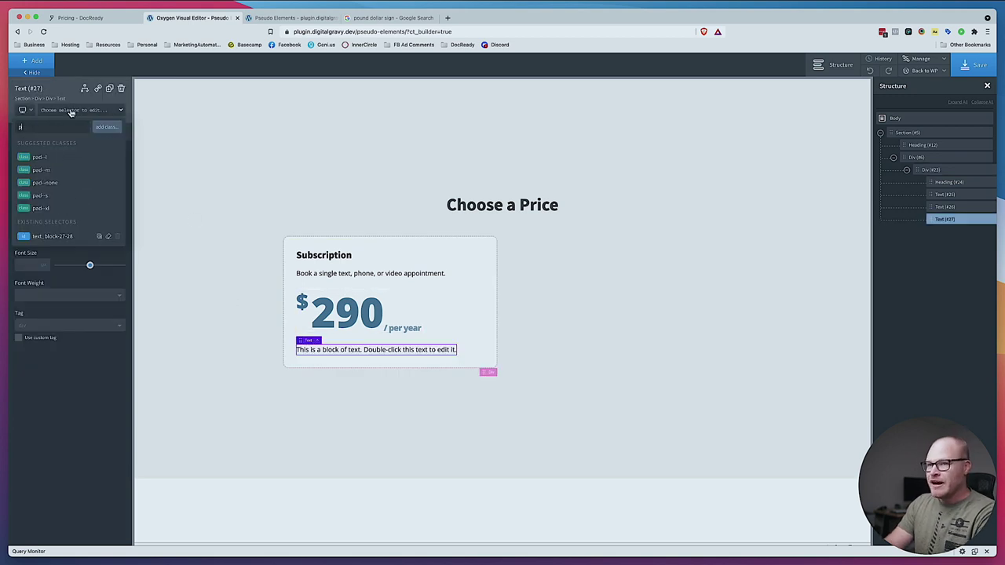
pyautogui.write('rice-card__')
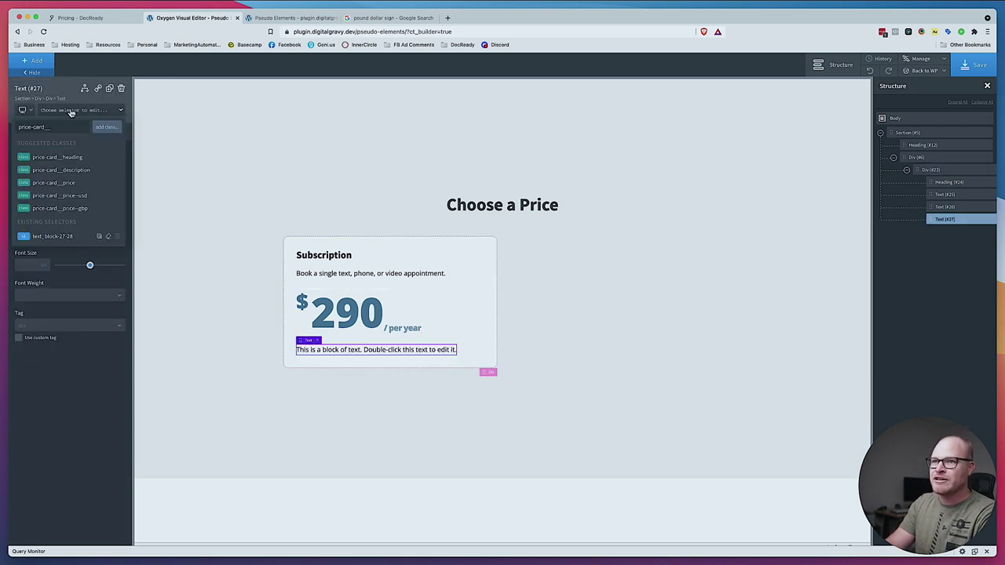
pyautogui.write('feature')
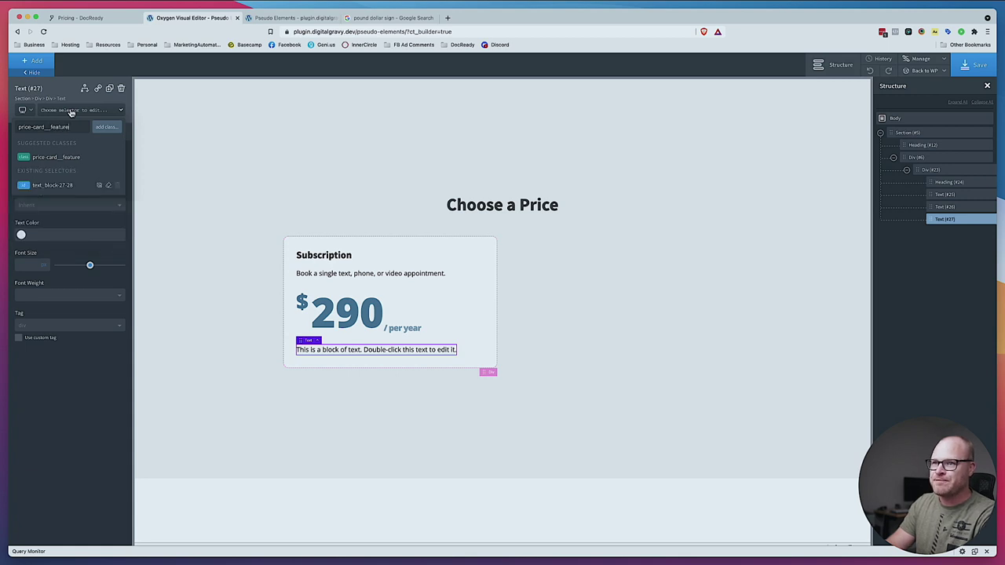
pyautogui.press('Return')
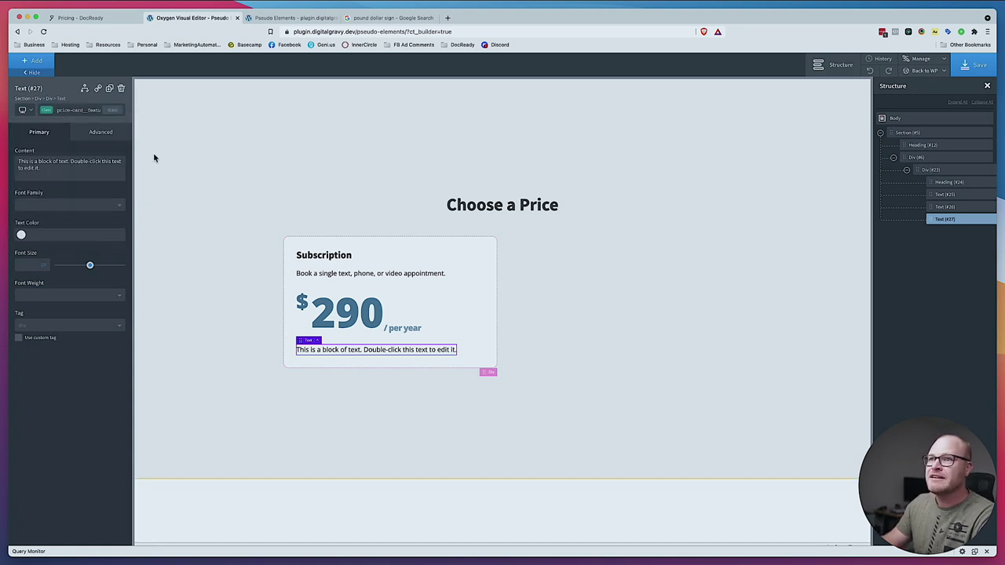
# Duplicate the price-card__feature text element four times in the Subscription card
pyautogui.click(109, 88)
pyautogui.click(110, 88)
pyautogui.click(110, 88)
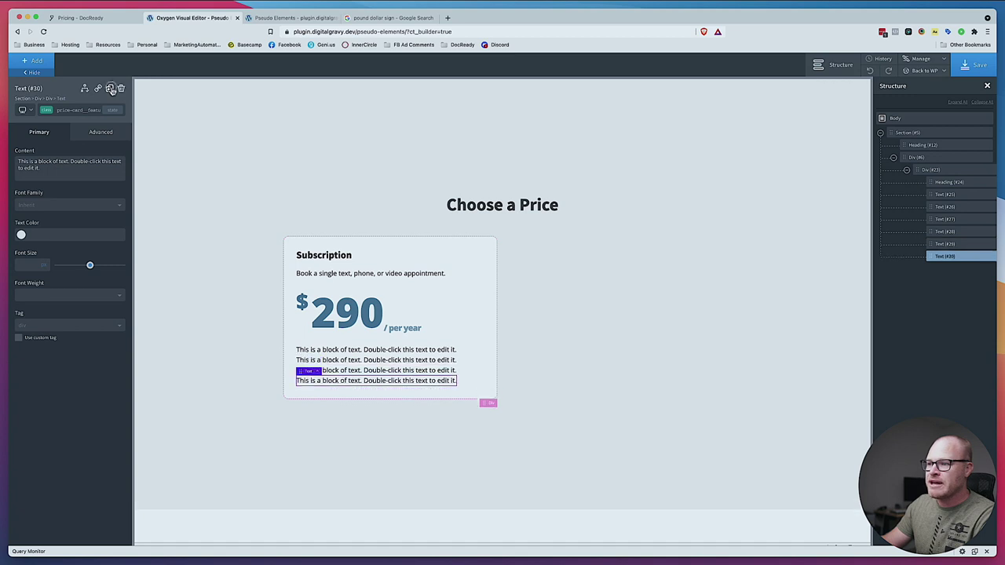
pyautogui.click(110, 88)
# Set a bottom margin on the price-card__feature class to space out the feature lines
pyautogui.click(357, 350)
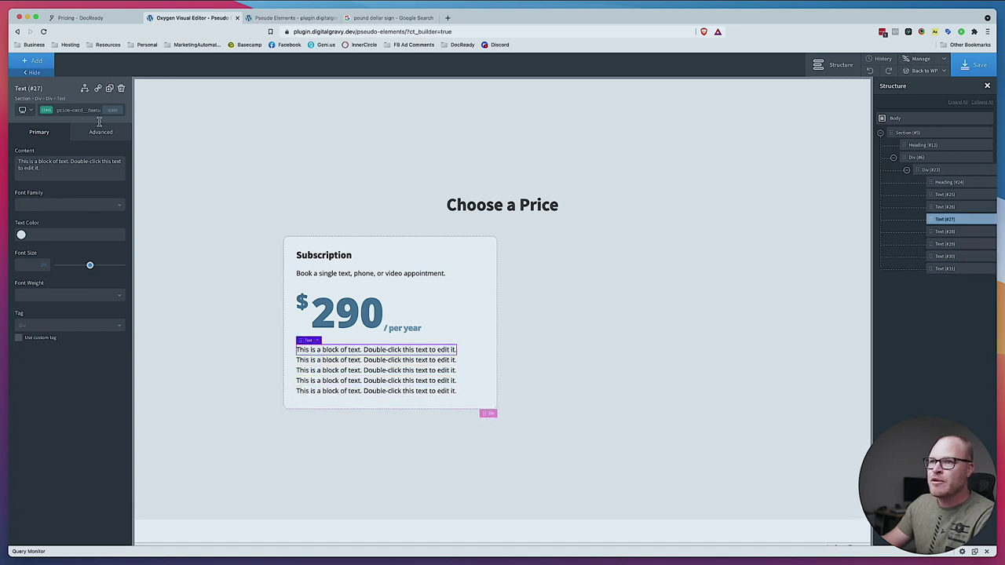
pyautogui.click(99, 131)
pyautogui.click(79, 175)
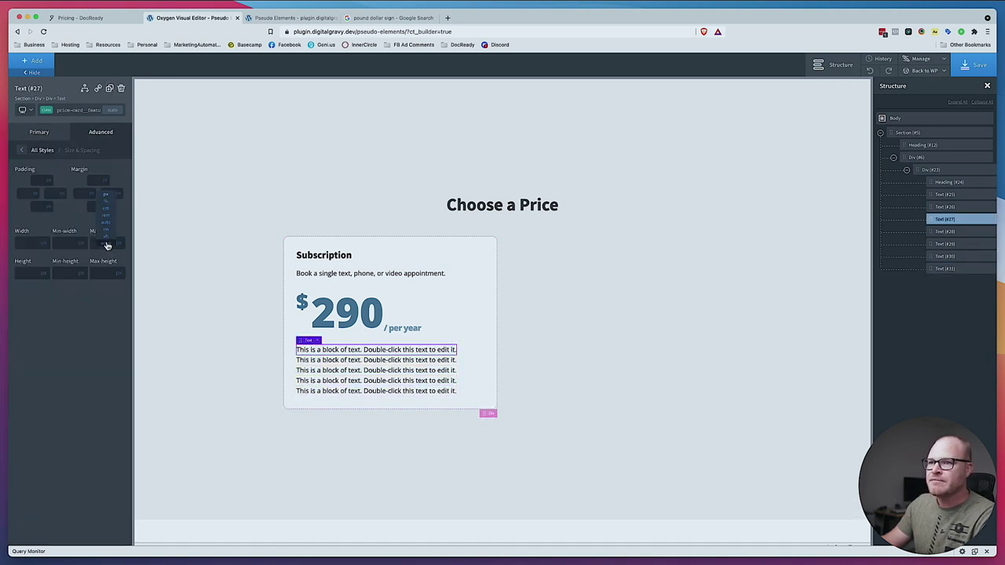
pyautogui.click(100, 205)
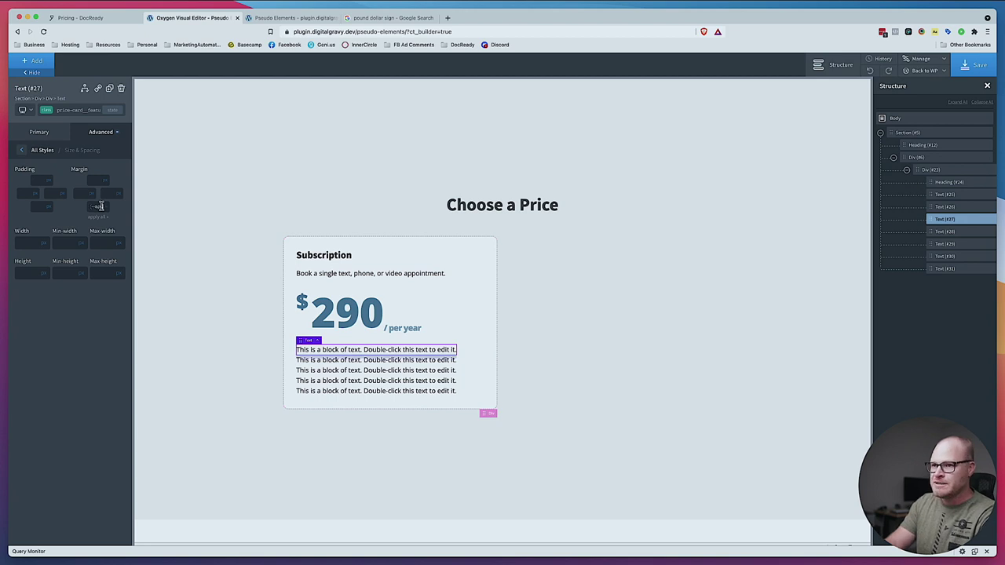
pyautogui.write('1')
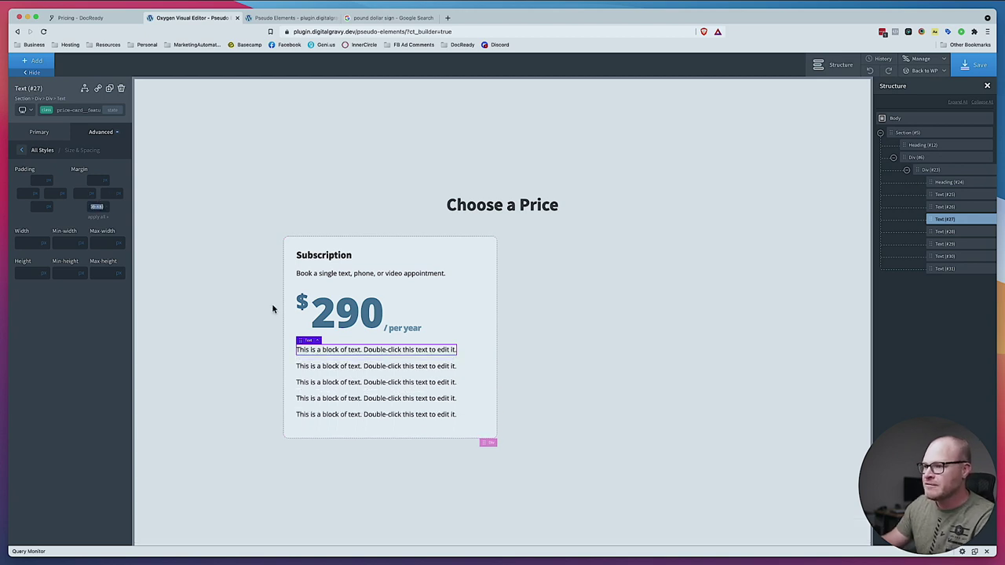
pyautogui.click(464, 333)
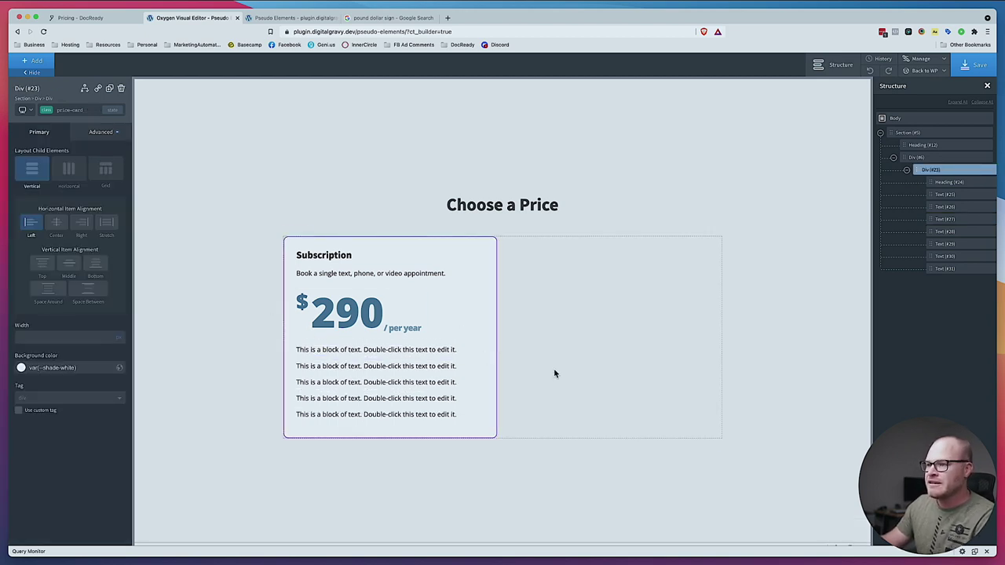
# Increase the top and bottom margins of the price-card__price class to a larger spacing variable
pyautogui.click(385, 310)
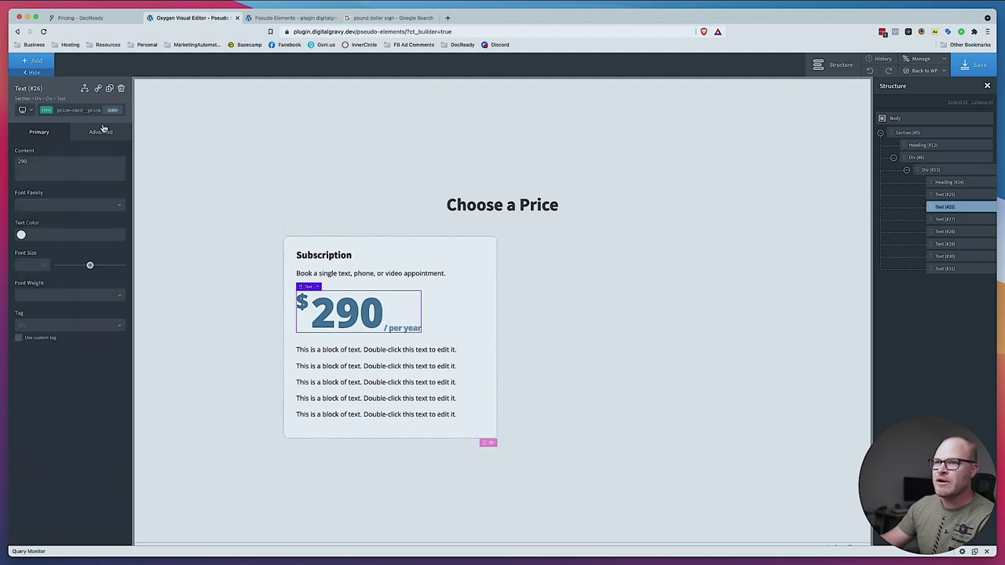
pyautogui.click(100, 131)
pyautogui.click(75, 177)
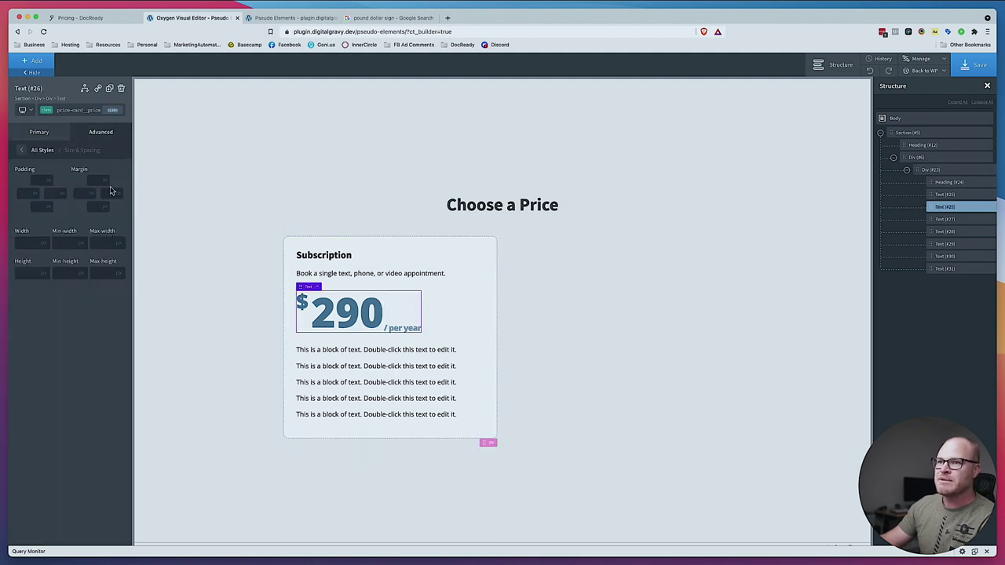
pyautogui.click(112, 115)
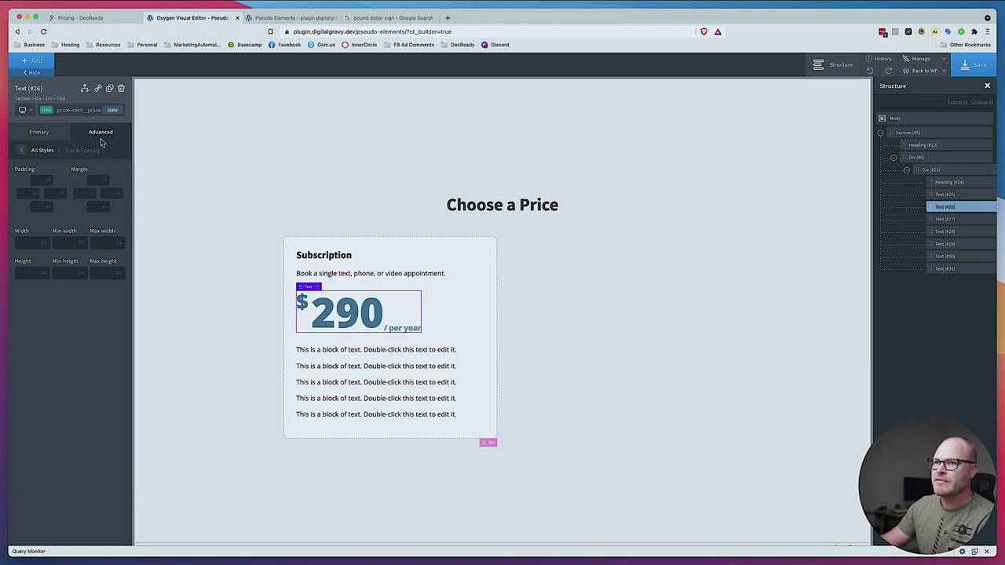
pyautogui.click(79, 111)
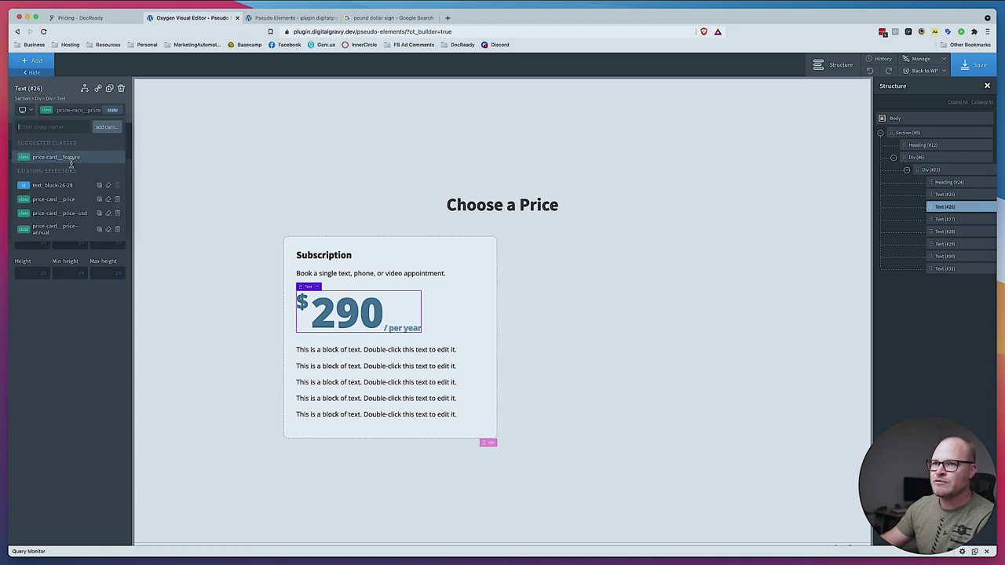
pyautogui.click(68, 199)
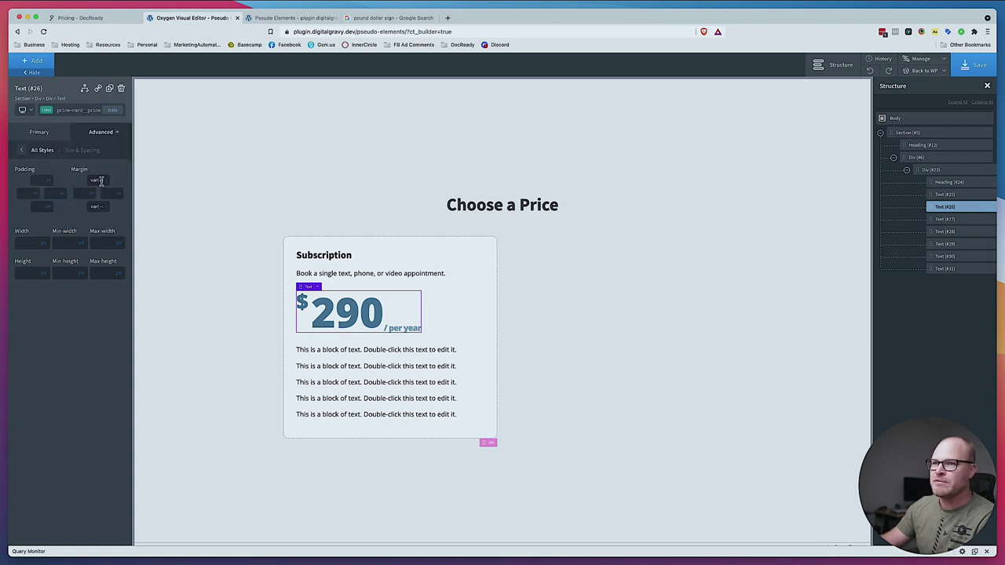
pyautogui.click(101, 181)
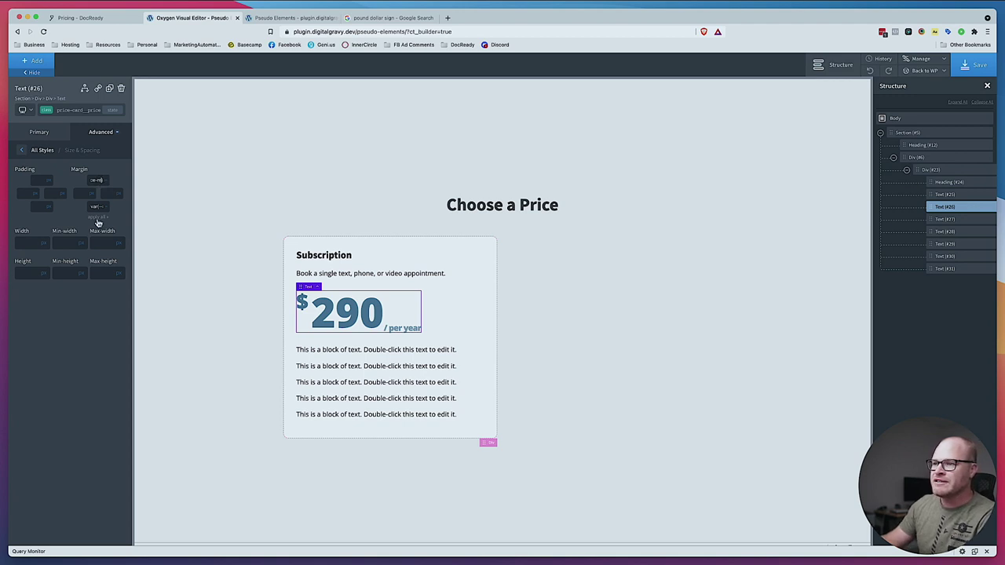
pyautogui.click(97, 181)
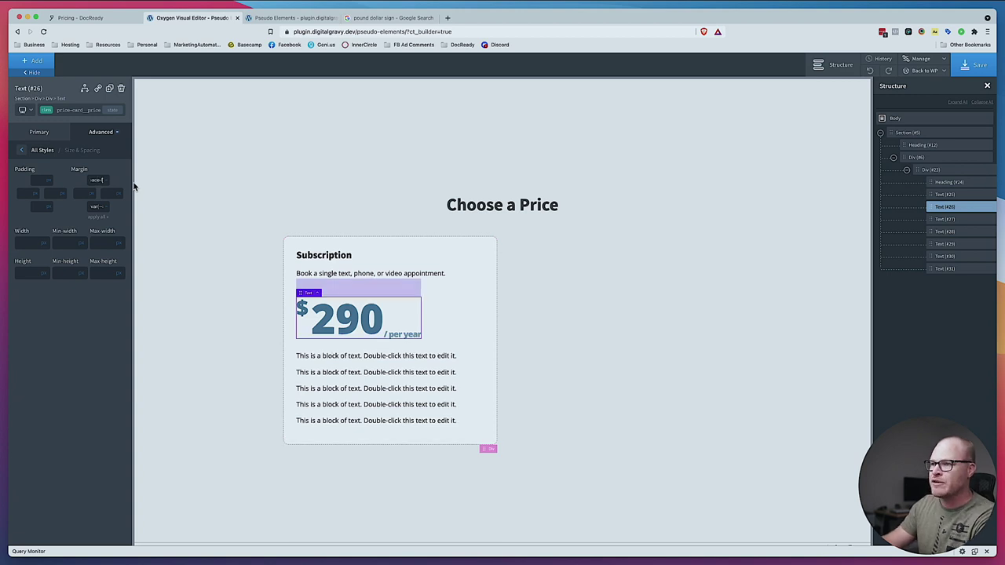
pyautogui.click(96, 206)
pyautogui.press('BackSpace')
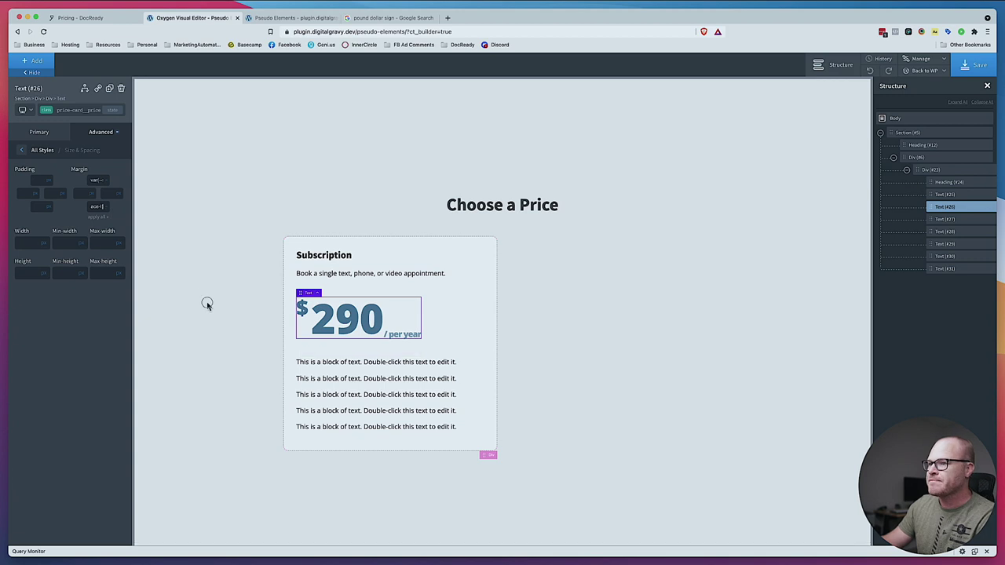
# Replace the placeholder feature lines with the DocReady pricing page texts, from Same-Day Appointments through No Waiting Rooms
pyautogui.click(388, 487)
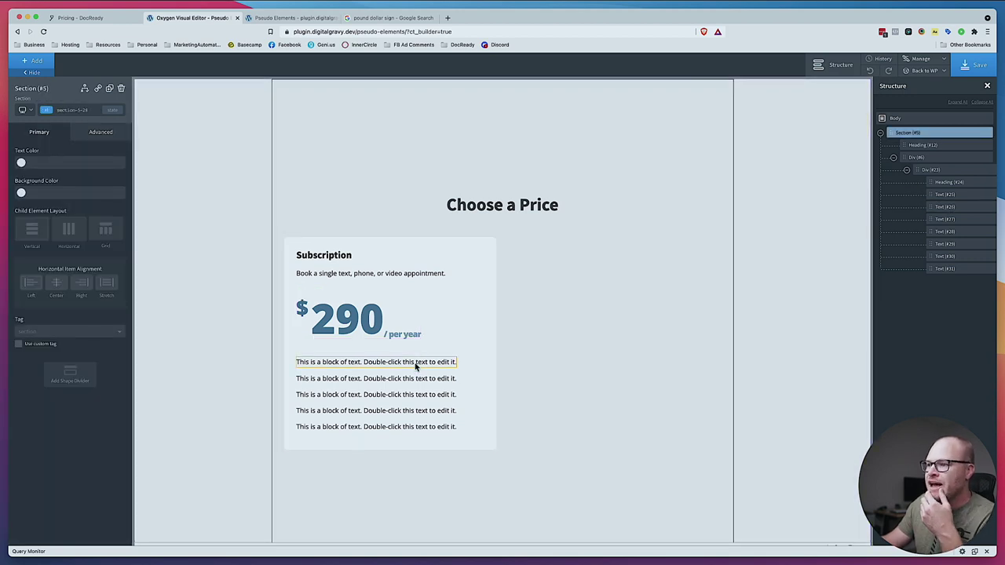
pyautogui.click(81, 17)
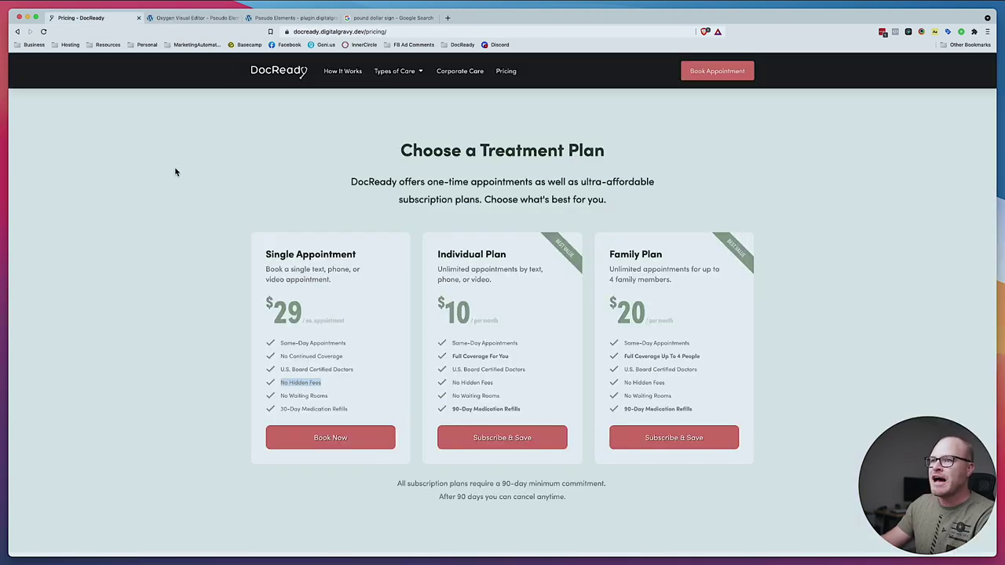
pyautogui.tripleClick(328, 345)
pyautogui.hotkey('ctrl', 'Tab')
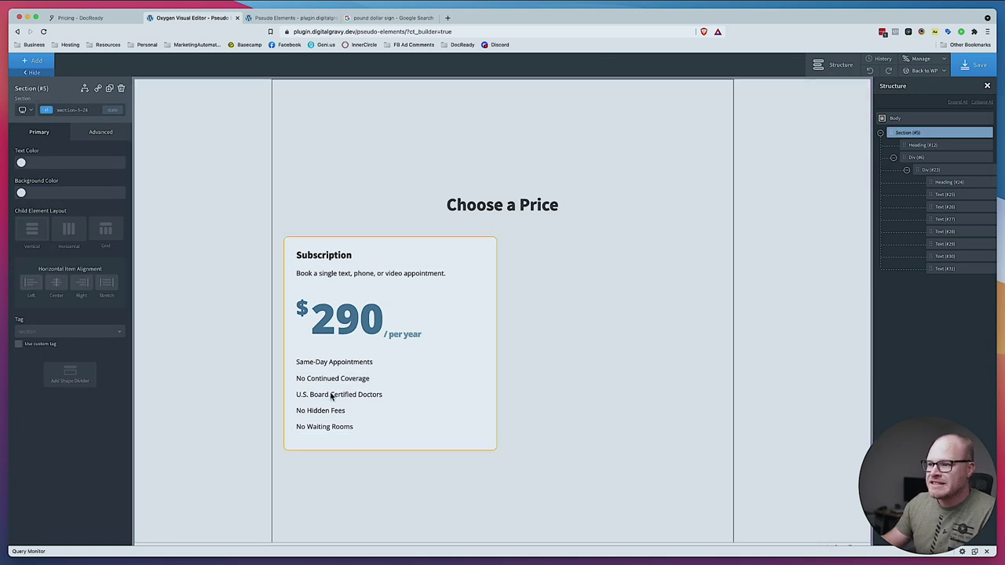
# Add the class price-card__feature--included to the Same-Day Appointments text element
pyautogui.click(332, 362)
pyautogui.click(79, 112)
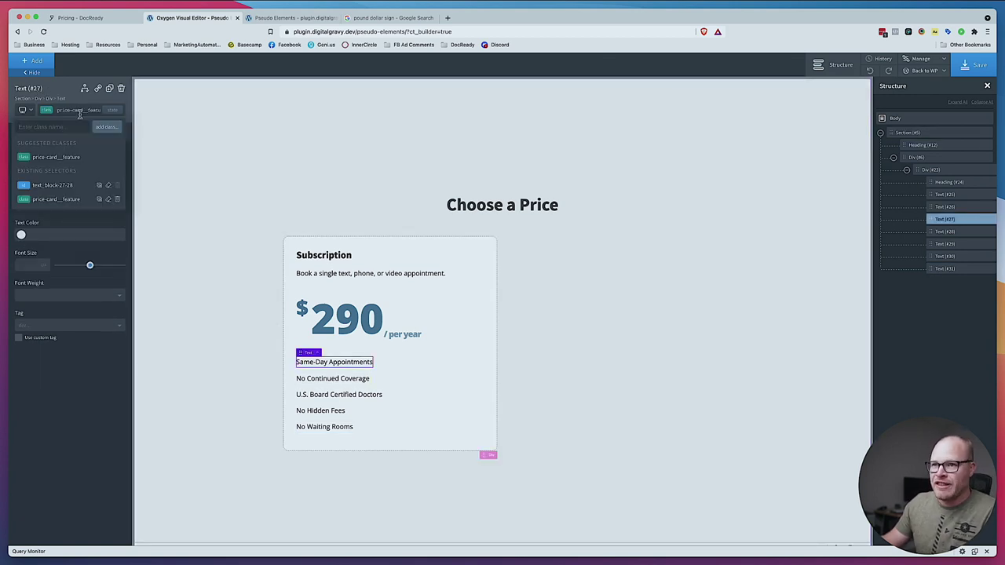
pyautogui.click(205, 322)
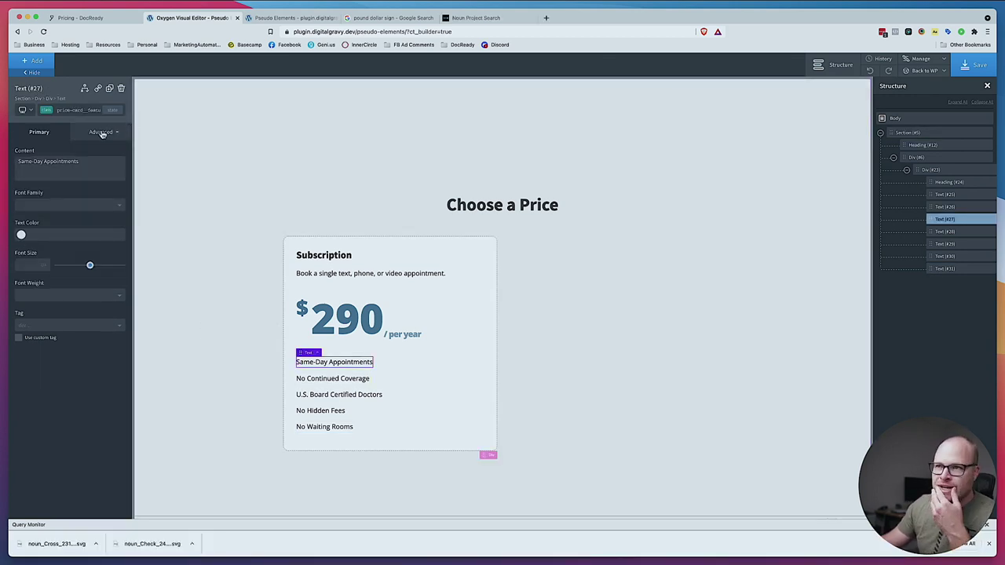
pyautogui.click(88, 110)
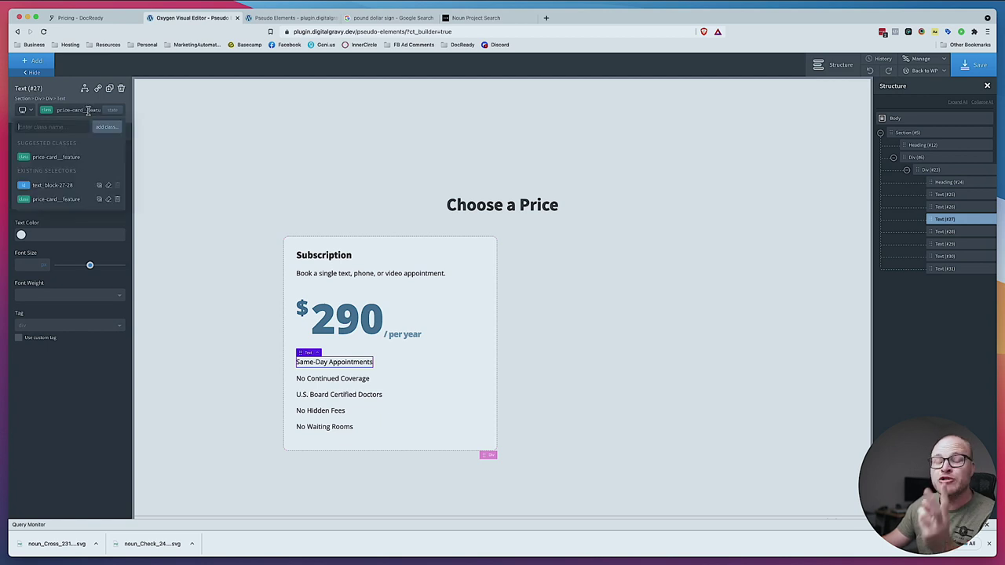
pyautogui.write('price-ca')
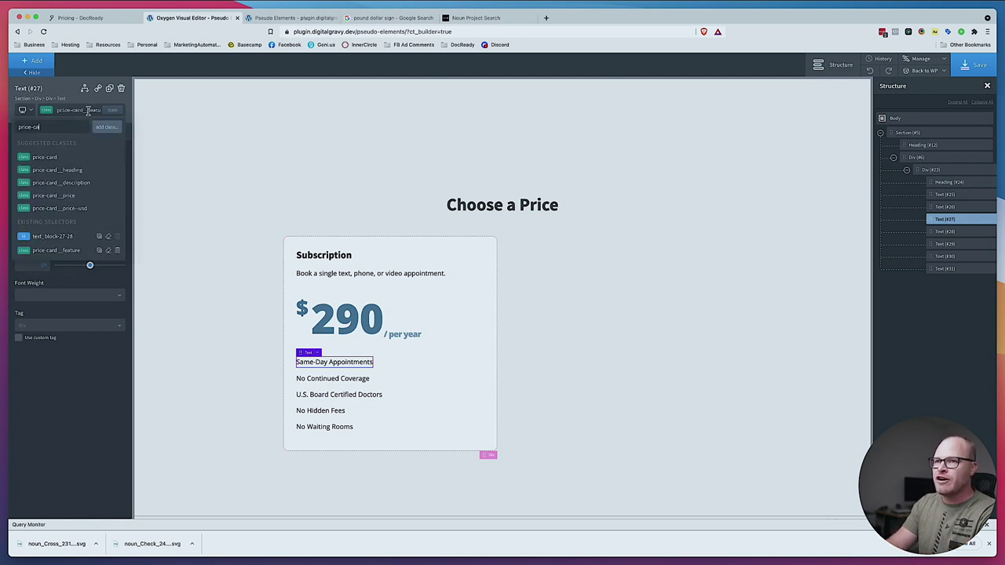
pyautogui.write('rd__feature-')
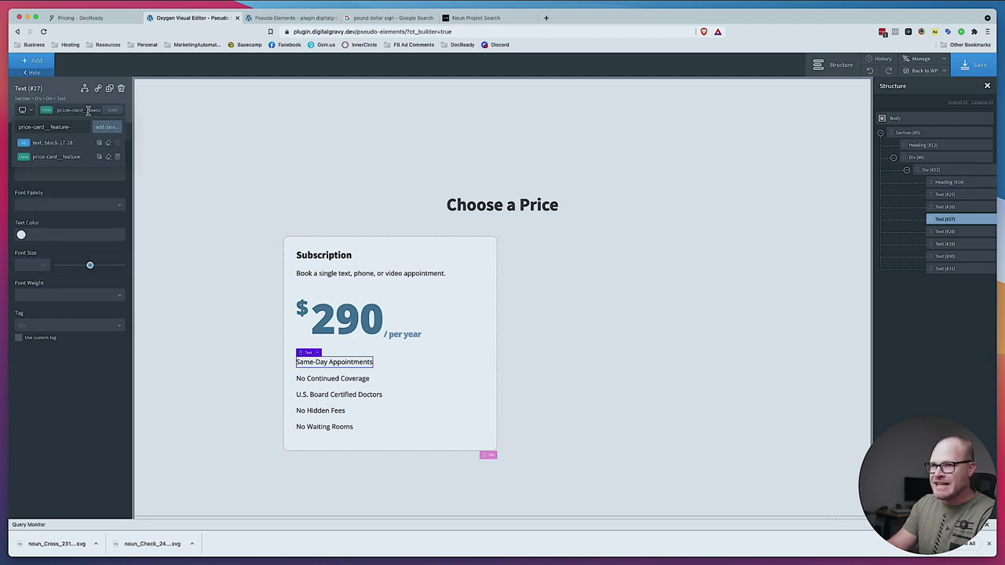
pyautogui.write('check')
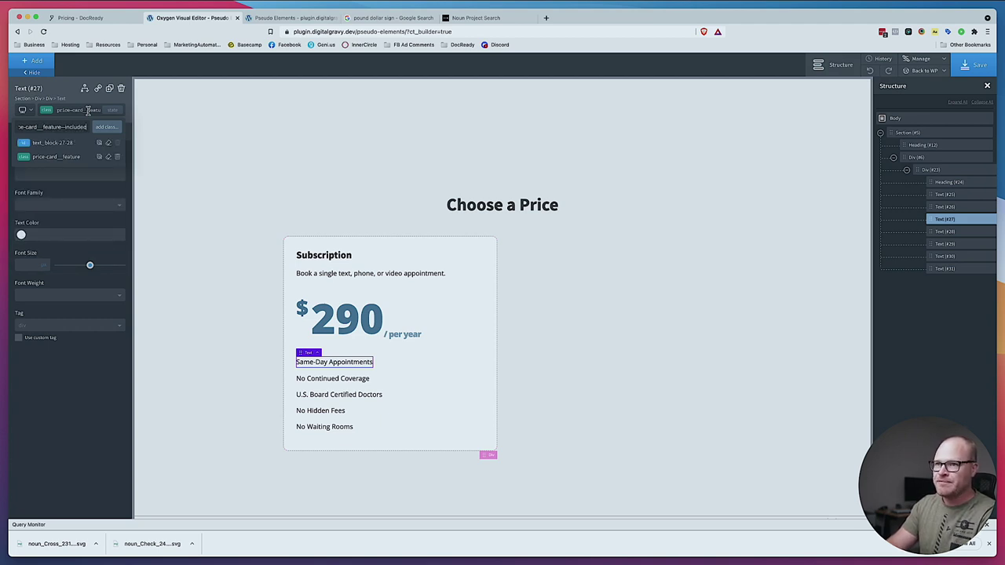
pyautogui.press('Return')
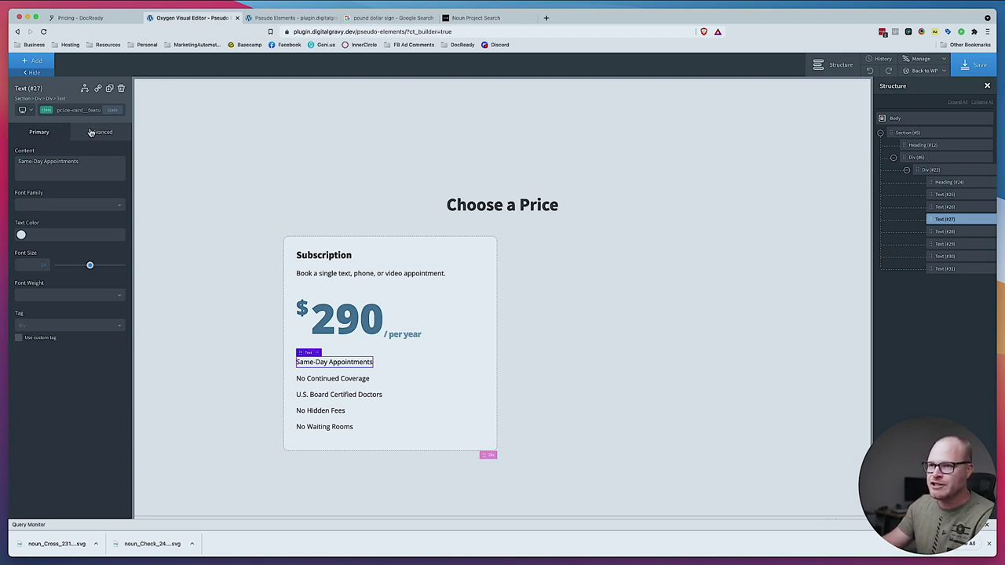
# Set the display layout of the Same-Day Appointments feature's class to flex
pyautogui.click(93, 131)
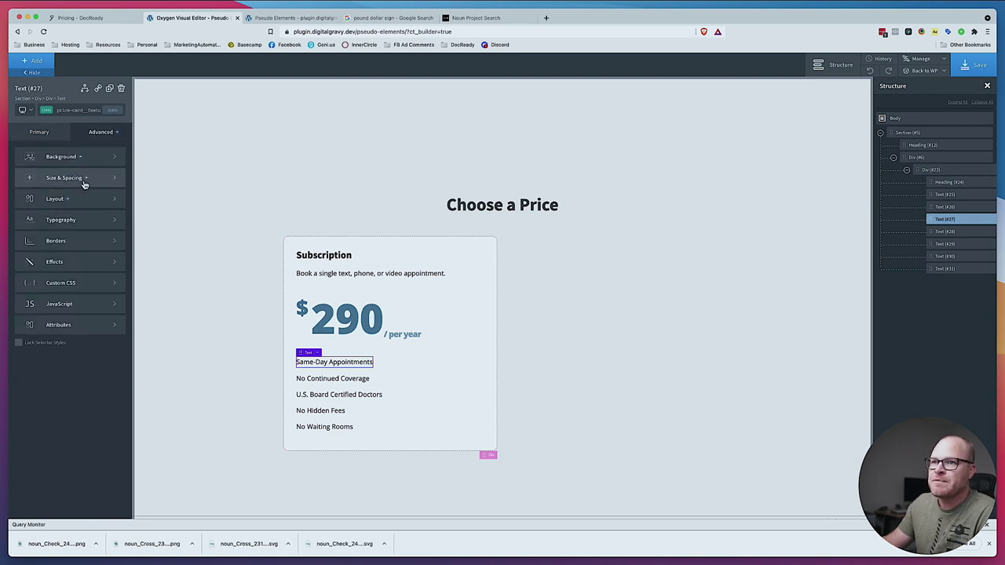
pyautogui.click(77, 158)
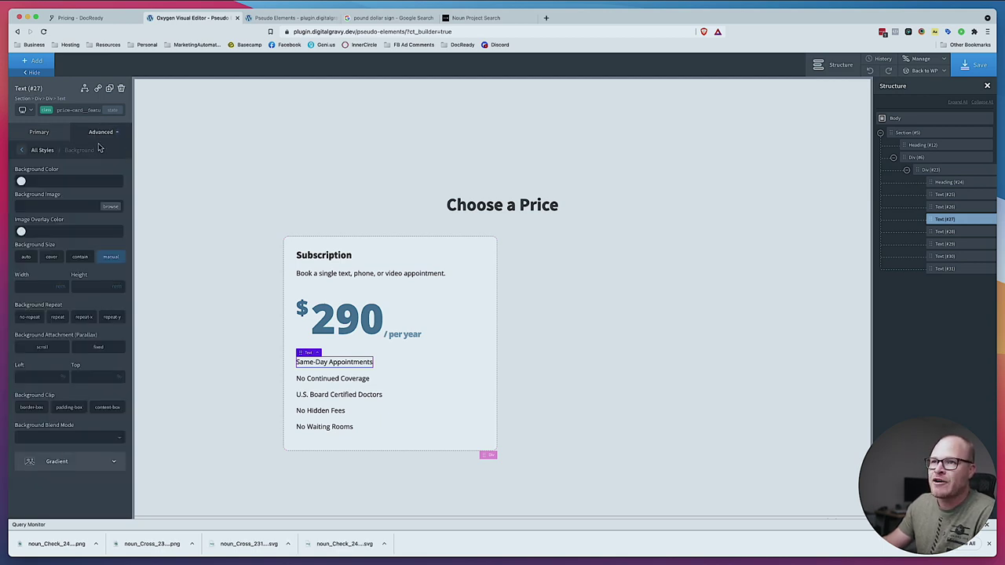
pyautogui.click(89, 131)
pyautogui.click(79, 200)
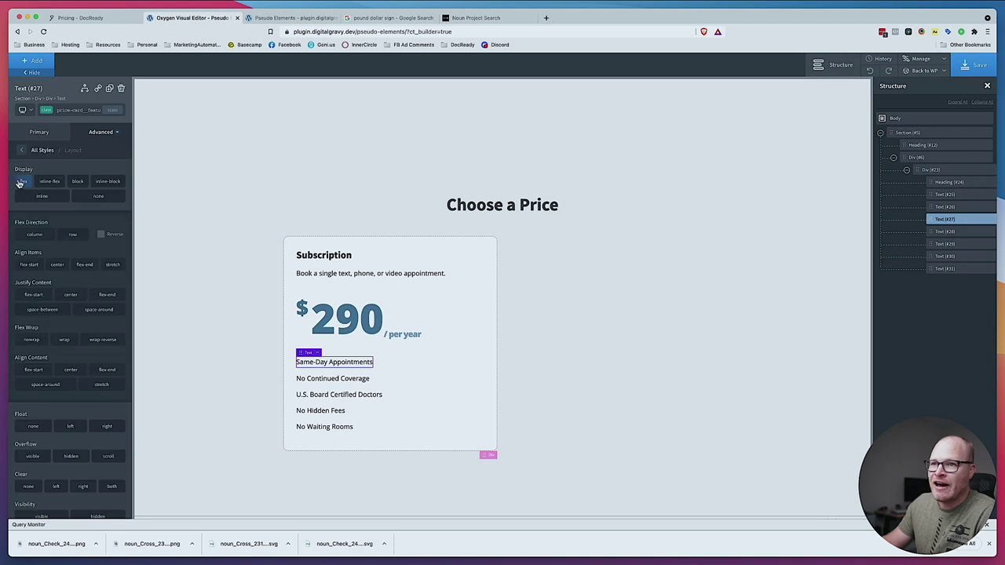
pyautogui.click(25, 182)
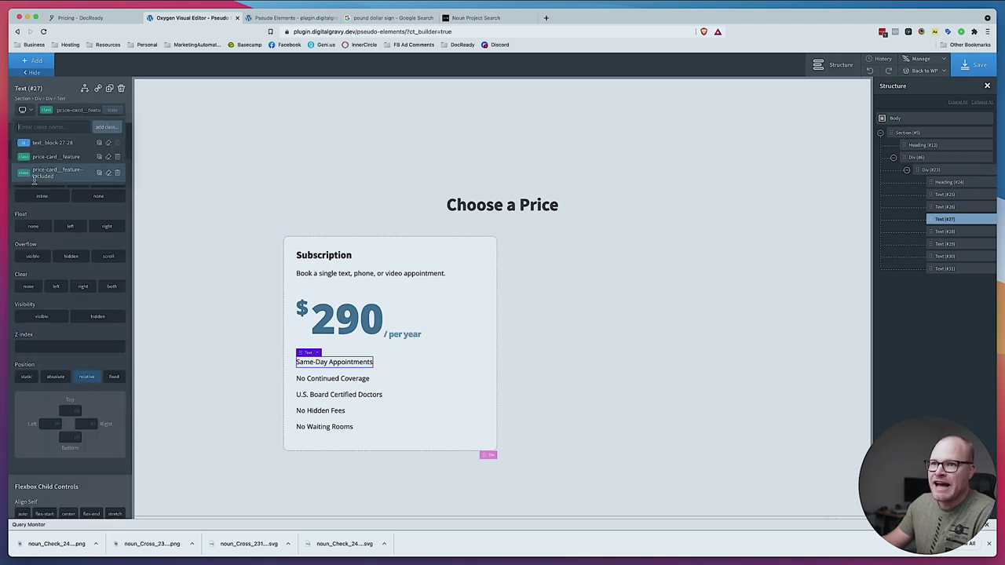
pyautogui.click(26, 183)
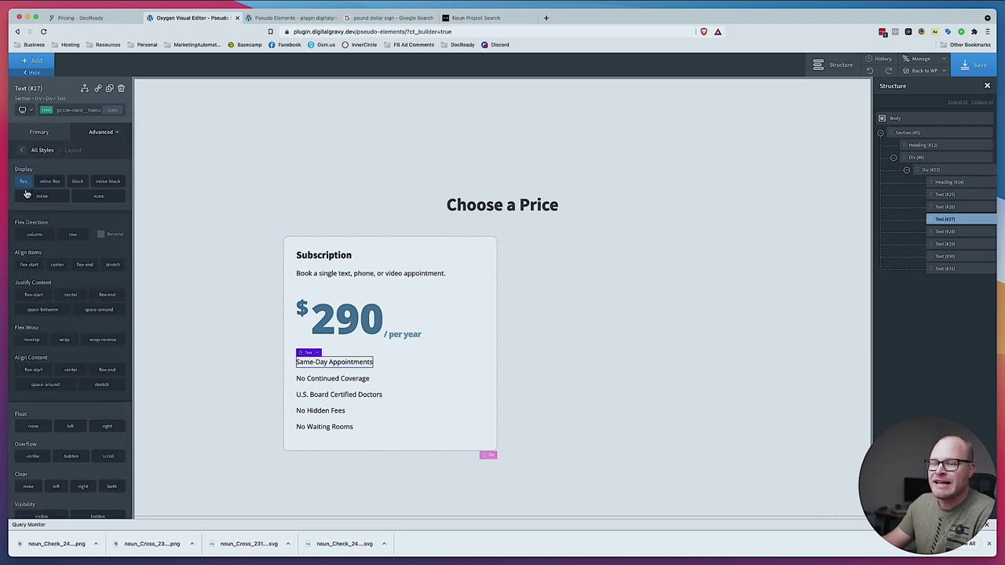
# Use noun_Check_2422421.png from the media library as the background image of the Same-Day Appointments feature's before state
pyautogui.click(102, 132)
pyautogui.click(112, 109)
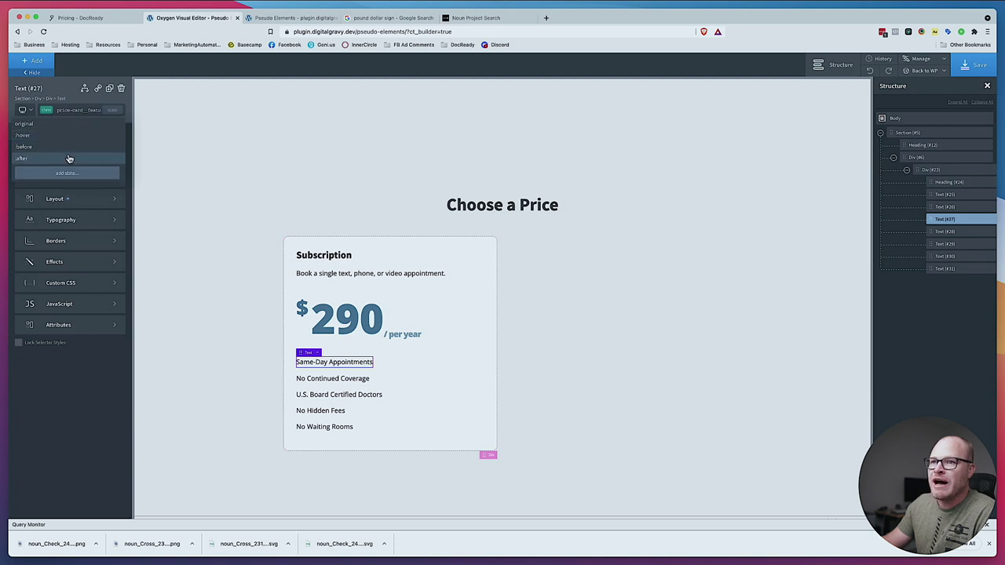
pyautogui.click(70, 153)
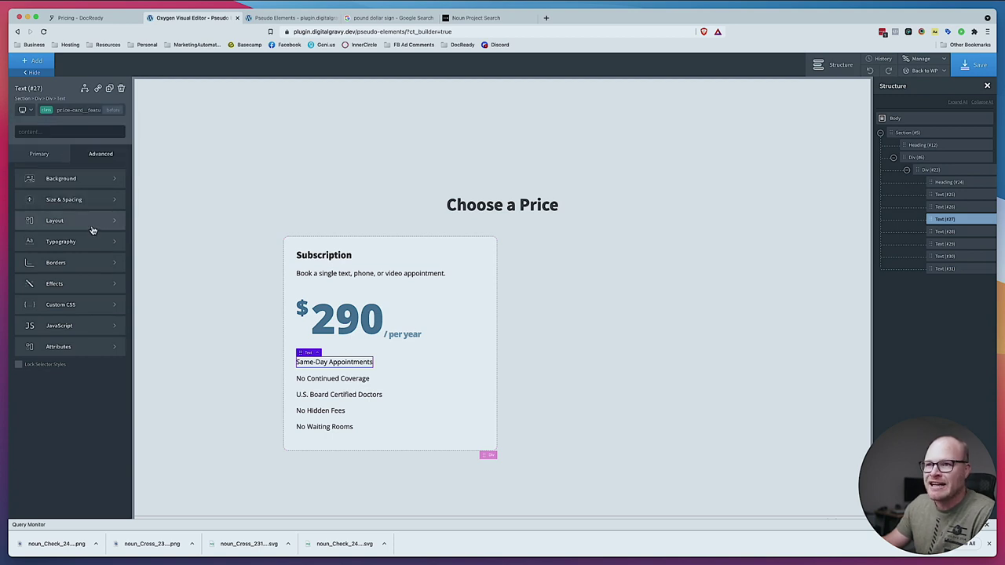
pyautogui.click(81, 181)
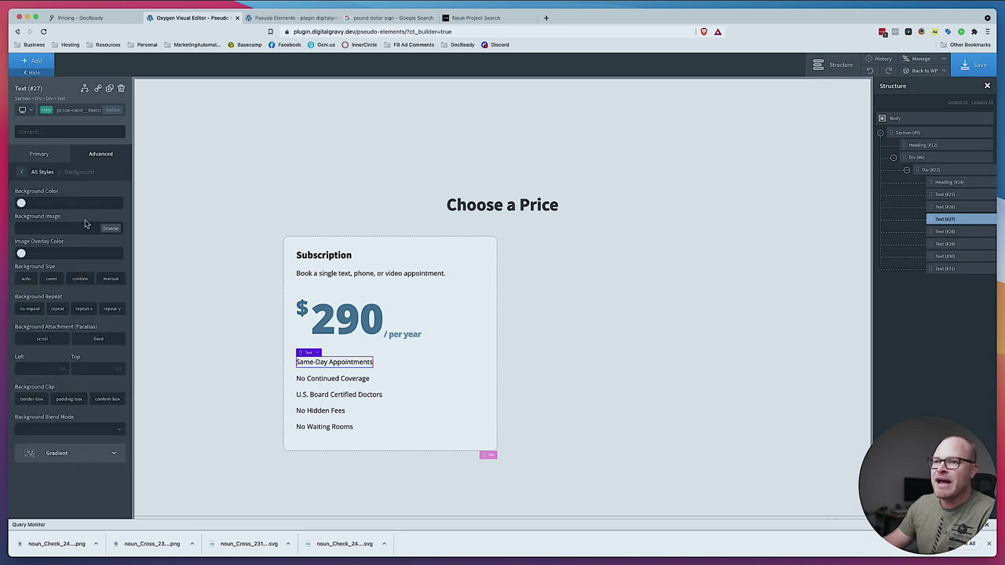
pyautogui.click(110, 228)
pyautogui.click(121, 181)
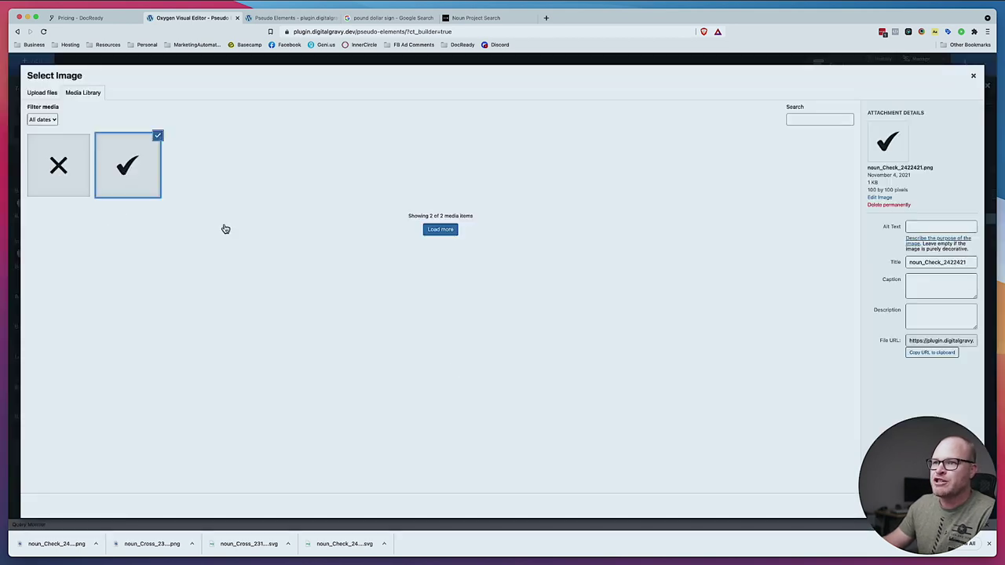
pyautogui.click(144, 174)
pyautogui.click(144, 174)
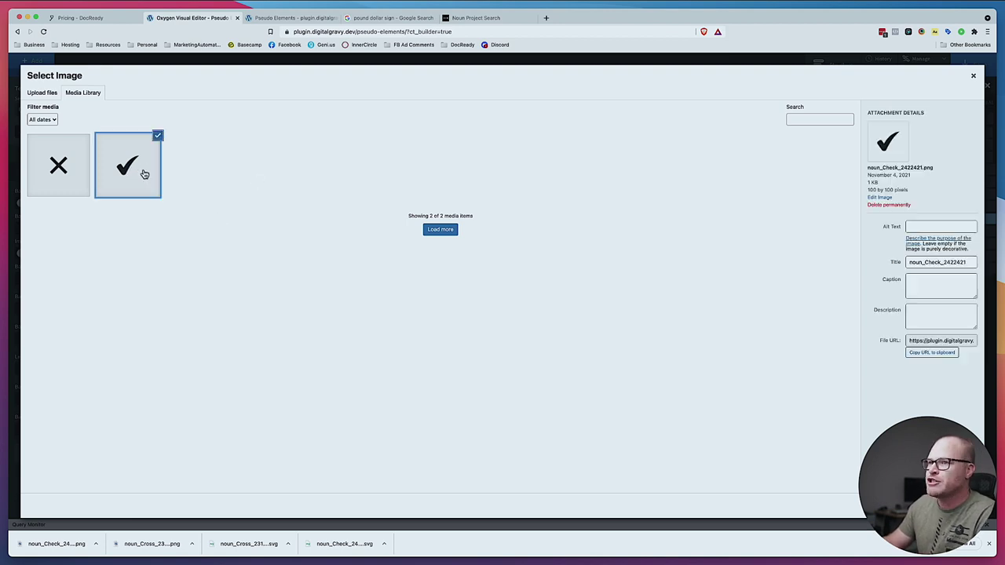
pyautogui.click(145, 173)
pyautogui.click(148, 179)
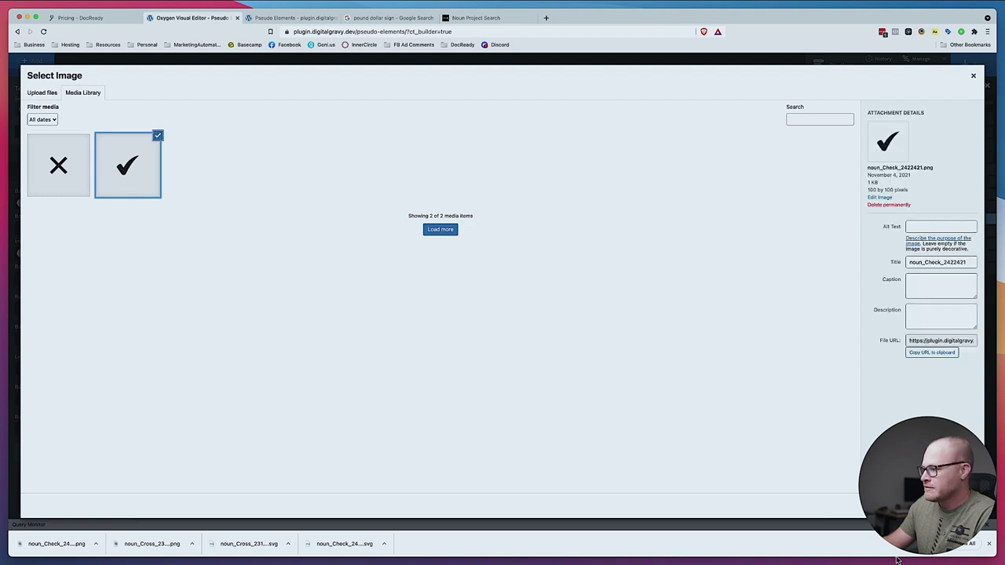
pyautogui.click(946, 505)
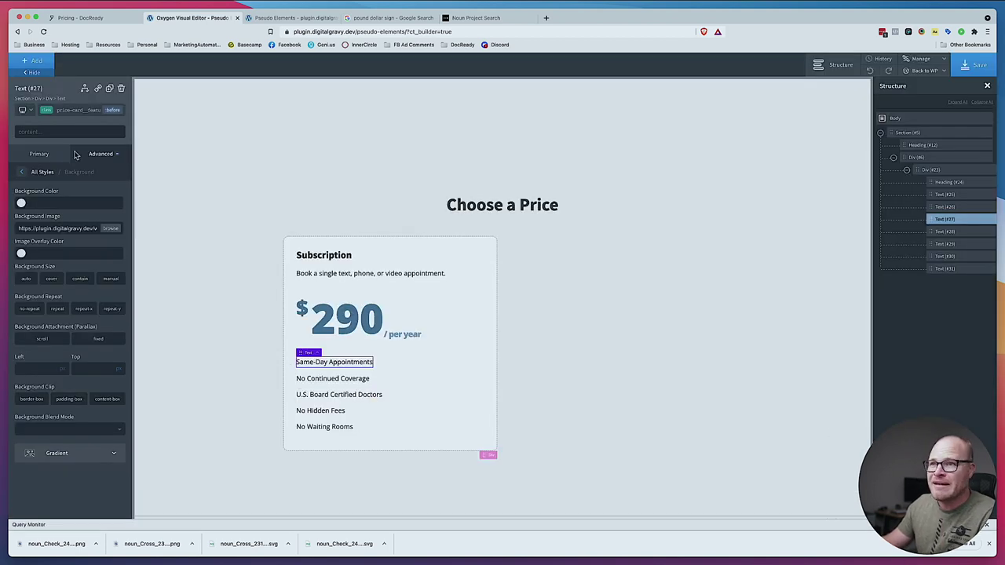
# Set the width of the feature's before pseudo-element to 3 rem
pyautogui.click(100, 154)
pyautogui.click(71, 201)
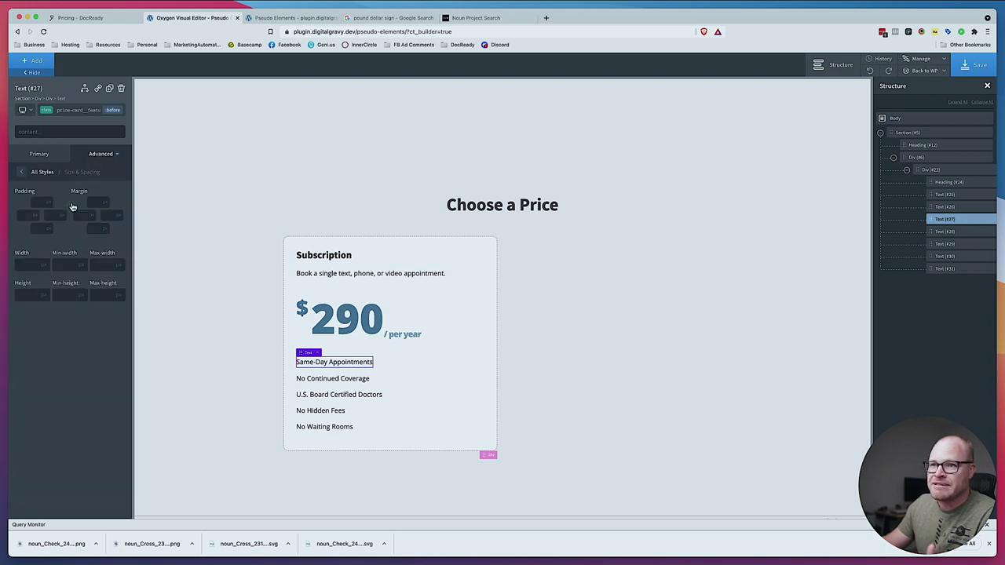
pyautogui.moveTo(47, 267)
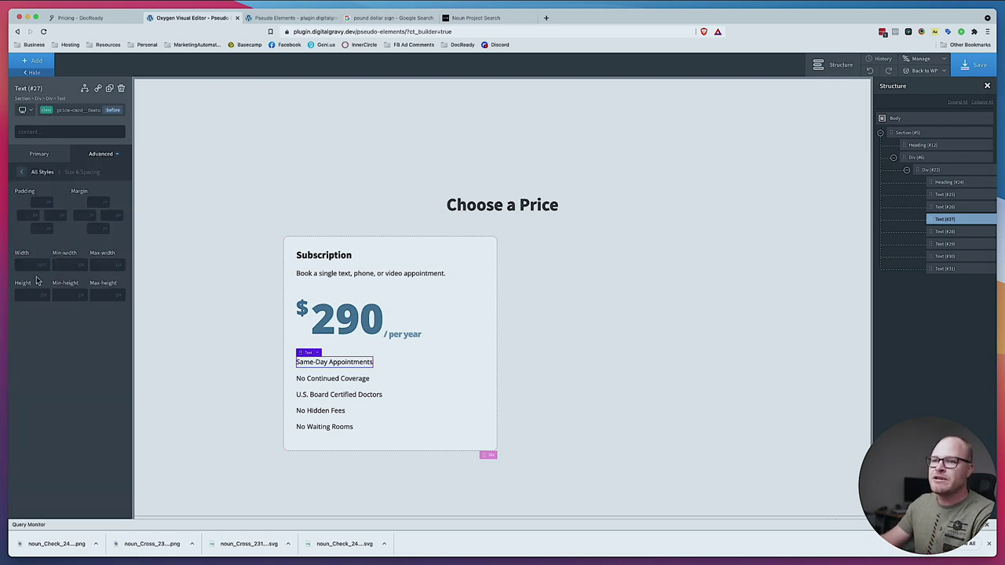
pyautogui.click(32, 268)
pyautogui.write('3')
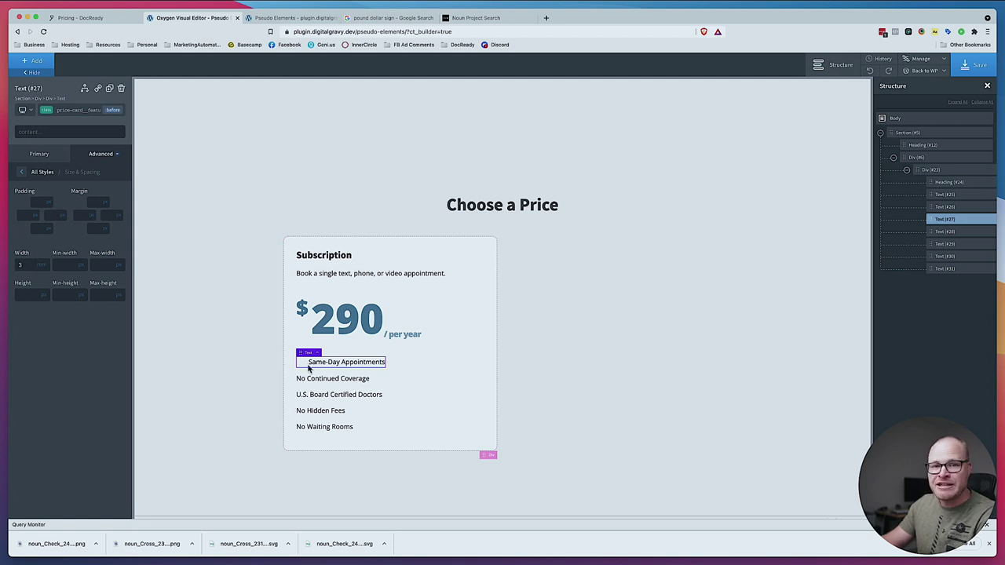
# Position the before pseudo-element's background image at 50% left and 50% top with no-repeat
pyautogui.click(113, 158)
pyautogui.click(78, 179)
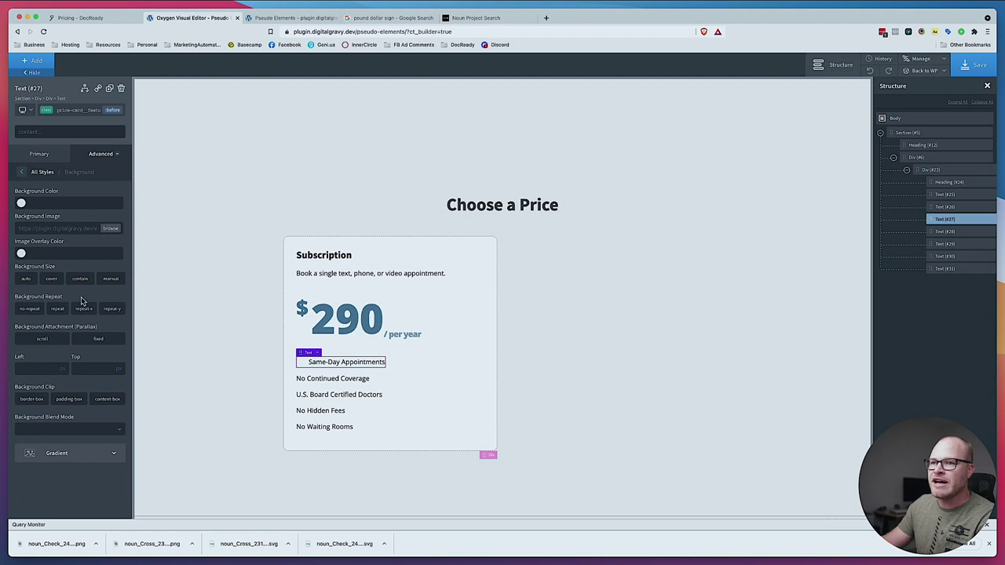
pyautogui.click(33, 369)
pyautogui.write('50')
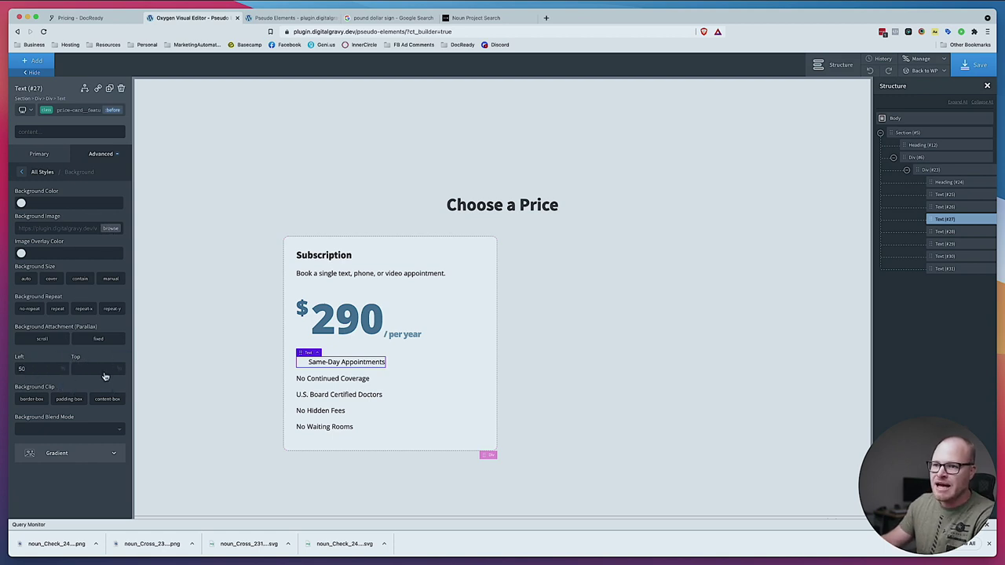
pyautogui.click(103, 372)
pyautogui.write('50')
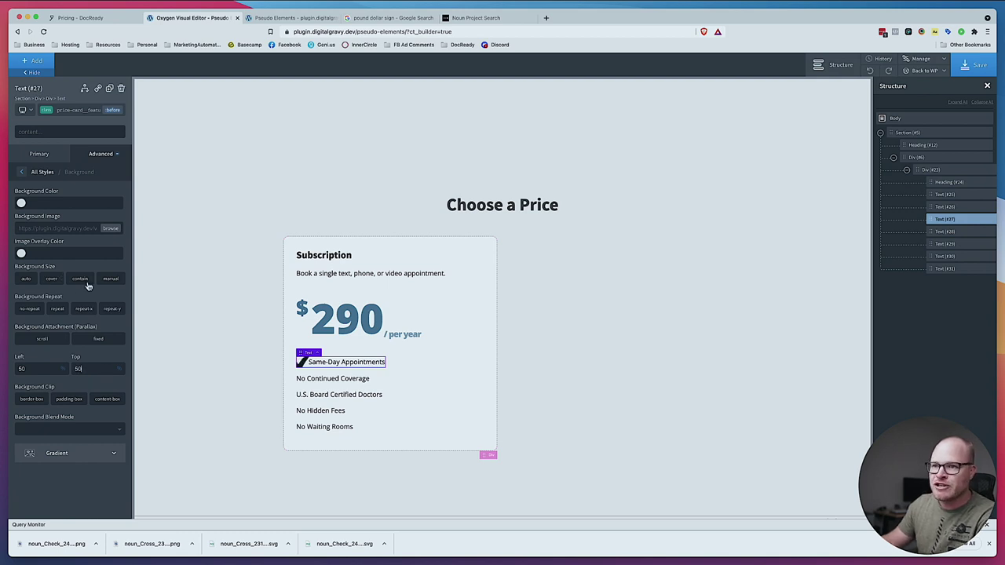
pyautogui.click(31, 310)
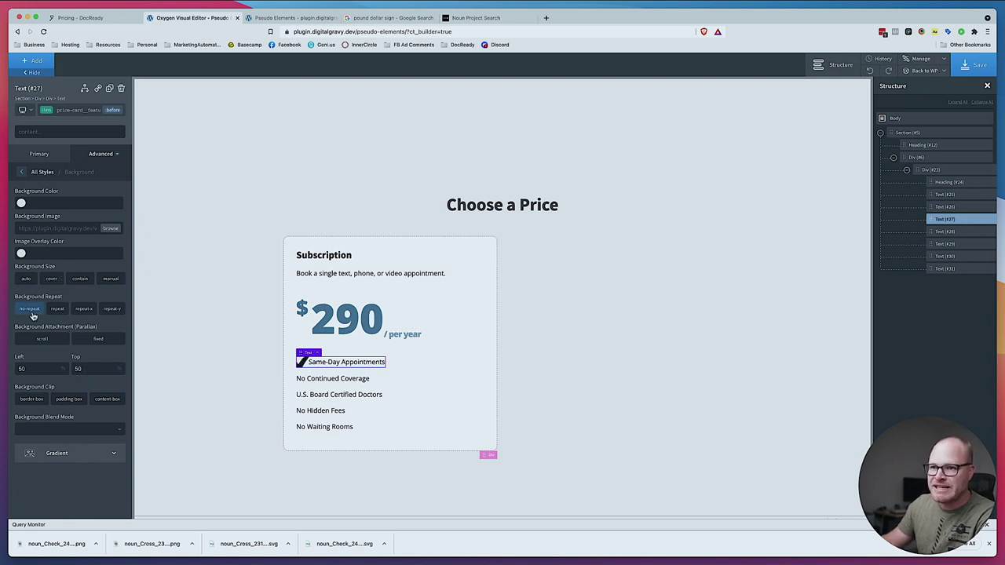
# Set a manual background size of 3 rem wide by 3 rem high on the before pseudo-element
pyautogui.click(109, 279)
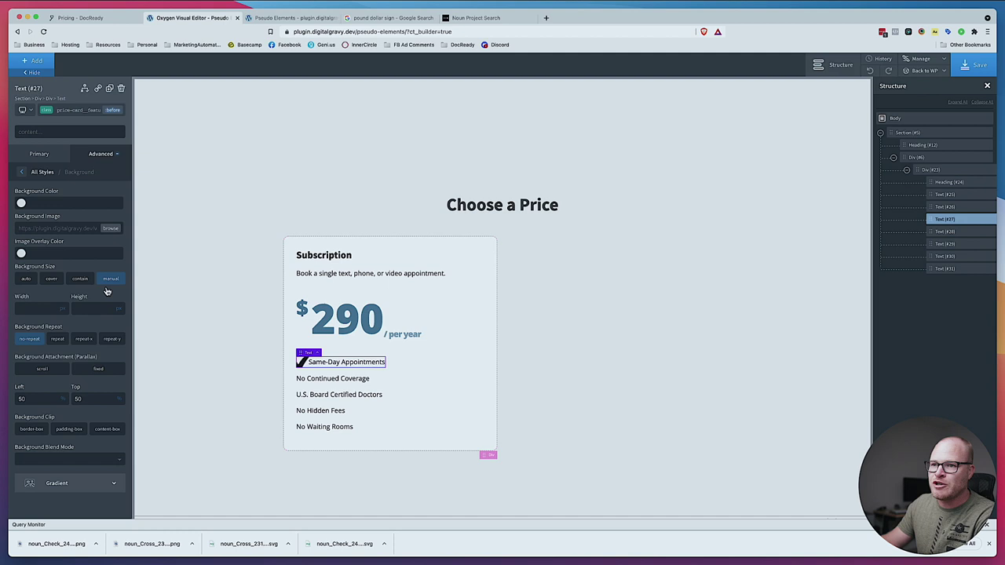
pyautogui.click(41, 309)
pyautogui.write('3')
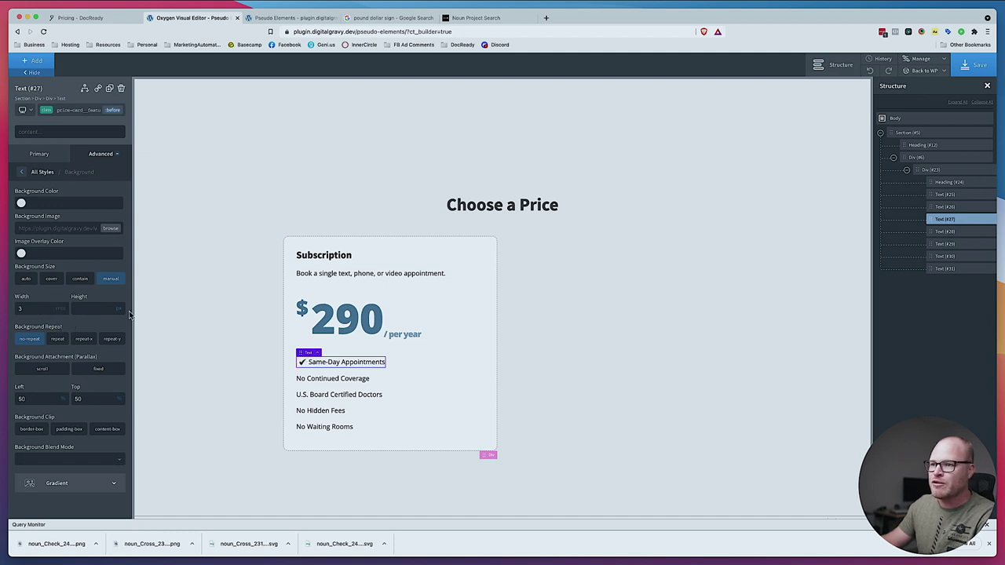
pyautogui.click(95, 308)
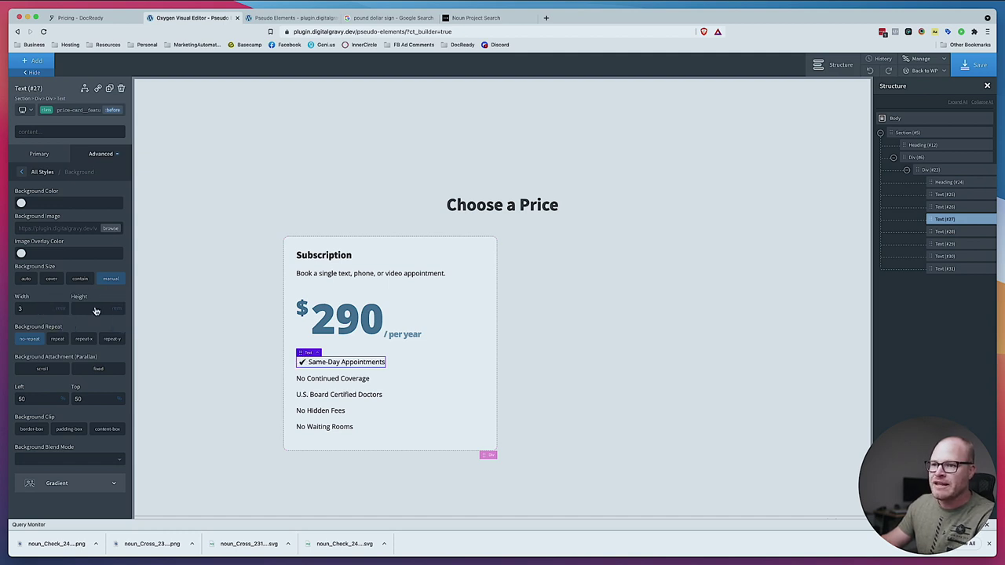
pyautogui.write('3')
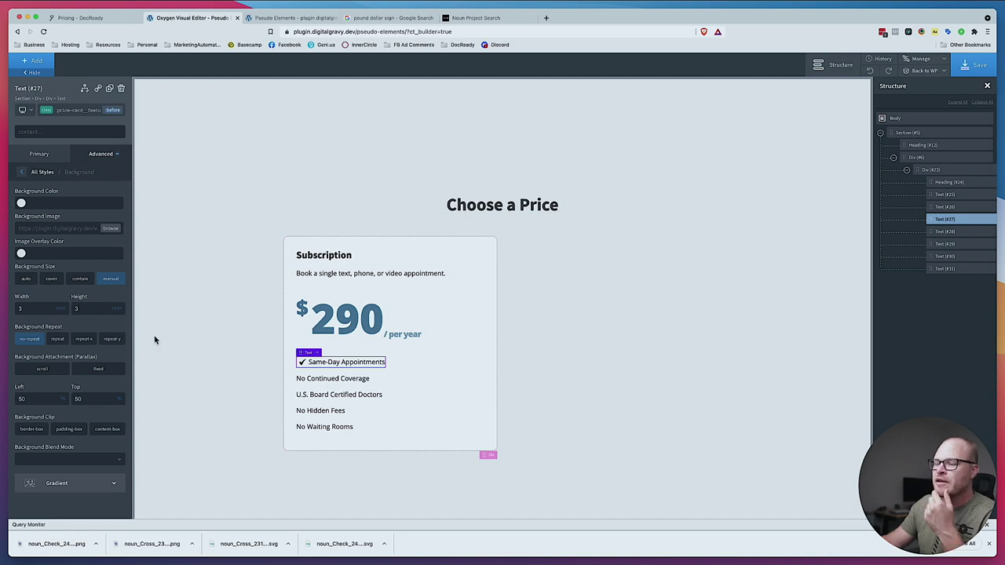
pyautogui.click(201, 323)
# Add the class price-card__feature--excluded to the Same-Day Appointments text and remove its price-card__feature--included class
pyautogui.click(316, 366)
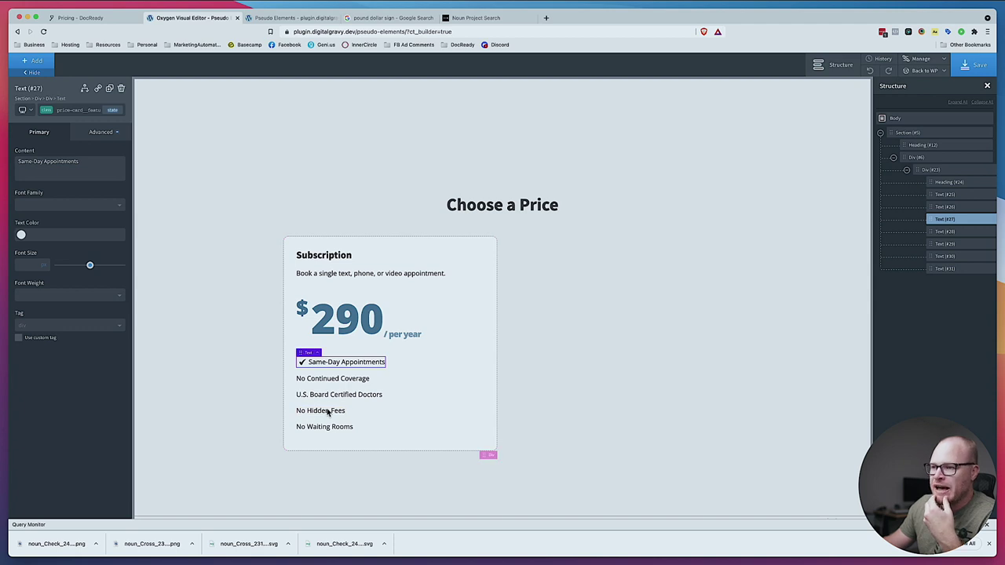
pyautogui.click(72, 110)
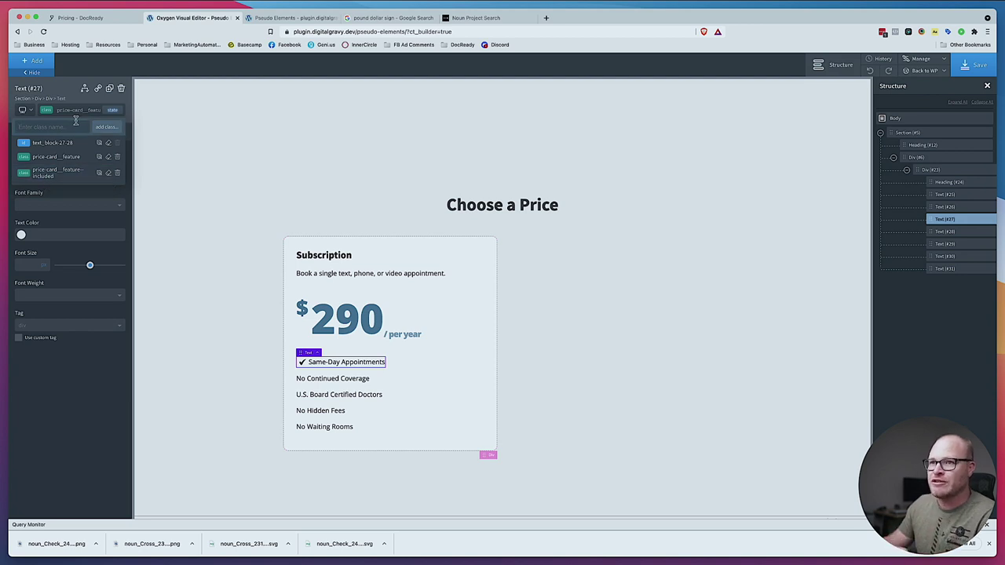
pyautogui.write('pri')
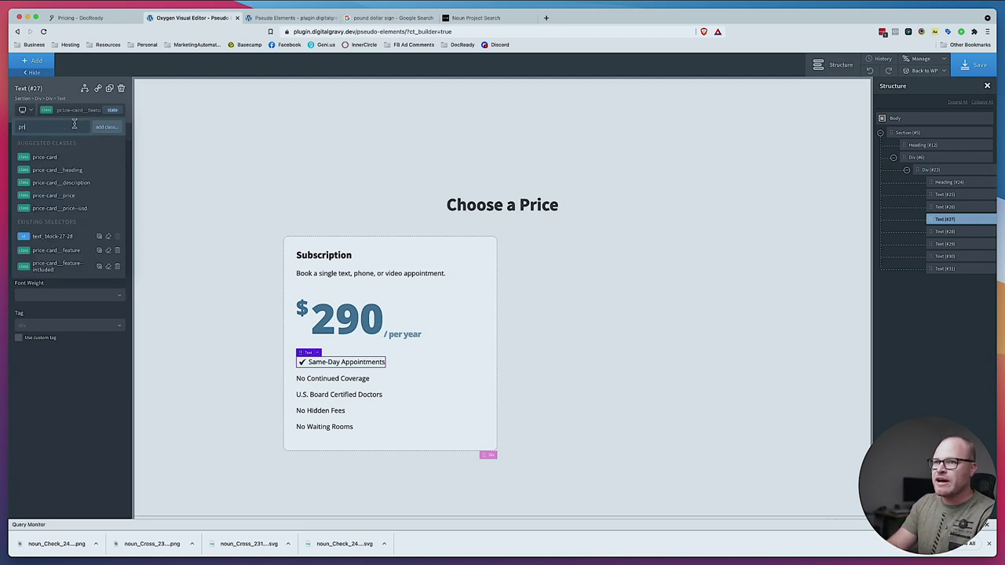
pyautogui.write('ce-card__feature')
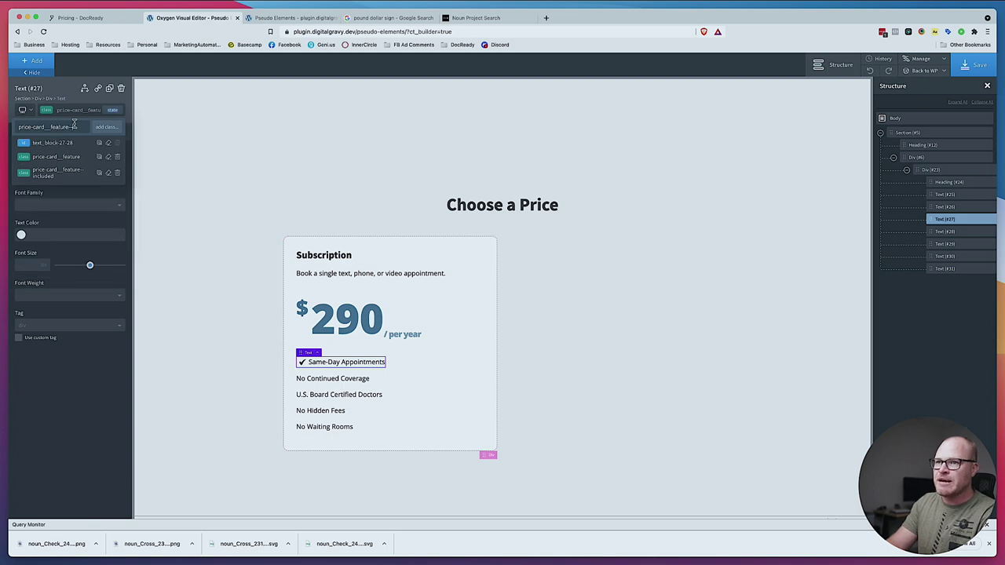
pyautogui.write('--excluded')
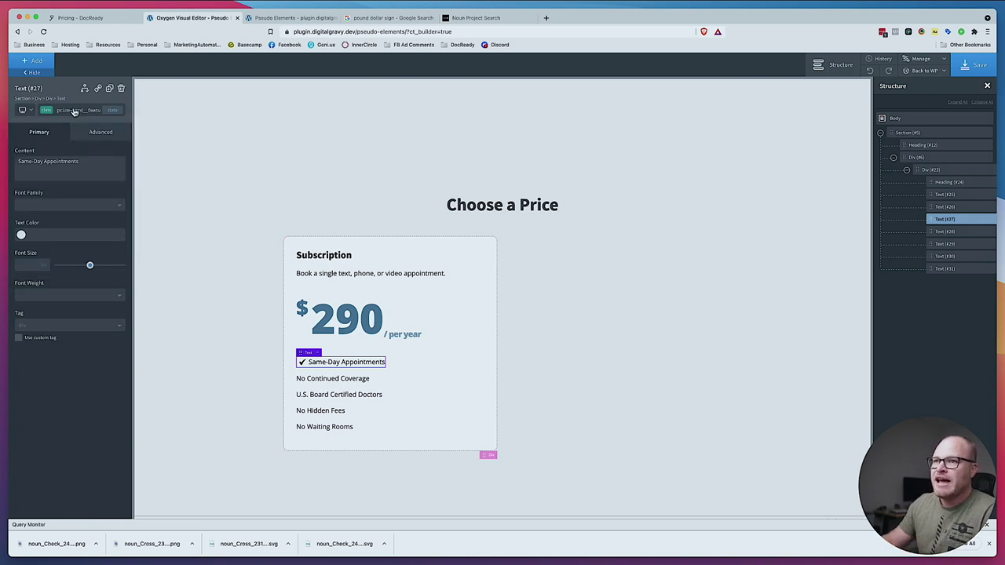
pyautogui.press('Return')
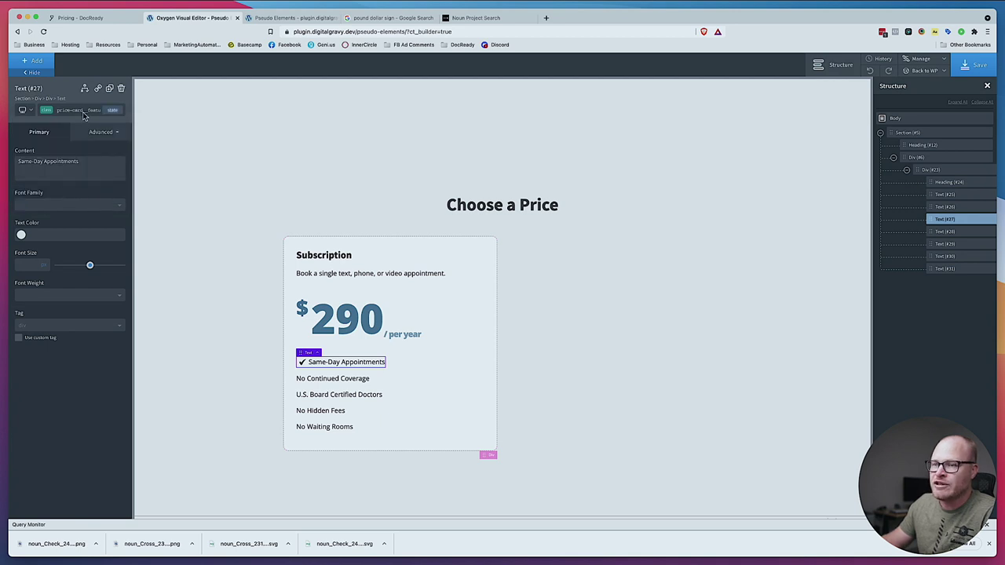
pyautogui.click(82, 111)
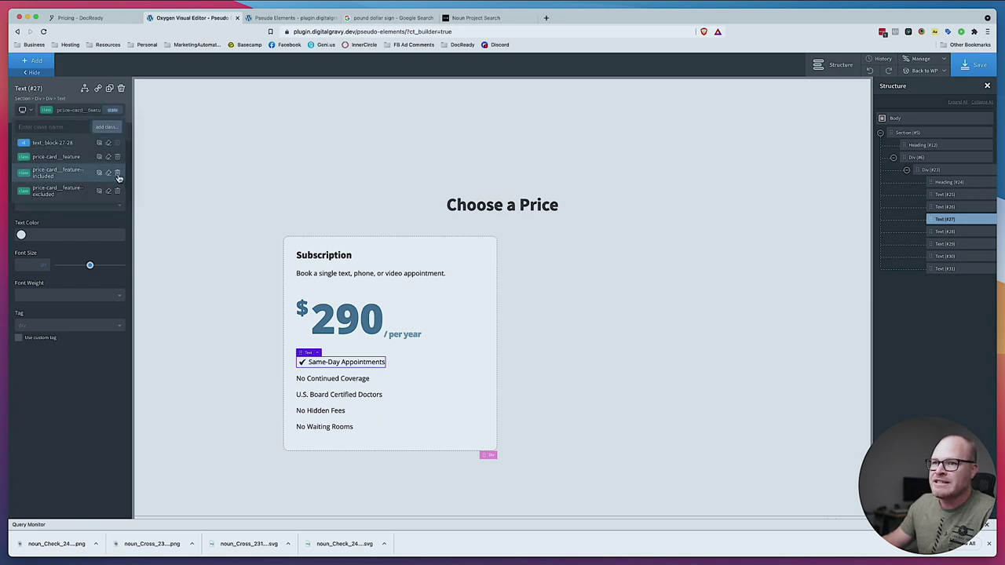
# Use noun_Cross_2310579.png from the media library as the background image of the excluded class's before state
pyautogui.click(113, 110)
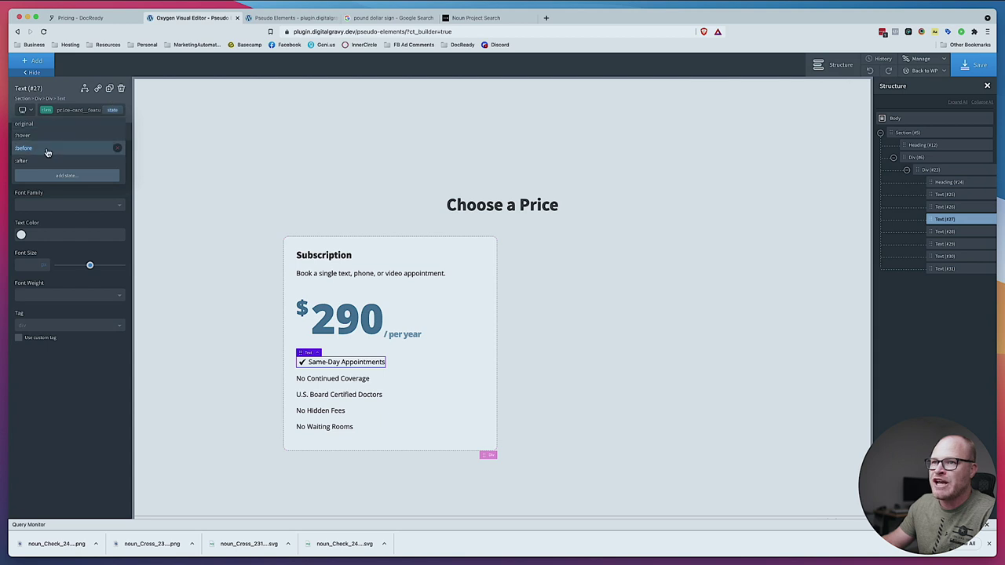
pyautogui.click(46, 152)
pyautogui.click(94, 153)
pyautogui.click(62, 182)
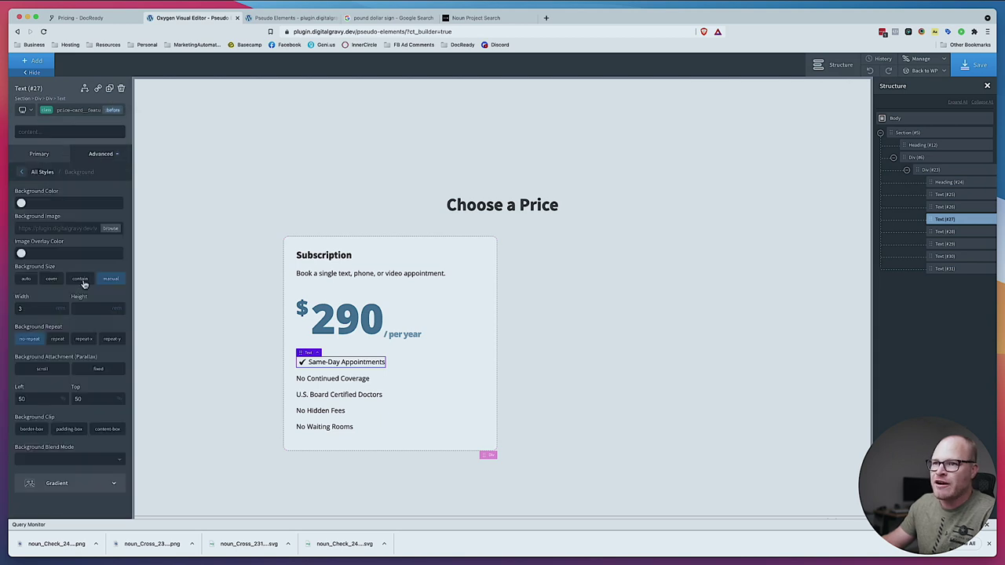
pyautogui.click(110, 229)
pyautogui.click(78, 166)
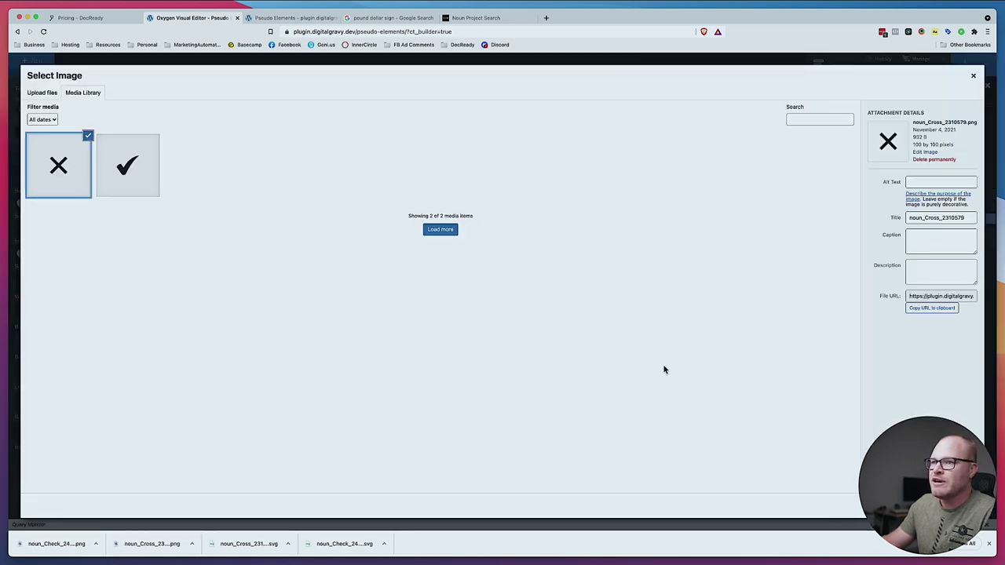
pyautogui.click(942, 506)
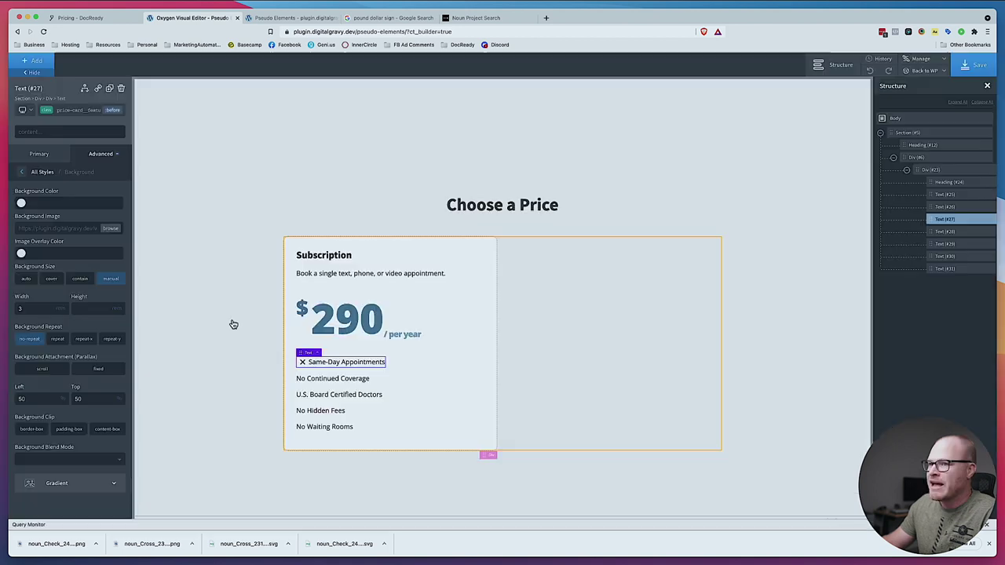
# Give the Same-Day Appointments feature's before pseudo-element relative positioning with a left offset of -1 rem
pyautogui.click(310, 366)
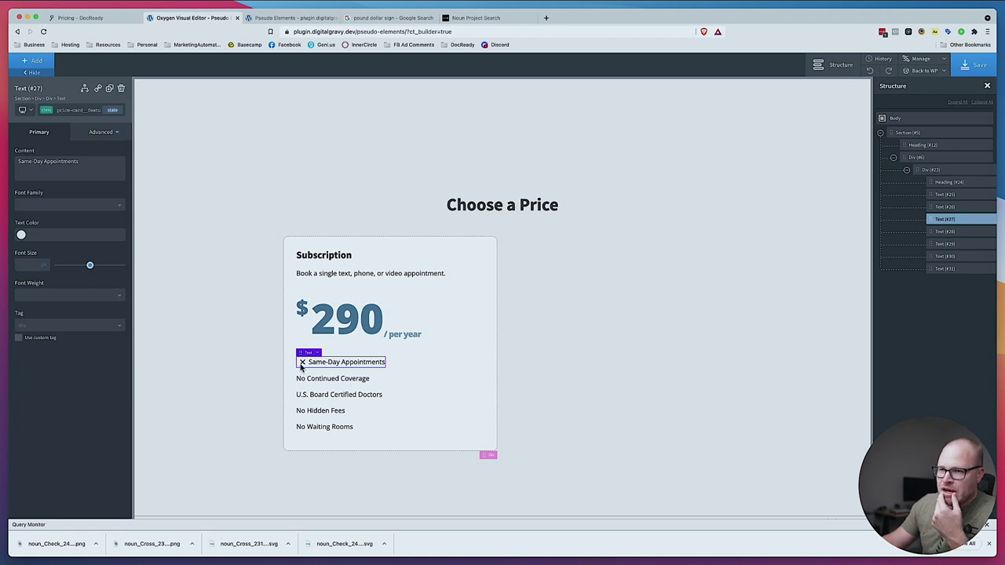
pyautogui.click(111, 111)
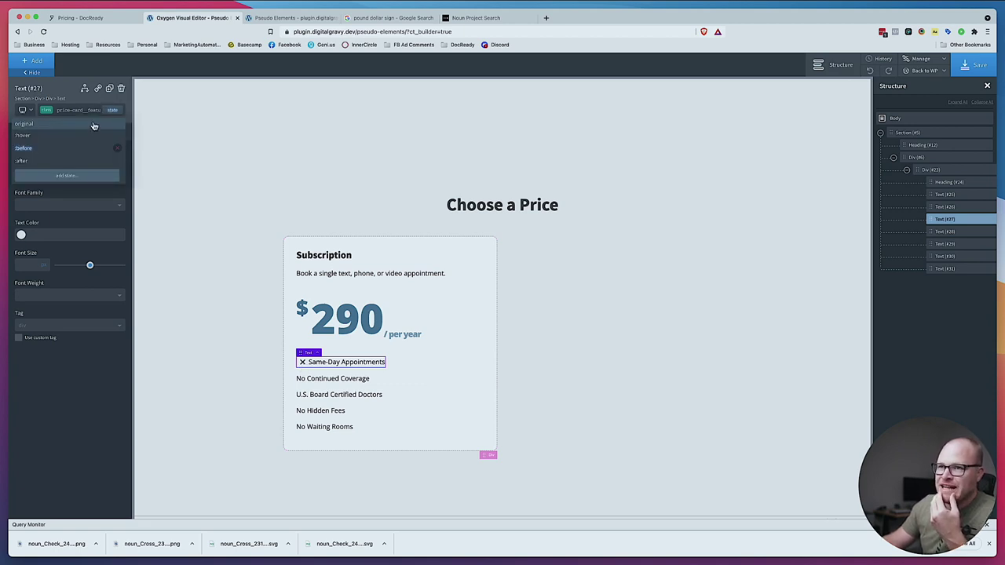
pyautogui.click(65, 150)
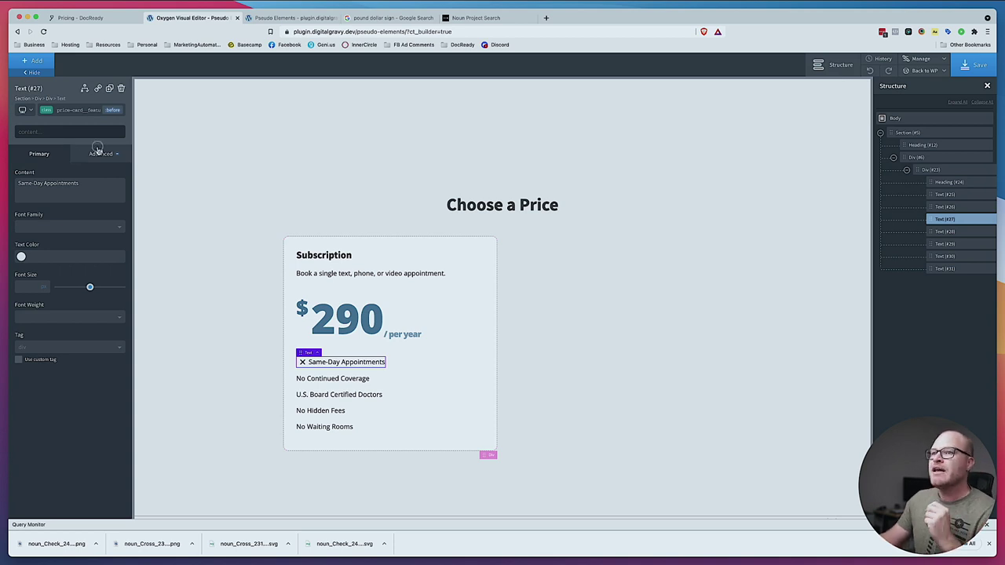
pyautogui.click(99, 153)
pyautogui.click(88, 220)
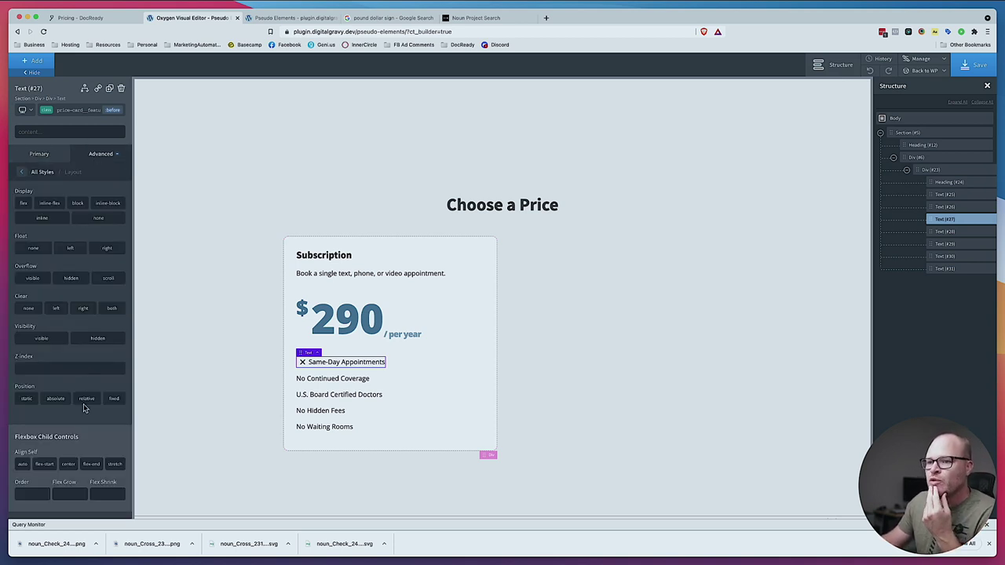
pyautogui.click(85, 400)
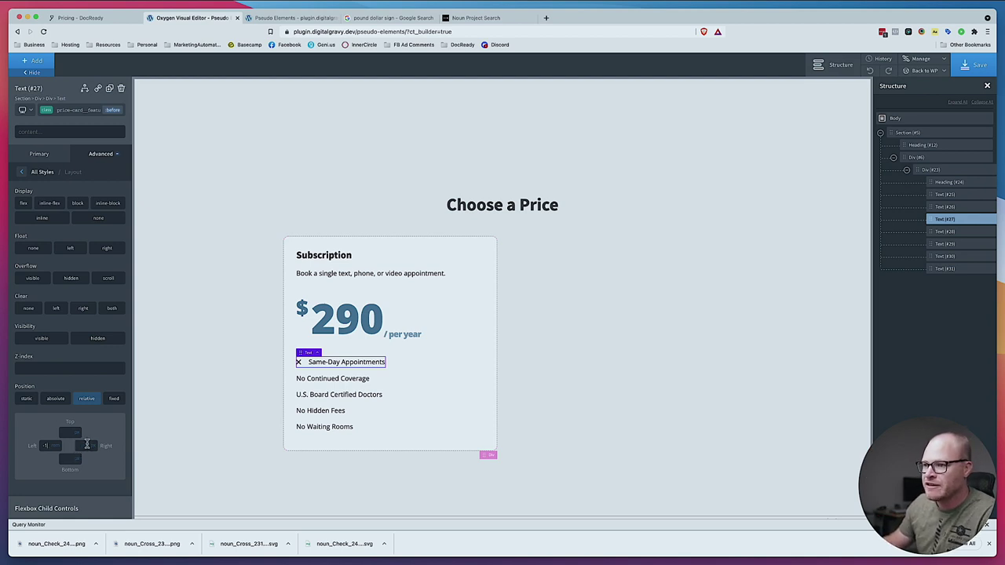
# Set the right margin of the feature's before pseudo-element to -.5 rem
pyautogui.click(101, 154)
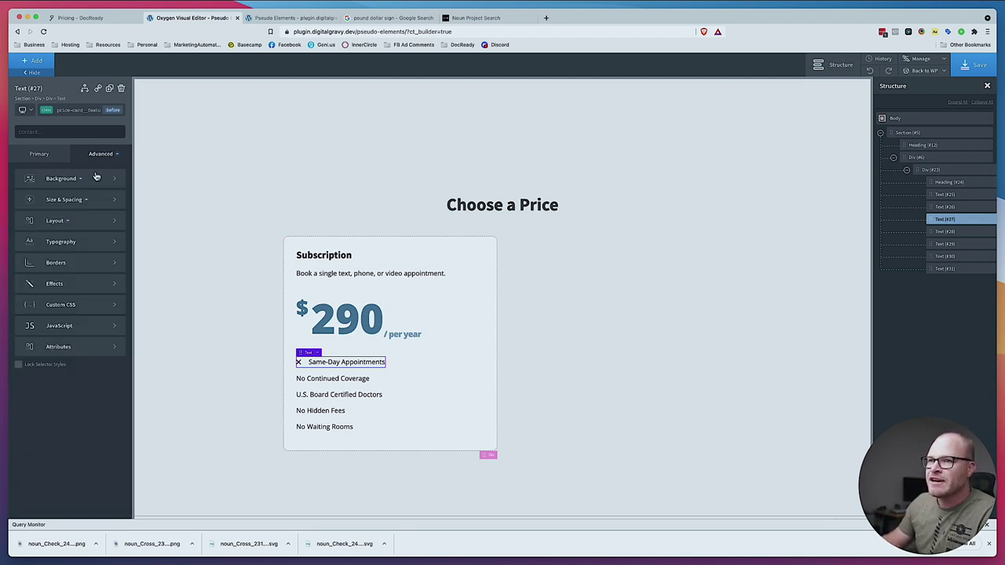
pyautogui.click(79, 199)
pyautogui.moveTo(121, 223)
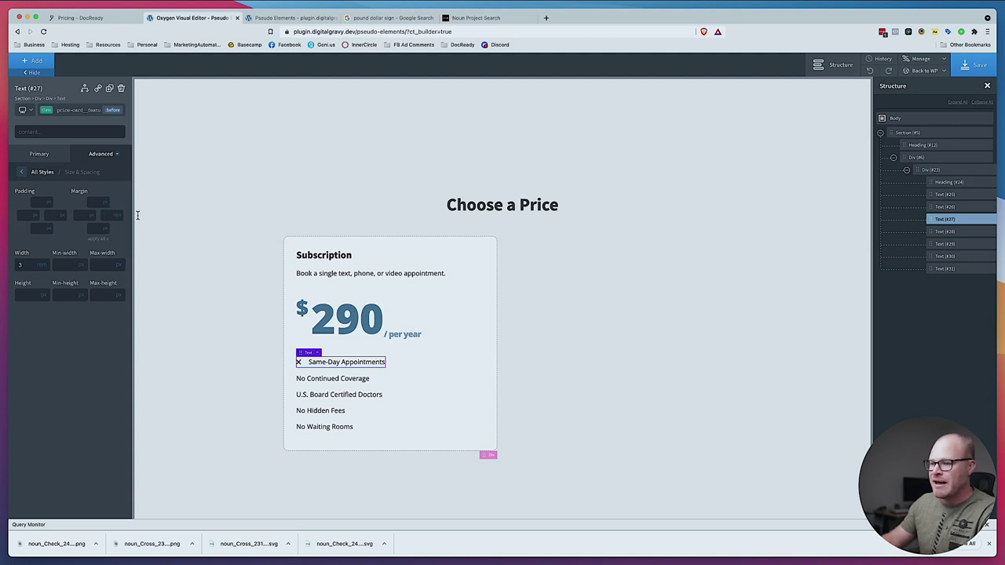
pyautogui.press('BackSpace')
pyautogui.write('5')
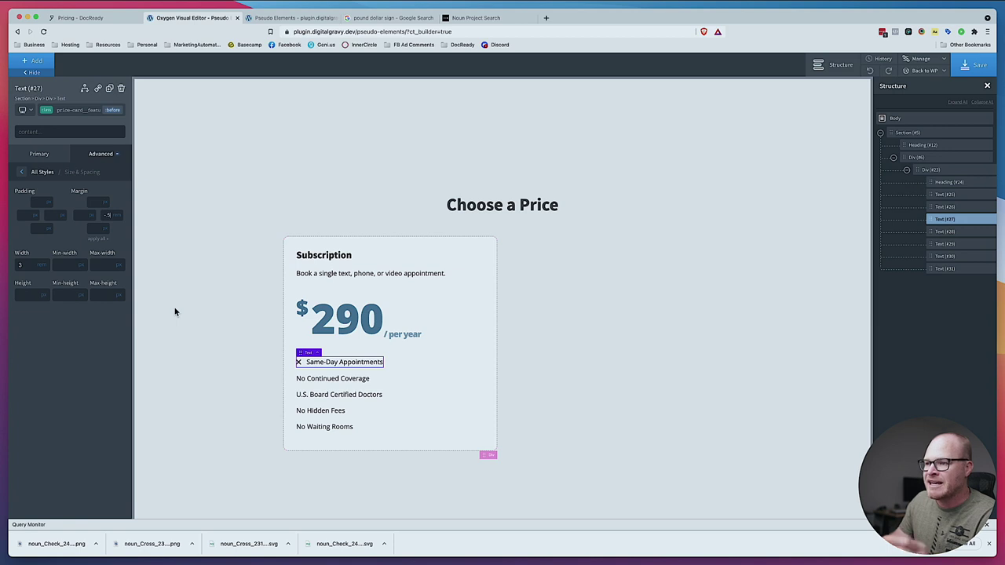
# Add the existing class price-card__feature--included back to the Same-Day Appointments text and make it the active selector
pyautogui.click(72, 110)
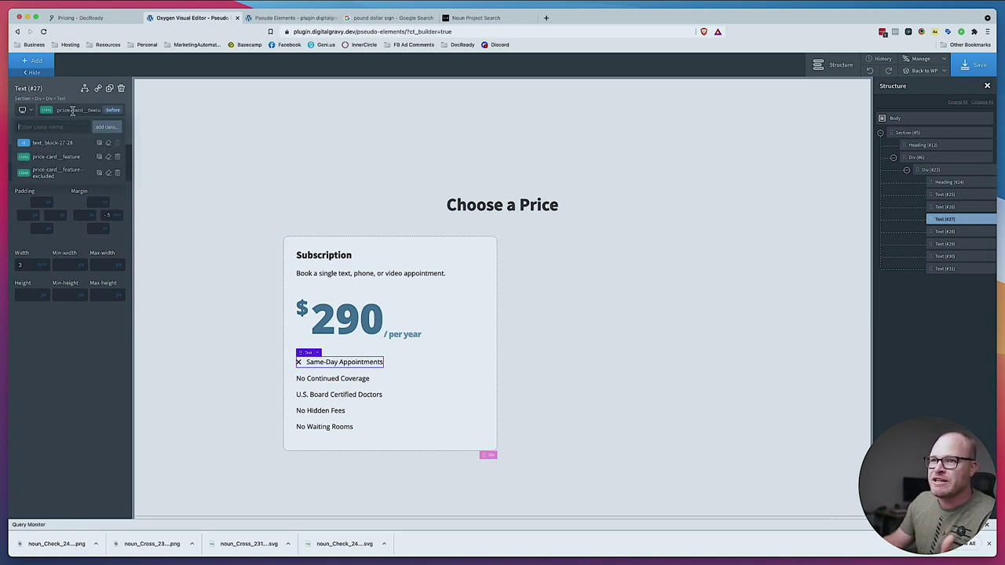
pyautogui.write('ind')
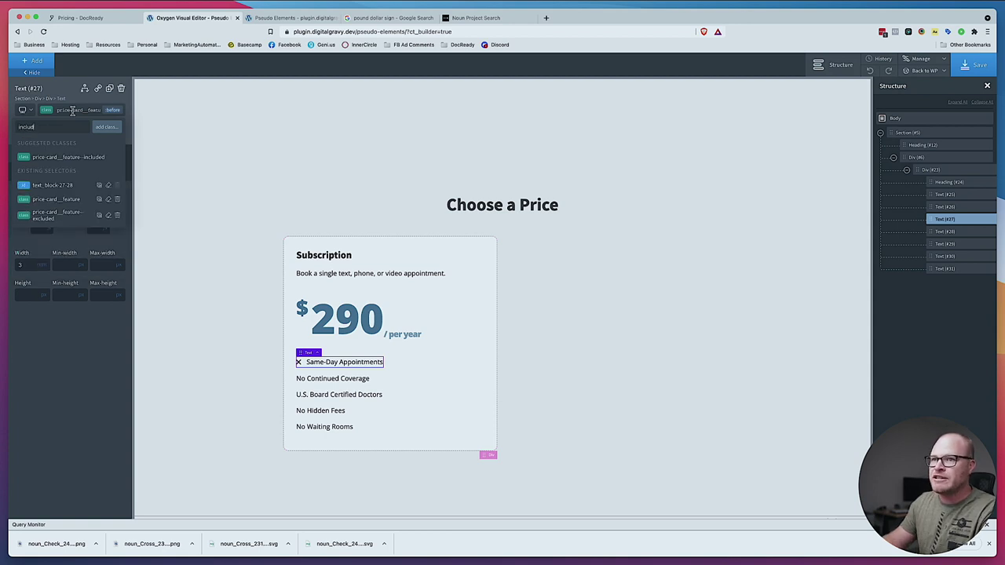
pyautogui.click(90, 158)
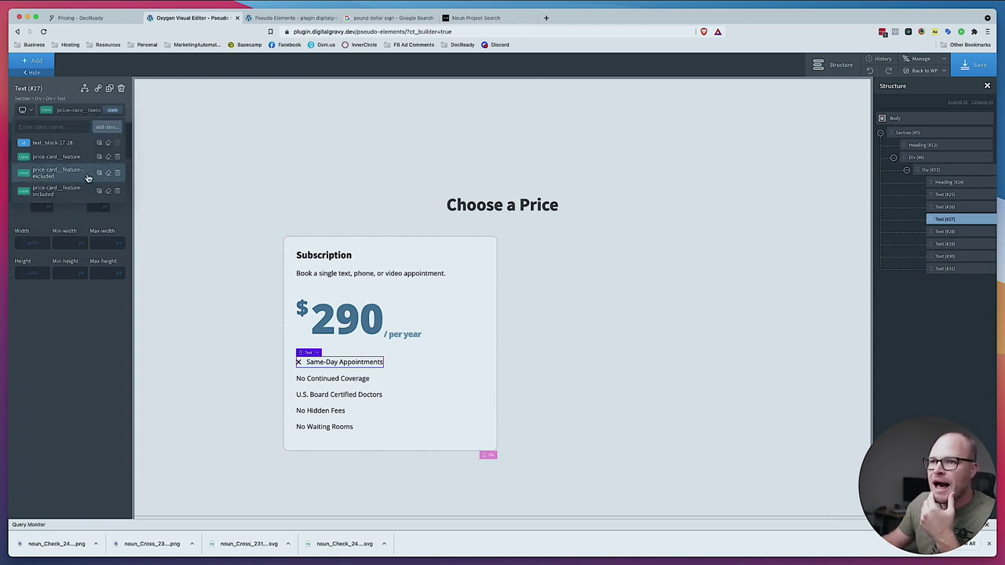
pyautogui.click(62, 192)
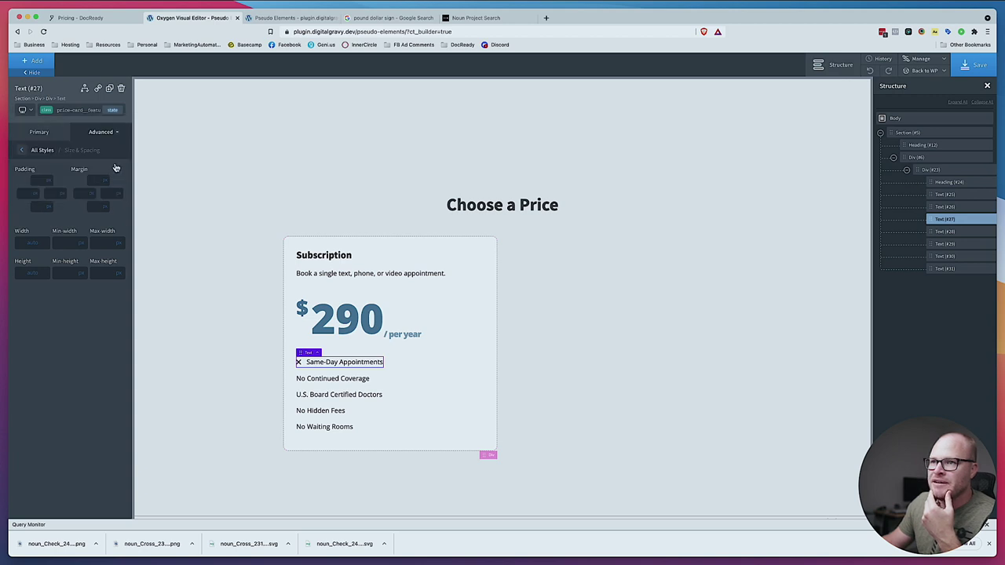
# Use the check mark image from the media library as the background image of the included class's before state
pyautogui.click(112, 110)
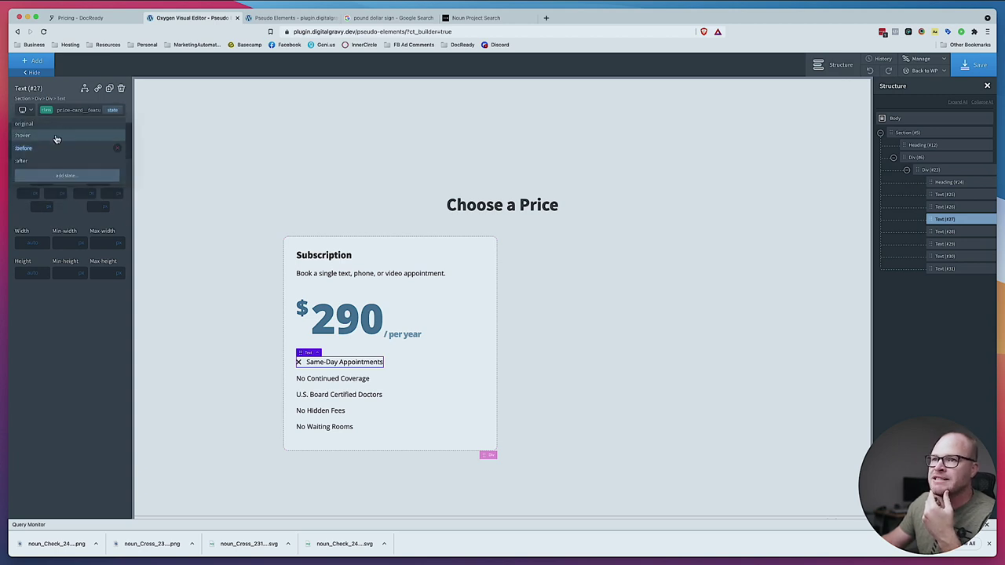
pyautogui.click(51, 147)
pyautogui.click(81, 153)
pyautogui.click(68, 178)
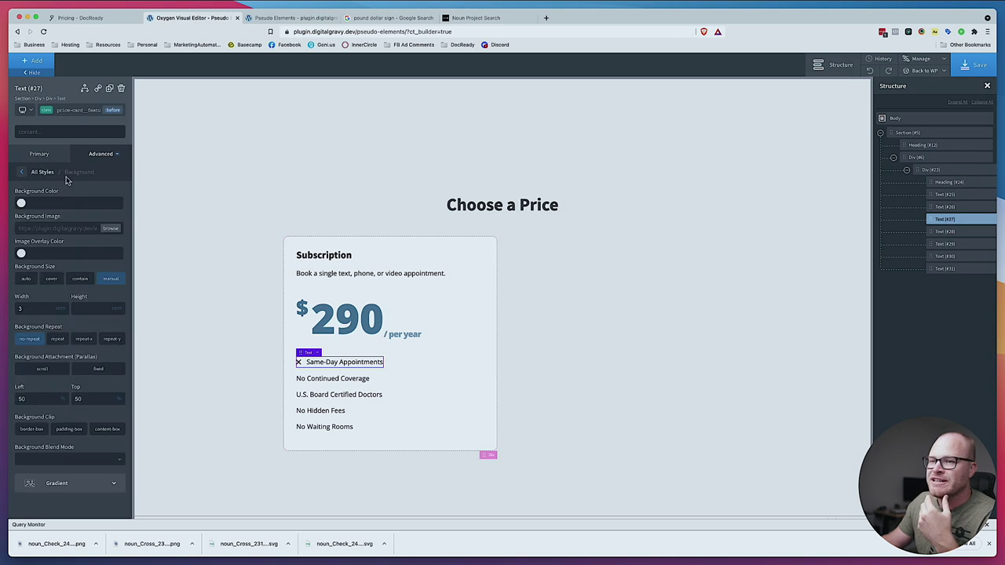
pyautogui.click(110, 228)
pyautogui.click(134, 188)
pyautogui.click(949, 507)
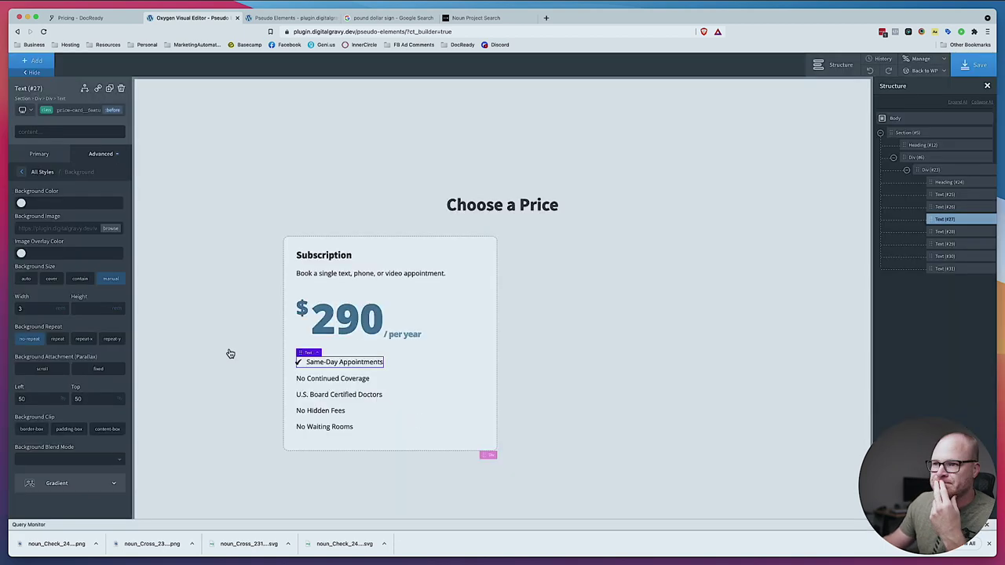
pyautogui.click(441, 375)
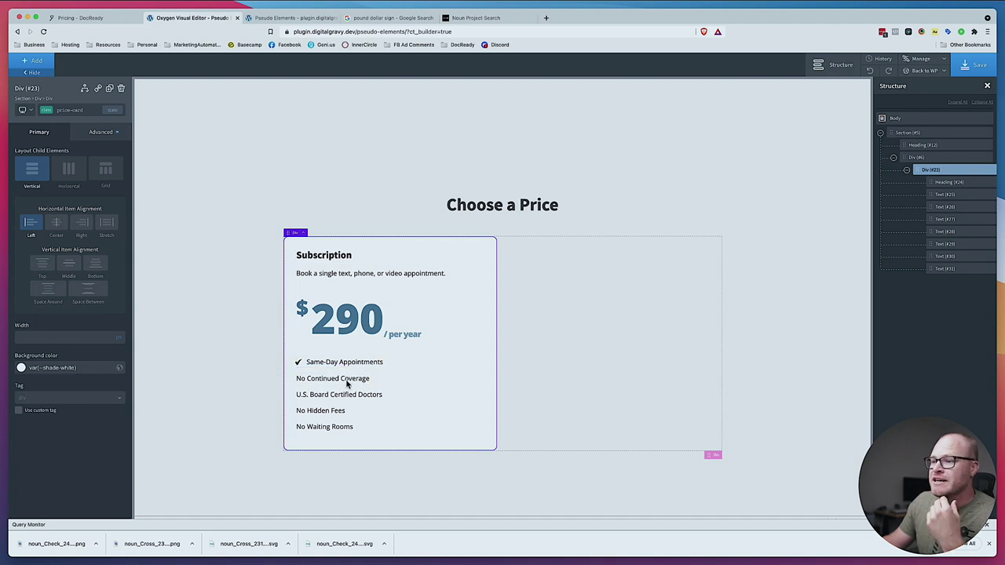
# Add the class price-card__feature--included to the No Continued Coverage, U.S. Board Certified Doctors and No Hidden Fees texts
pyautogui.click(347, 380)
pyautogui.click(90, 112)
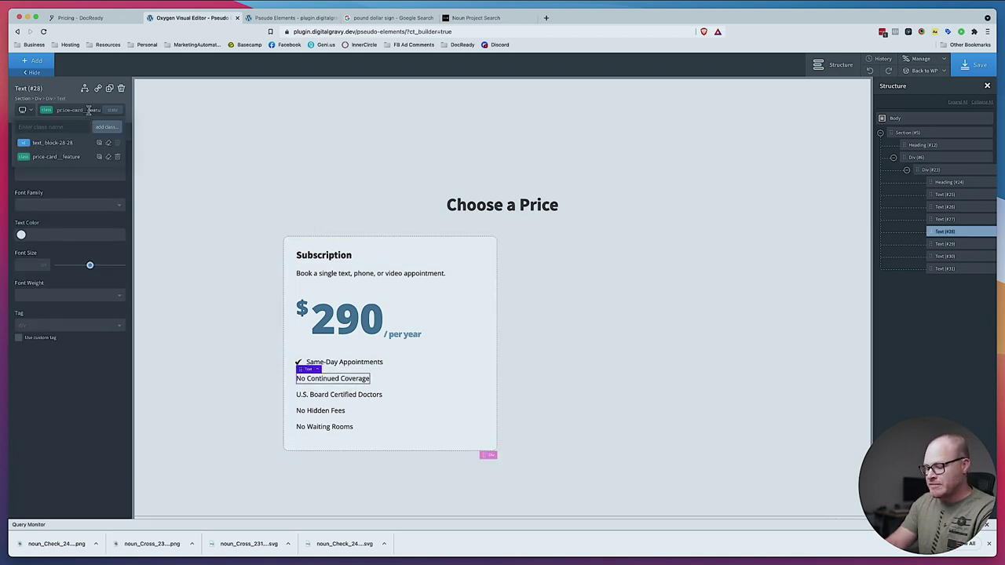
pyautogui.click(110, 157)
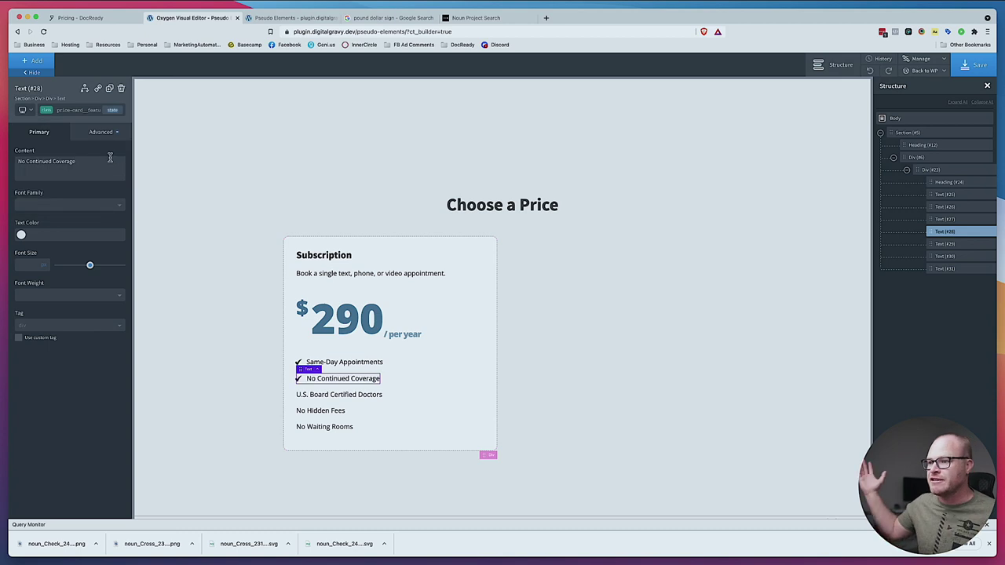
pyautogui.click(351, 394)
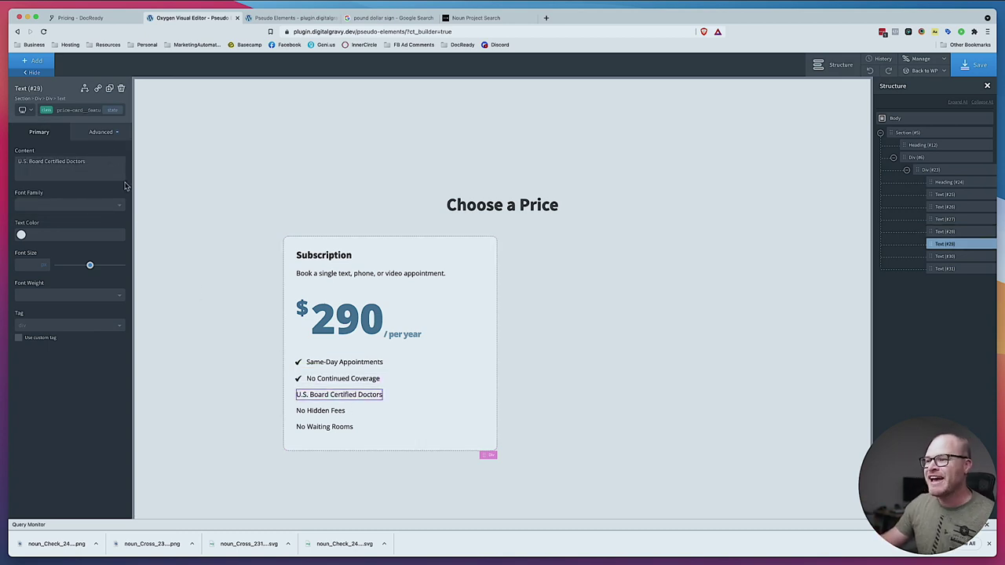
pyautogui.click(89, 112)
pyautogui.write('included')
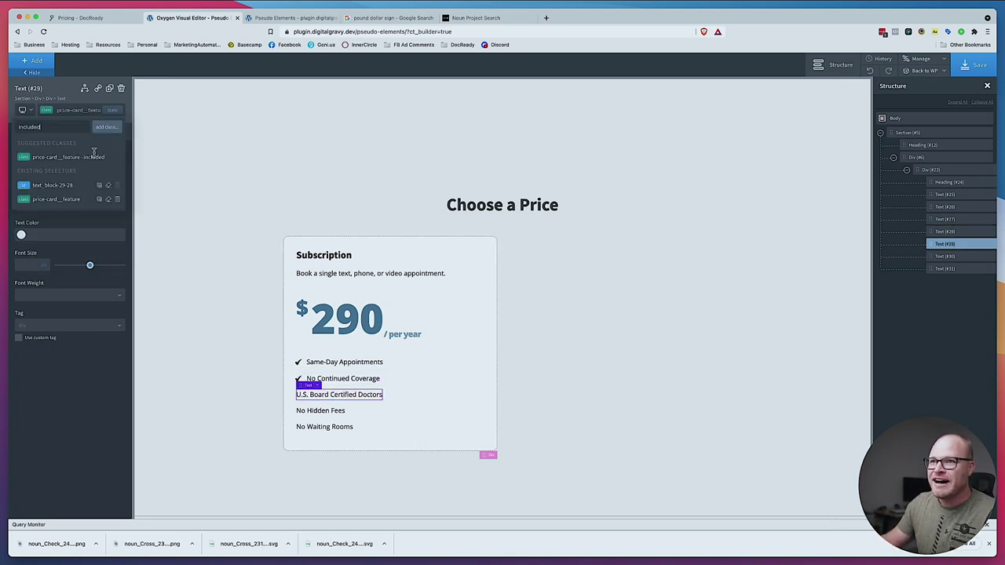
pyautogui.click(94, 158)
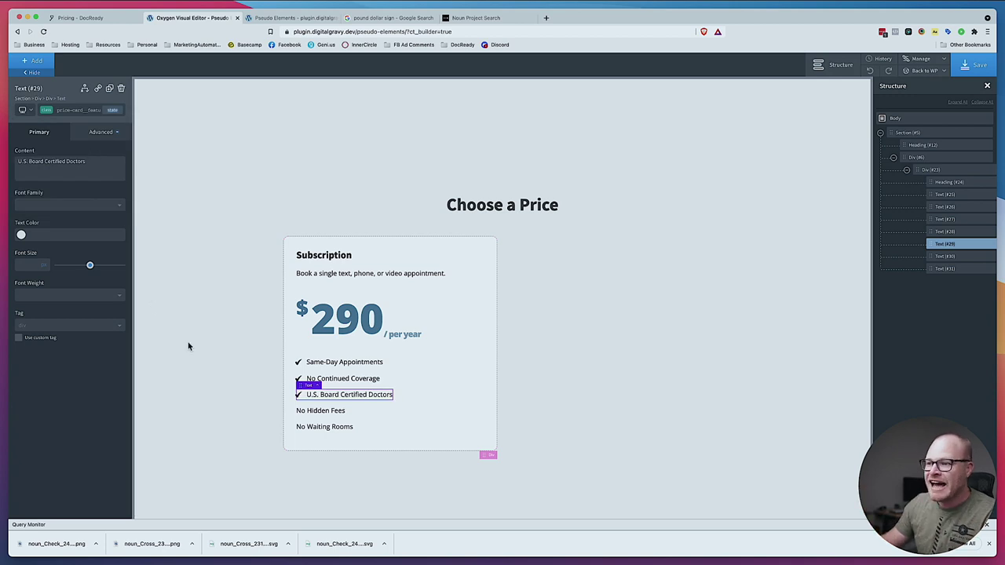
pyautogui.click(309, 411)
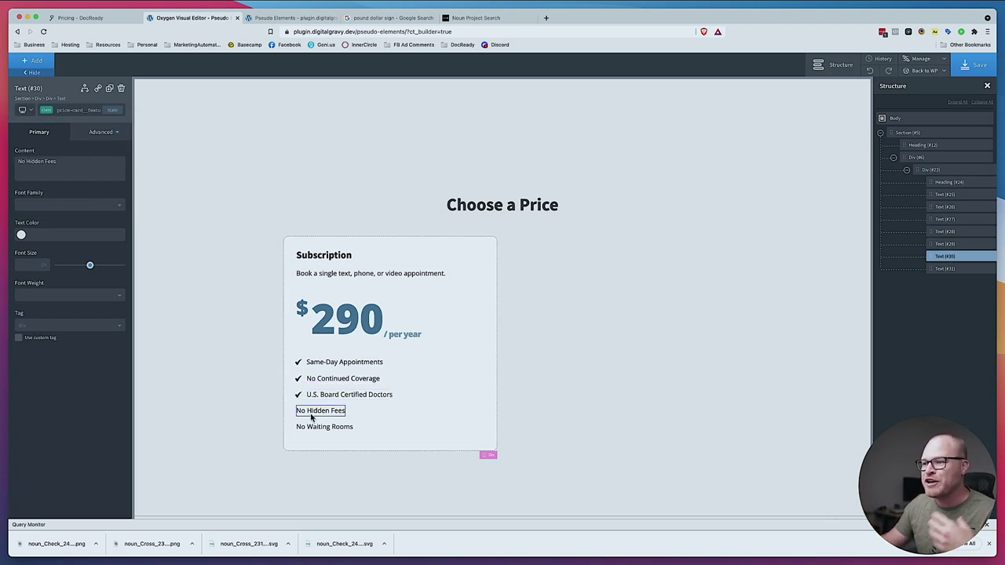
pyautogui.click(78, 112)
pyautogui.write('includ')
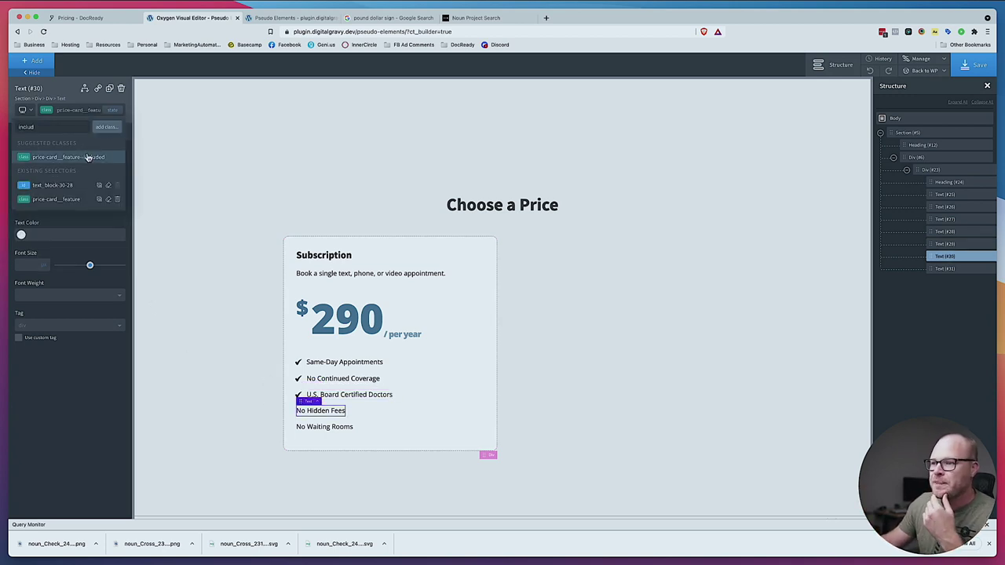
pyautogui.click(88, 157)
# Add the class price-card__feature--excluded to the No Waiting Rooms text
pyautogui.click(332, 429)
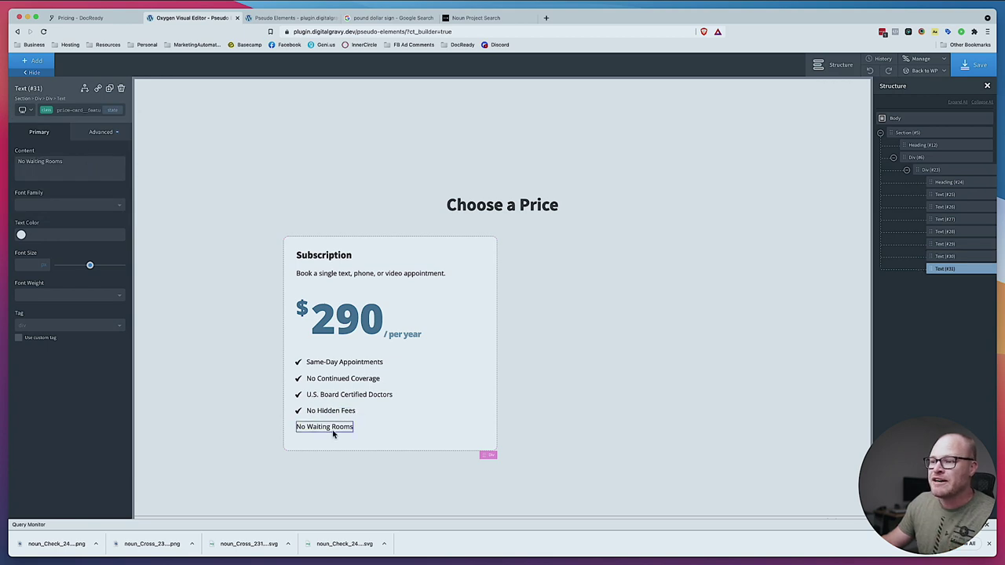
pyautogui.click(90, 110)
pyautogui.write('exclud')
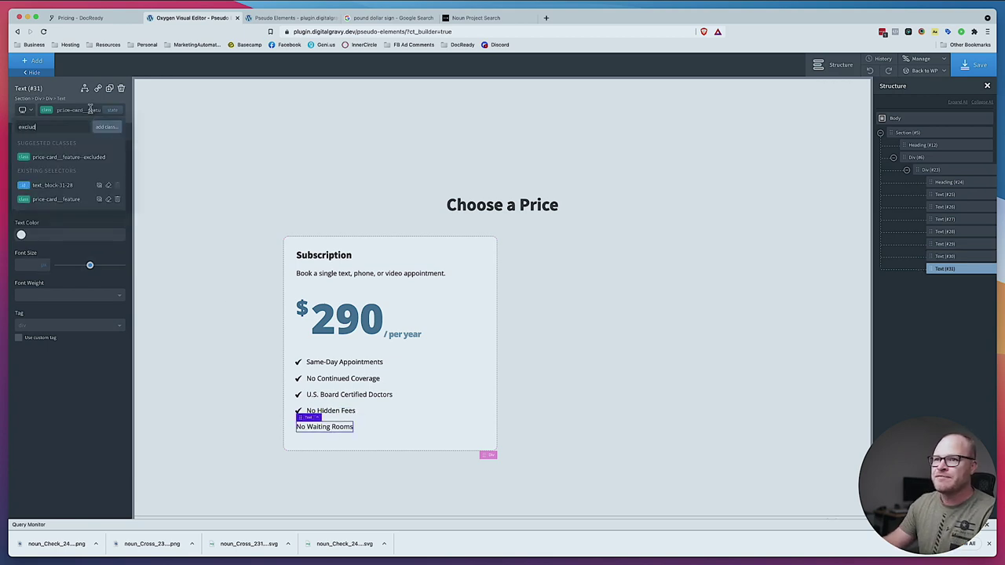
pyautogui.click(98, 157)
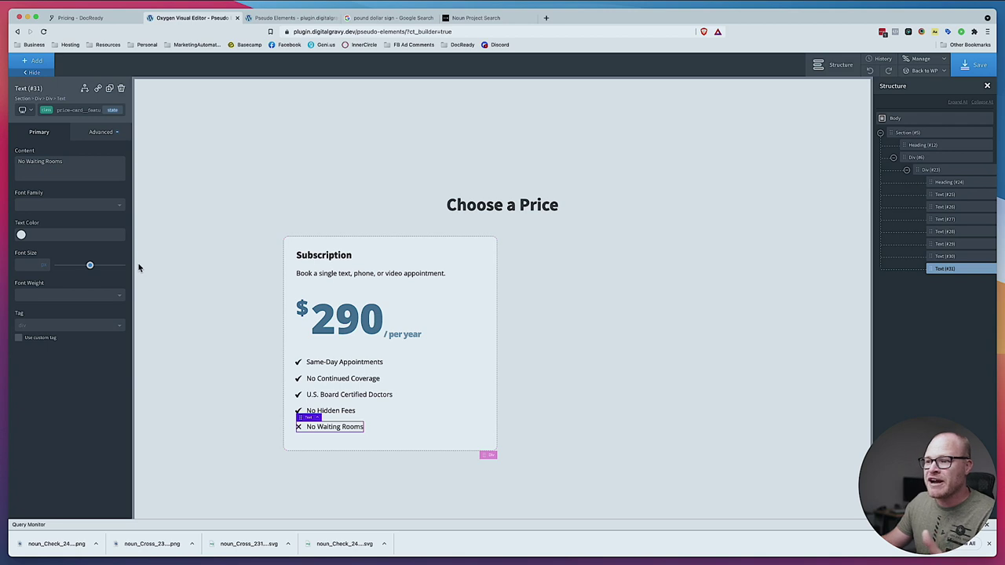
# Set the opacity of the excluded feature class to .5 on the No Waiting Rooms text
pyautogui.click(99, 134)
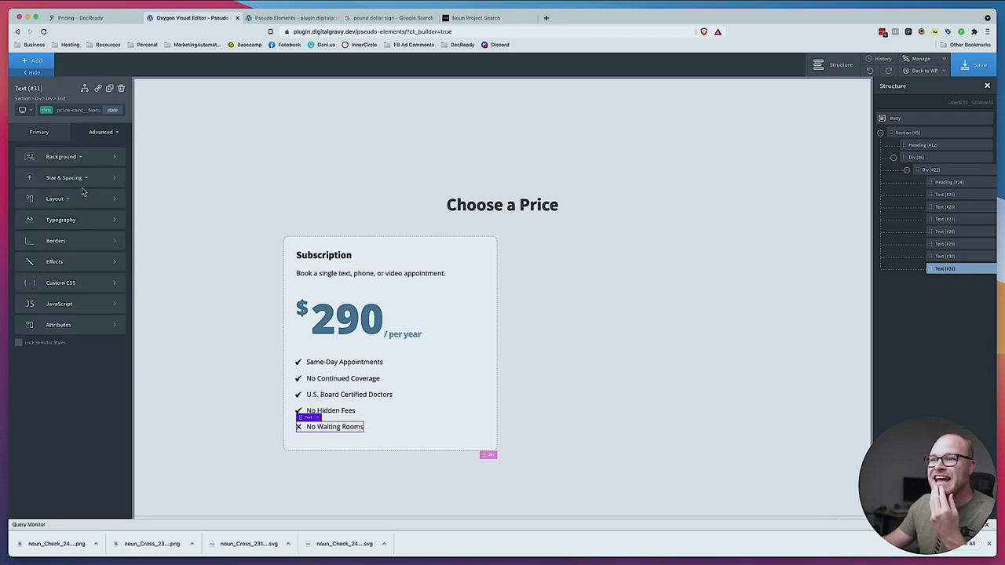
pyautogui.click(74, 262)
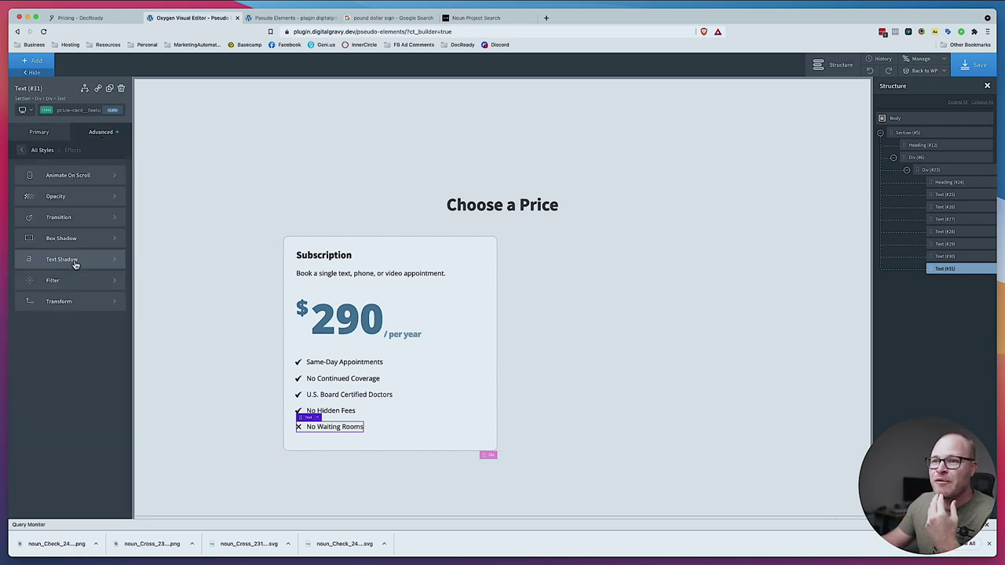
pyautogui.click(70, 202)
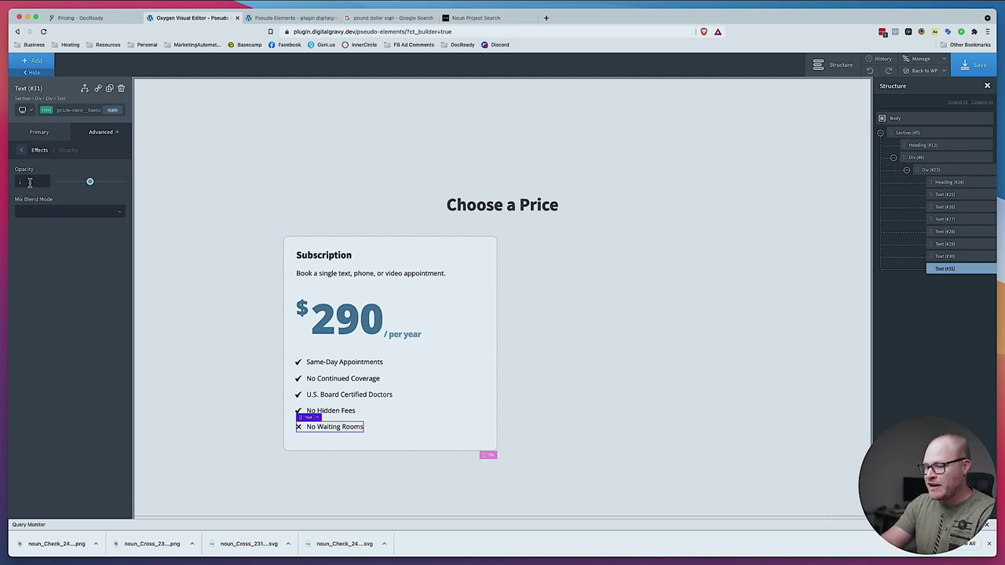
pyautogui.write('.5')
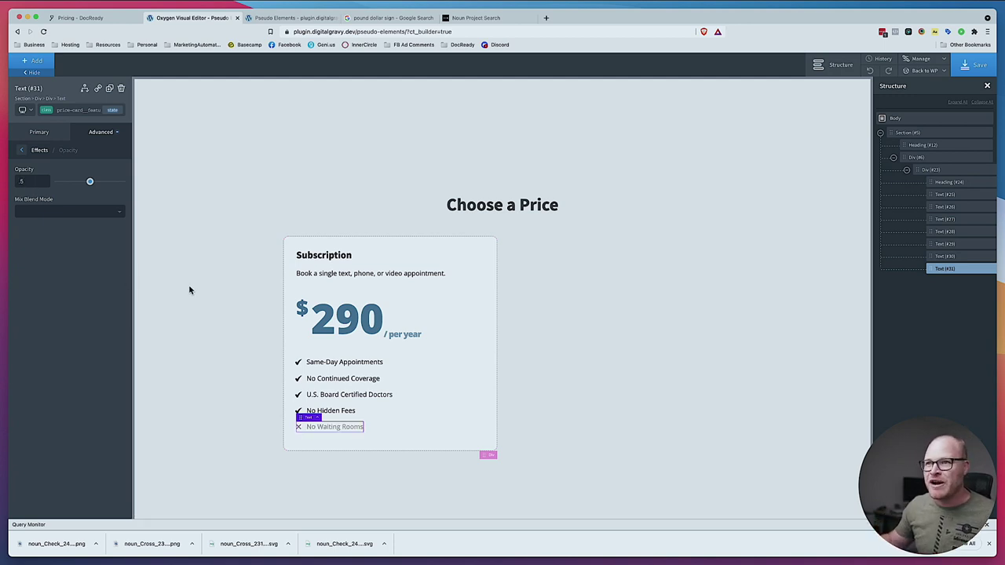
pyautogui.click(69, 109)
# Check the updated Subscription price card on the live Pseudo Elements page and return to the editor
pyautogui.click(193, 240)
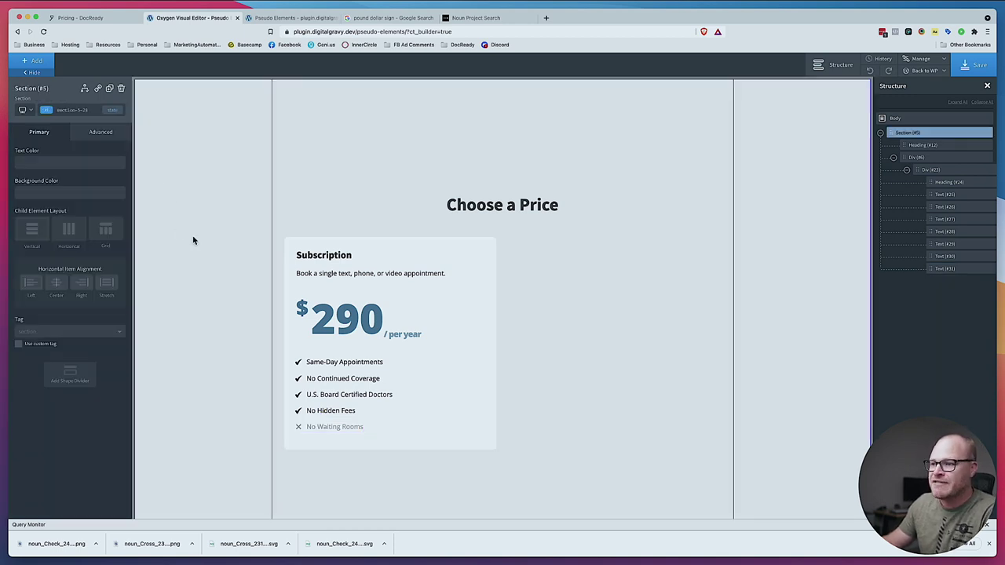
pyautogui.moveTo(259, 545); pyautogui.dragTo(502, 207)
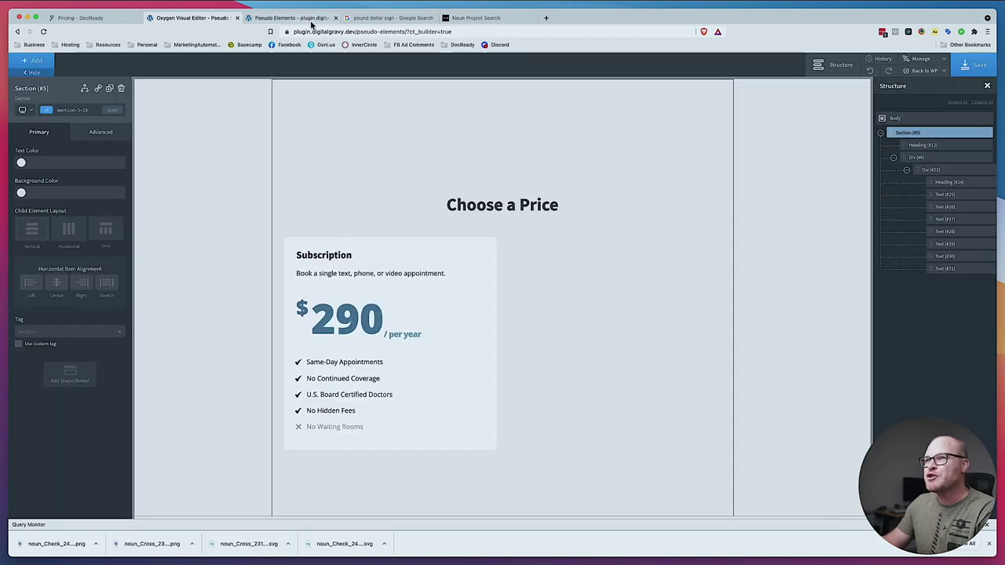
pyautogui.click(311, 21)
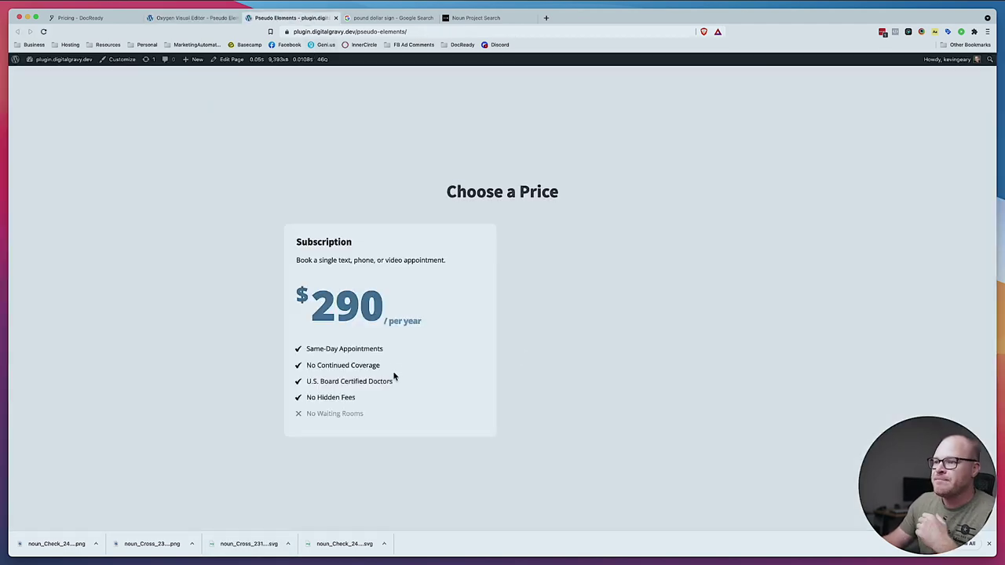
pyautogui.click(193, 17)
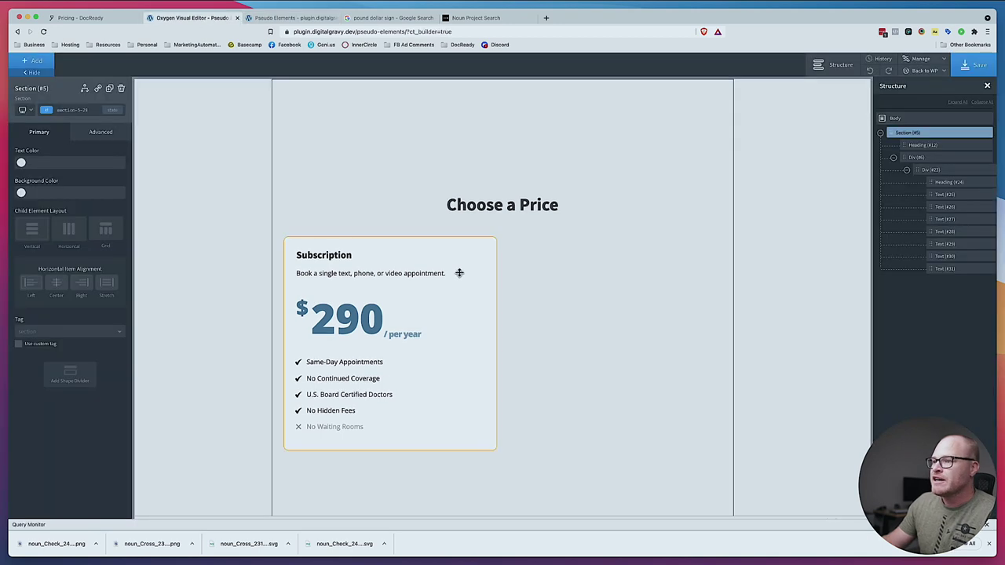
# Duplicate the Subscription card and replace price-card__feature--excluded with price-card__feature--included on the copy's No Waiting Rooms text
pyautogui.click(110, 88)
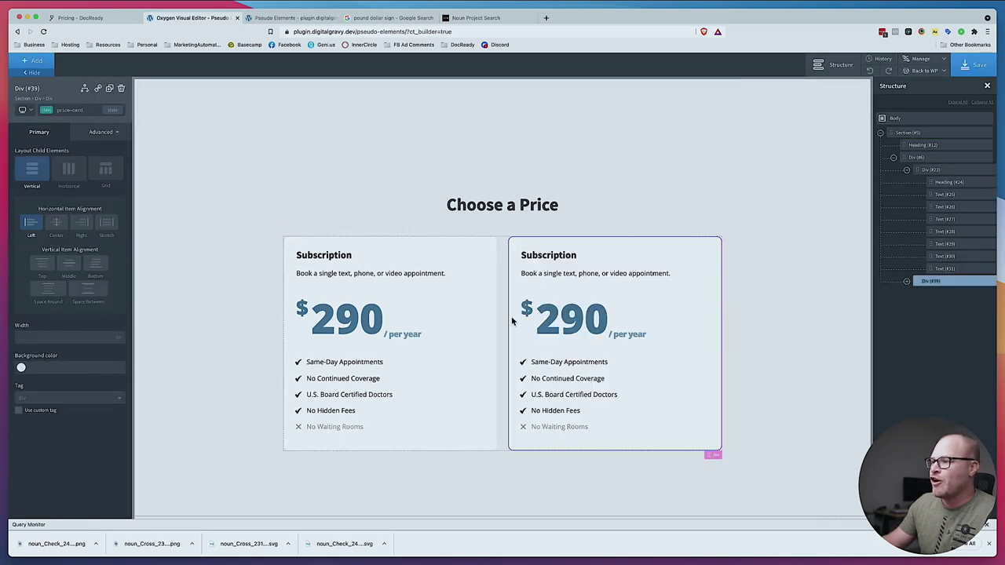
pyautogui.click(565, 426)
pyautogui.click(69, 110)
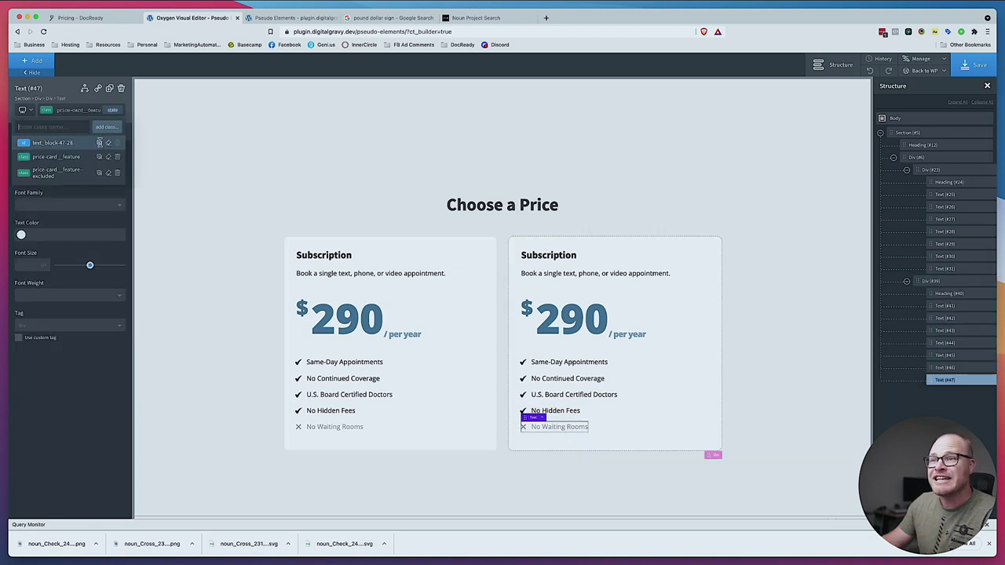
pyautogui.click(119, 174)
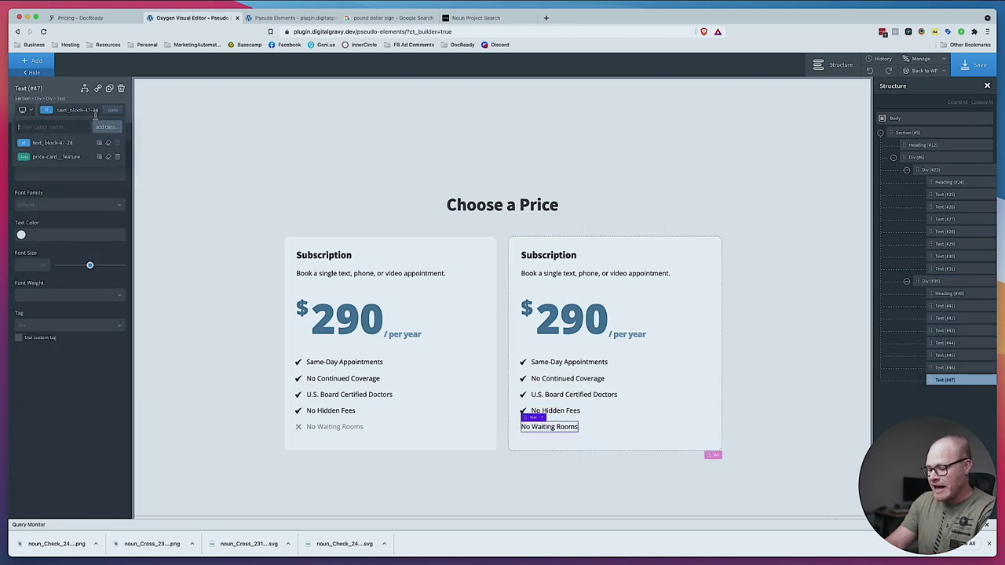
pyautogui.click(91, 118)
pyautogui.write('included')
pyautogui.click(97, 157)
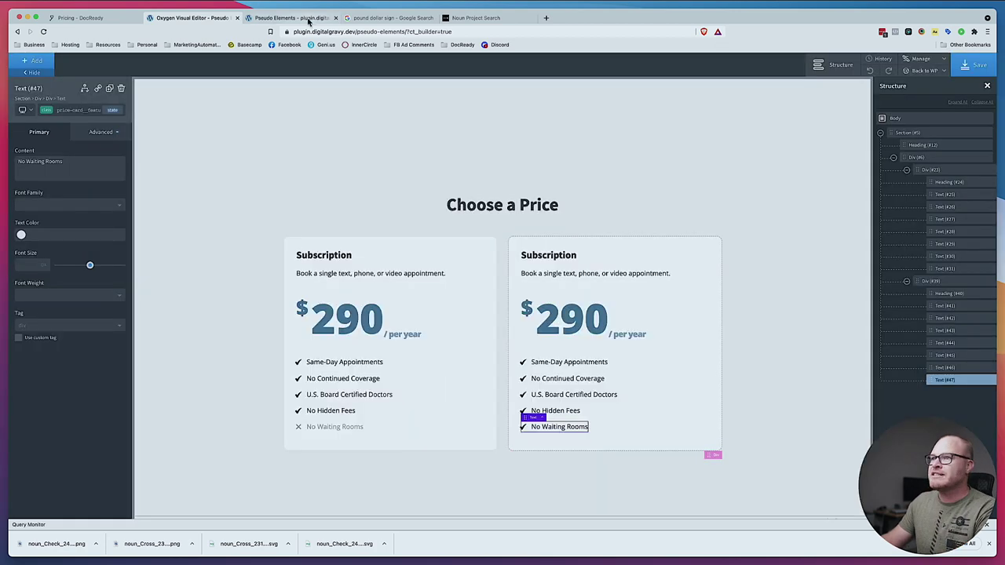
# Reload the live Pseudo Elements page to compare both price cards and return to the editor
pyautogui.click(291, 17)
pyautogui.press('super+r')
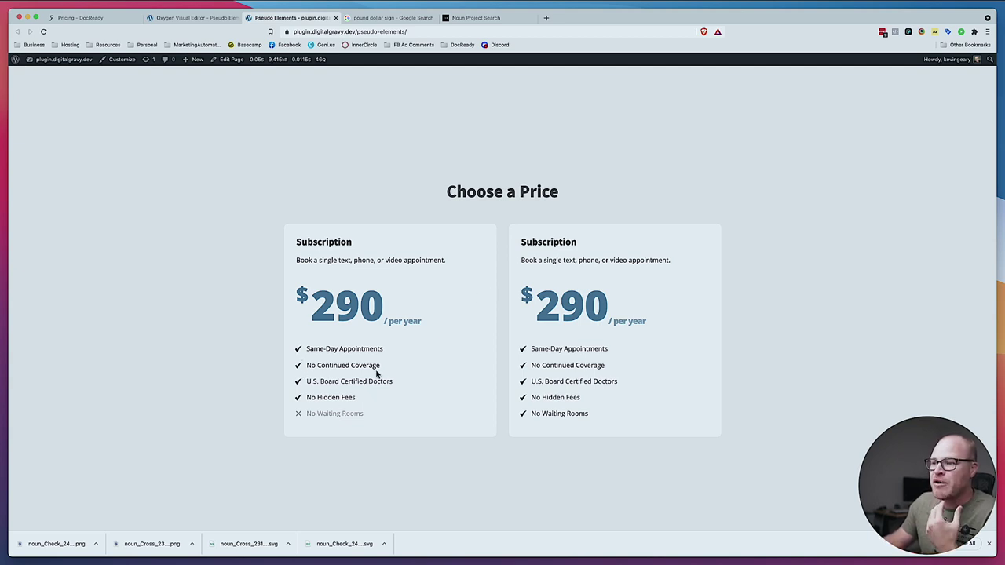
pyautogui.click(192, 17)
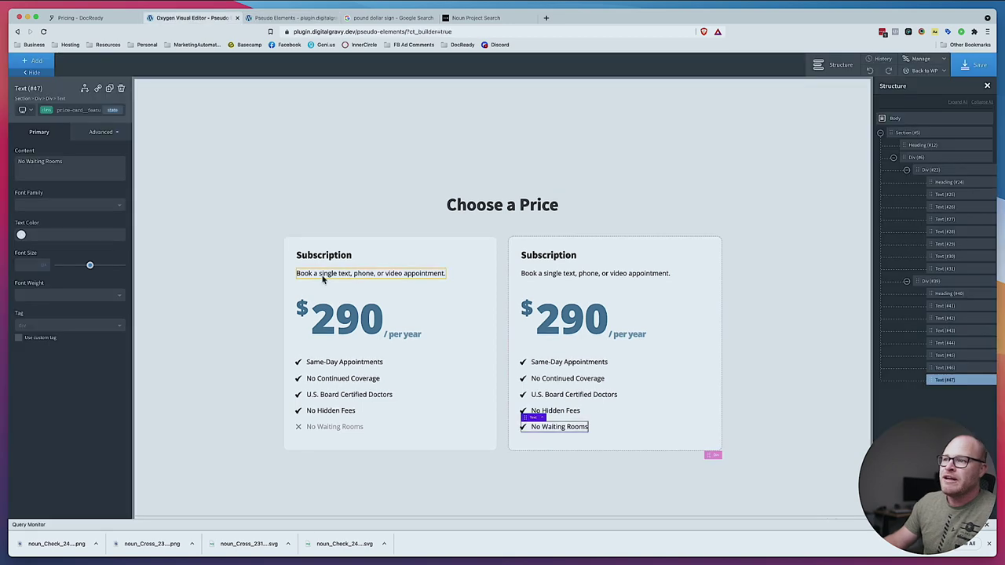
# Preview the price cards at the less than 768px and less than 480px breakpoints
pyautogui.click(427, 301)
pyautogui.click(28, 110)
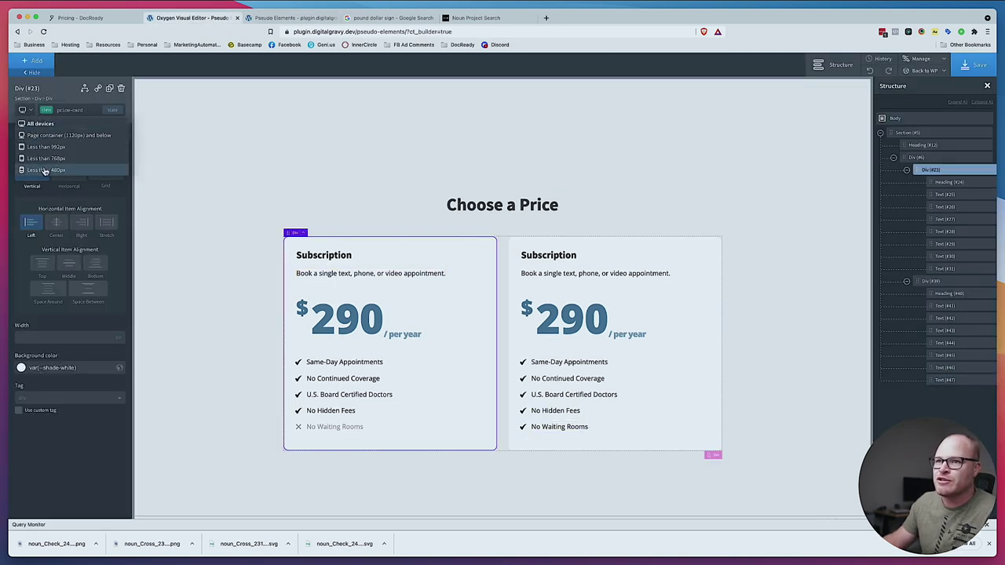
pyautogui.click(47, 167)
pyautogui.scroll(-1, 312, 251)
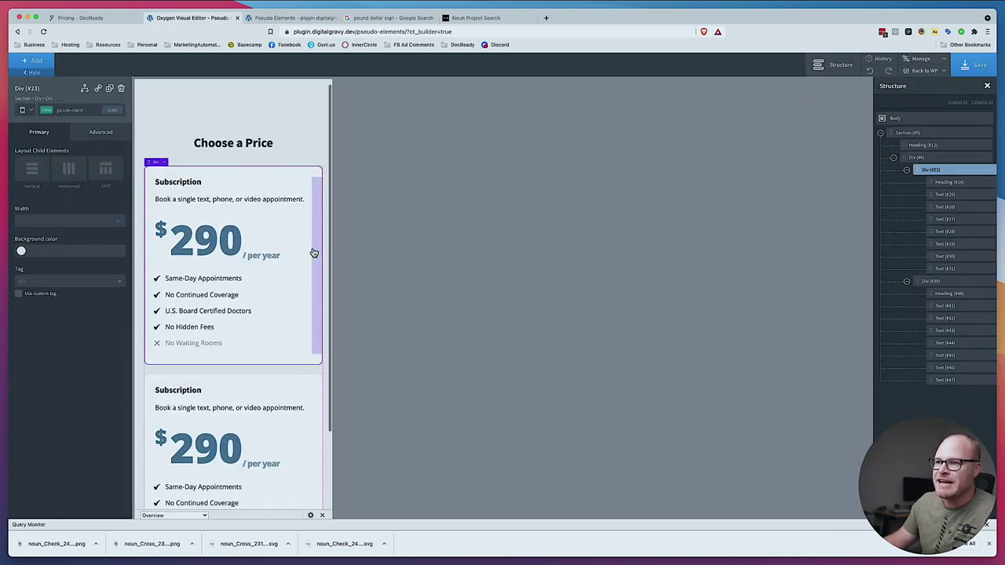
pyautogui.click(28, 109)
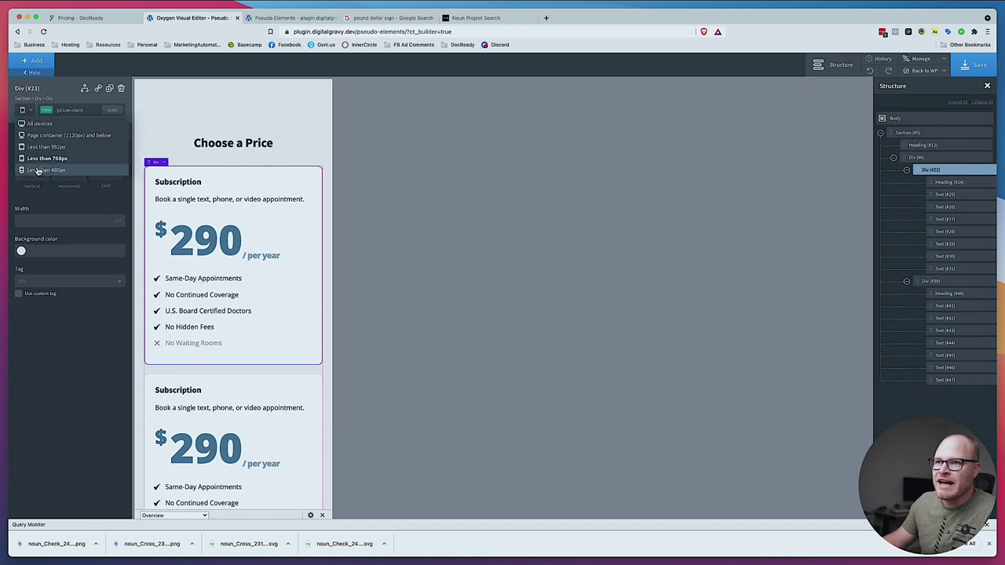
pyautogui.click(38, 173)
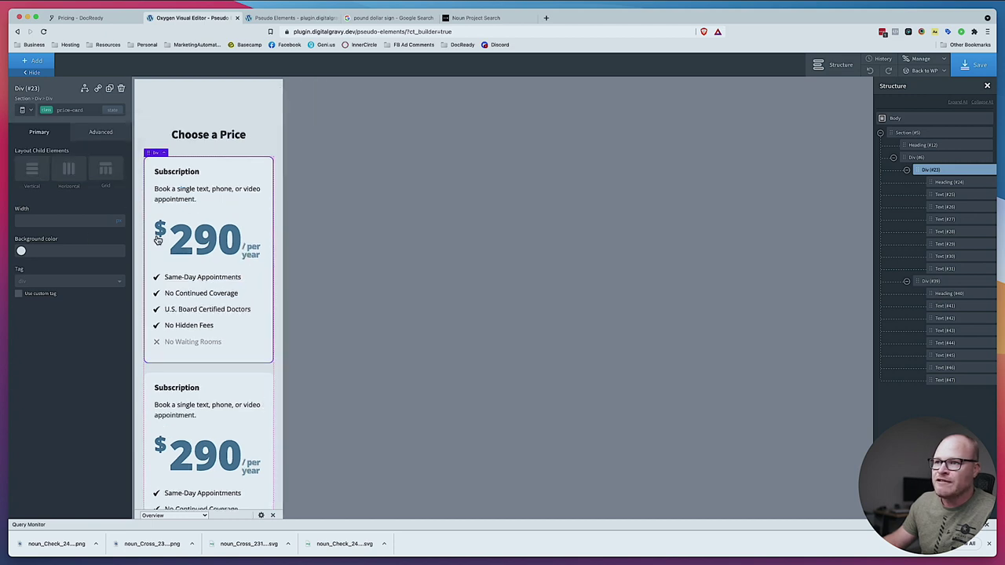
# Set the included feature class's before pseudo-element to display none at the less than 480px breakpoint
pyautogui.click(213, 279)
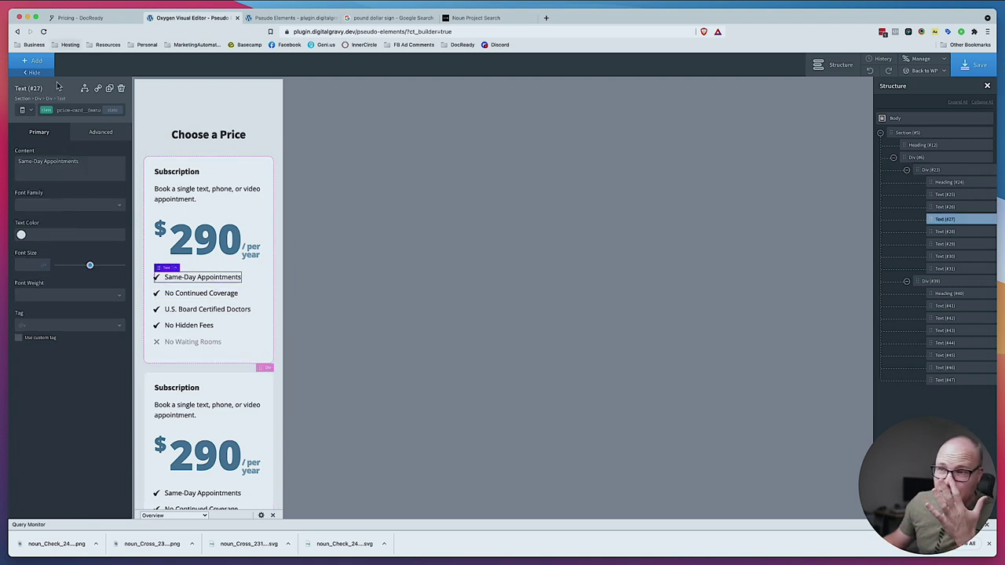
pyautogui.click(68, 110)
pyautogui.click(59, 177)
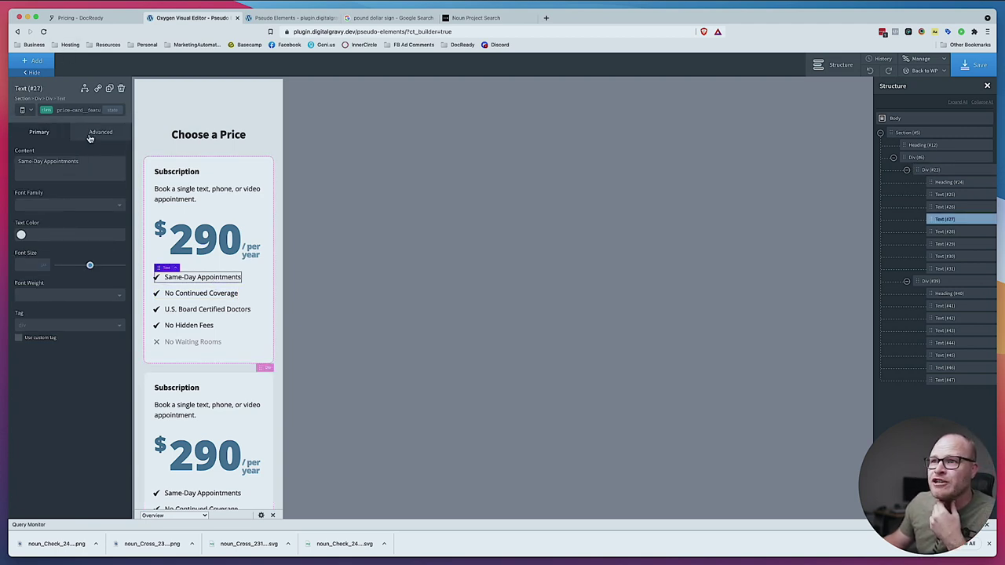
pyautogui.click(112, 110)
pyautogui.click(51, 149)
pyautogui.click(98, 154)
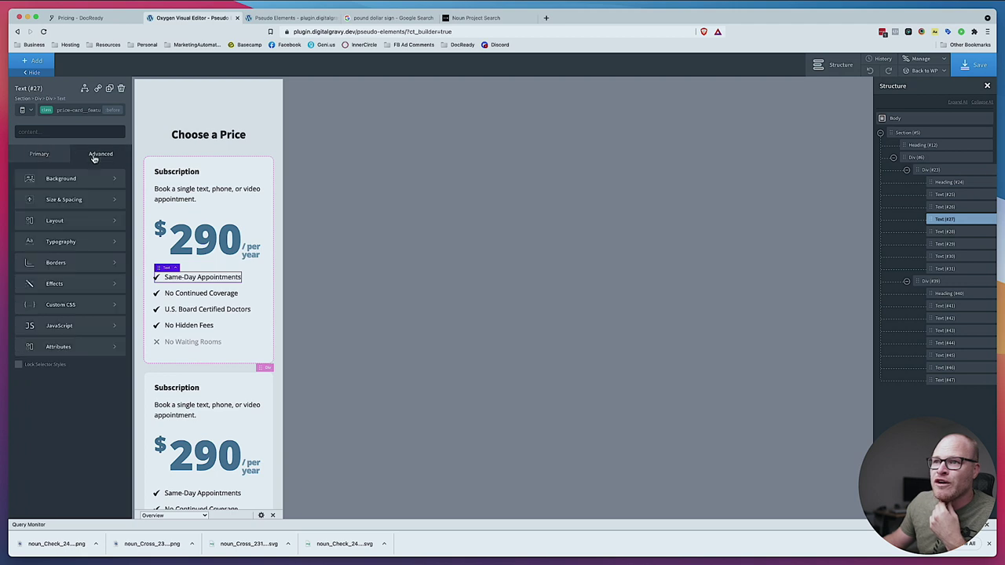
pyautogui.click(90, 218)
pyautogui.click(98, 217)
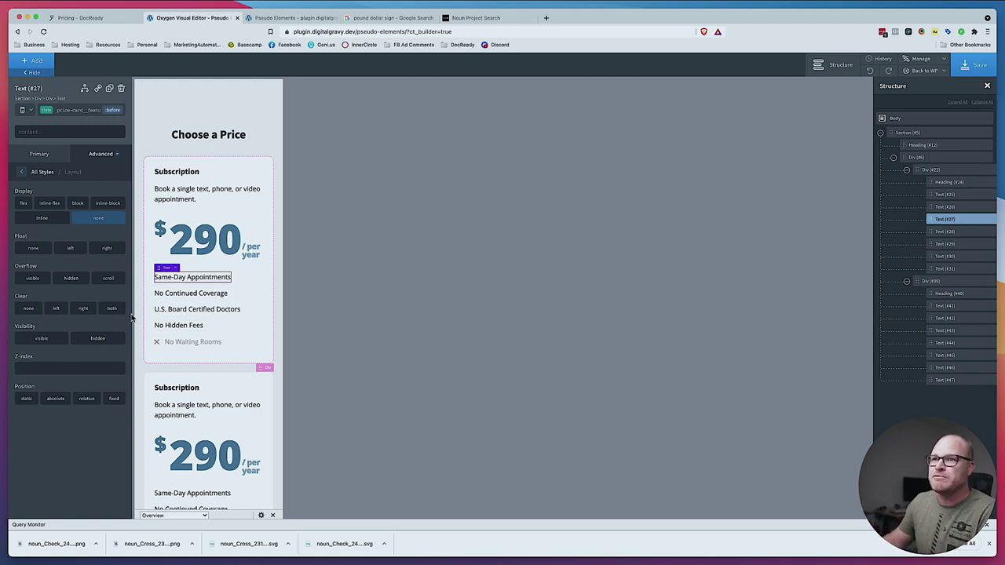
# Return the canvas to the all-devices view and bring up the DocReady pricing page for reference
pyautogui.click(23, 110)
pyautogui.click(38, 123)
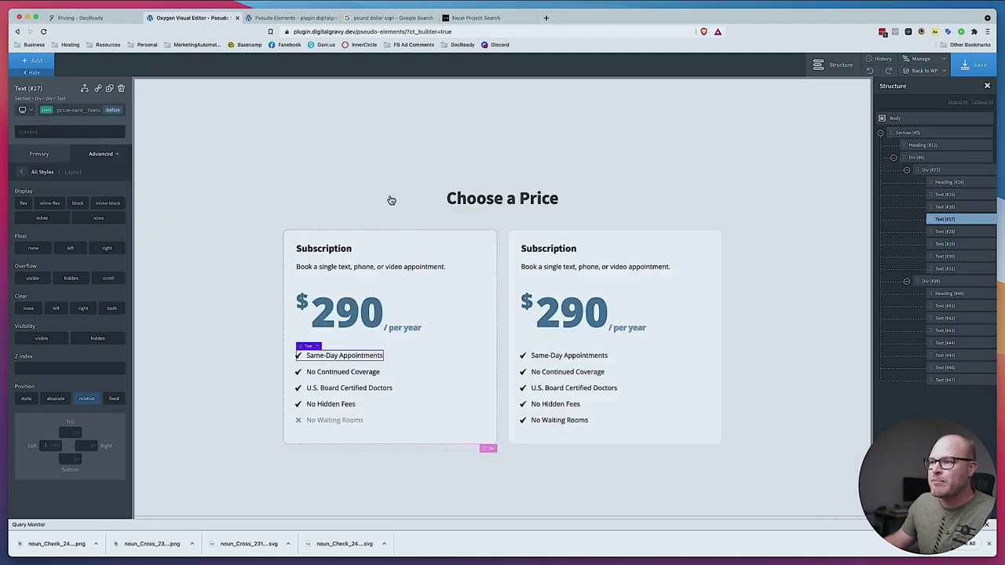
pyautogui.click(684, 188)
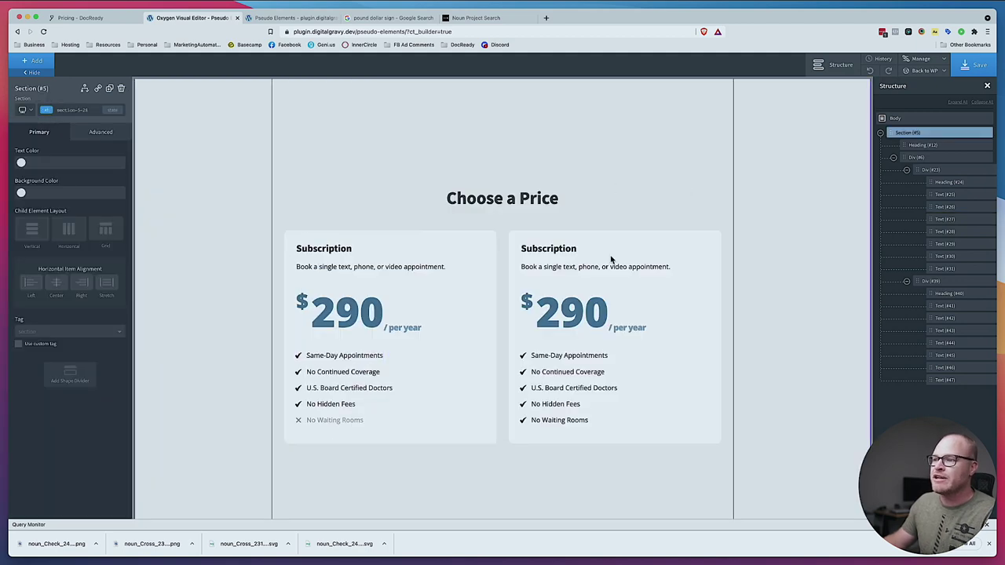
pyautogui.click(90, 17)
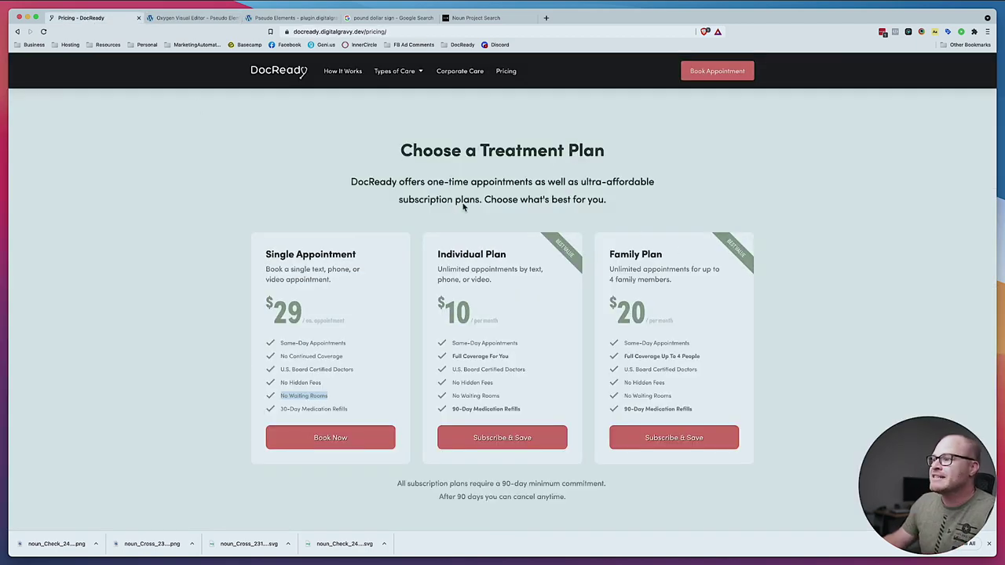
# Return to the Oxygen editor and add the class price-card--best to the first price card
pyautogui.click(193, 18)
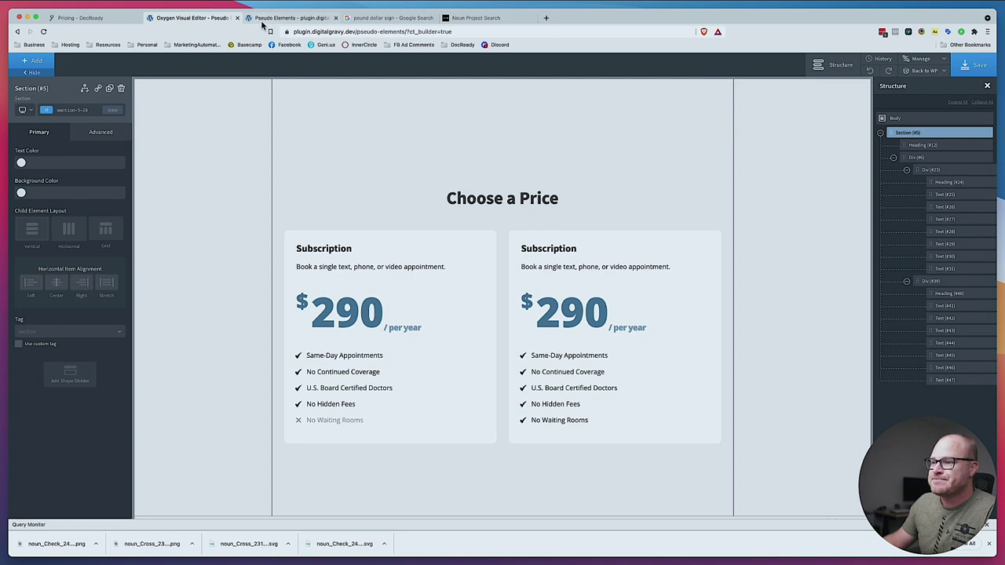
pyautogui.click(465, 251)
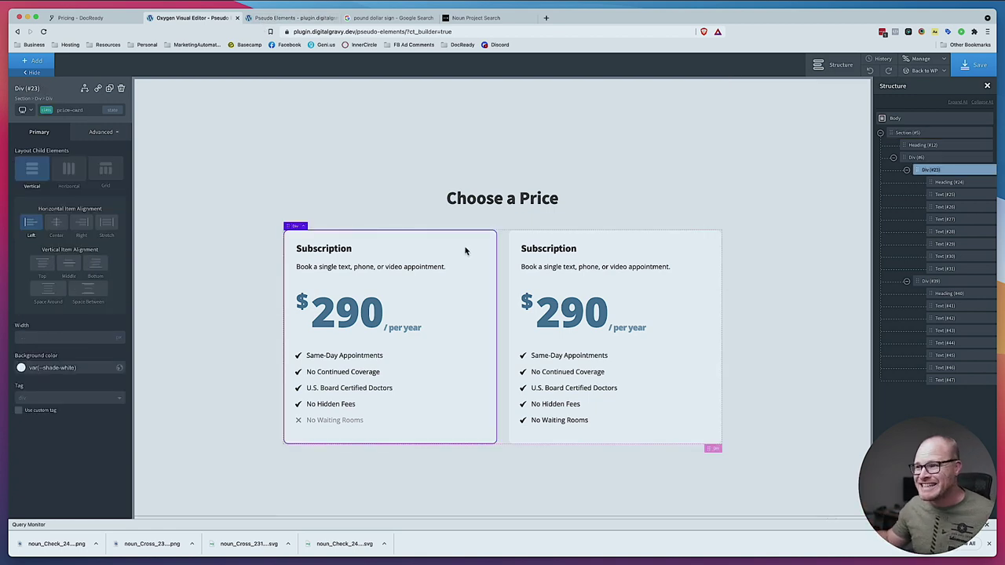
pyautogui.click(81, 109)
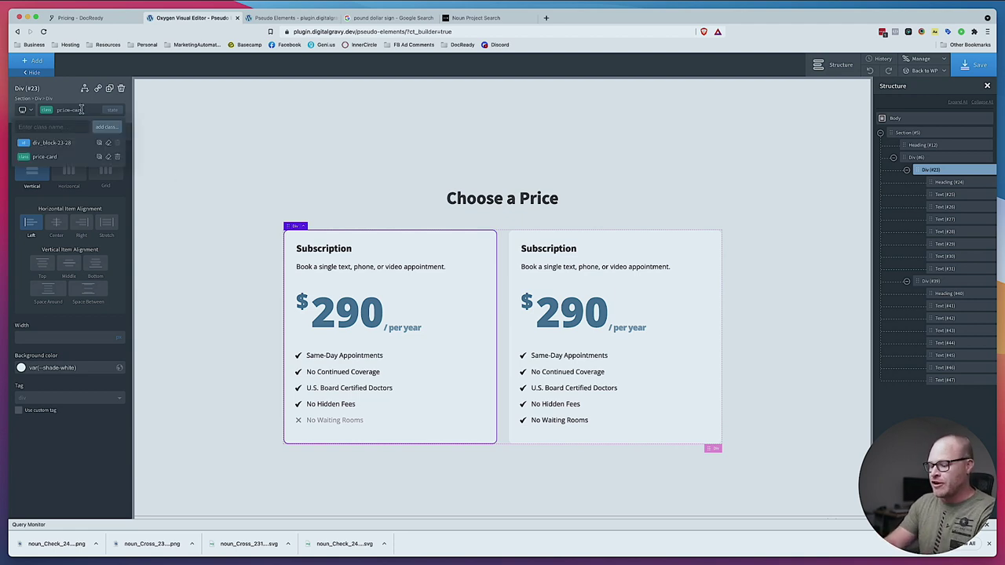
pyautogui.write('price-card')
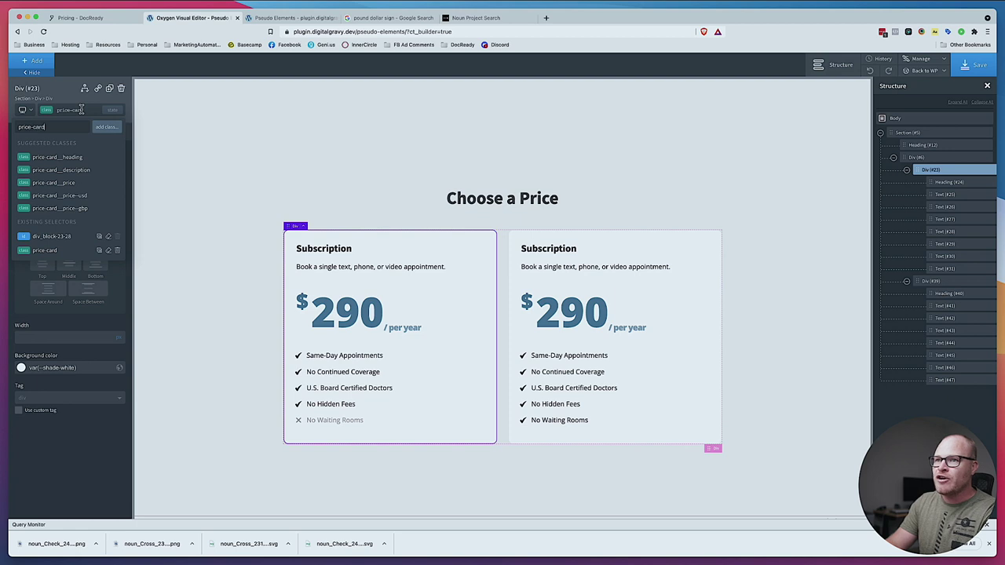
pyautogui.write('--fe')
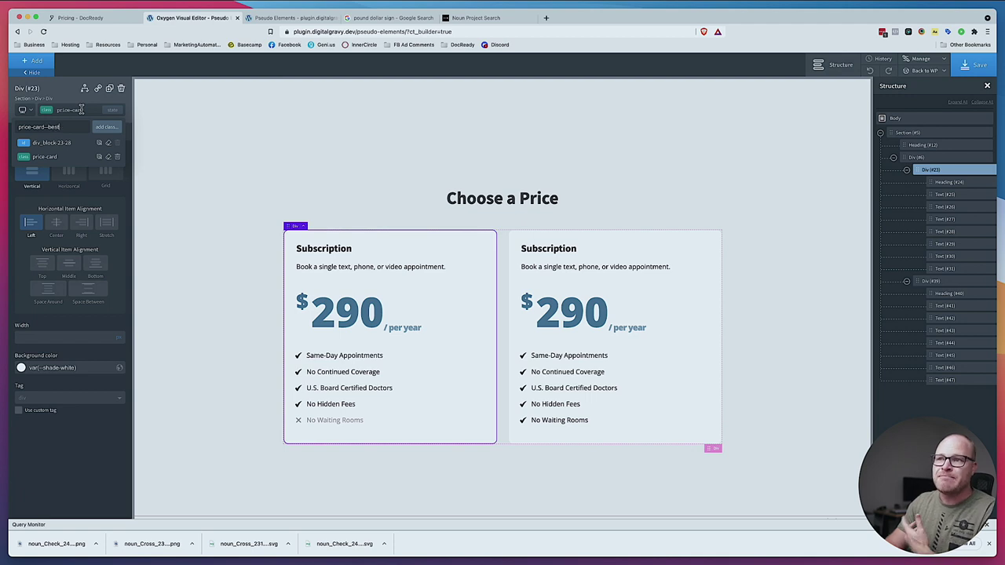
pyautogui.press('Return')
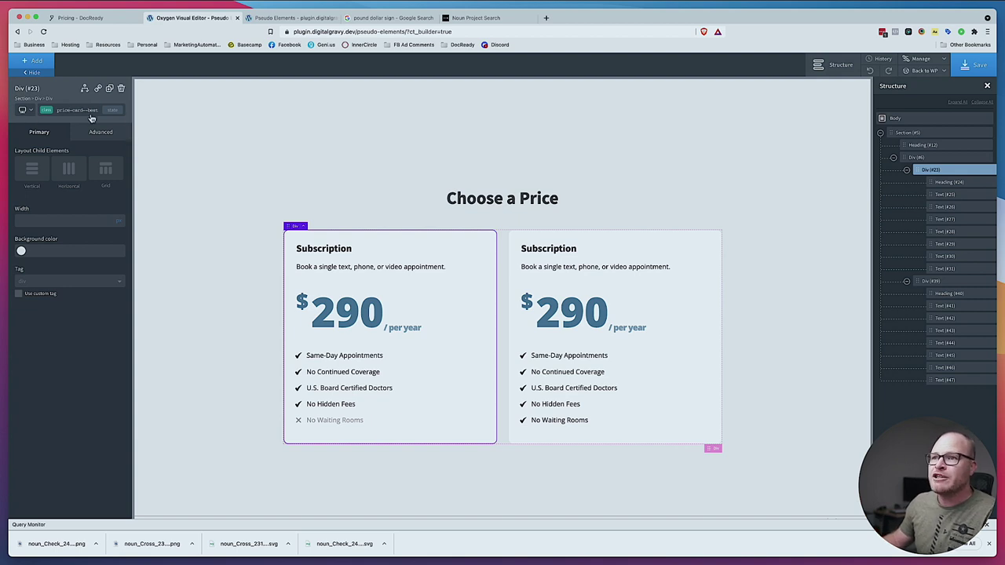
# Give the price-card--best class an after pseudo-element with the content "best value"
pyautogui.click(120, 114)
pyautogui.click(63, 158)
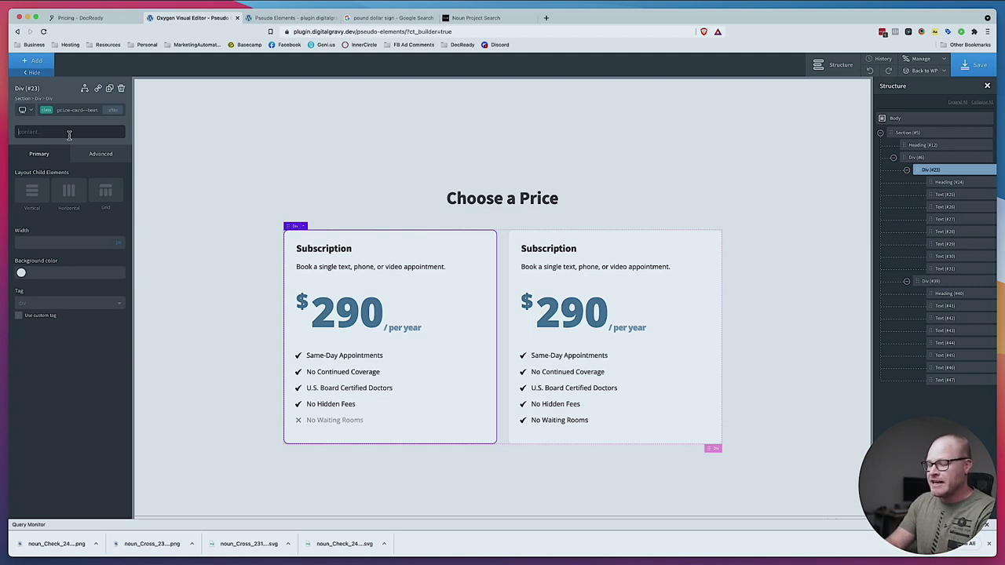
pyautogui.write('best value')
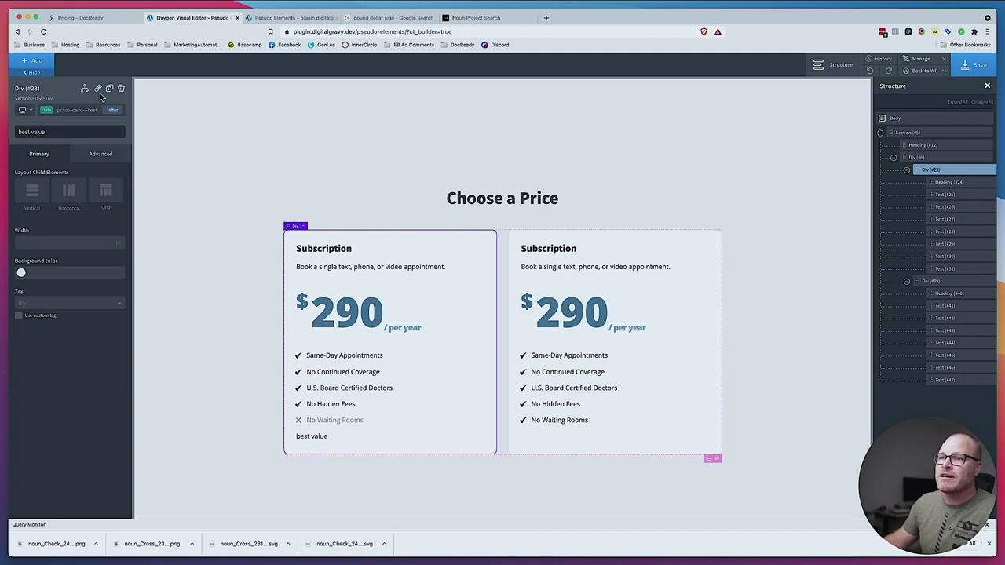
# Set the best value badge's background color to var(--primary)
pyautogui.click(97, 157)
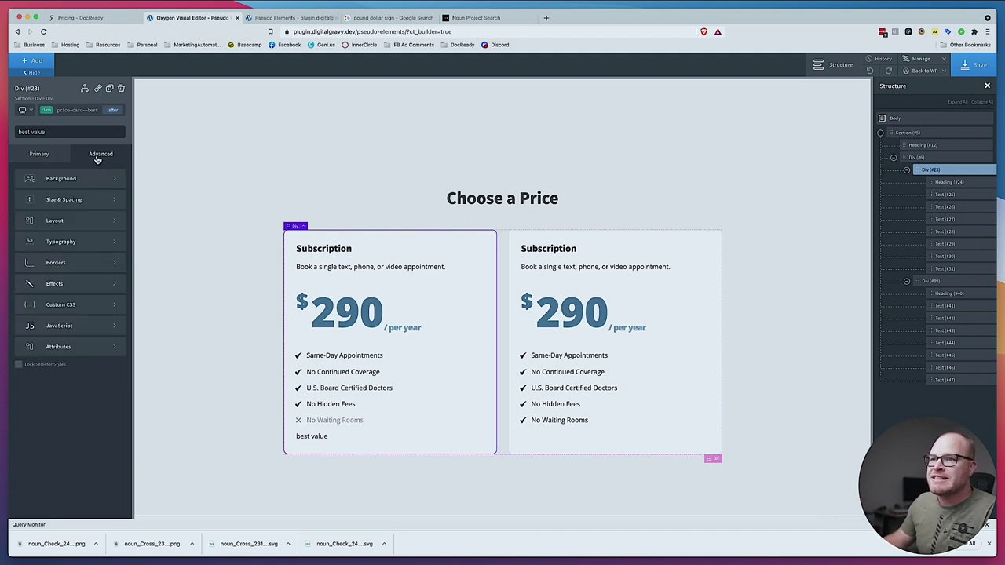
pyautogui.click(79, 178)
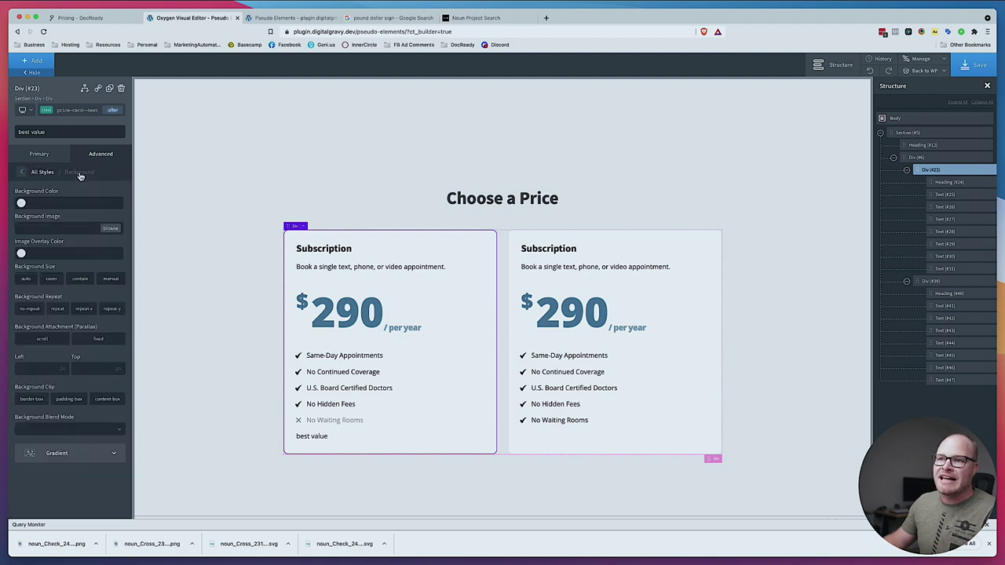
pyautogui.click(22, 204)
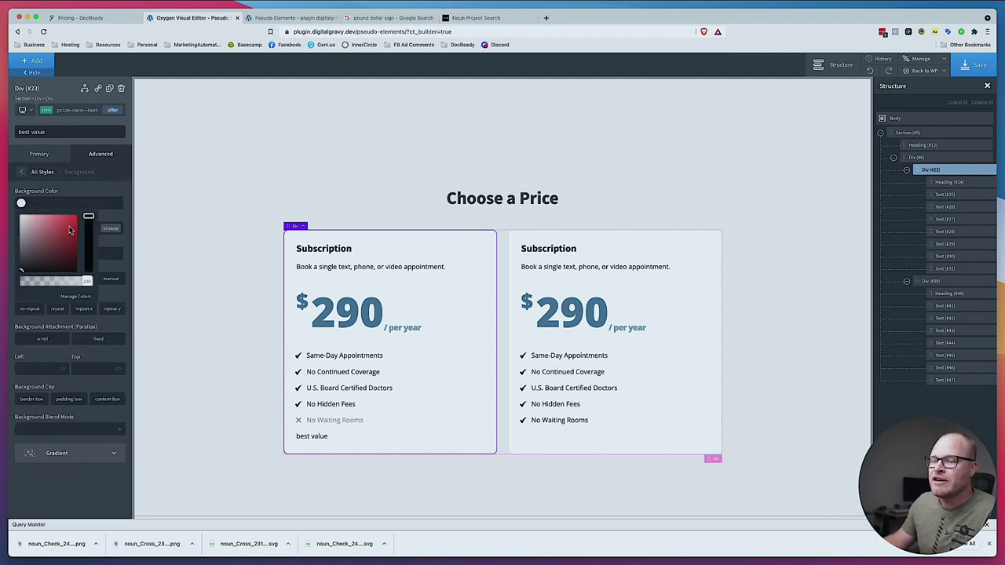
pyautogui.click(72, 203)
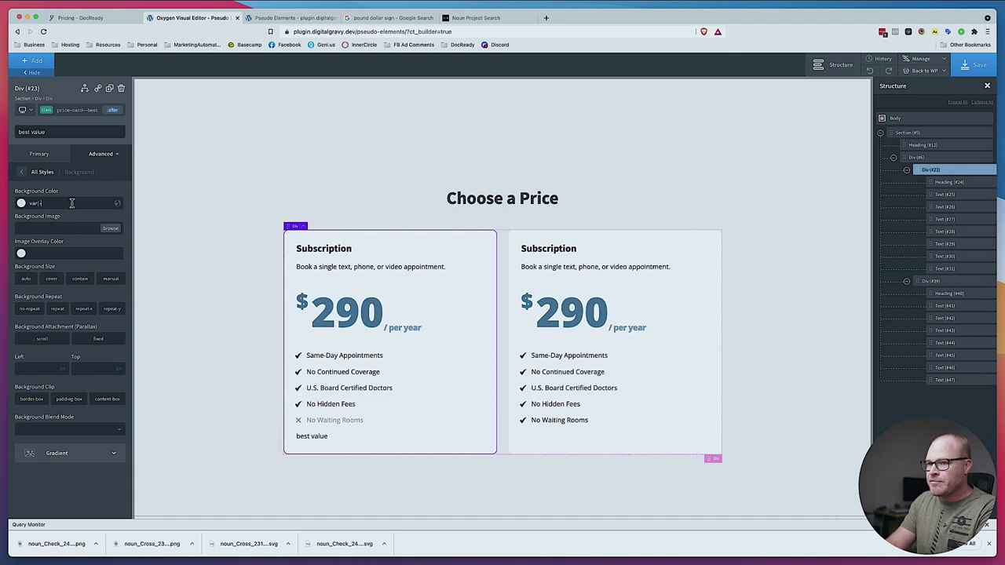
pyautogui.write('var(--primary)')
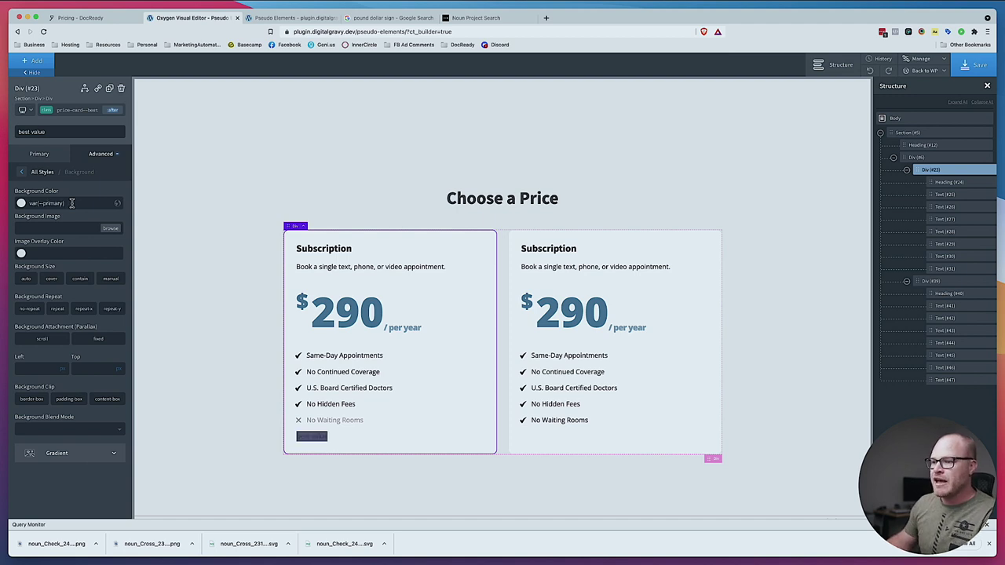
# Set the badge's text color to var(--shade-white)
pyautogui.click(113, 156)
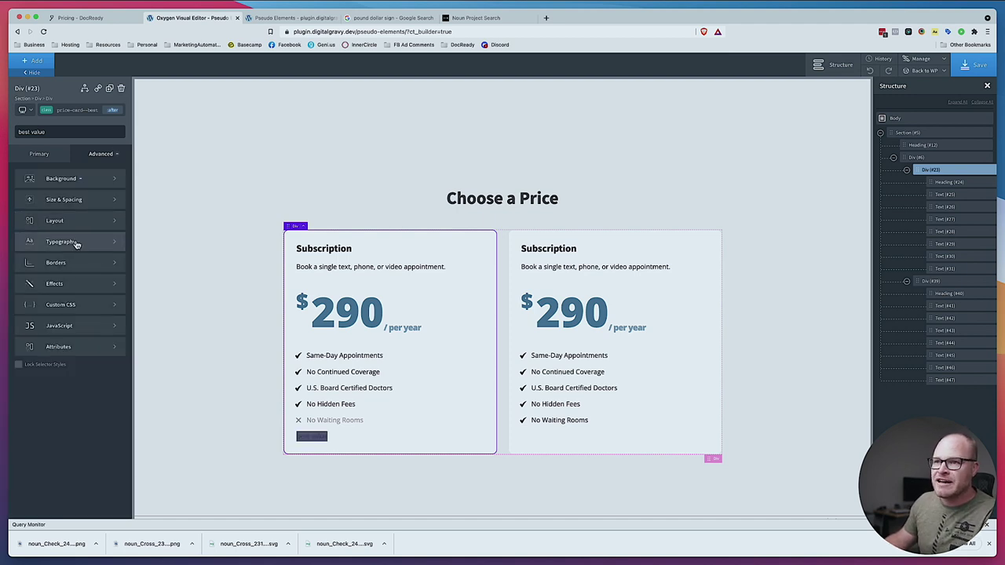
pyautogui.click(77, 242)
pyautogui.click(59, 234)
pyautogui.write('var(')
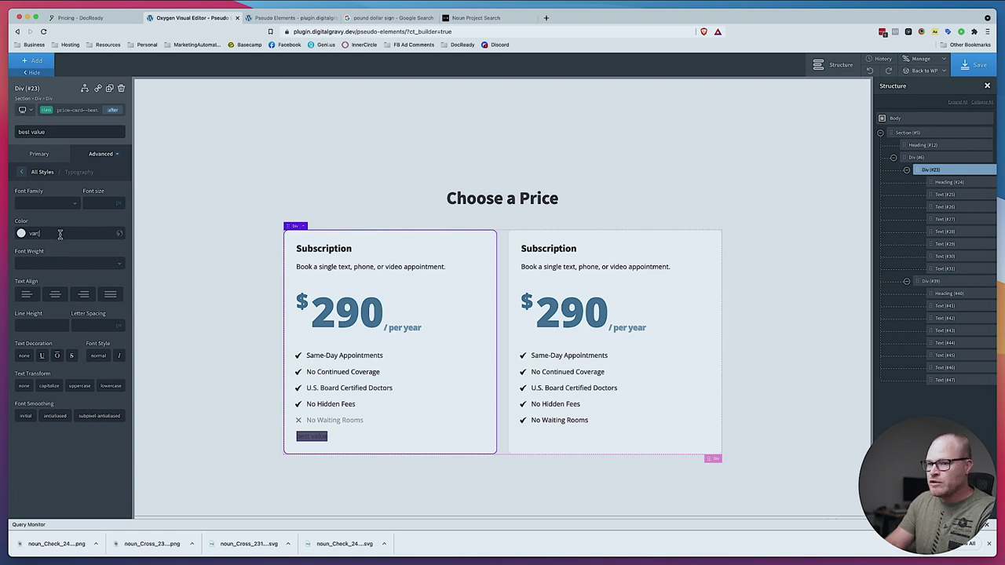
pyautogui.write('--shade-white)')
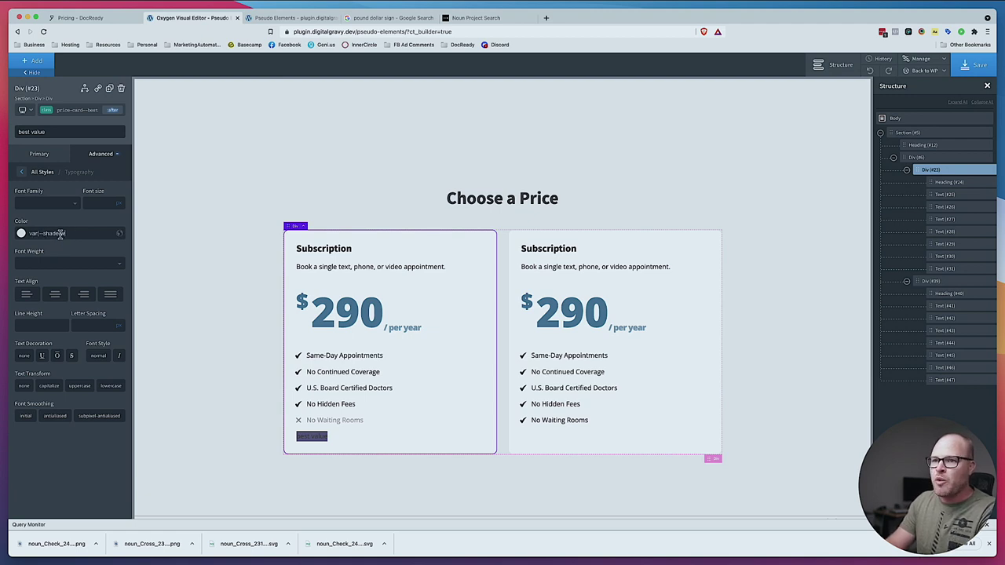
# Set the badge's left and right padding to 2
pyautogui.click(106, 154)
pyautogui.click(58, 202)
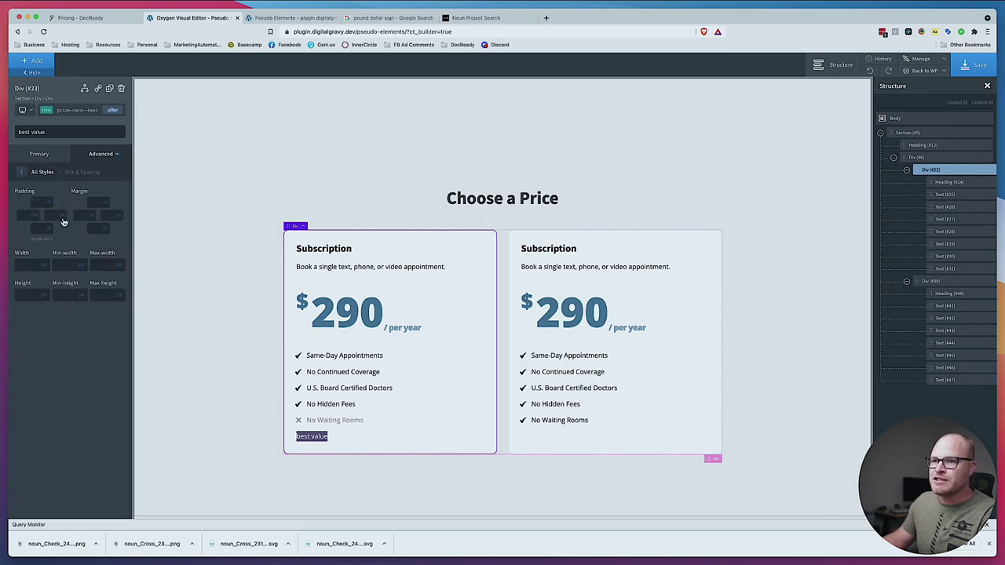
pyautogui.click(49, 218)
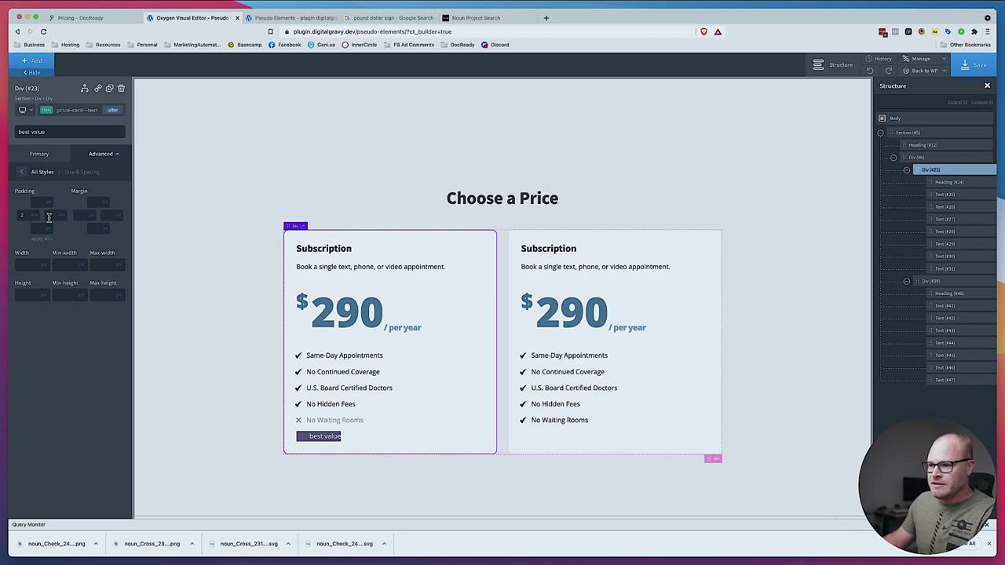
pyautogui.write('2')
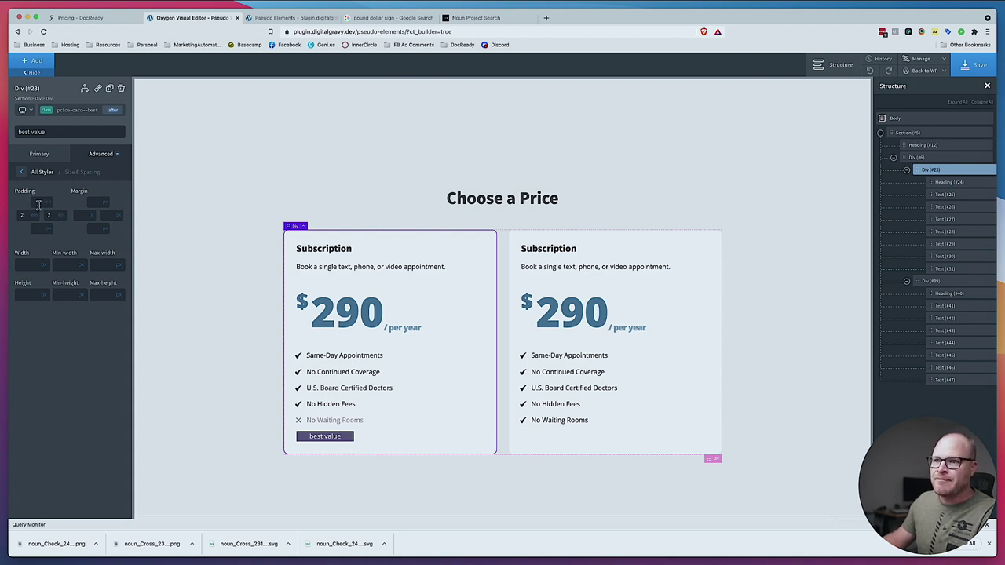
# Set the line height of the badge text to 1
pyautogui.click(102, 153)
pyautogui.click(67, 242)
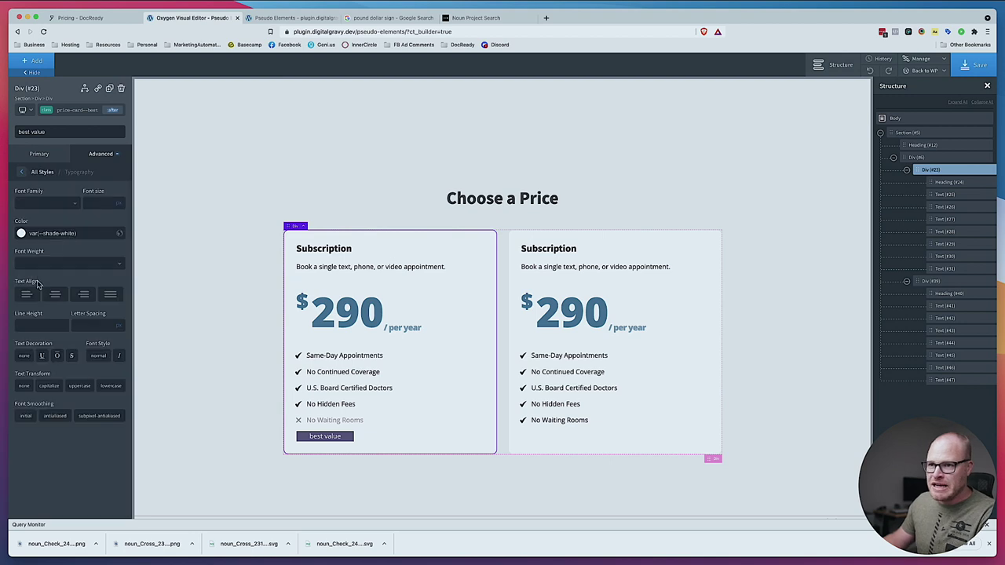
pyautogui.click(32, 326)
pyautogui.write('1')
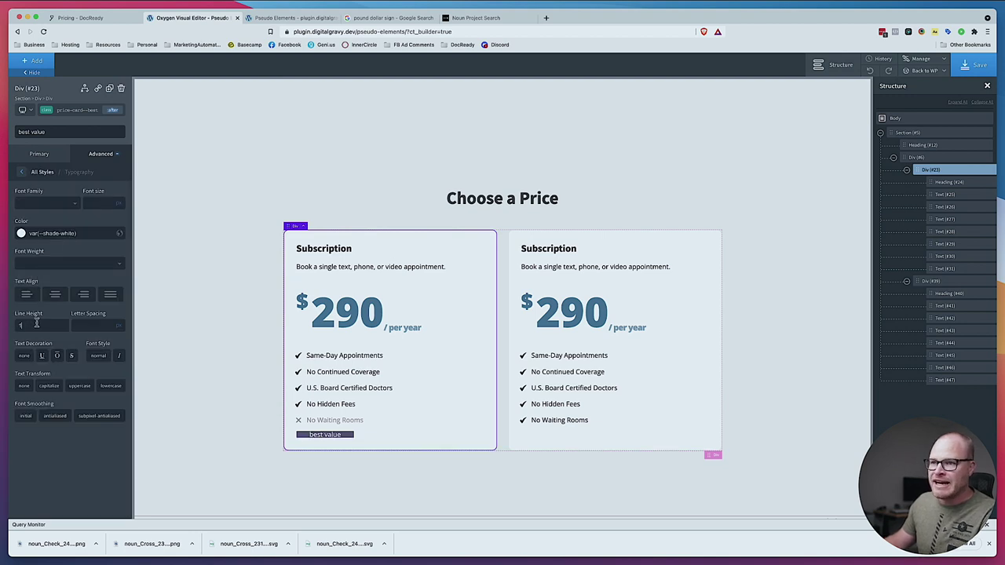
# Set the badge's top and bottom padding to 1
pyautogui.click(110, 154)
pyautogui.click(78, 197)
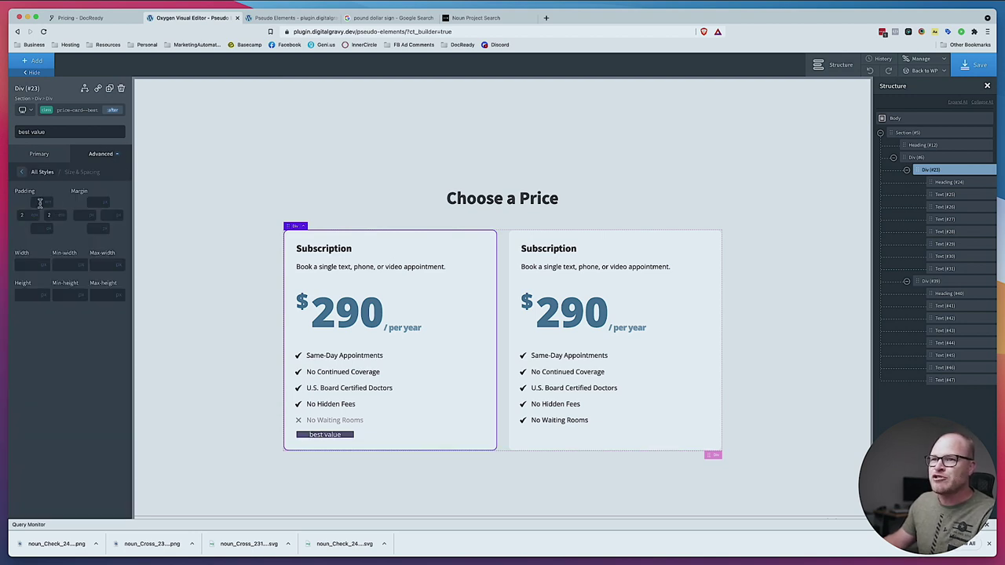
pyautogui.click(38, 202)
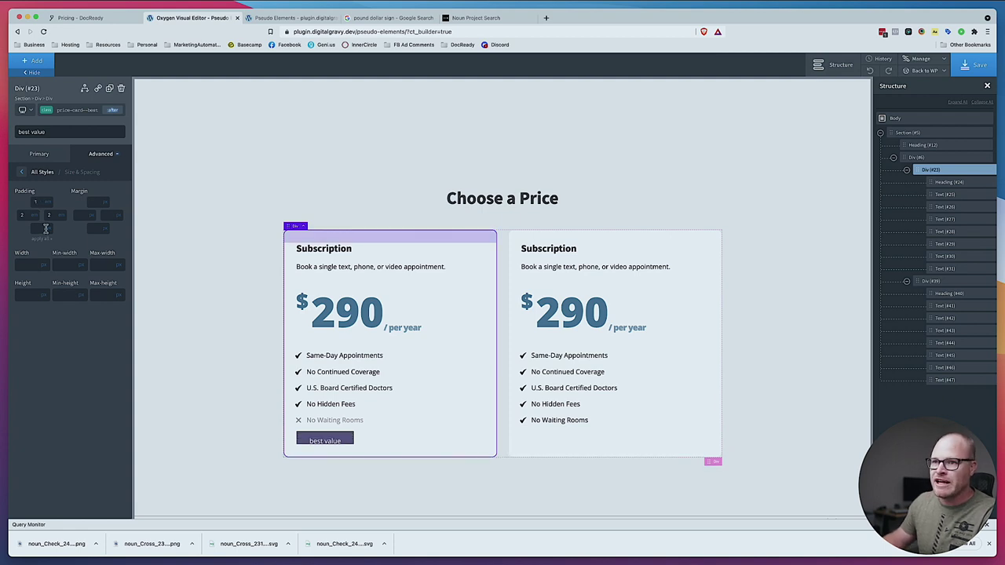
pyautogui.write('1')
pyautogui.click(37, 229)
pyautogui.write('1')
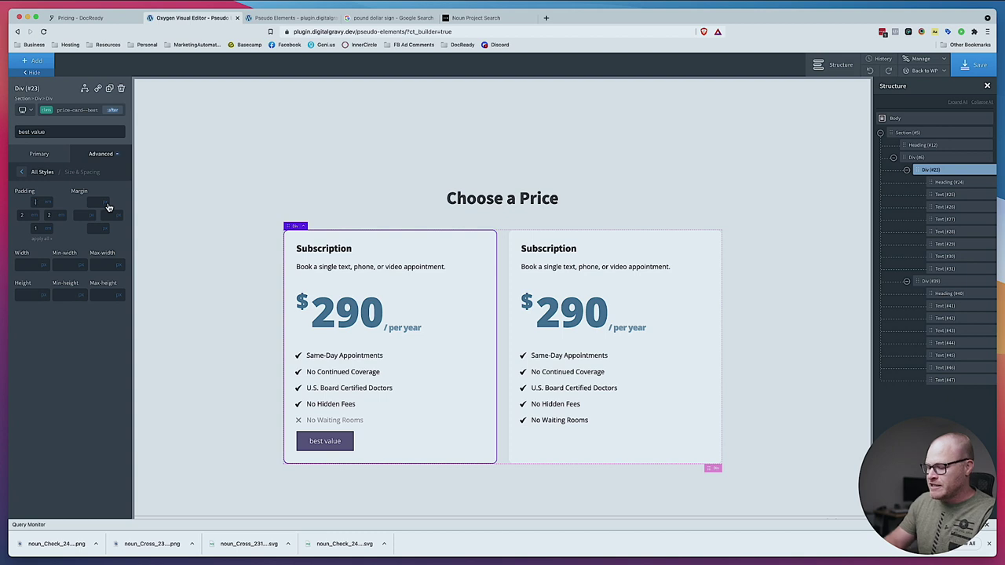
# Change the badge's top and bottom padding to .75 and its left and right padding to 4
pyautogui.write('.4')
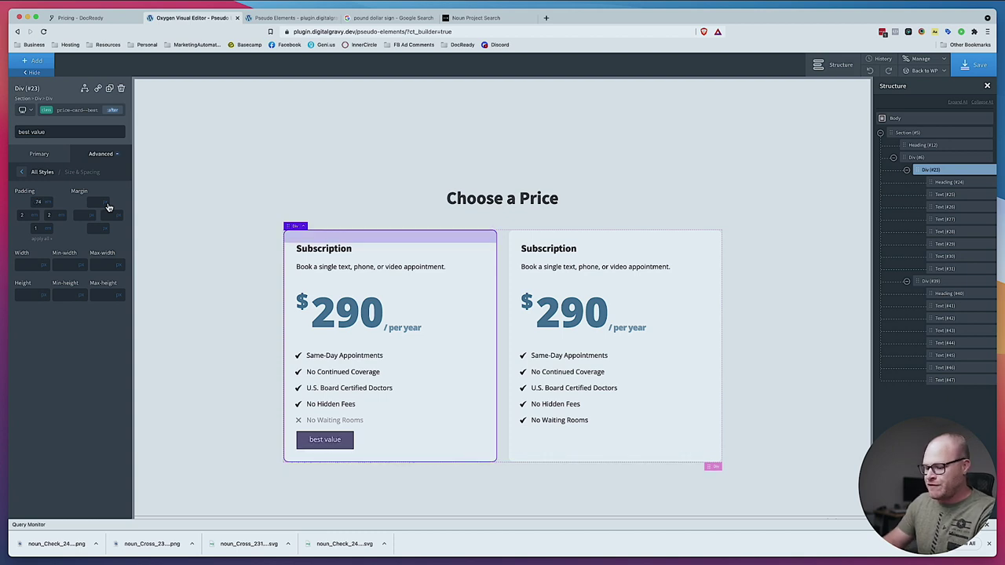
pyautogui.click(36, 228)
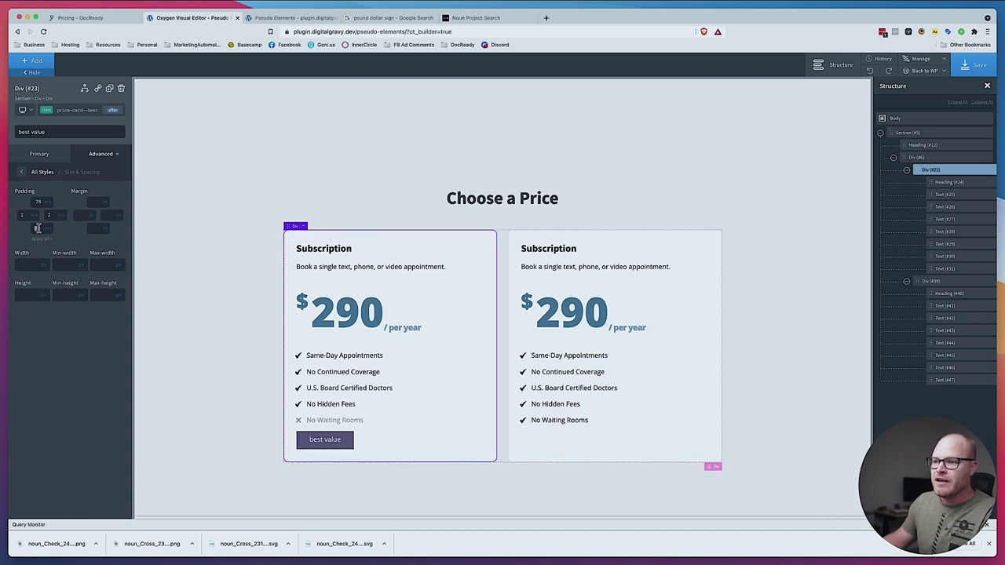
pyautogui.write('.75')
pyautogui.press('Tab')
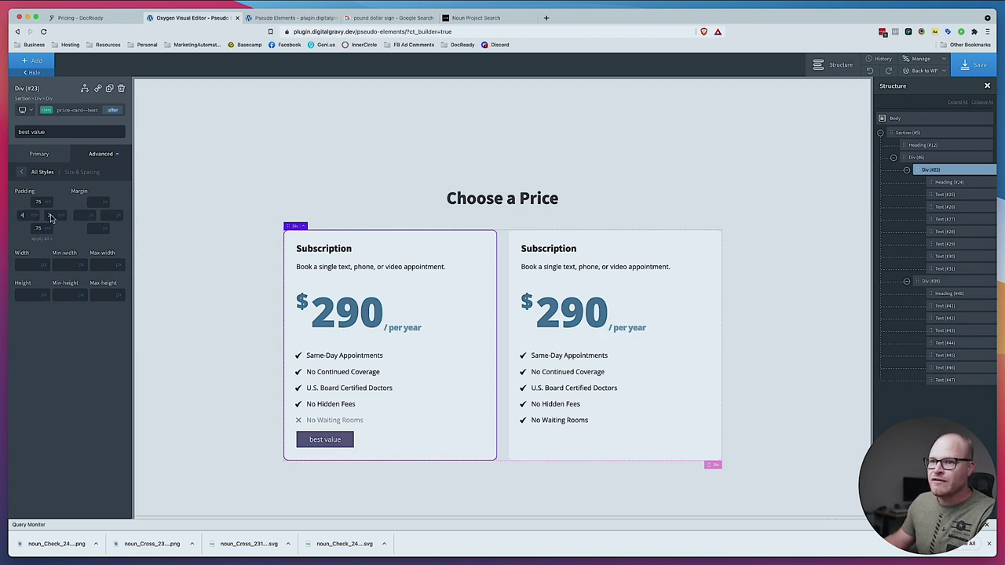
pyautogui.write('.4')
pyautogui.press('Tab')
pyautogui.write('.4')
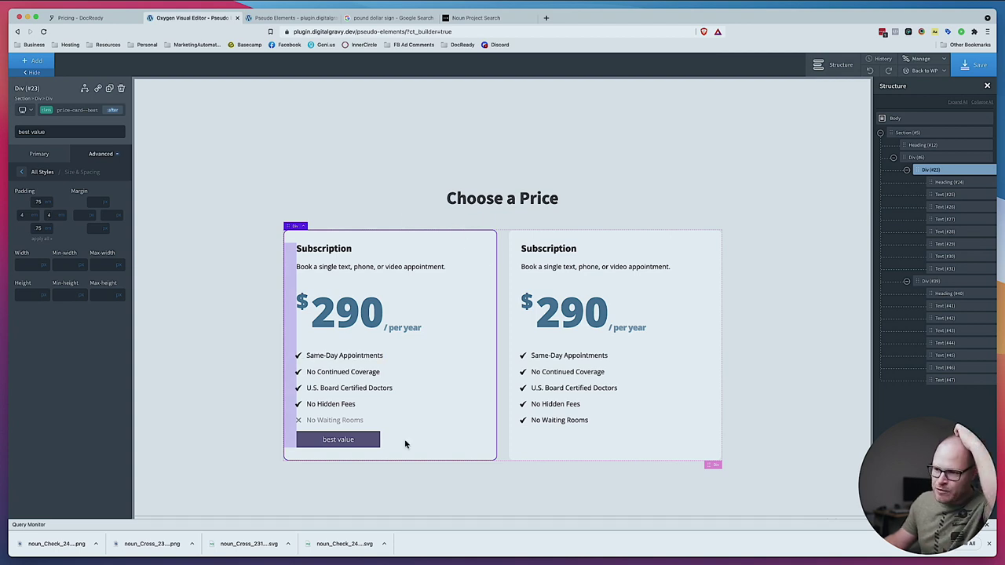
# Make the badge text uppercase and set its font size to var(--text-s)
pyautogui.click(108, 155)
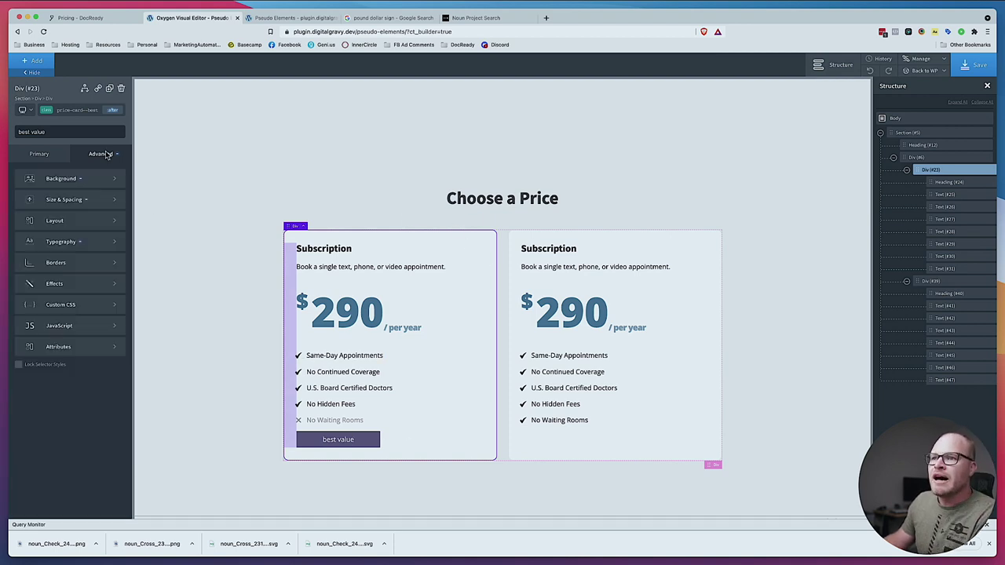
pyautogui.click(83, 240)
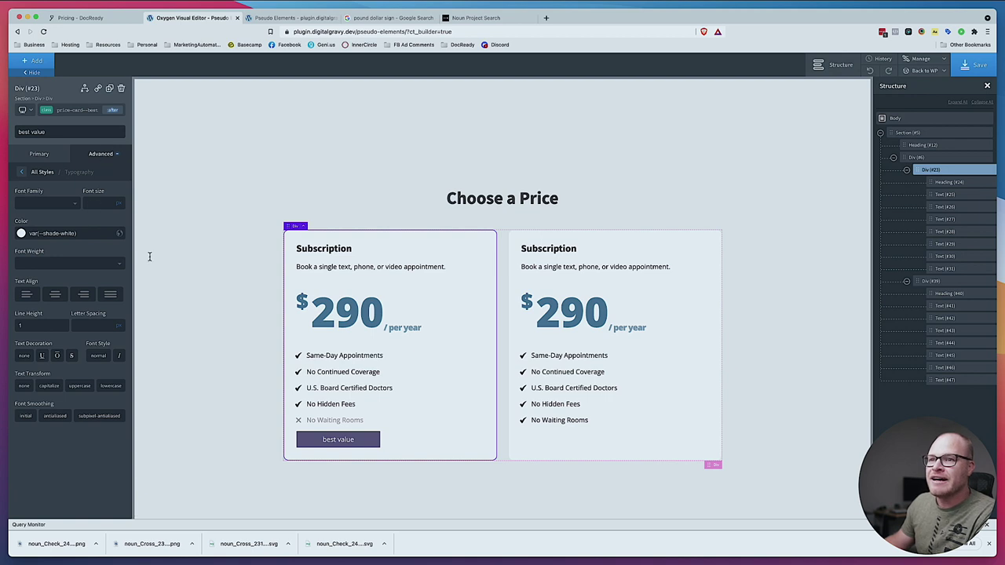
pyautogui.click(78, 386)
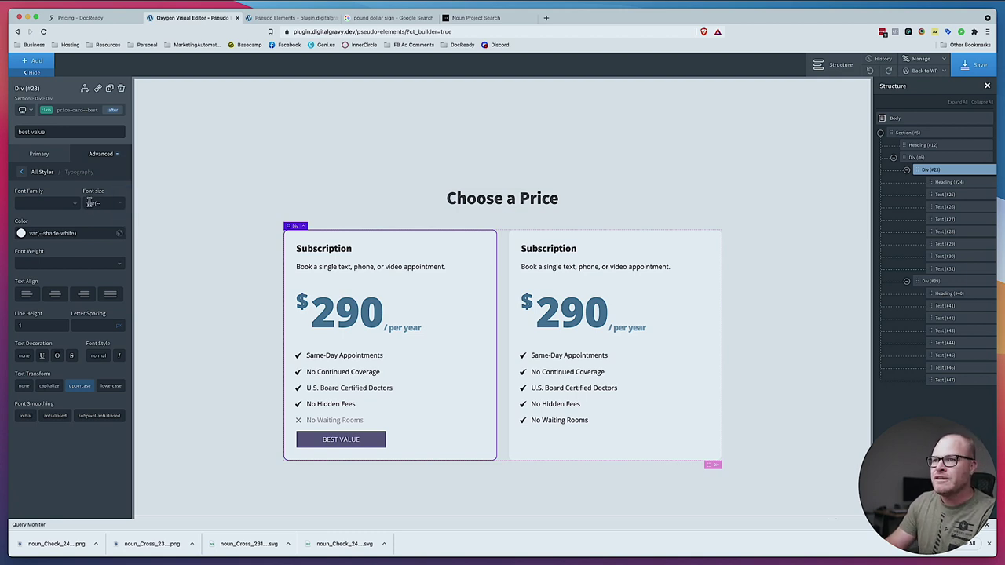
pyautogui.write('s)')
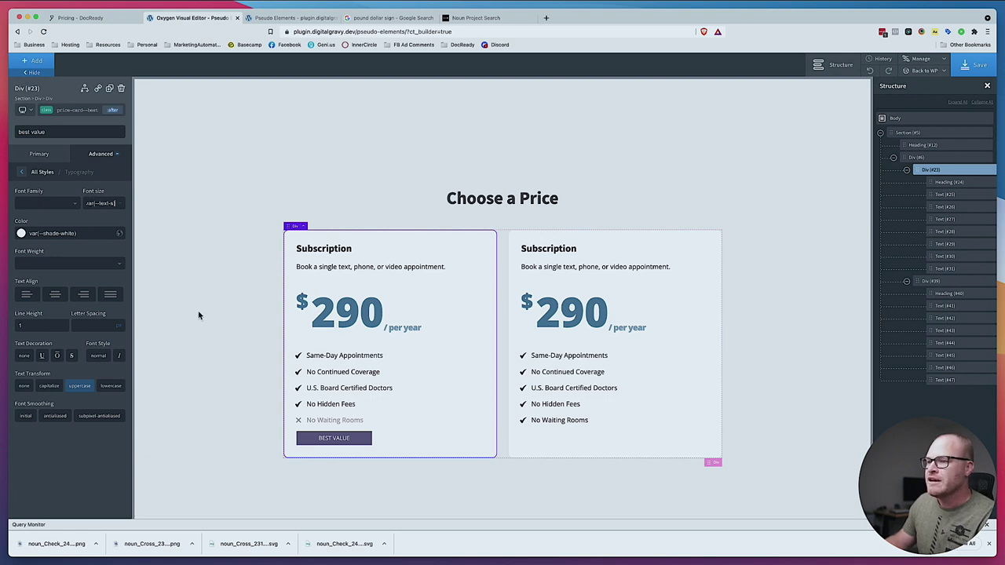
# Position the best value badge absolutely with a top offset of 0
pyautogui.click(92, 154)
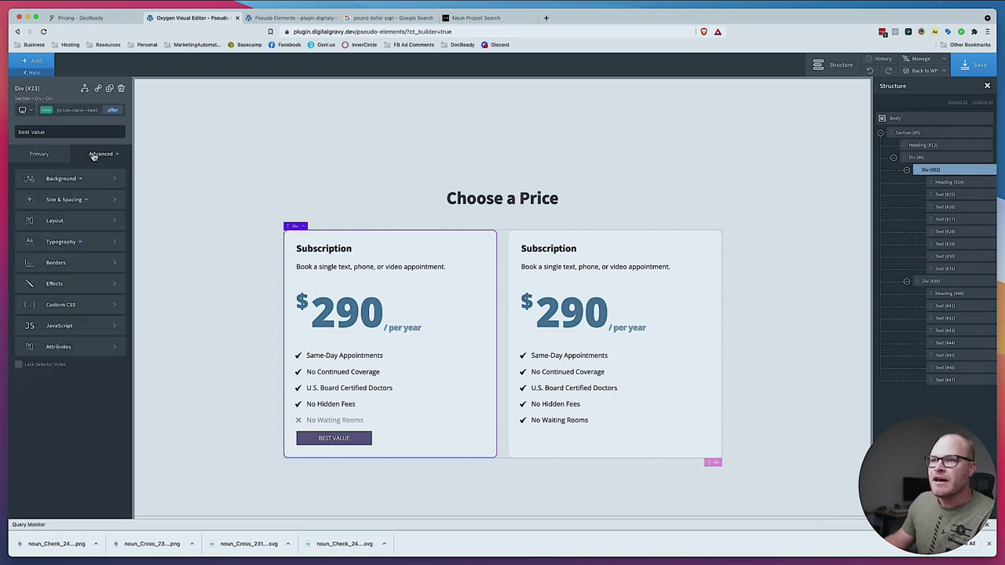
pyautogui.click(68, 220)
pyautogui.click(56, 398)
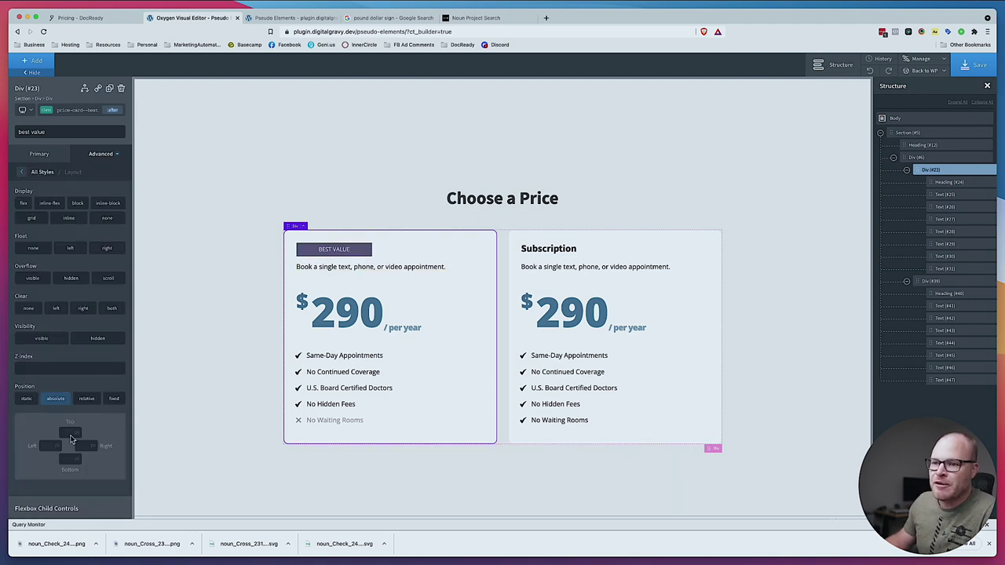
pyautogui.click(64, 430)
pyautogui.write('0')
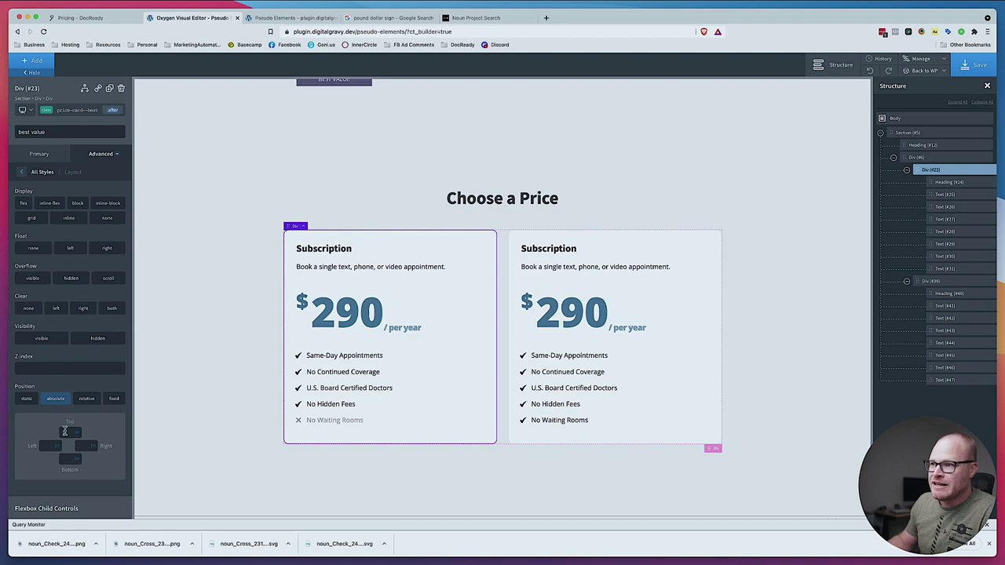
# Set the badge's left offset to 0 and give the price-card--best class relative positioning
pyautogui.click(47, 445)
pyautogui.write('0')
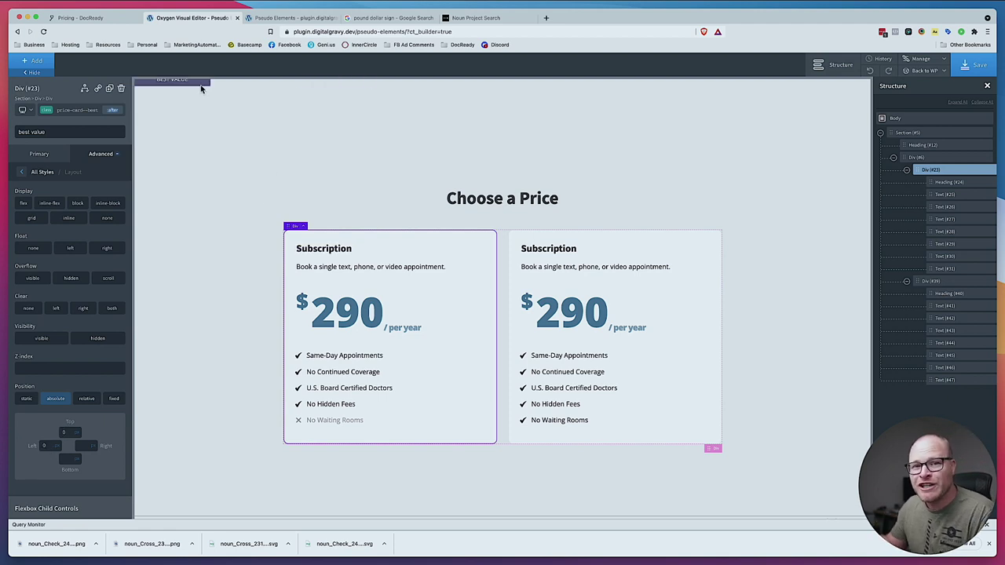
pyautogui.click(86, 110)
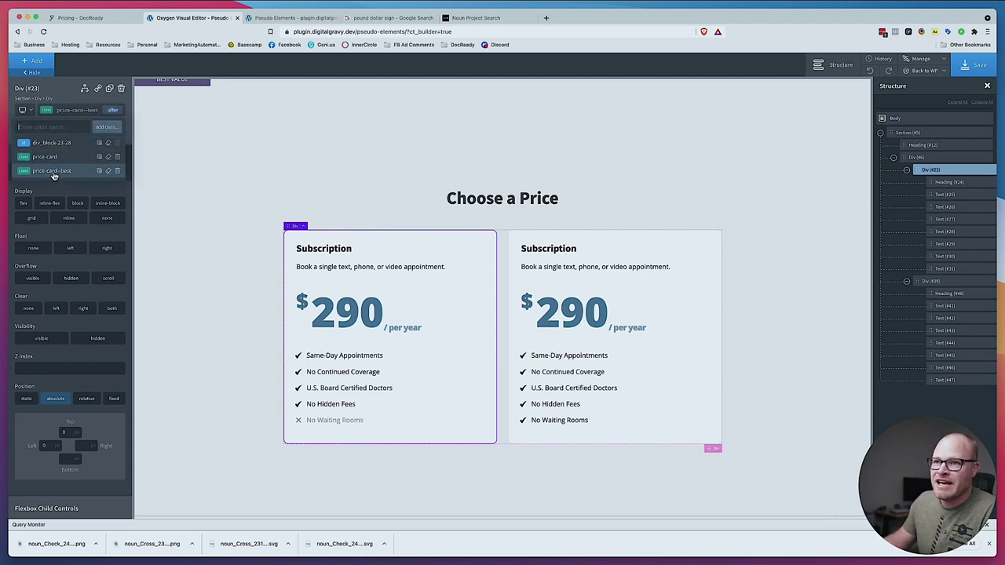
pyautogui.click(53, 171)
pyautogui.click(74, 111)
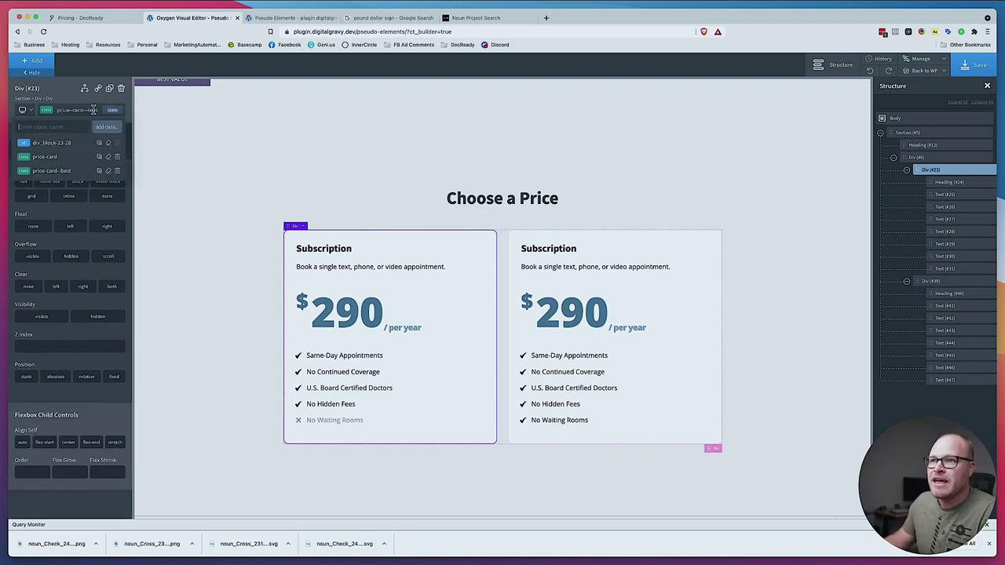
pyautogui.click(63, 170)
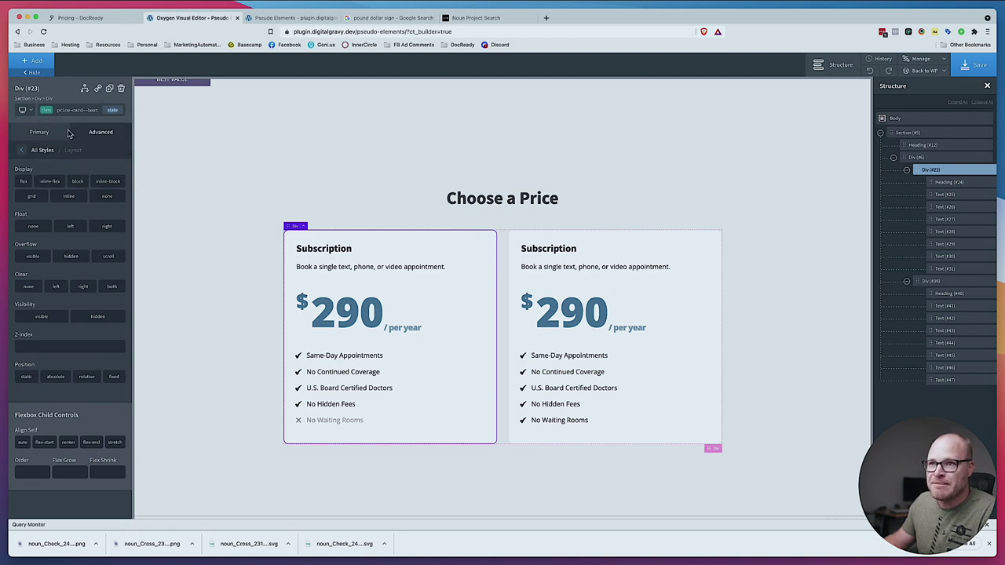
pyautogui.click(87, 376)
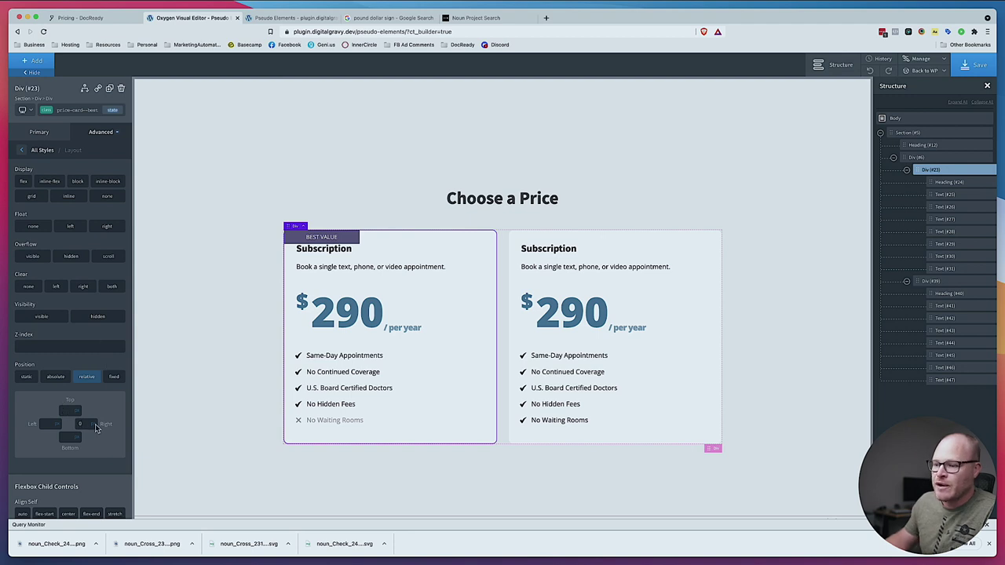
# Anchor the best value badge to the card's right edge by setting its right offset to 0 and clearing its left offset
pyautogui.click(112, 111)
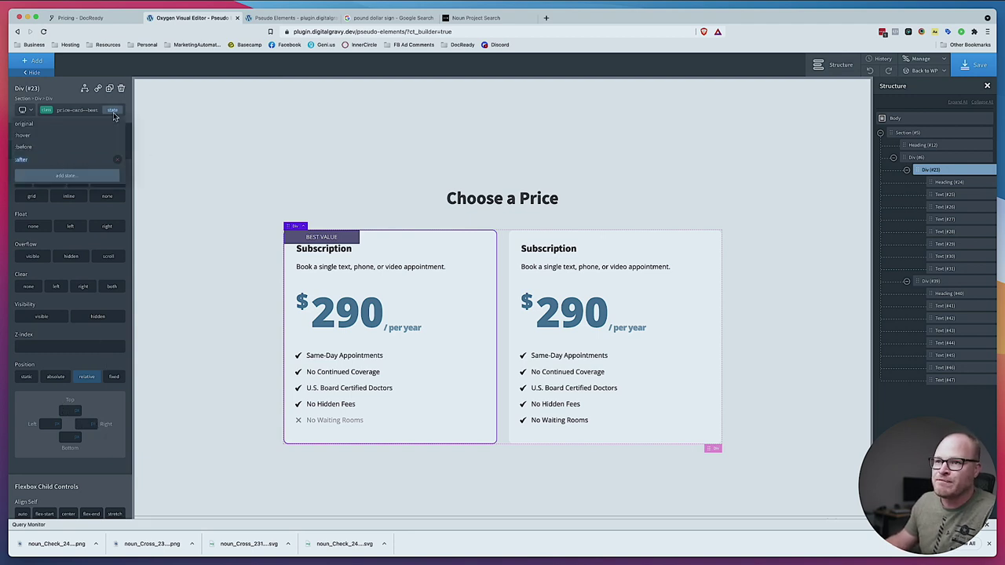
pyautogui.click(47, 160)
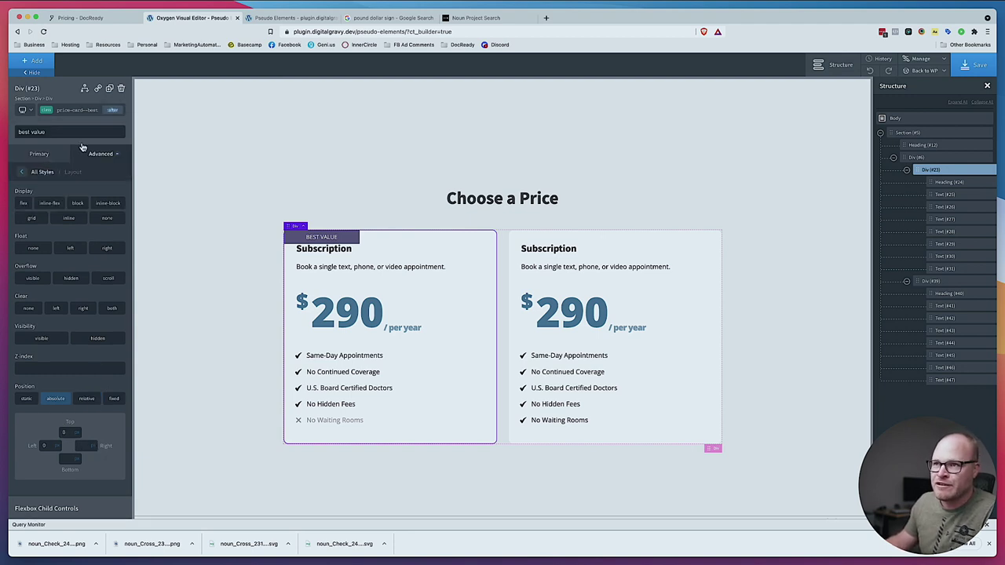
pyautogui.click(79, 446)
pyautogui.write('0')
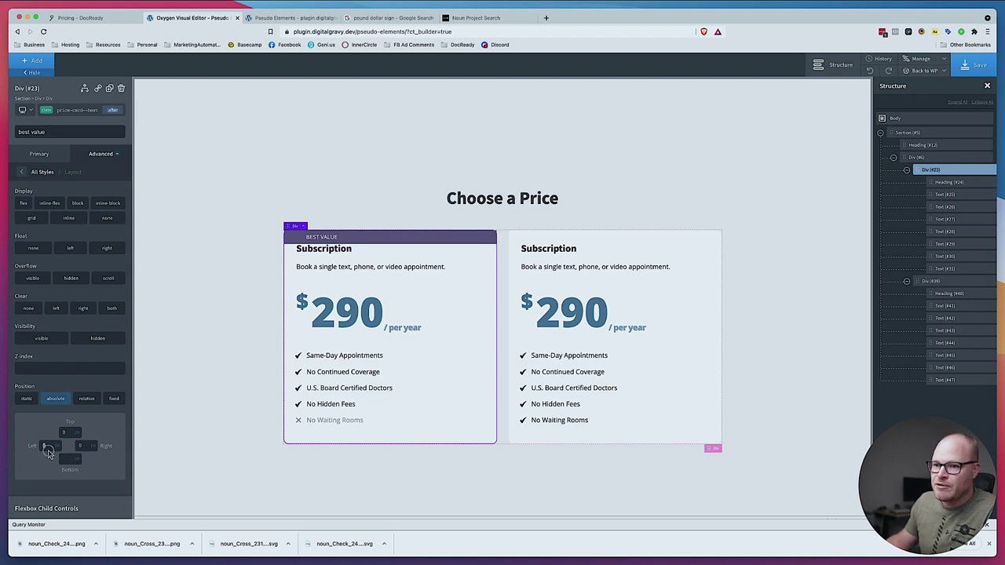
pyautogui.press('BackSpace')
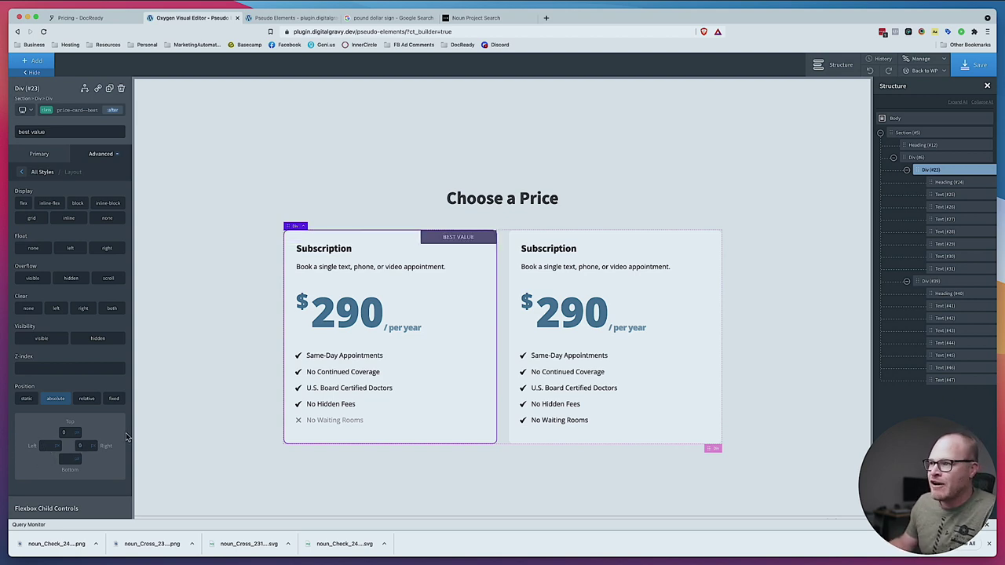
# Add a rotate transform of 45 degrees to the best value badge
pyautogui.click(113, 155)
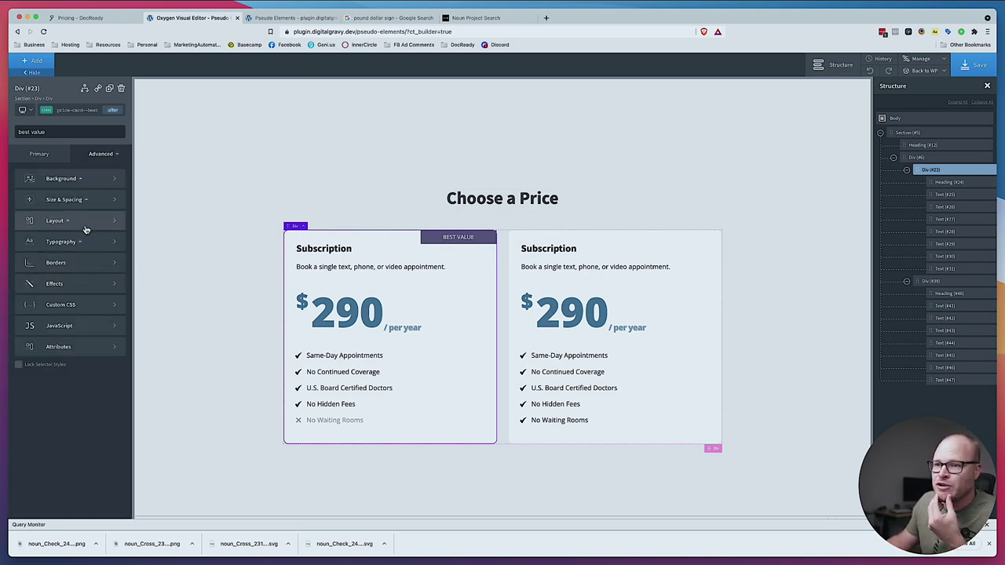
pyautogui.click(78, 283)
pyautogui.click(74, 325)
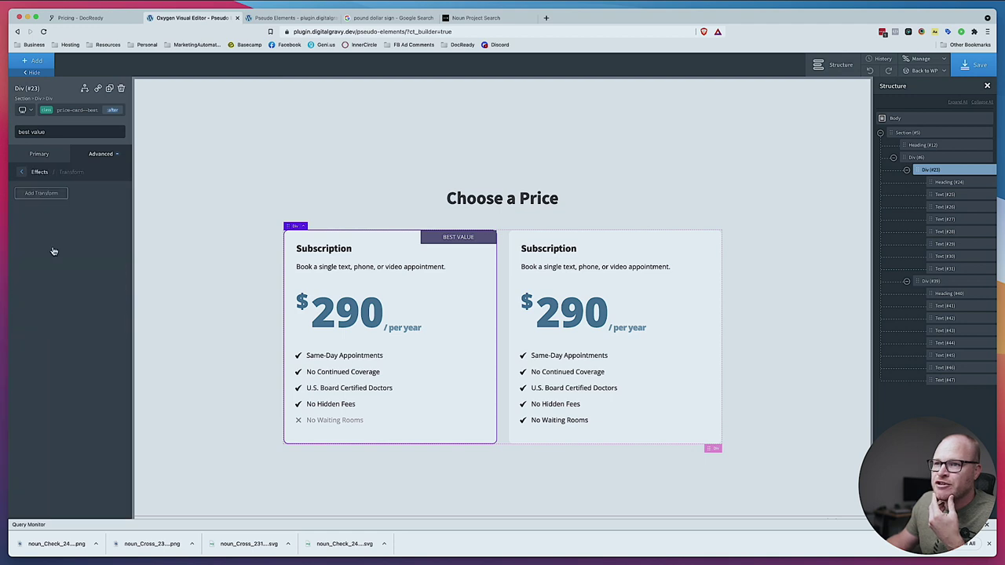
pyautogui.click(44, 194)
pyautogui.click(39, 262)
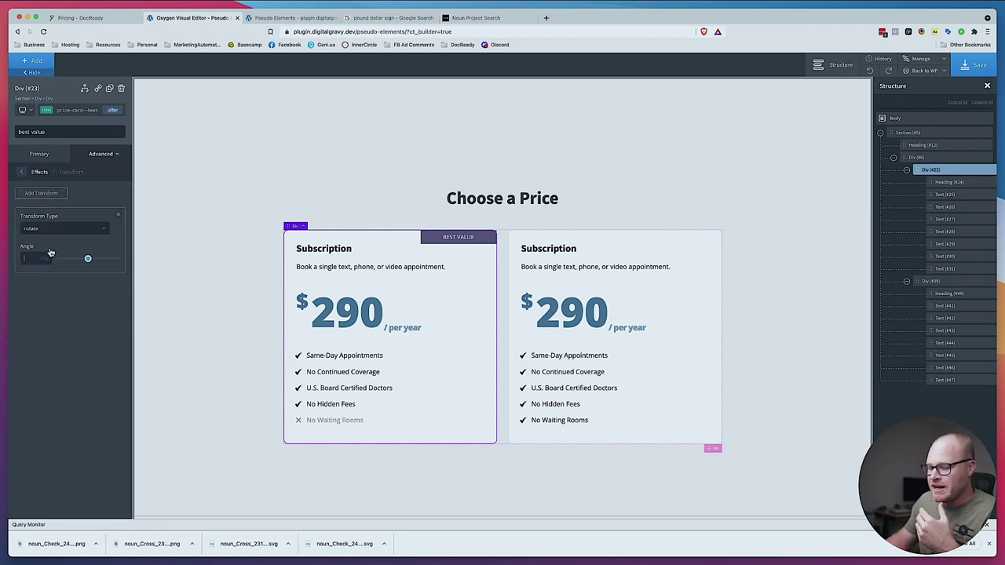
pyautogui.write('45')
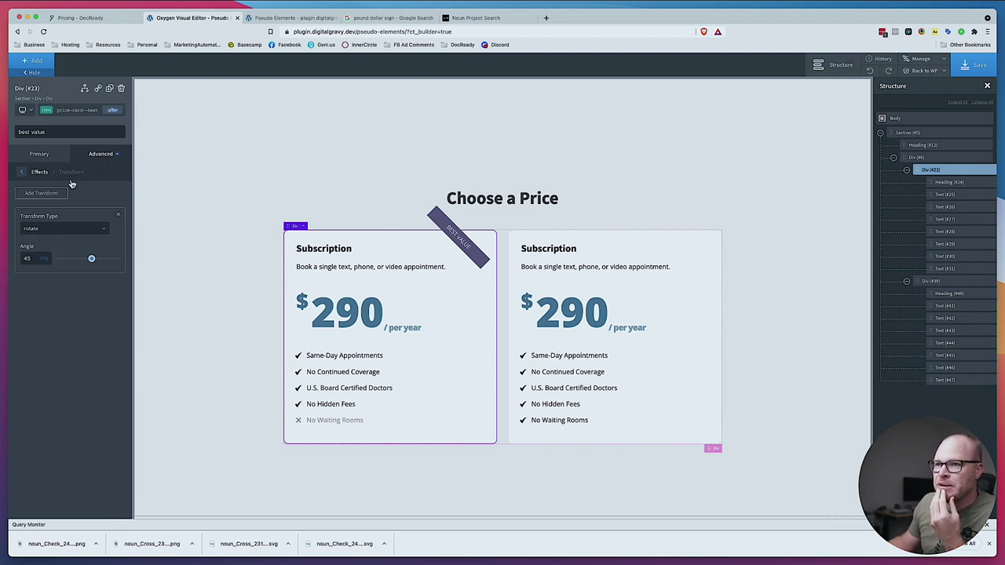
# Add a second transform of type translate to the best value badge
pyautogui.click(106, 156)
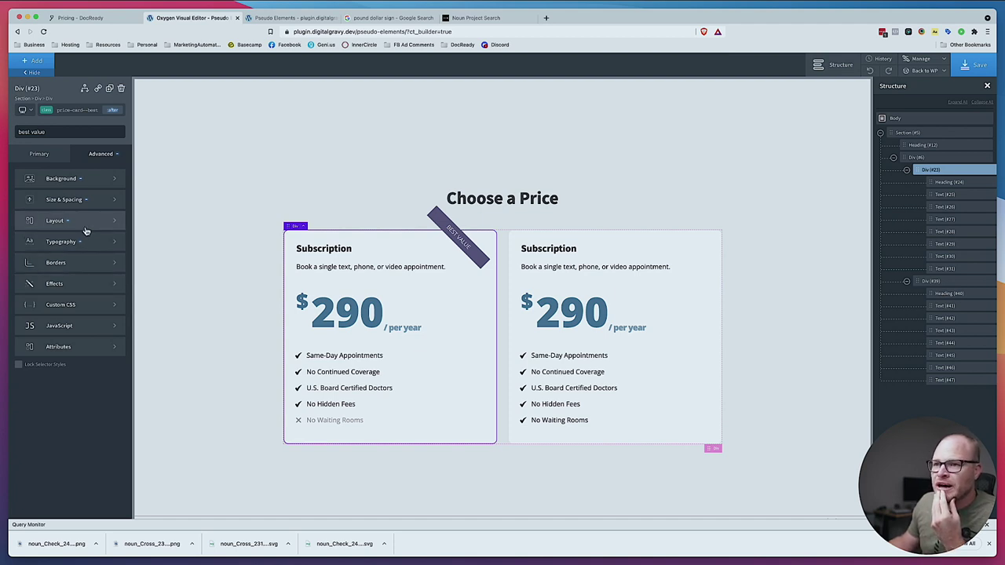
pyautogui.click(83, 285)
pyautogui.click(81, 318)
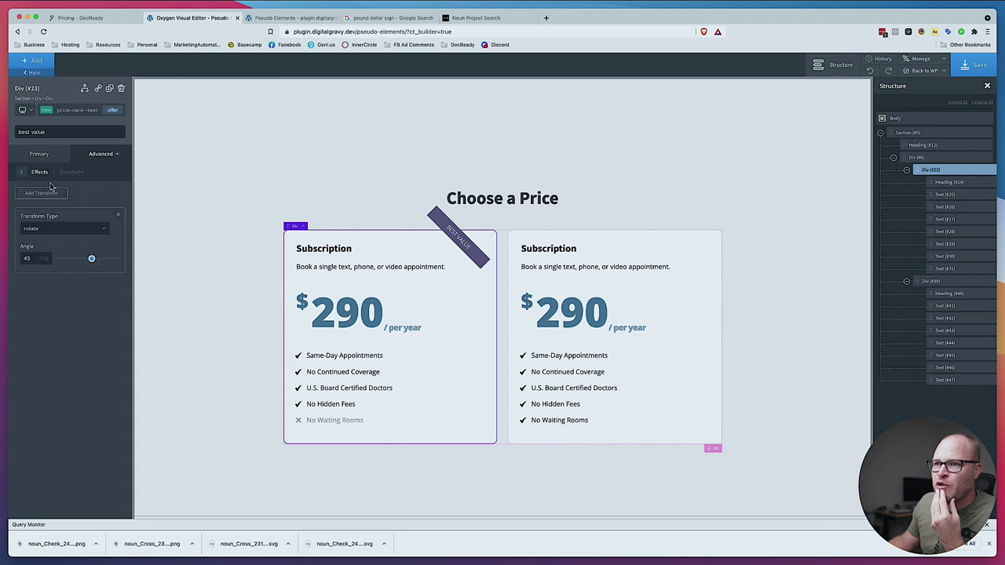
pyautogui.click(47, 193)
pyautogui.click(66, 299)
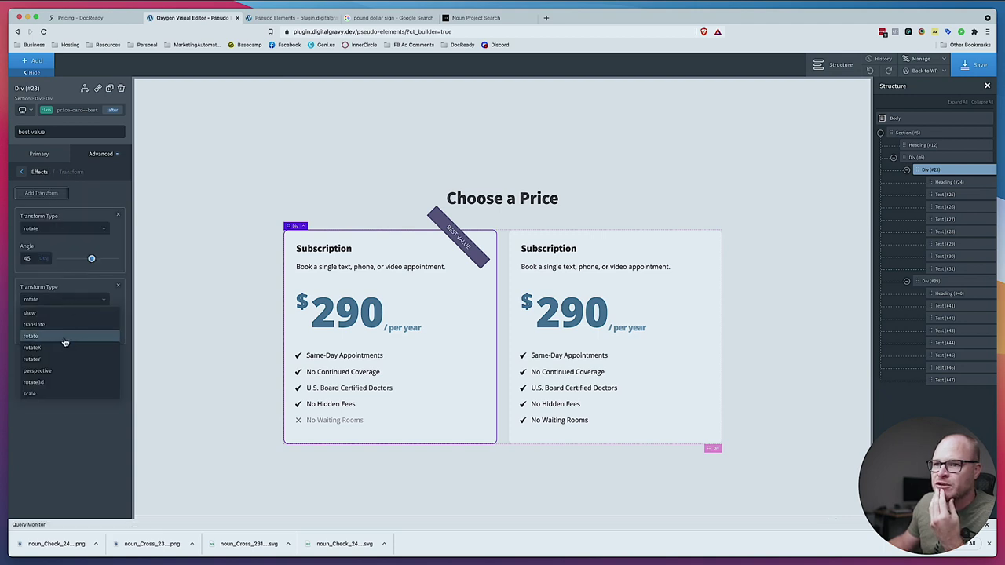
pyautogui.click(58, 324)
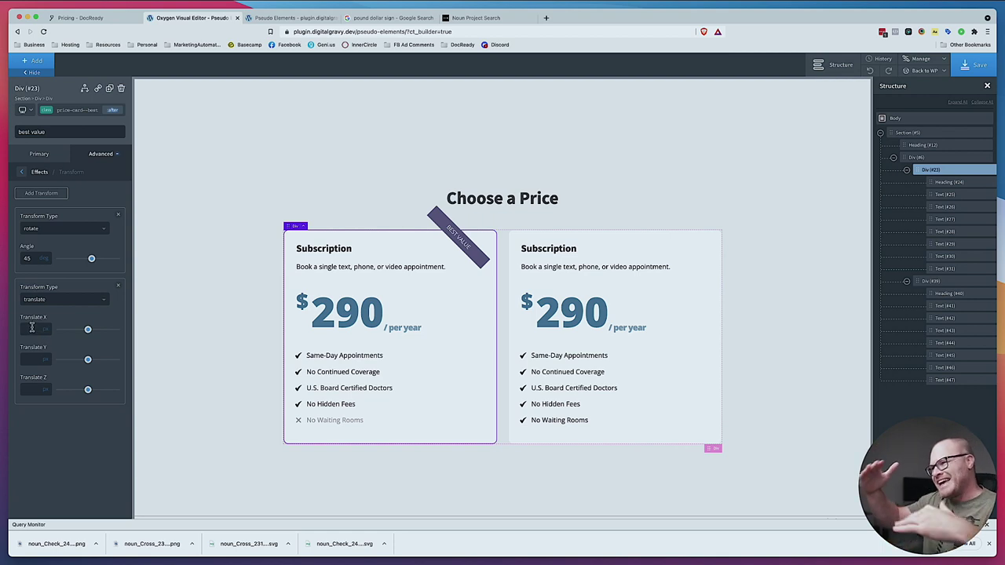
# Set the badge's Translate X to 25% and give it a small negative Translate Y percentage
pyautogui.moveTo(44, 329)
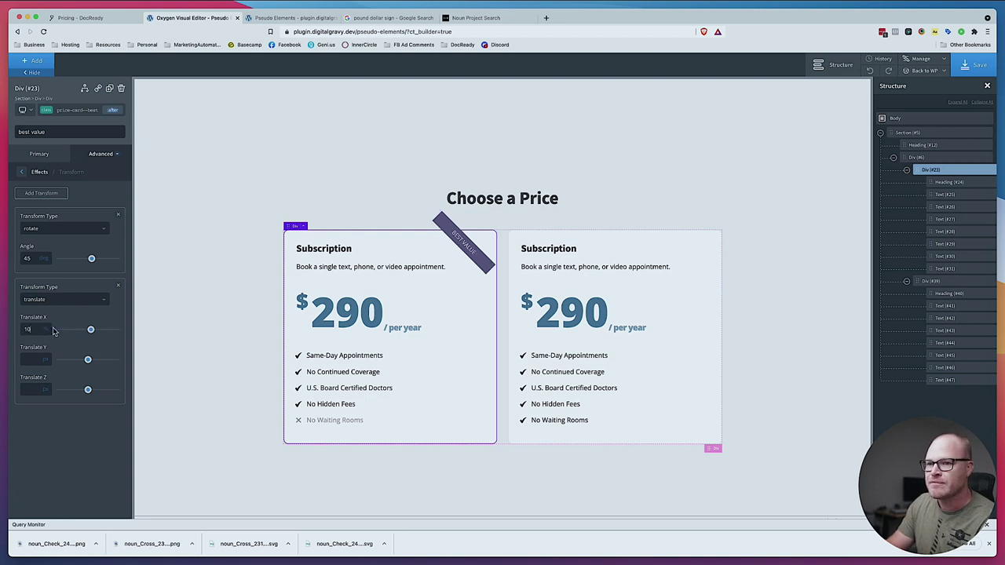
pyautogui.press('BackSpace')
pyautogui.press('BackSpace')
pyautogui.write('40')
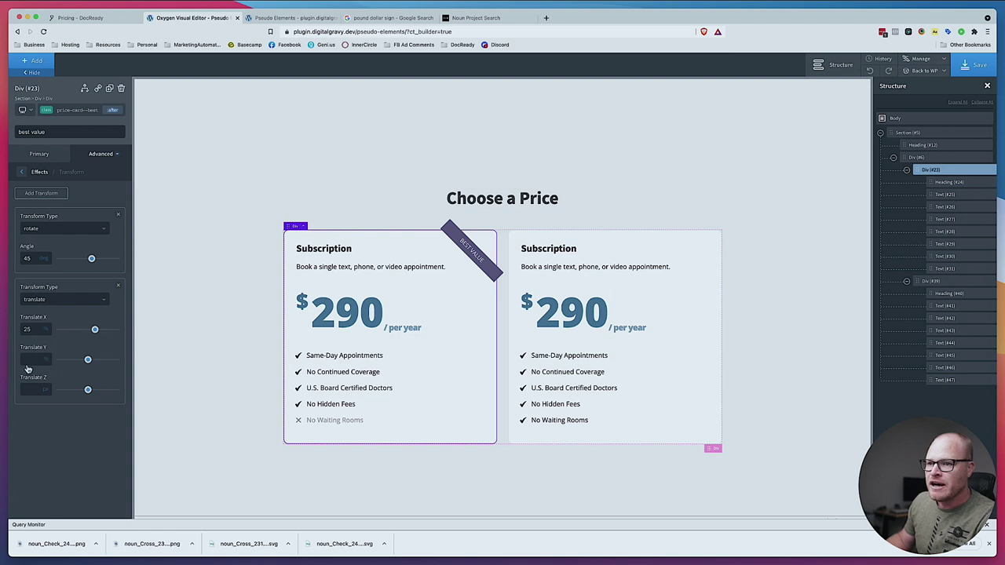
pyautogui.click(27, 360)
pyautogui.write('-5')
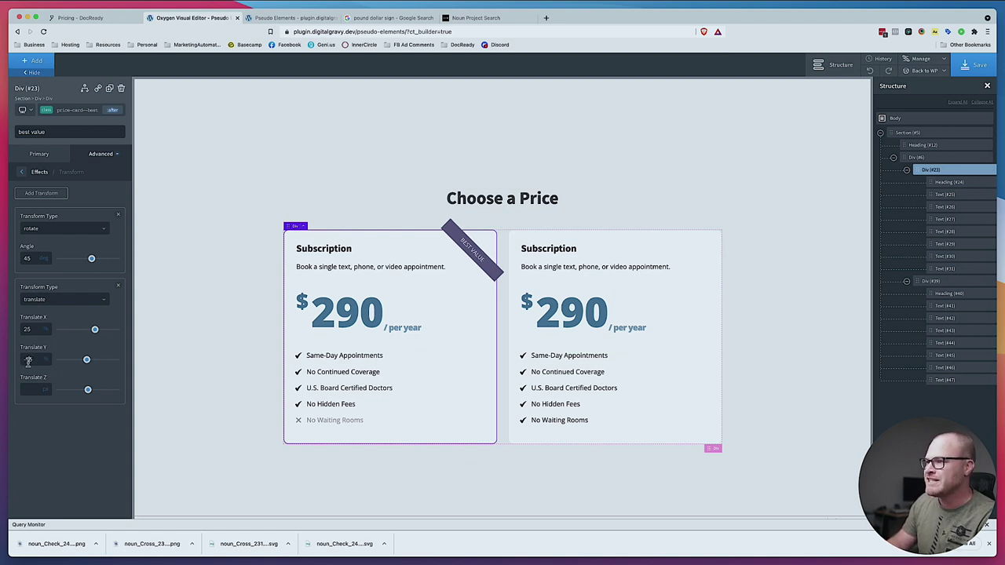
pyautogui.write('0')
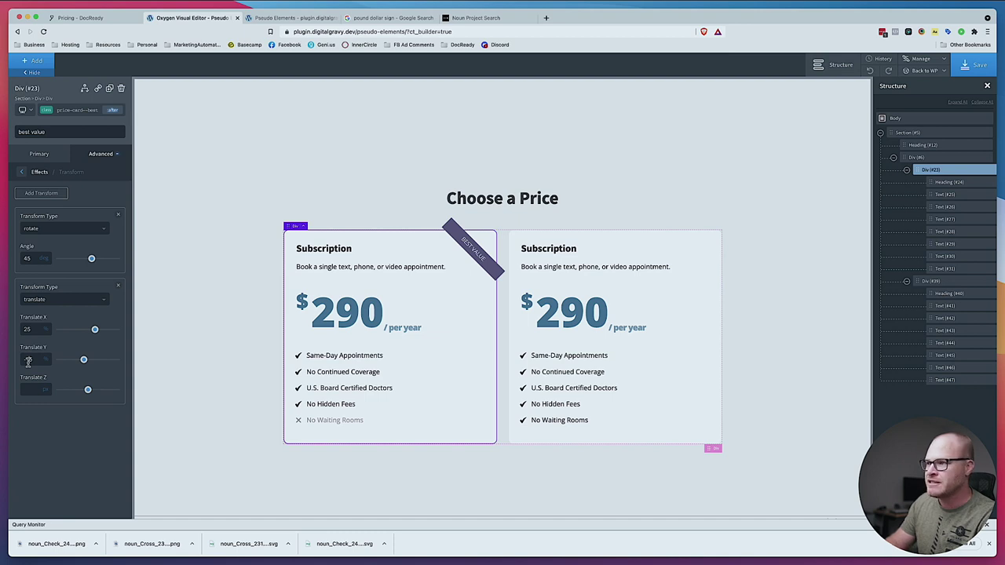
# Set the badge's width to 15 and its left and right padding to 1
pyautogui.click(99, 155)
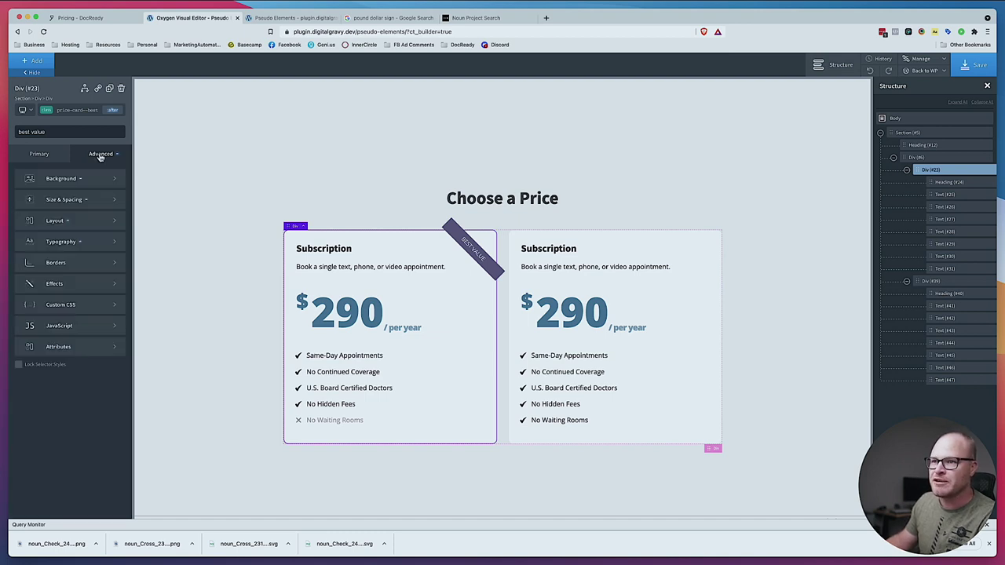
pyautogui.click(89, 196)
pyautogui.moveTo(46, 271)
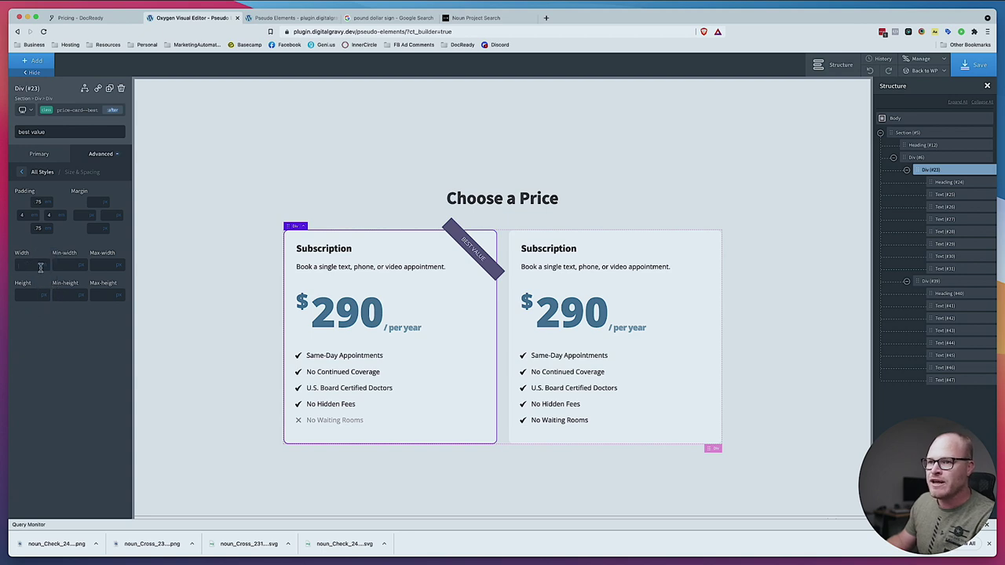
pyautogui.click(41, 270)
pyautogui.write('5')
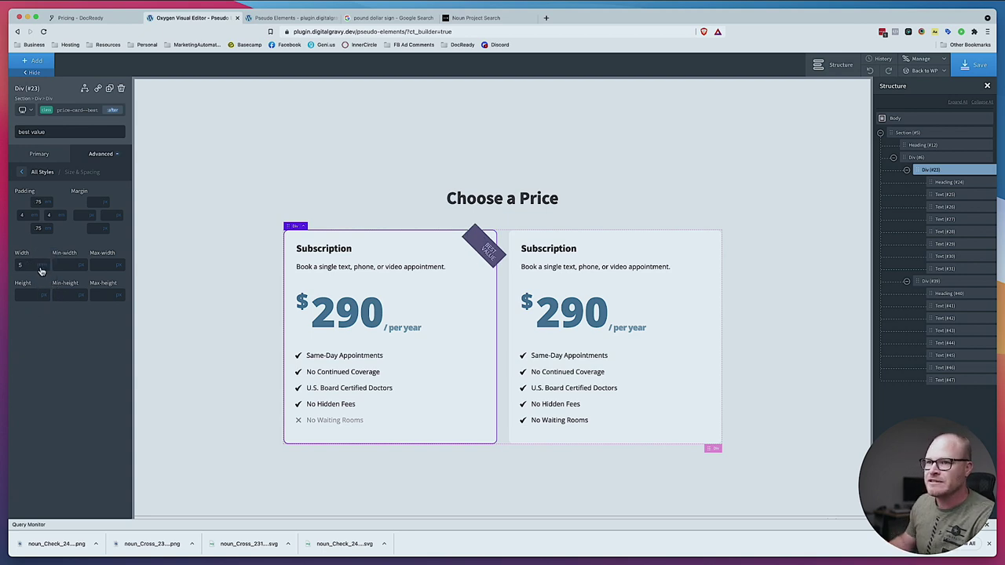
pyautogui.press('BackSpace')
pyautogui.write('15')
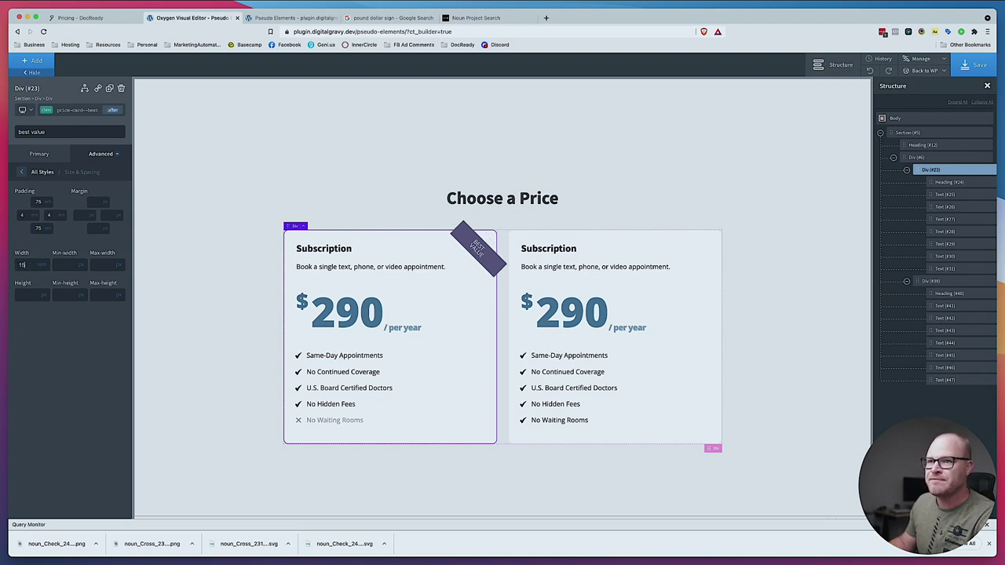
pyautogui.click(51, 215)
pyautogui.write('1')
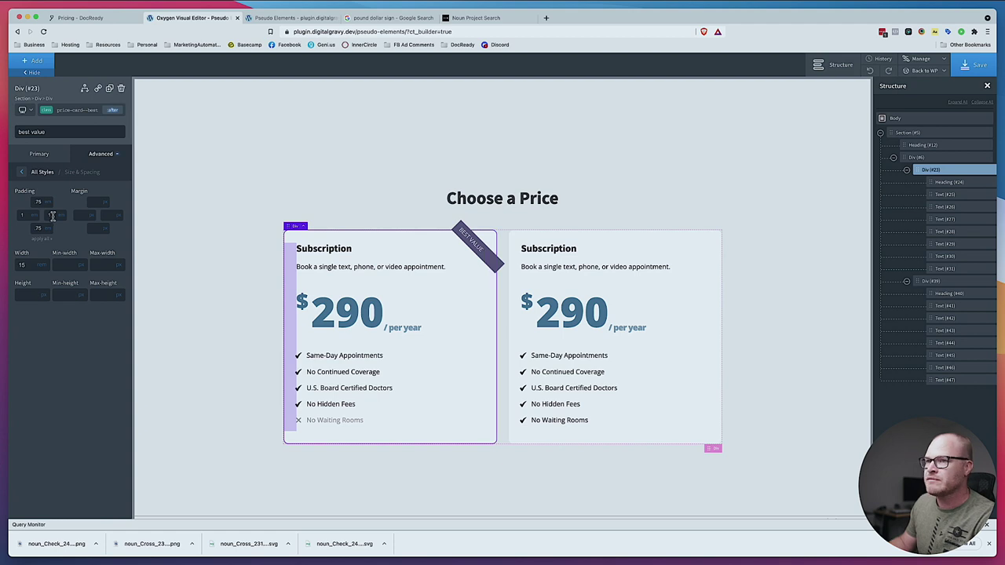
# Center-align the best value badge's text
pyautogui.click(102, 153)
pyautogui.click(76, 241)
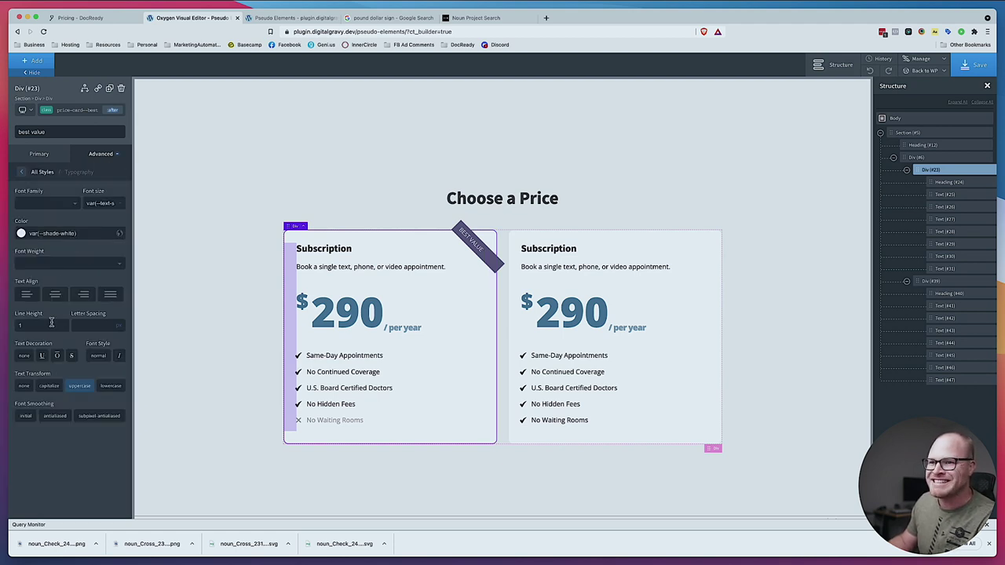
pyautogui.click(55, 294)
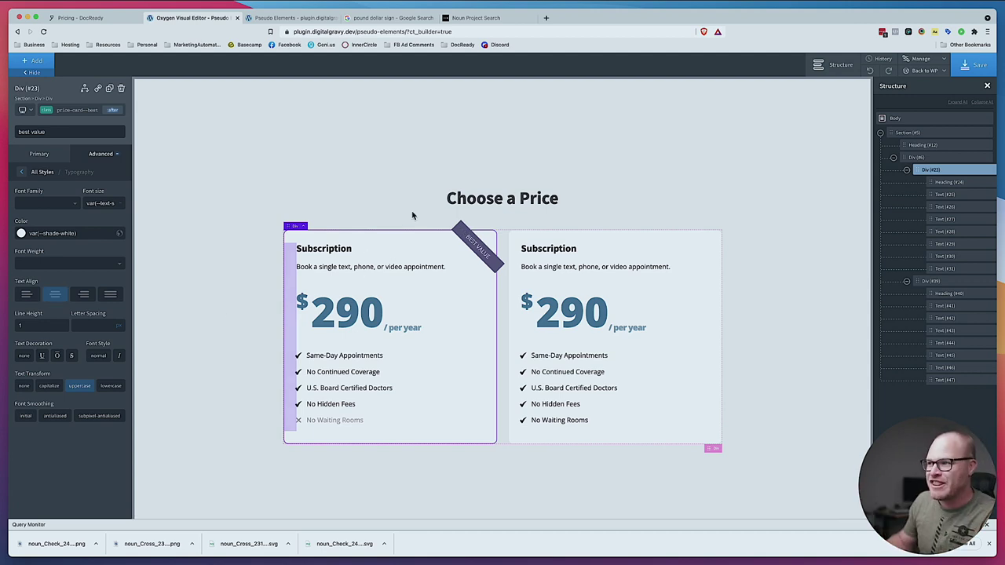
# Widen the best value badge by setting its width to 20
pyautogui.click(39, 171)
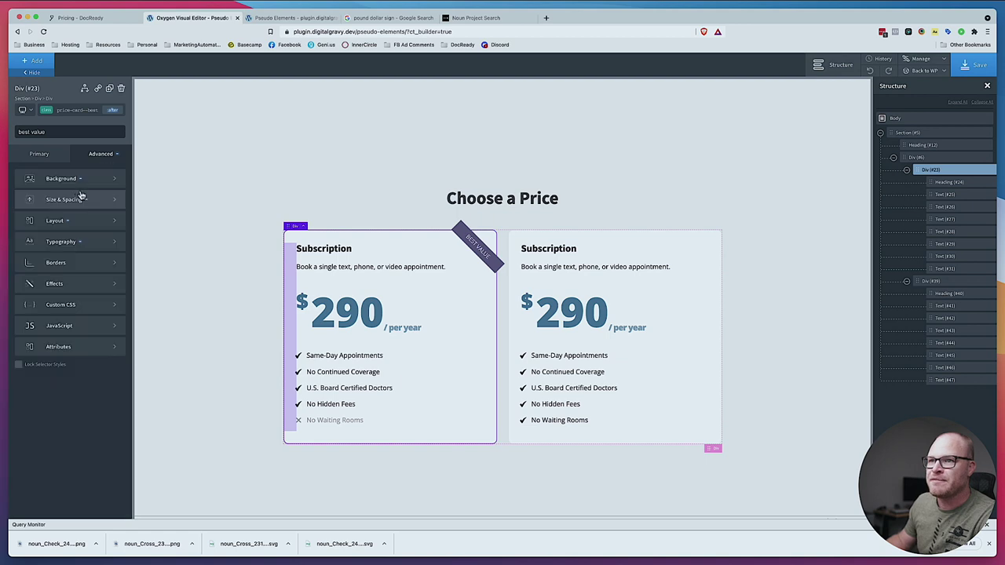
pyautogui.click(70, 198)
pyautogui.click(32, 265)
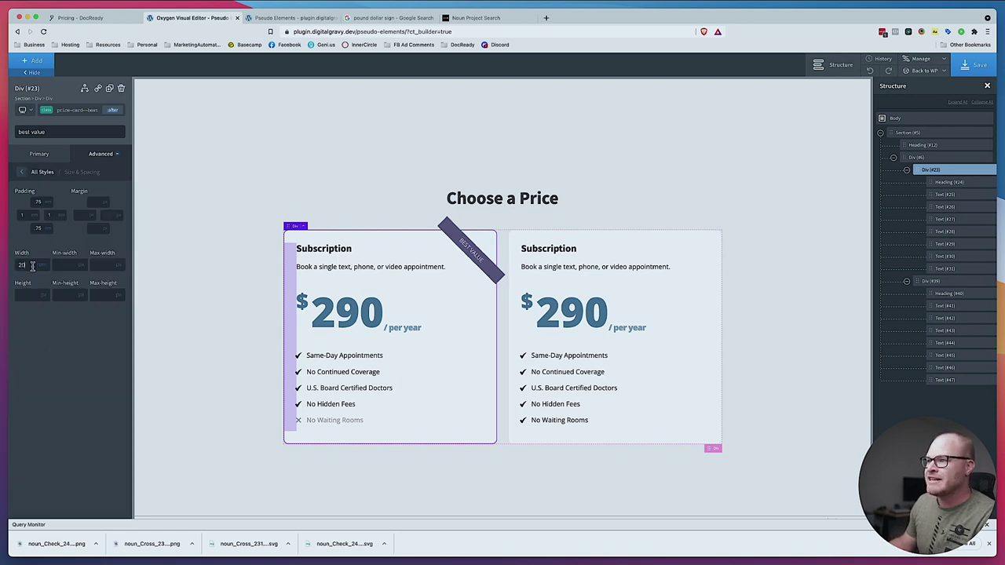
# Change the Translate Y value of the badge's translate transform to -20
pyautogui.click(118, 153)
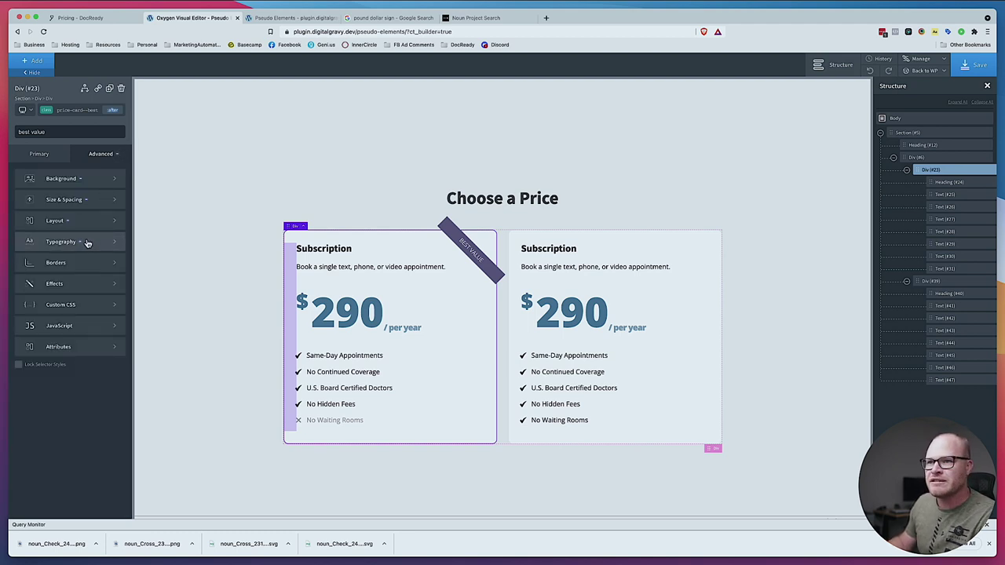
pyautogui.click(78, 284)
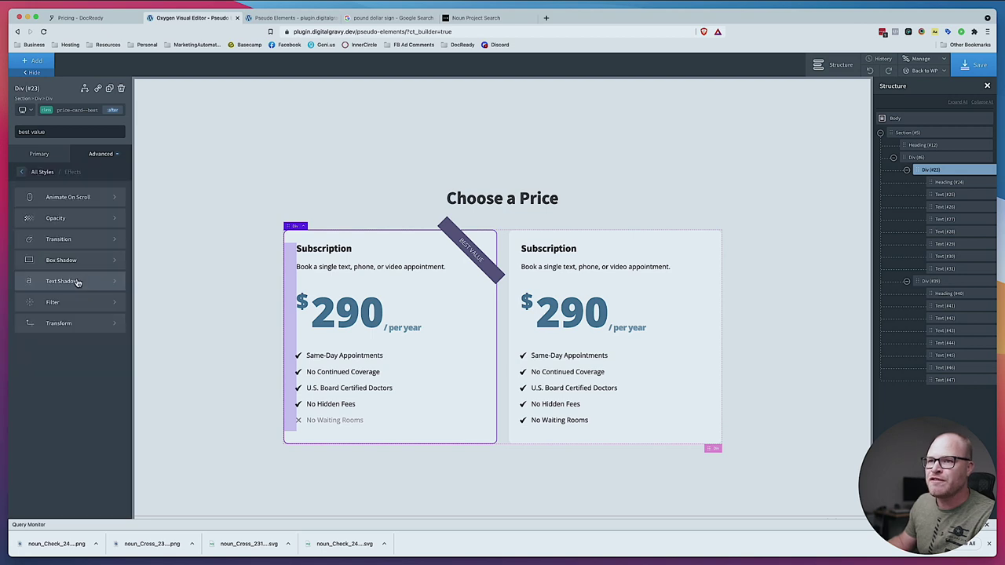
pyautogui.click(76, 322)
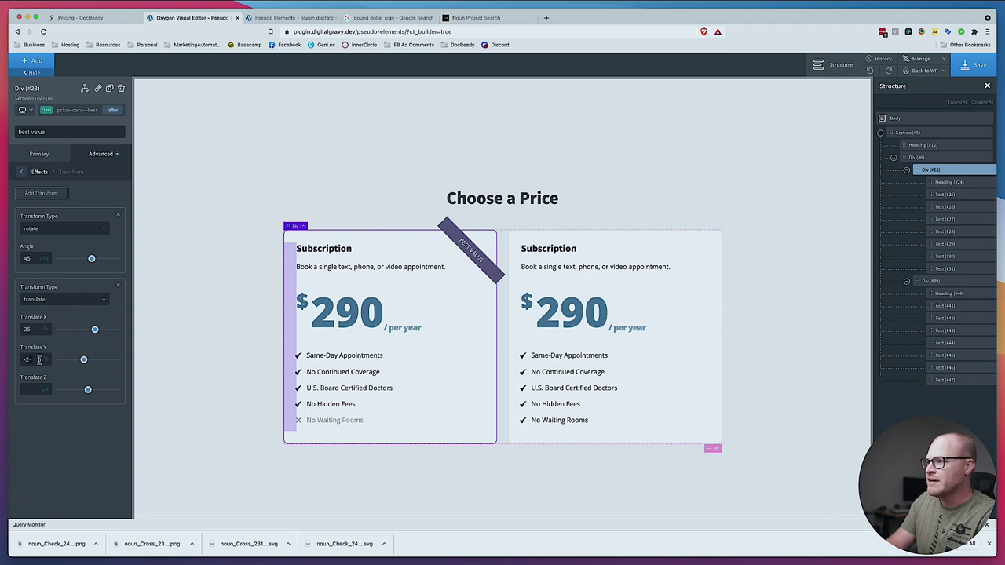
pyautogui.press('BackSpace')
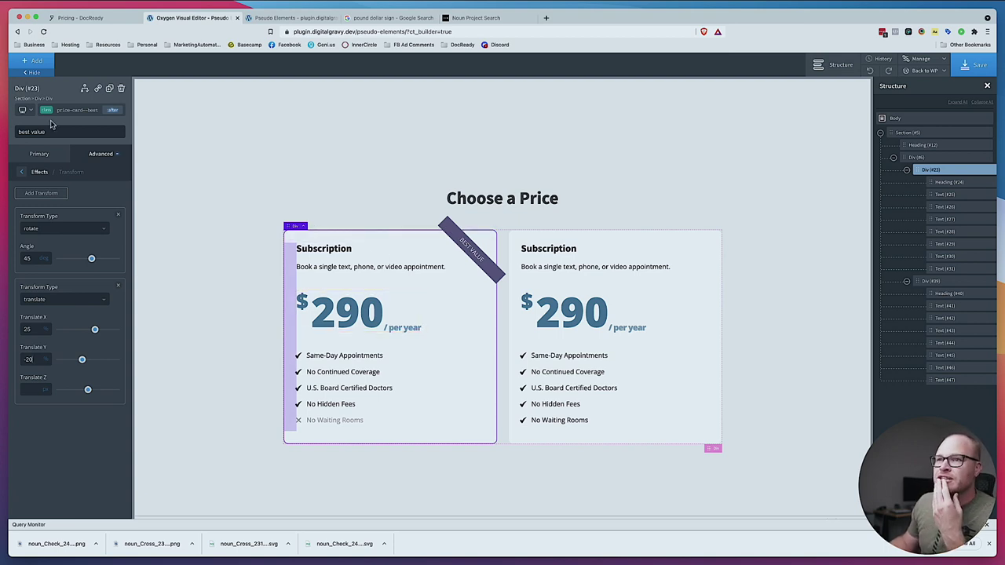
# Try hidden overflow on the price-card--best class, and set the overflow back to visible
pyautogui.click(79, 111)
pyautogui.click(63, 173)
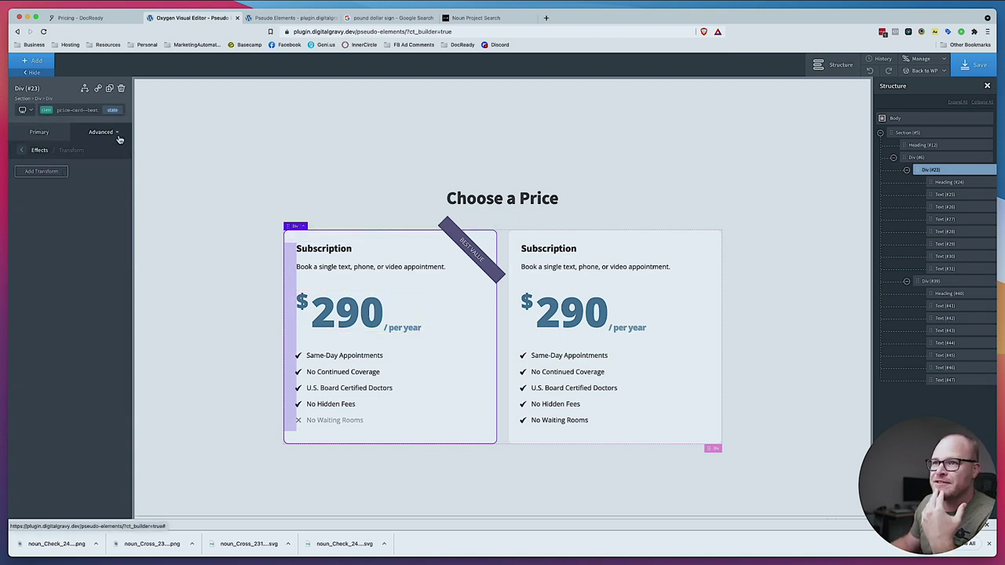
pyautogui.click(110, 133)
pyautogui.click(67, 201)
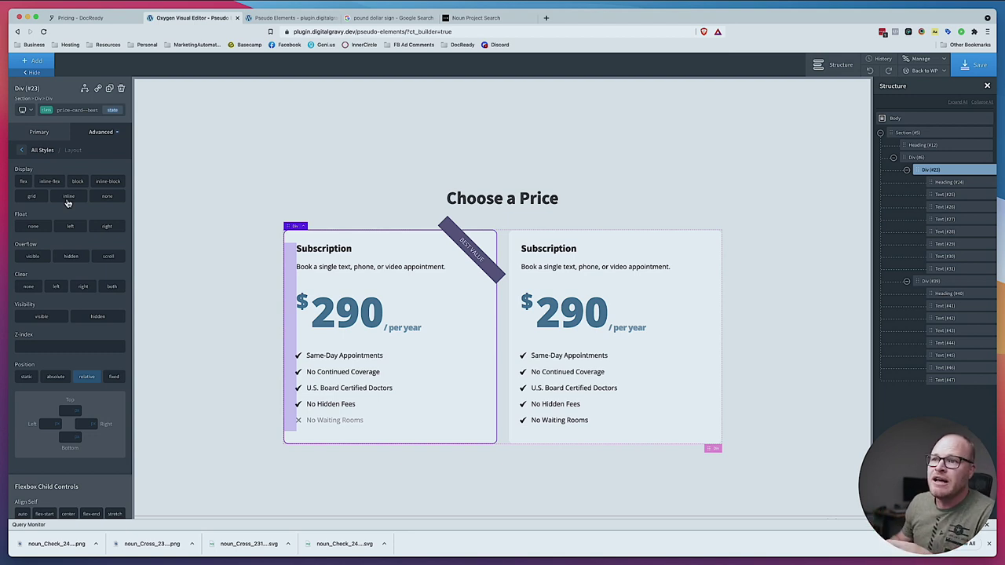
pyautogui.click(71, 256)
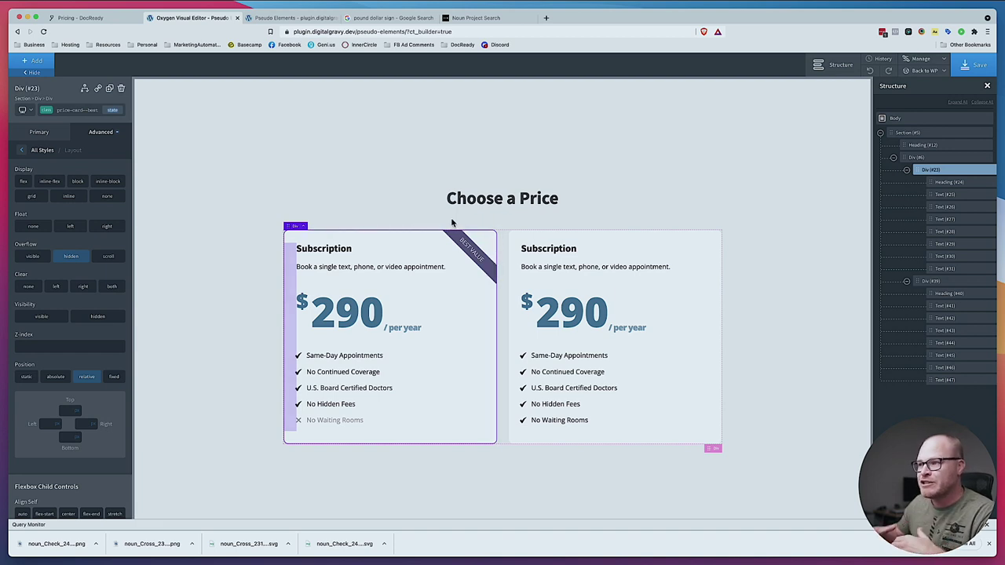
pyautogui.click(32, 256)
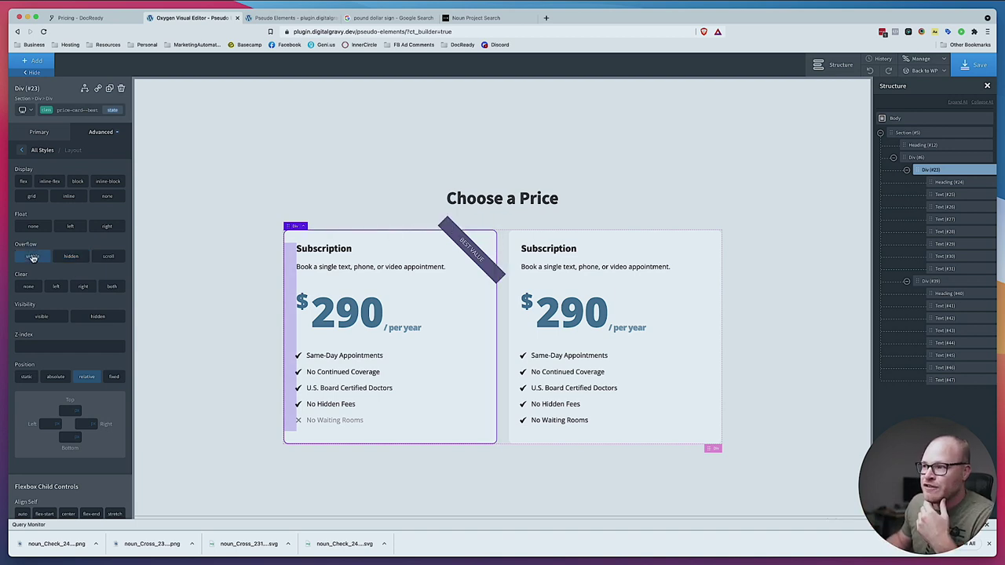